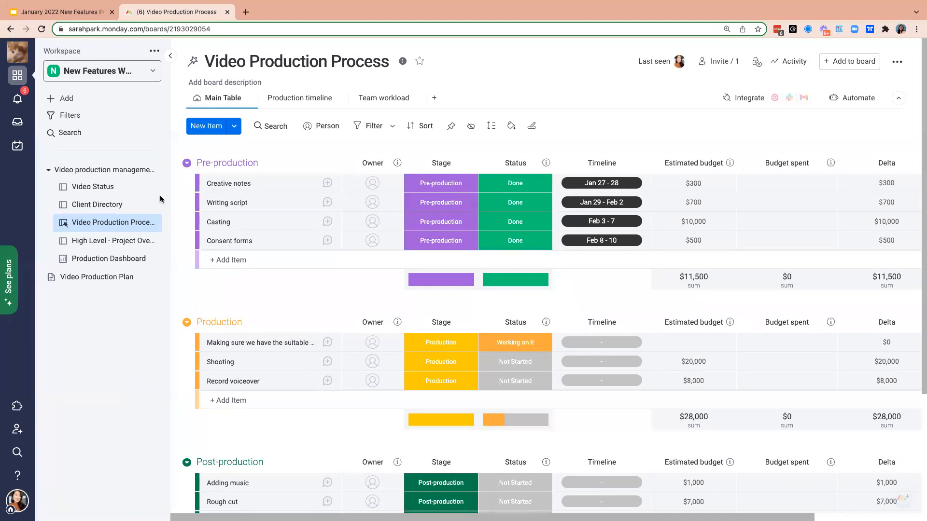
- Examine the Content Production templates in the template center, including the video production management one, and return to the board
click(105, 102)
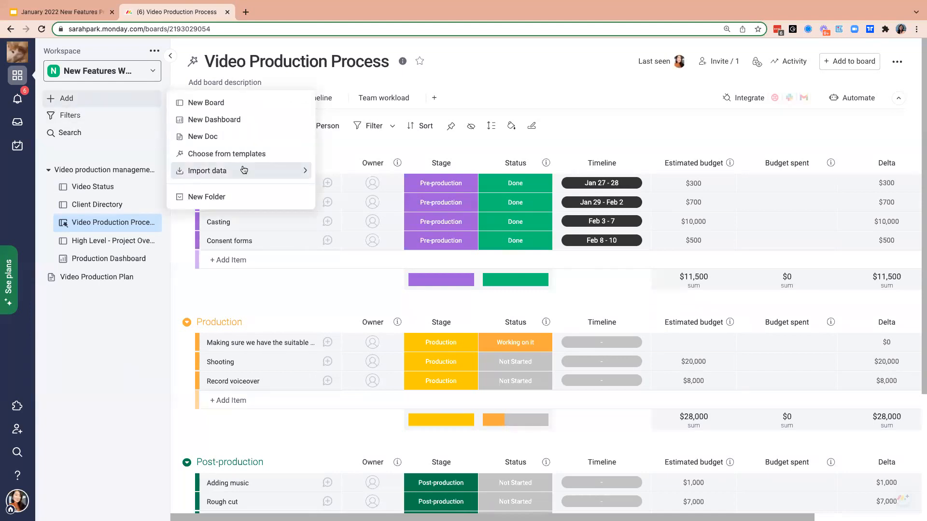
click(244, 153)
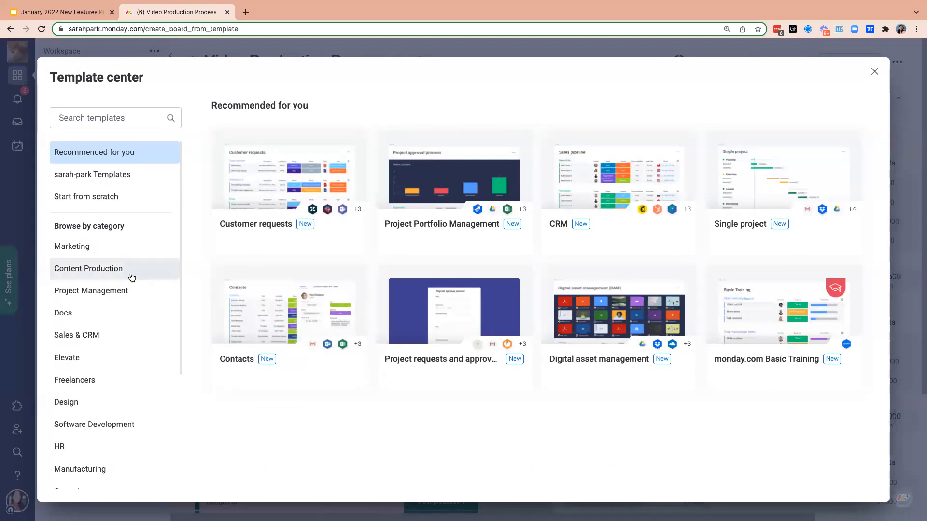
click(131, 278)
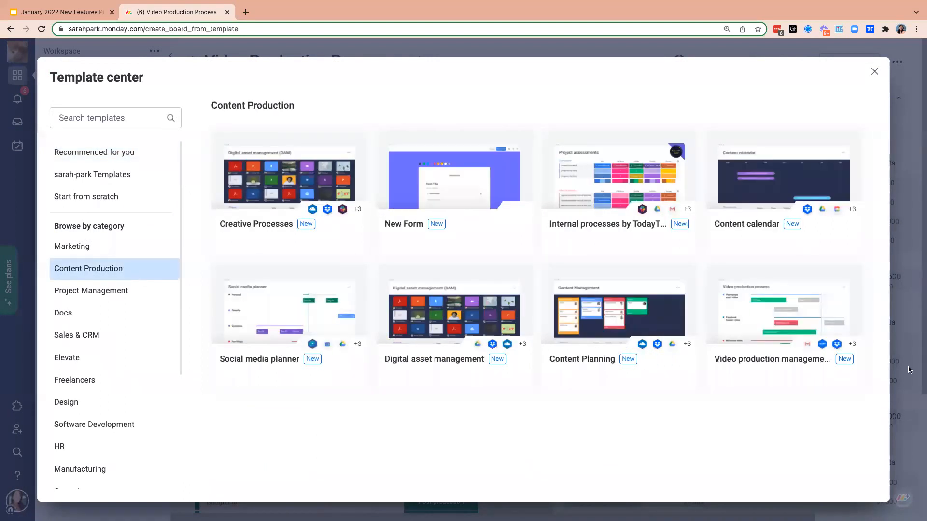
mouse_move(840, 376)
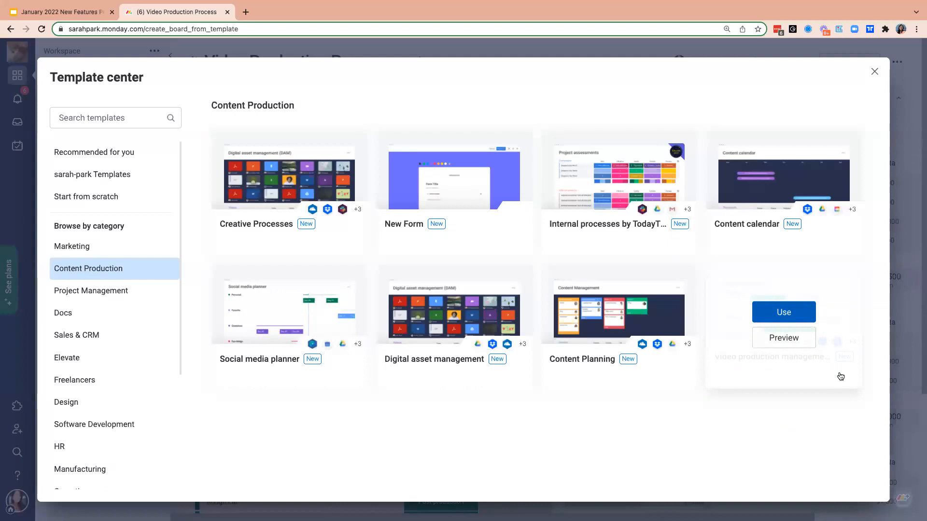
mouse_move(519, 346)
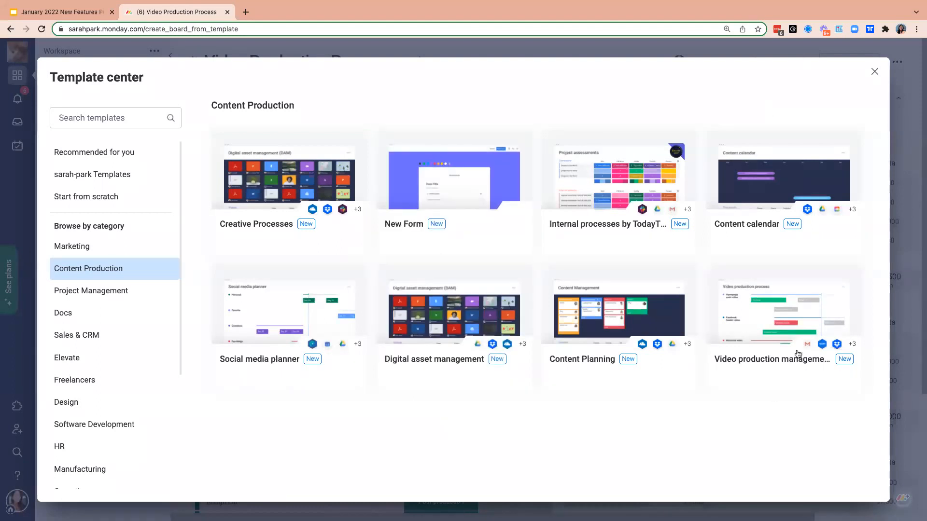
click(875, 72)
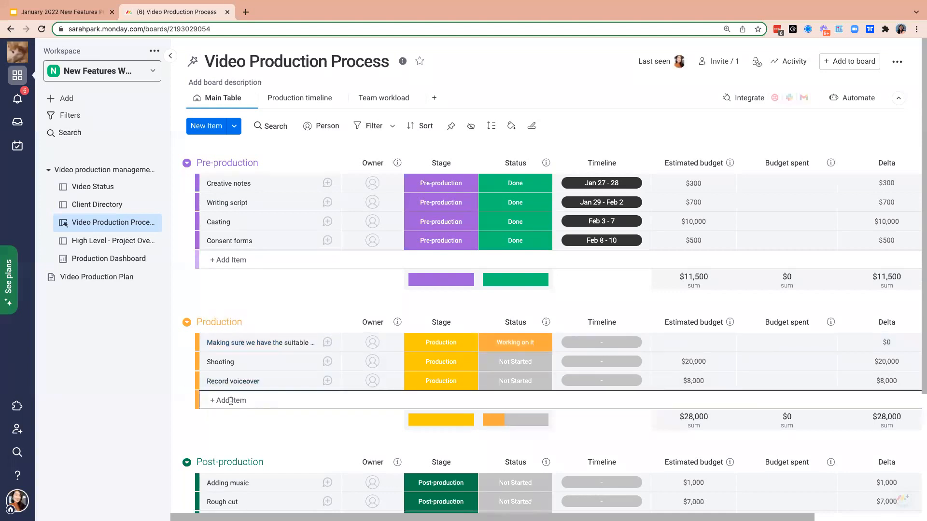
- Look over the board's production groups and the date picker for the first Production item's timeline, leaving its dates unset
scroll(285, 415, down, 2)
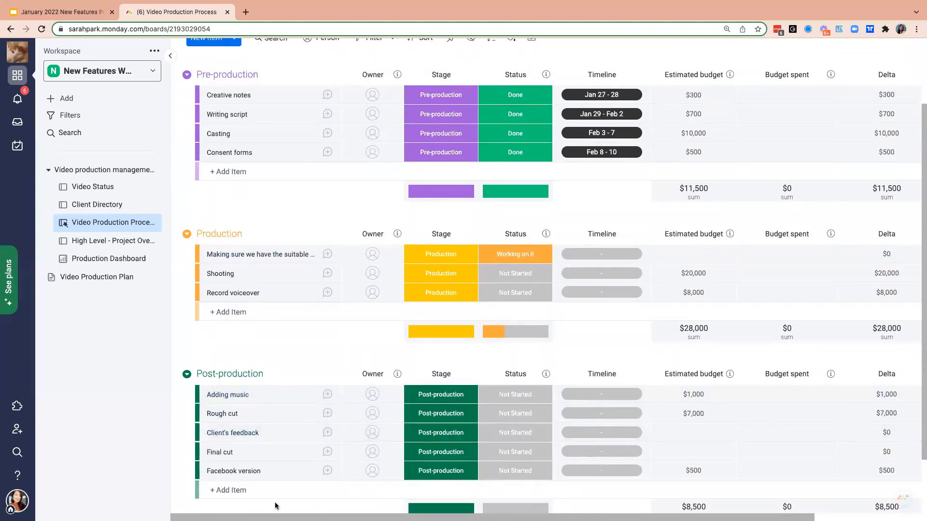
scroll(286, 418, up, 2)
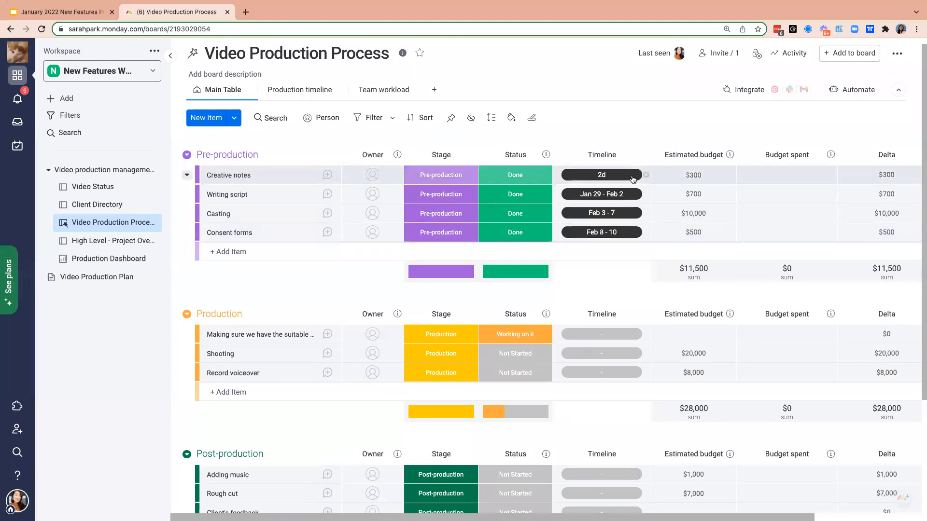
click(609, 334)
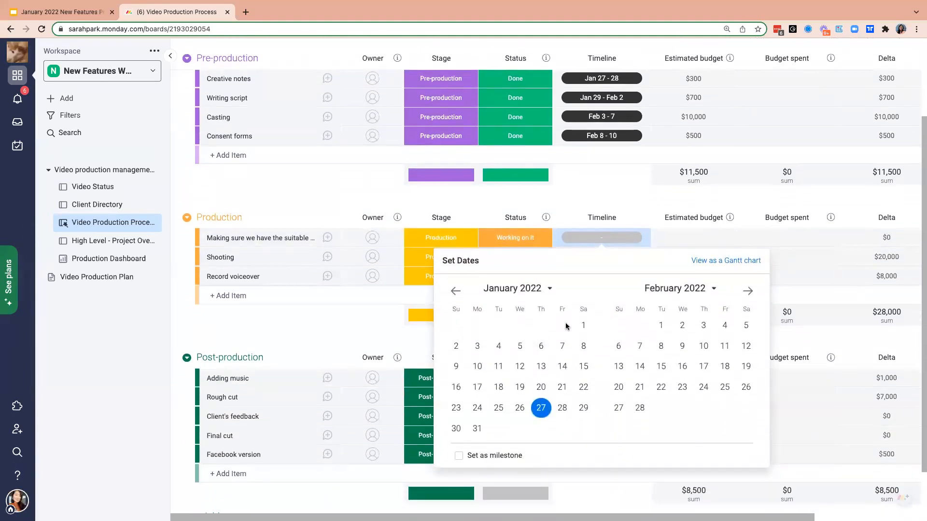
scroll(666, 319, up, 2)
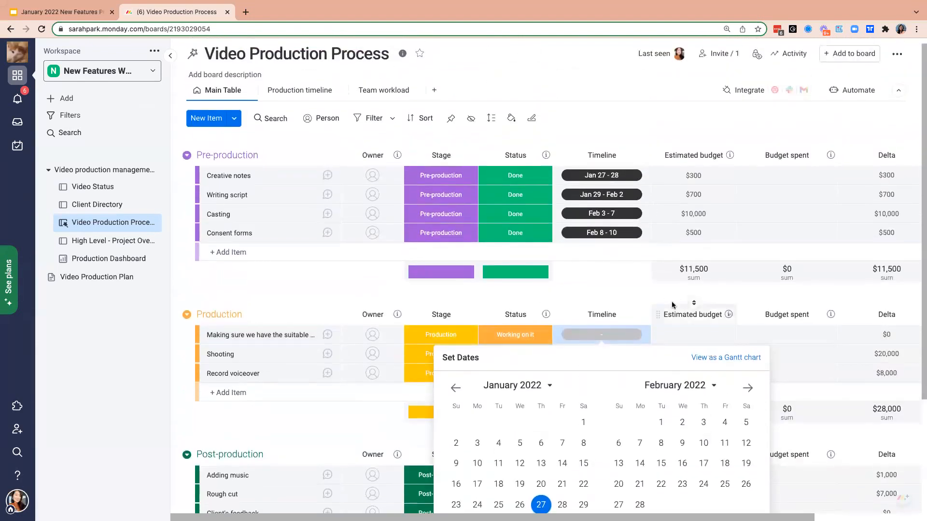
click(637, 299)
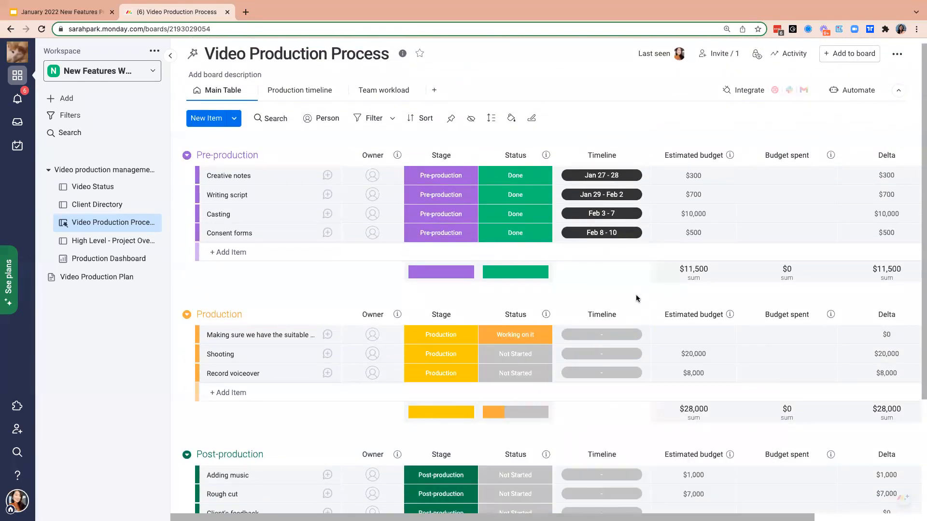
- Add the Timeline + Numeric column combo to the Video Production Process board
scroll(615, 279, right, 3)
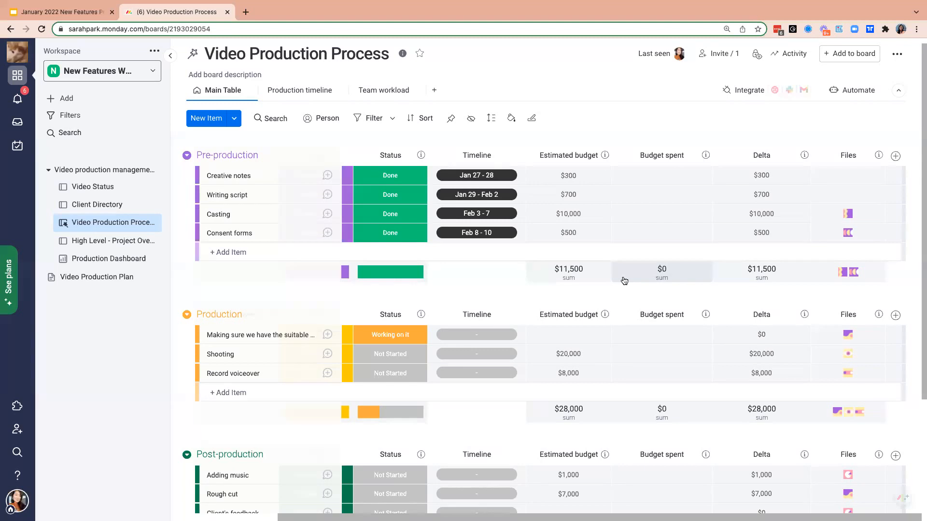
click(894, 156)
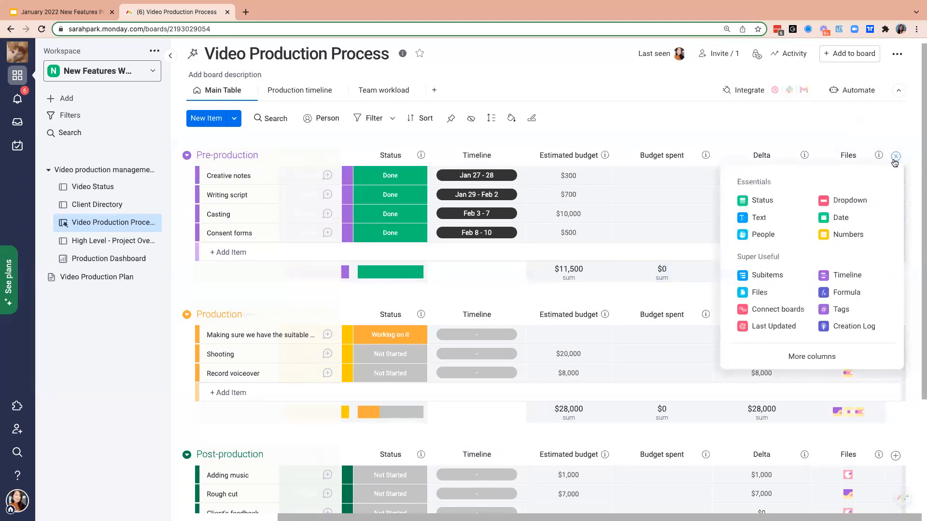
click(814, 357)
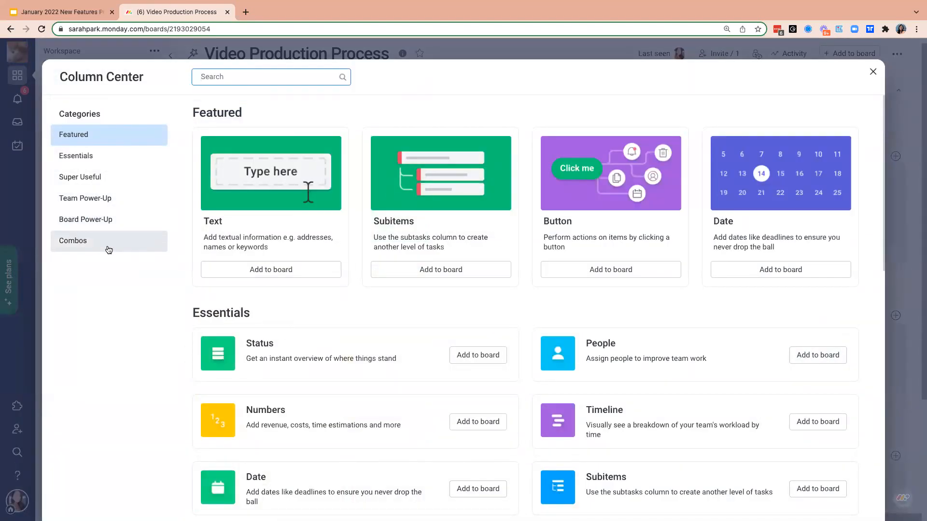
click(108, 250)
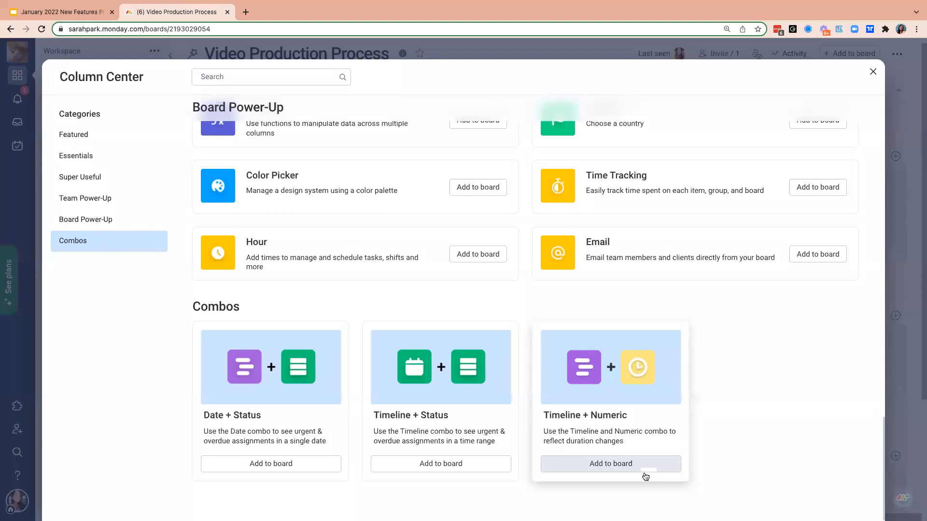
click(581, 465)
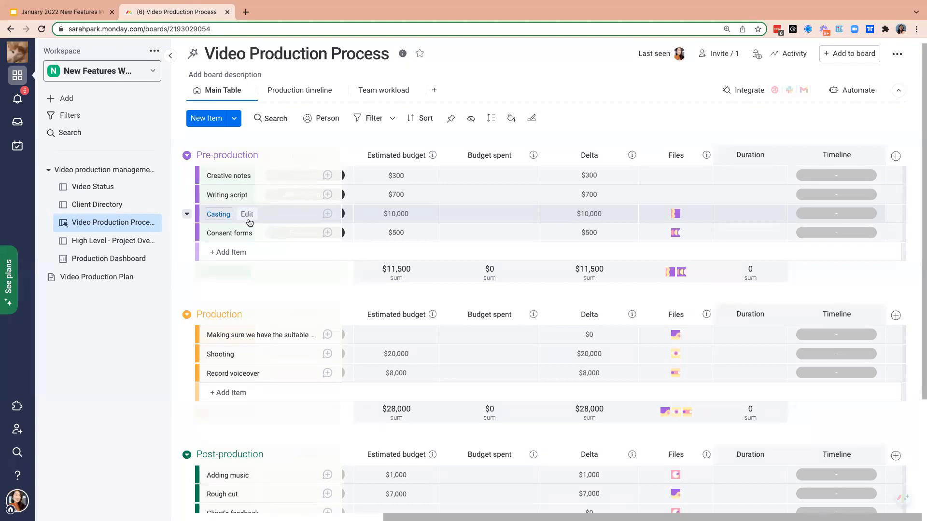
- Set the Pre-production durations to 2 for Creative notes, 5 for Writing script, 5 for Casting and 3 for Consent forms
click(763, 174)
text(2)
click(767, 201)
text(5)
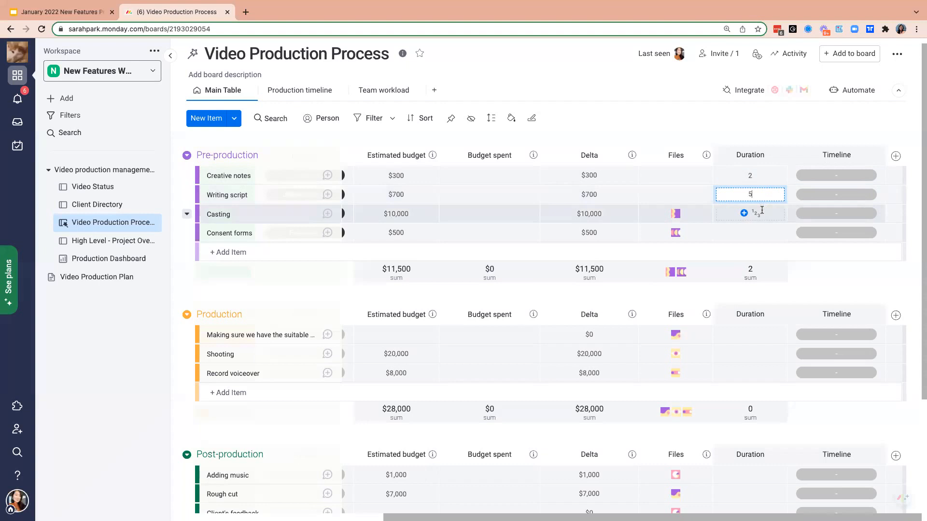
click(762, 213)
text(5)
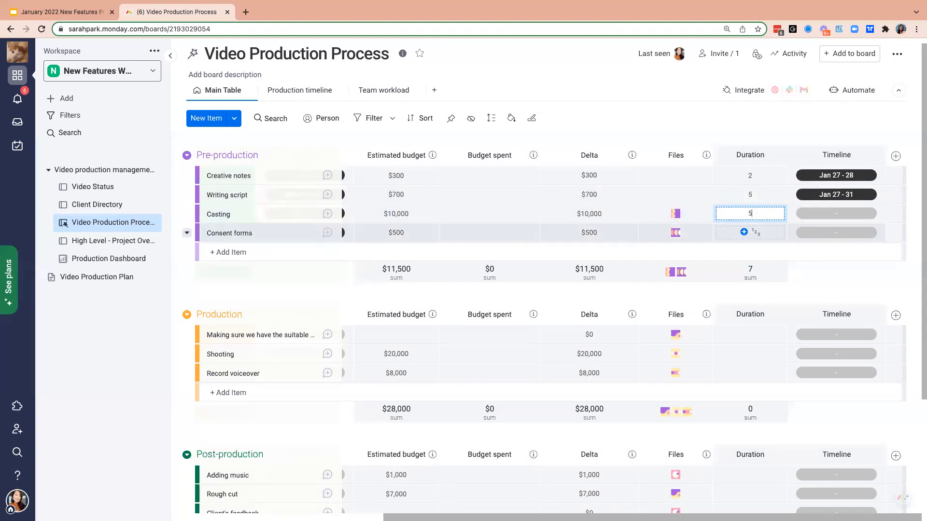
click(756, 233)
text(3)
click(801, 281)
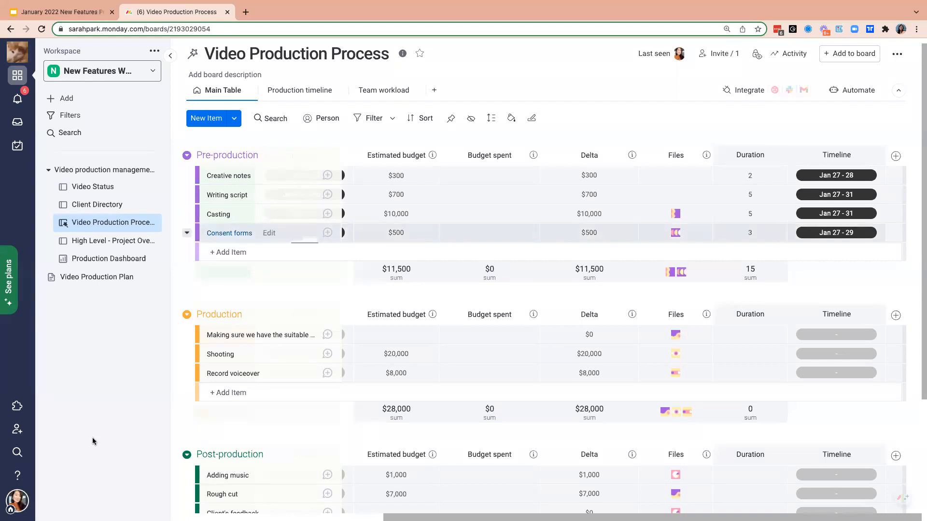
- Check the Timeline Weekends setting in the general account administration settings and return to the board
click(18, 504)
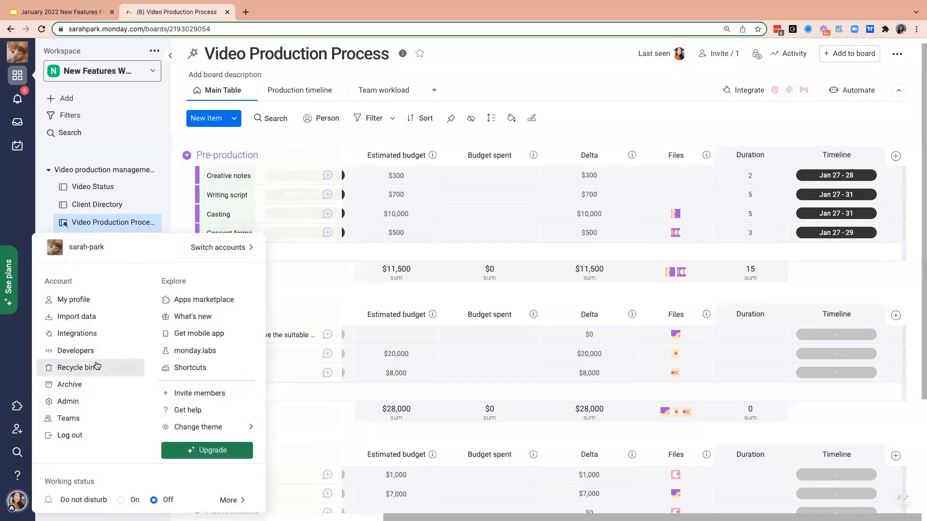
click(85, 401)
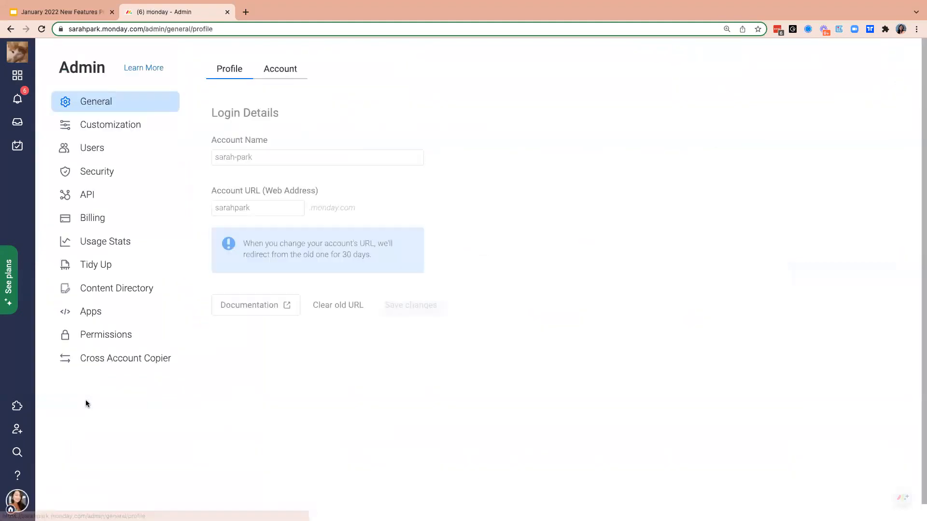
click(289, 75)
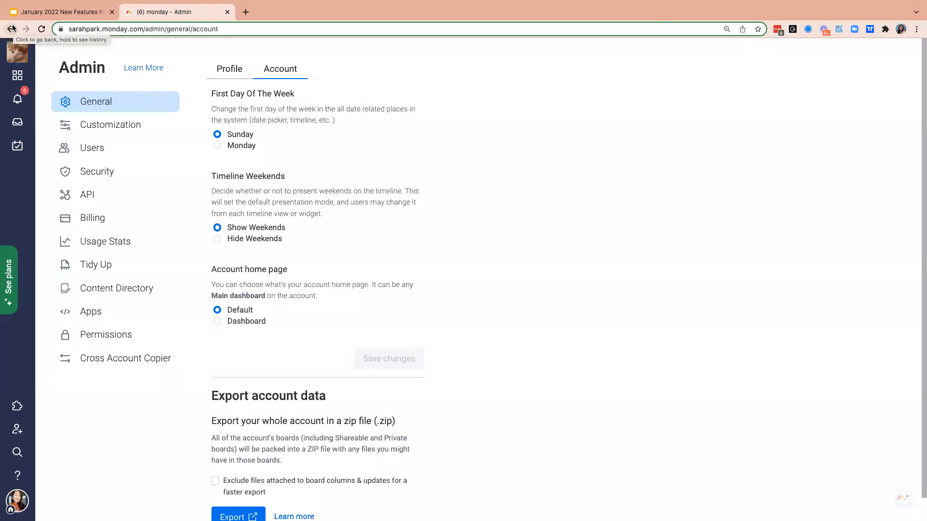
click(9, 29)
click(9, 29)
- Set the new Timeline column's dates for the first Production item to February 4–9, 2022
scroll(700, 248, right, 6)
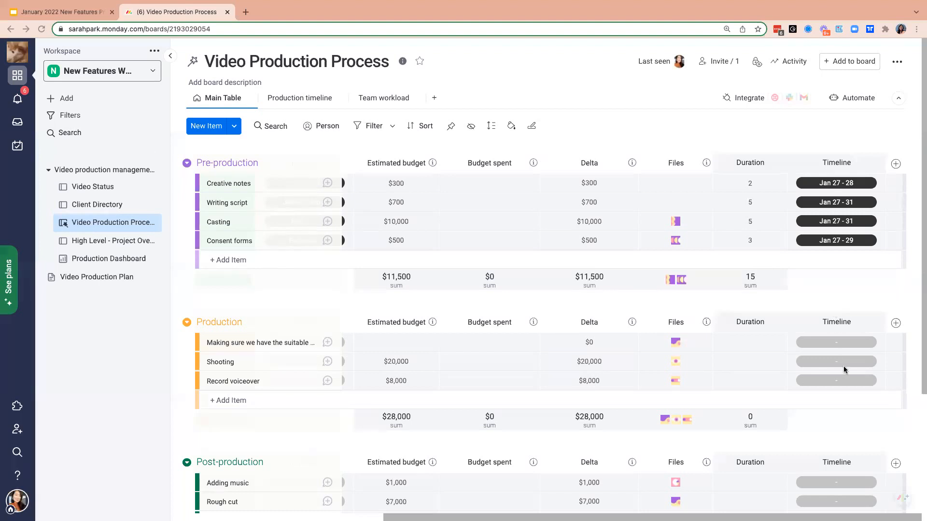
click(846, 344)
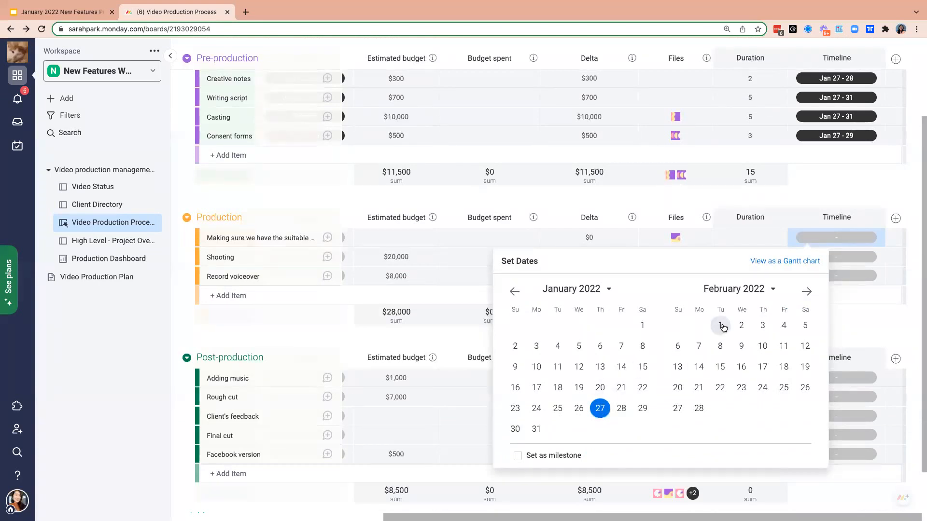
click(784, 325)
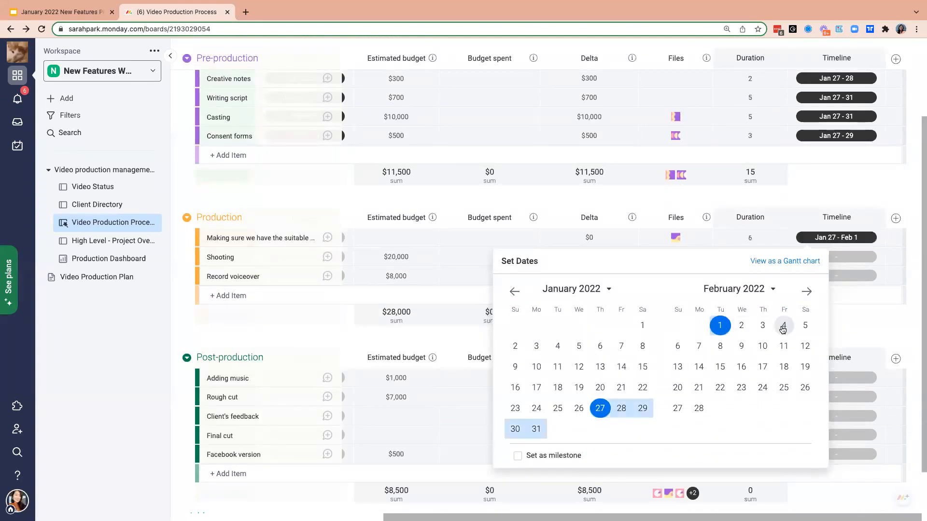
click(742, 346)
click(852, 188)
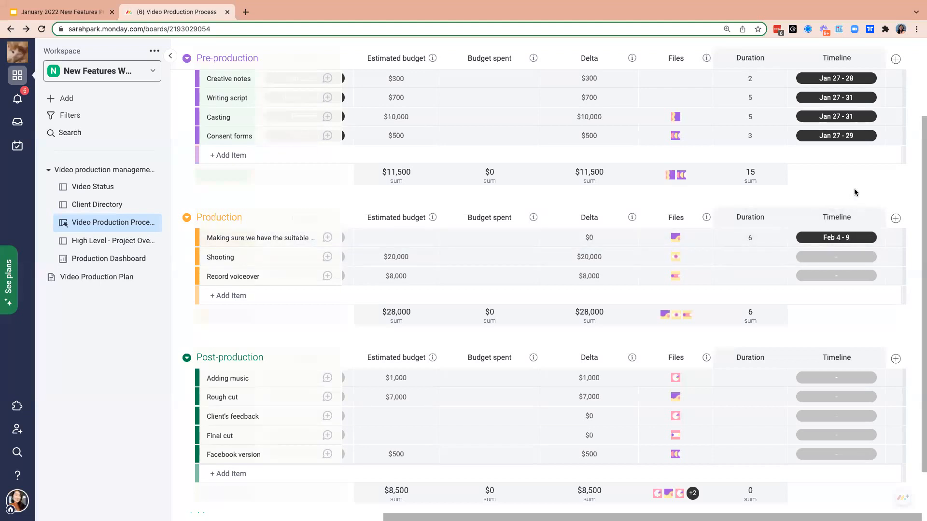
- Search the Column Center for the dependency column and add it to the board
scroll(855, 192, up, 3)
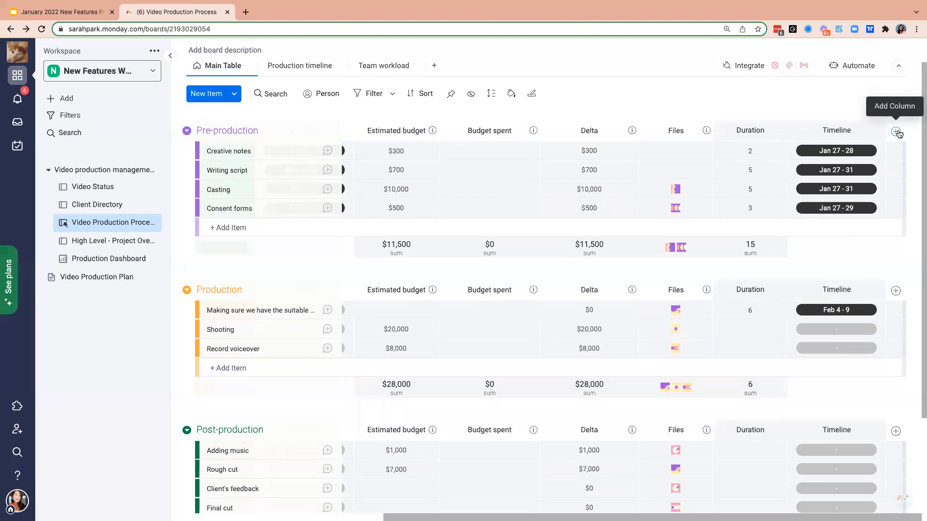
click(898, 133)
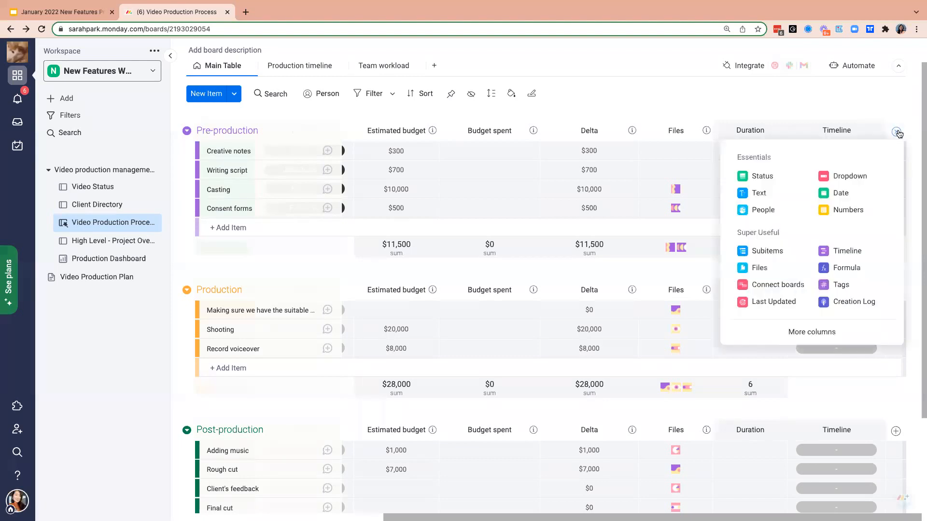
click(809, 333)
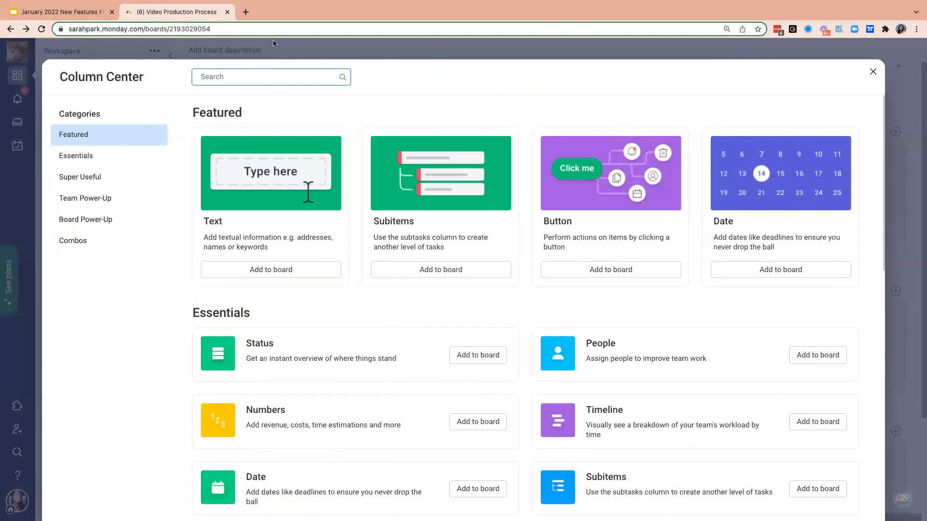
text(depe)
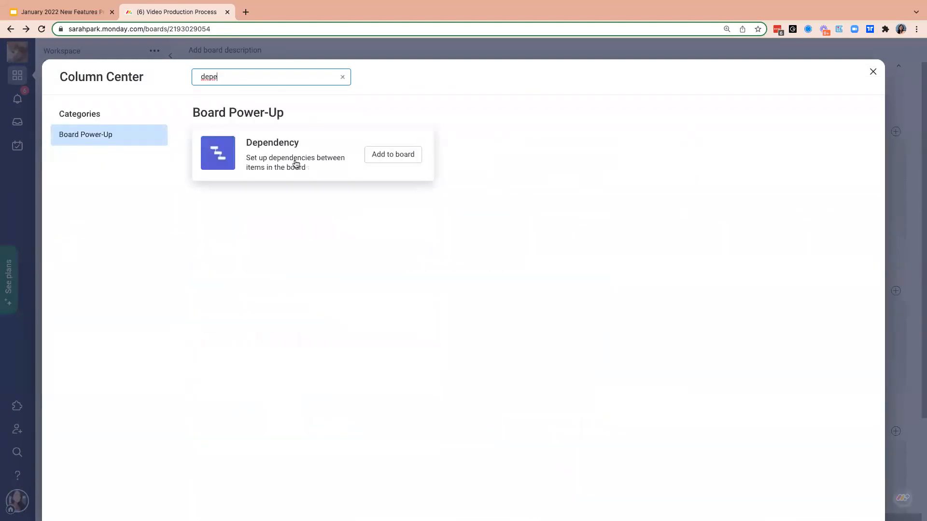
click(296, 163)
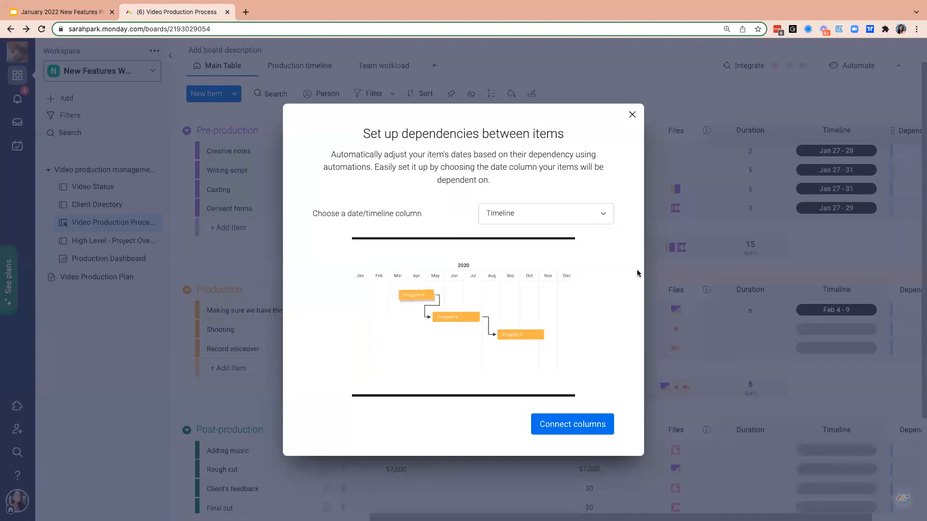
- Connect the dependency column to the second Timeline column offered in the dependency setup
click(585, 216)
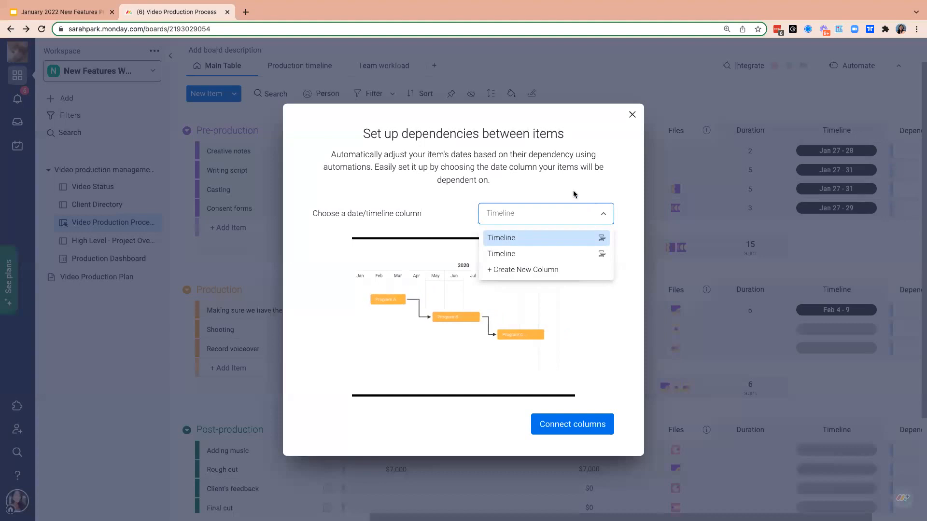
click(574, 194)
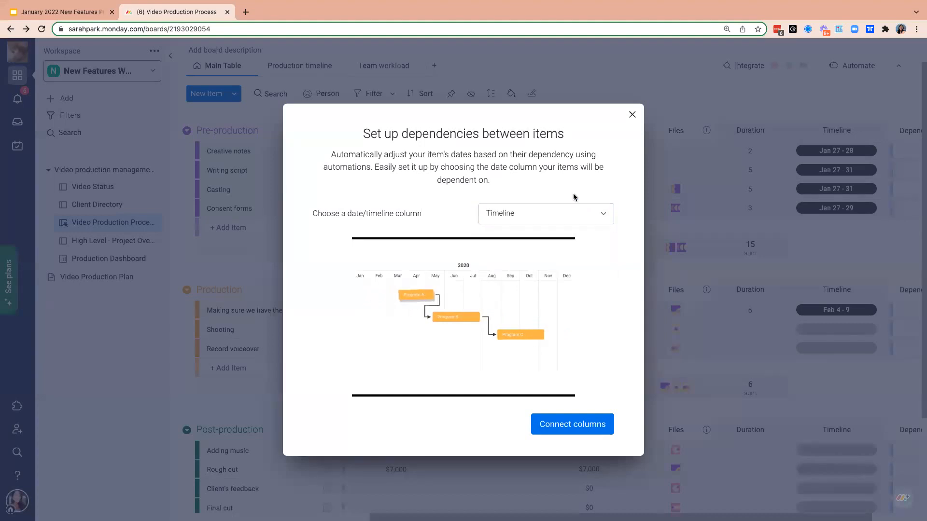
click(553, 223)
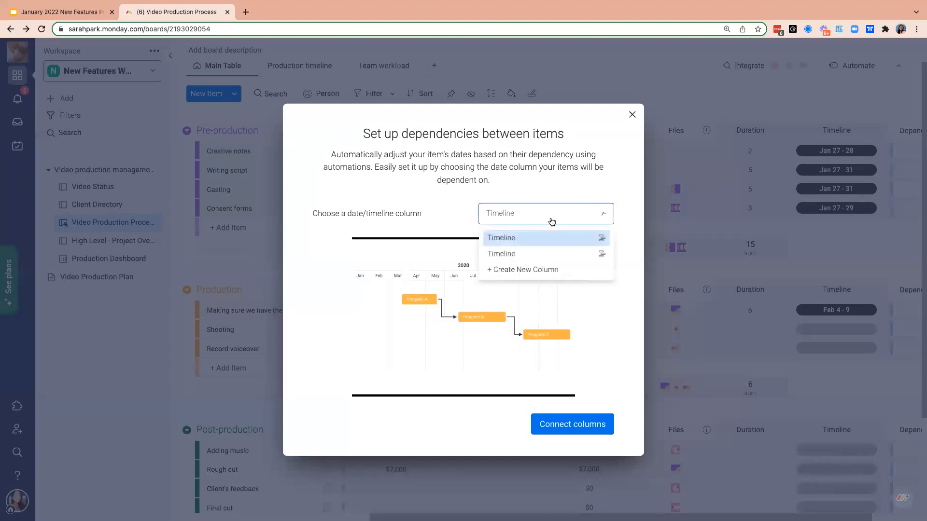
click(529, 255)
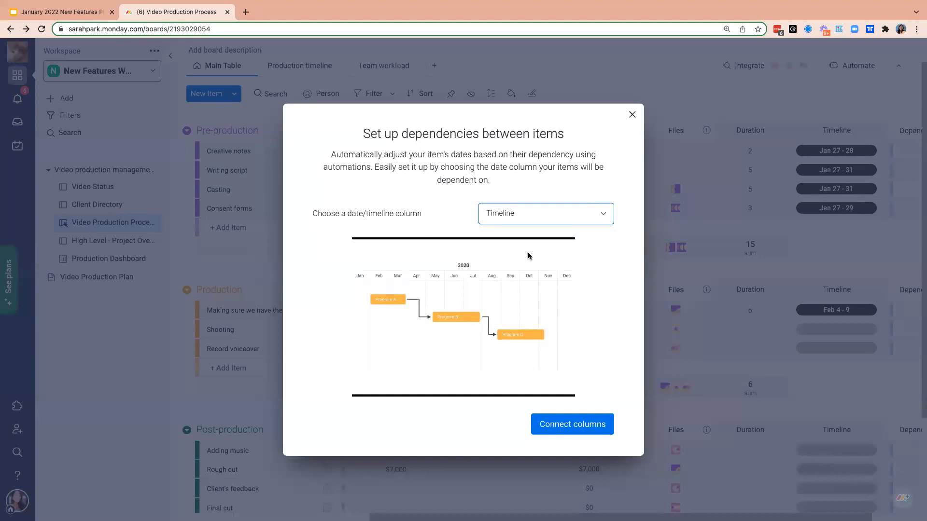
click(562, 425)
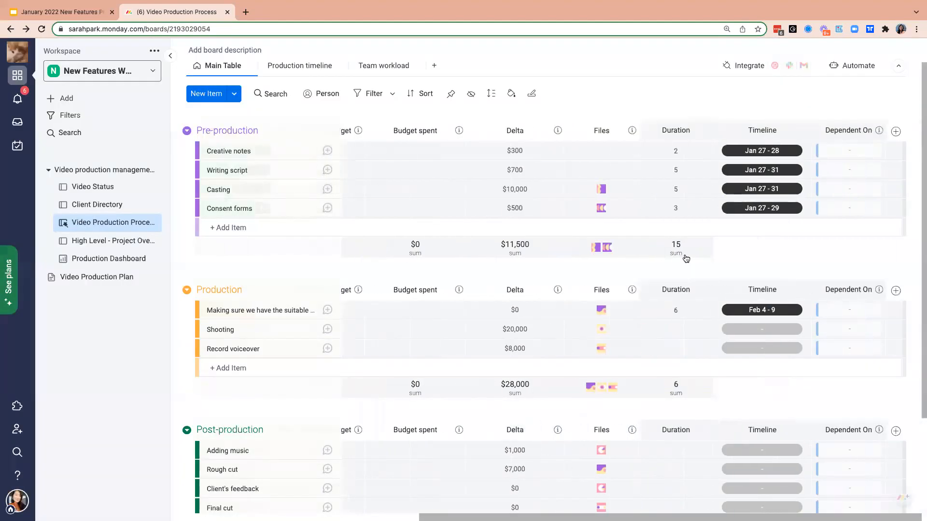
- Check the automations active on the board and return to the main table
scroll(834, 248, up, 1)
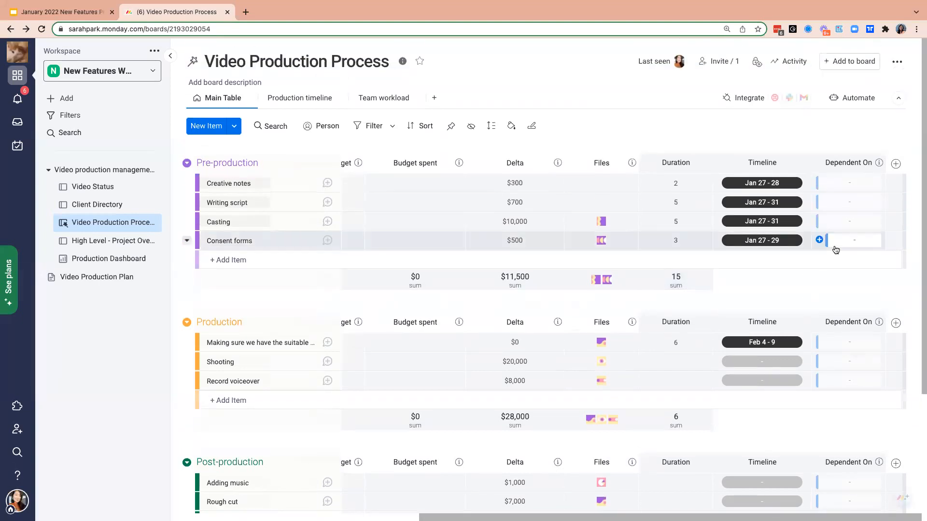
click(855, 98)
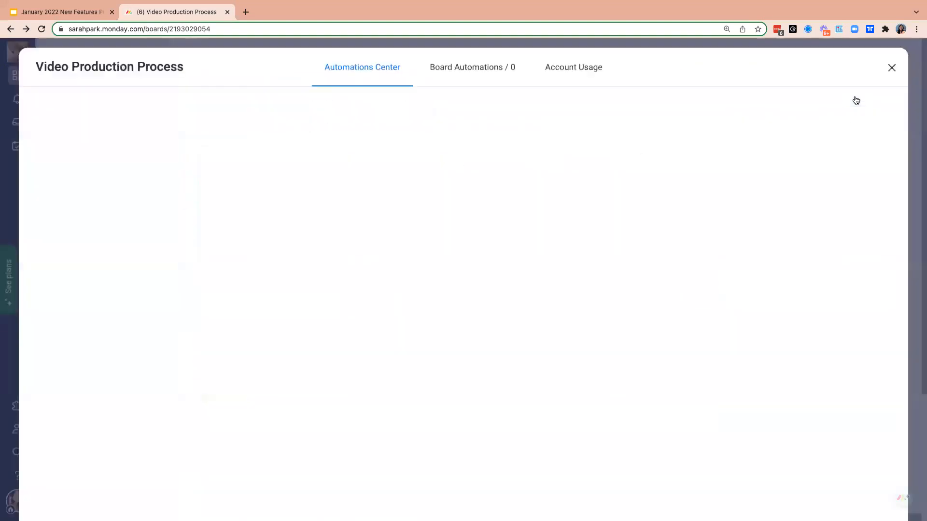
click(518, 73)
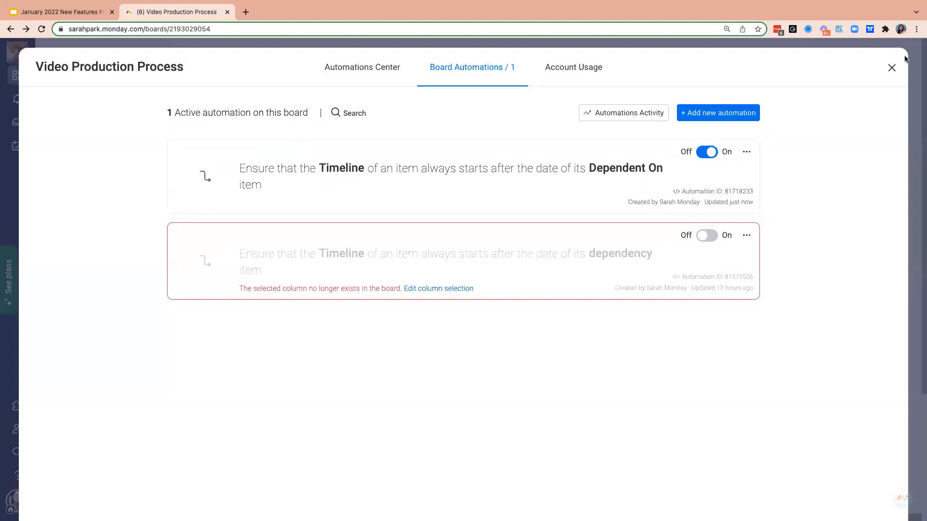
click(892, 69)
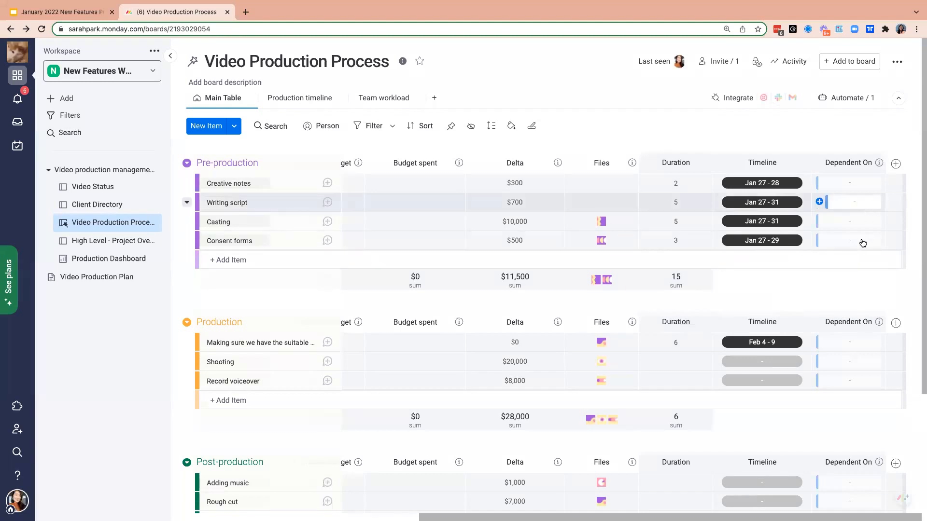
- Make the Writing script item dependent on Creative notes
scroll(856, 270, down, 3)
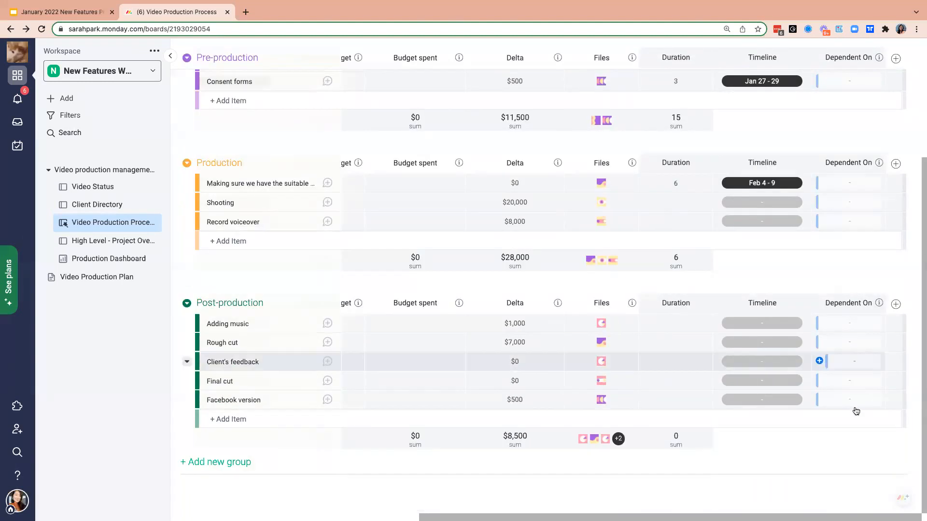
scroll(863, 166, up, 3)
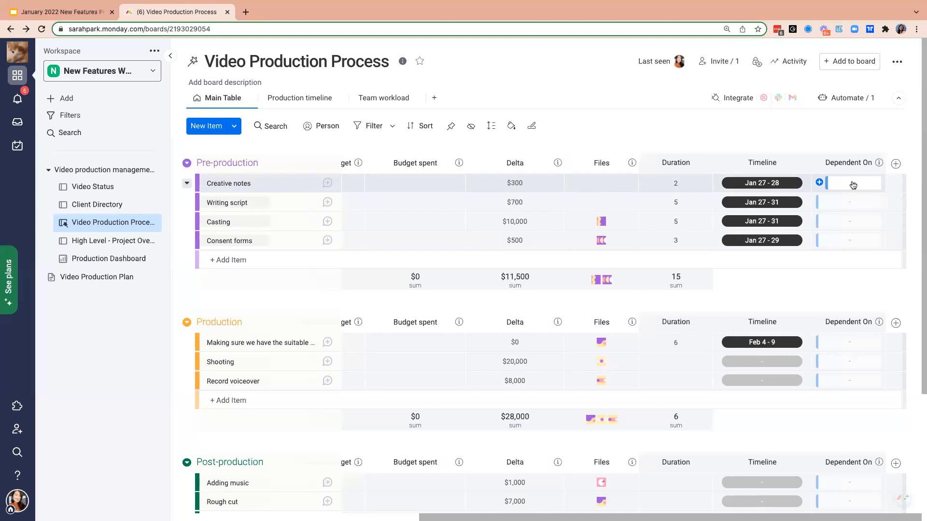
click(853, 202)
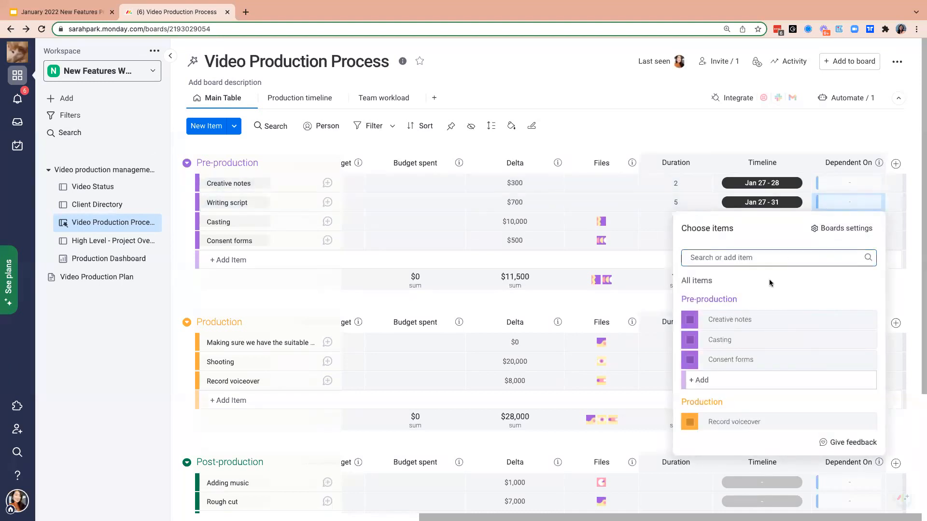
click(689, 320)
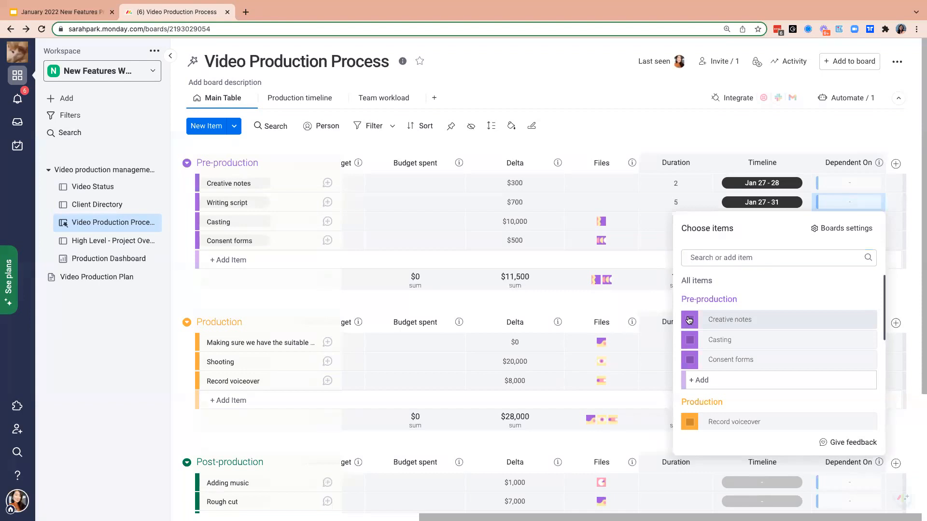
click(788, 131)
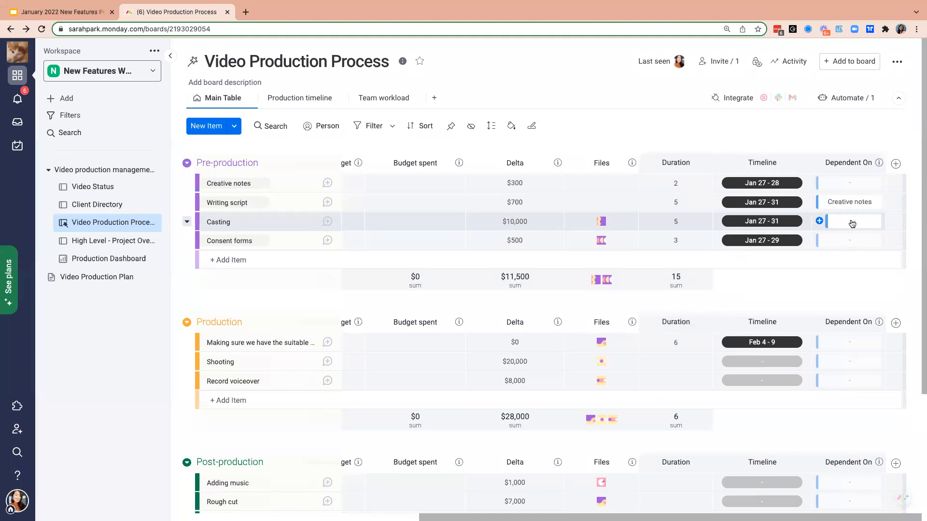
- Make Casting dependent on Writing script, and Consent forms dependent on Casting
click(852, 223)
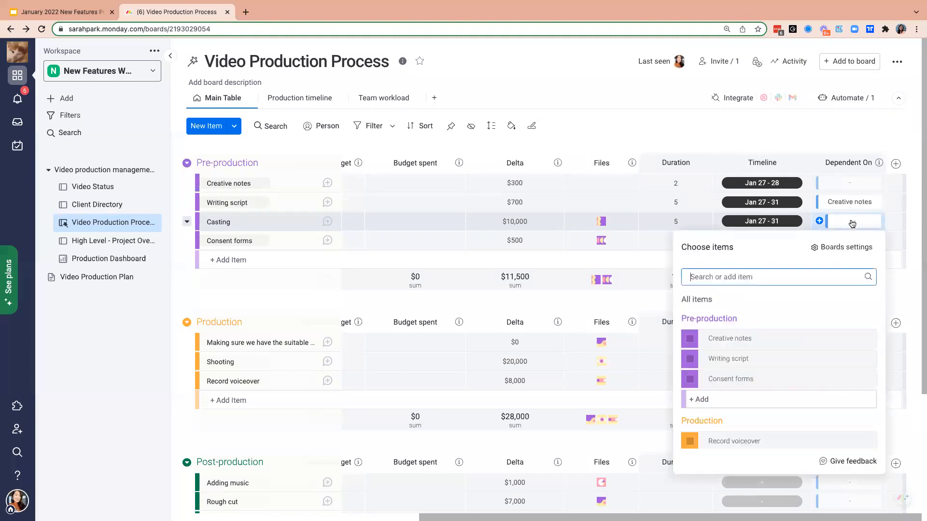
click(690, 362)
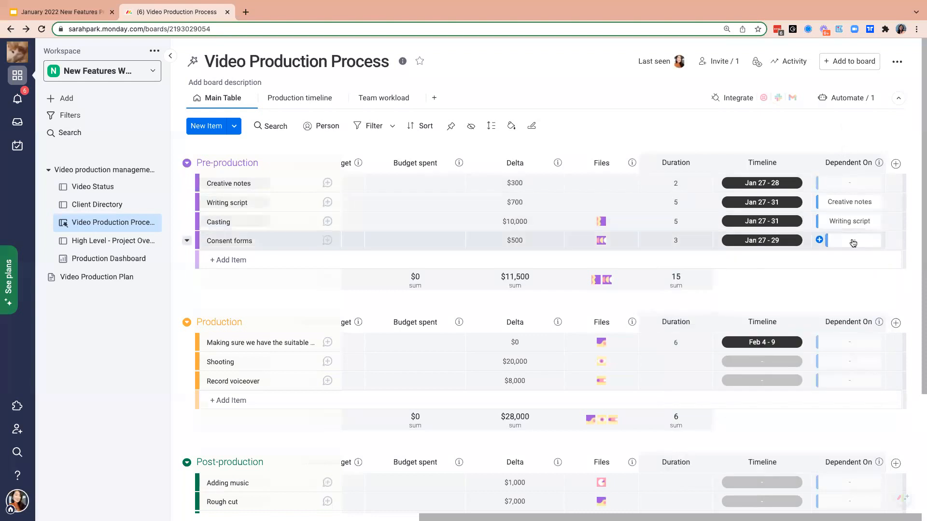
click(850, 240)
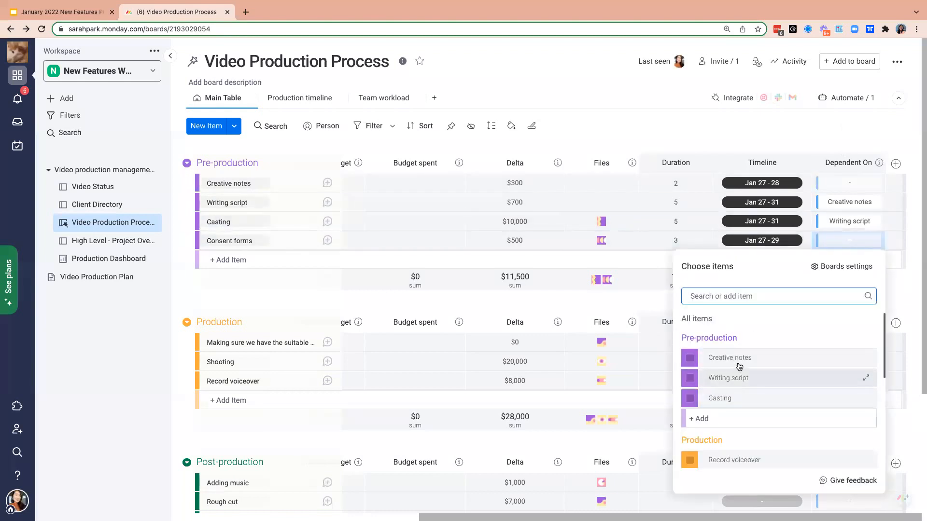
scroll(695, 362, down, 1)
click(687, 369)
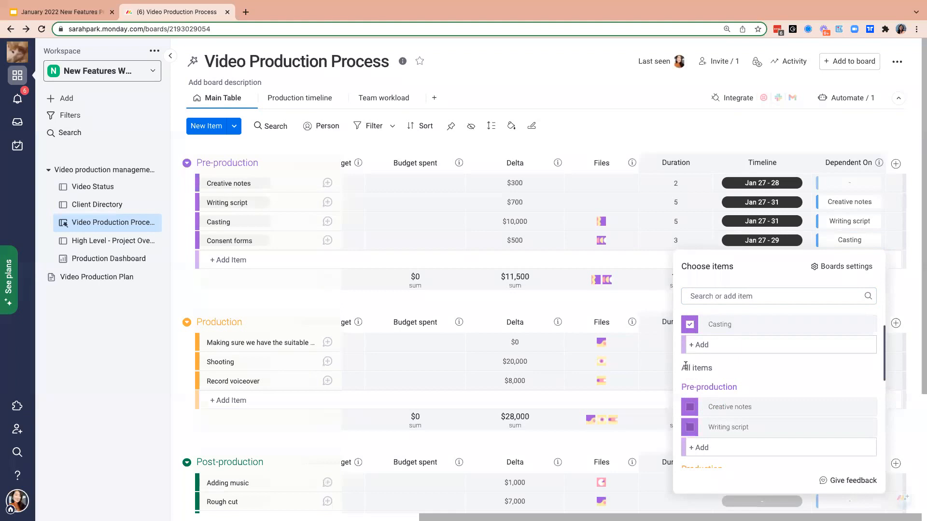
click(775, 127)
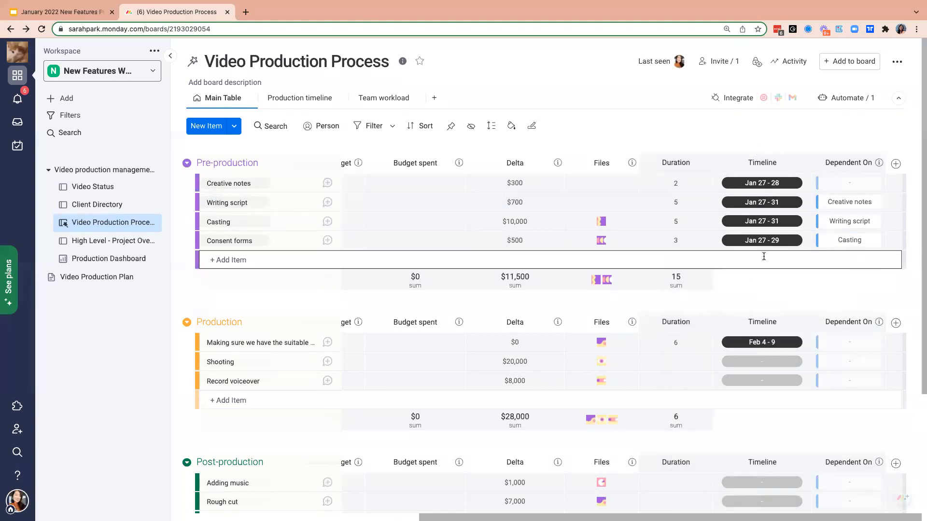
- Clear the Timeline dates of all four Pre-production items
click(806, 183)
click(807, 203)
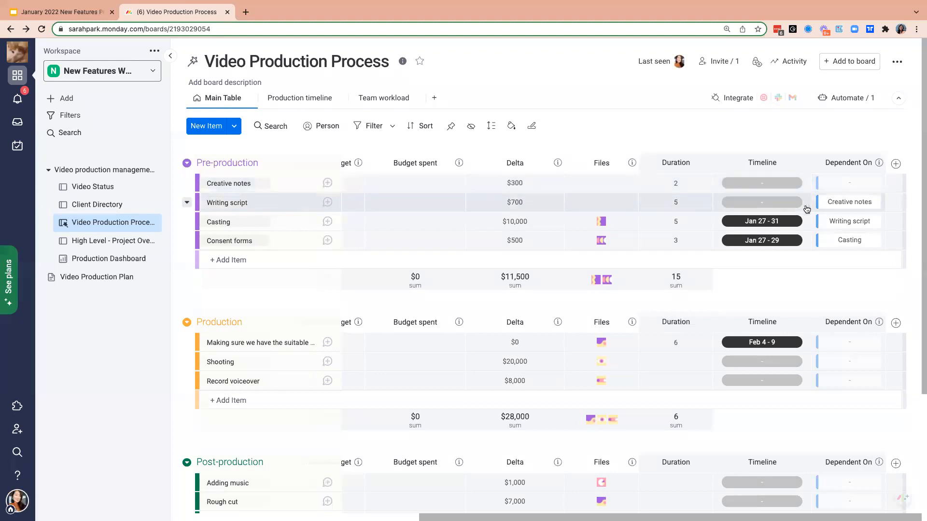
click(806, 222)
click(807, 241)
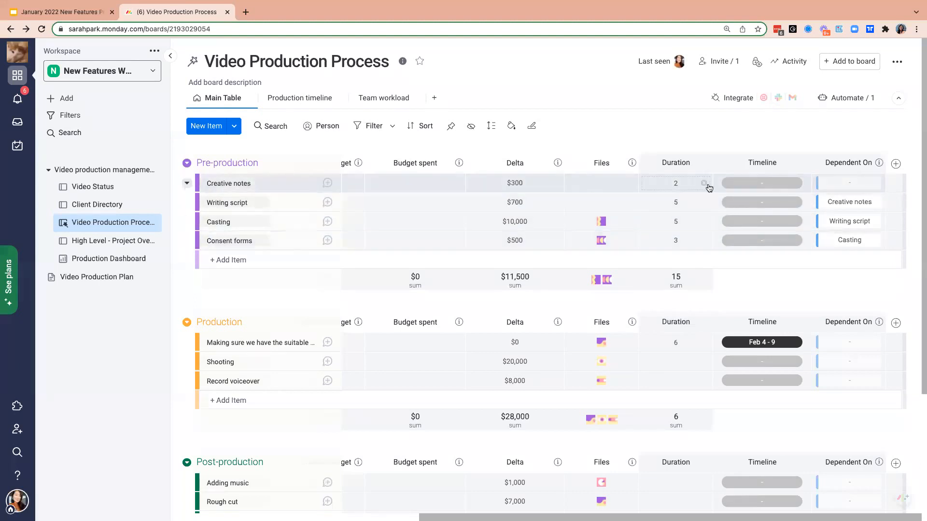
- Clear the Duration values of all four Pre-production items
click(704, 183)
click(704, 203)
click(704, 223)
click(698, 239)
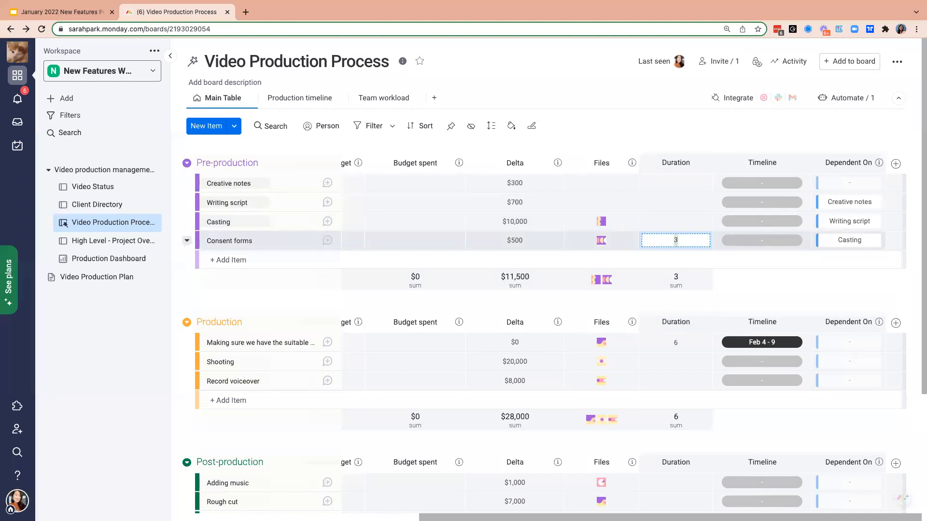
key(BackSpace)
click(720, 126)
- Set the durations to 2 for Creative notes and 5 for Writing script
click(693, 182)
text(2)
key(Return)
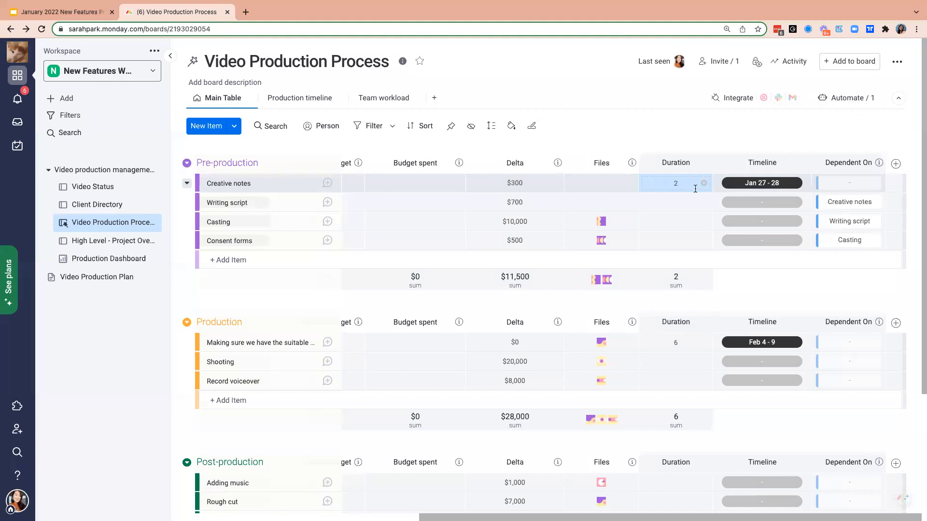
click(696, 197)
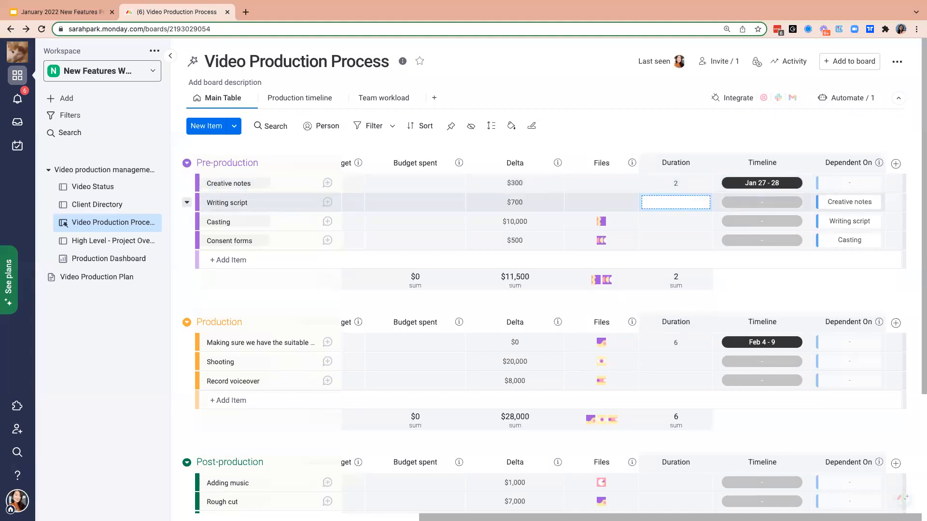
text(5)
key(Return)
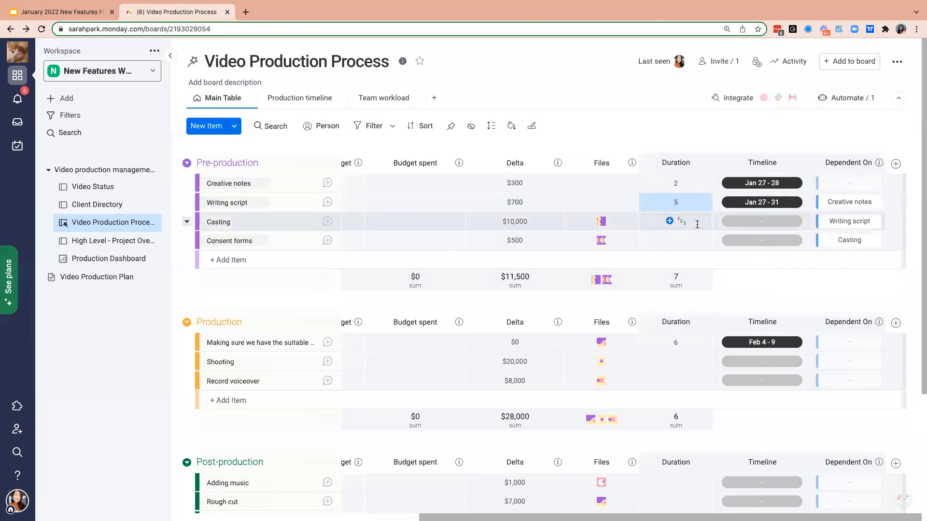
- Clear the Writing script duration and enter 5 again
click(705, 204)
click(674, 202)
text(5)
key(Return)
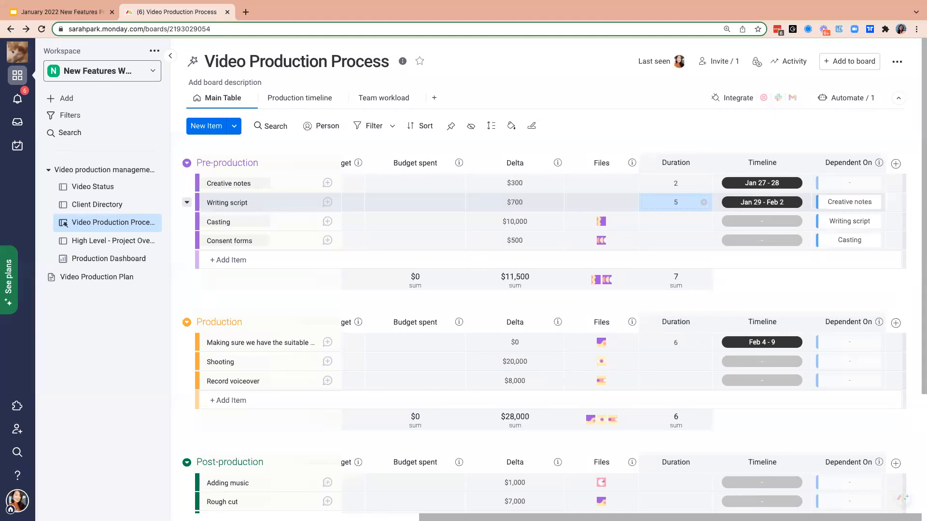
- Set the durations to 5 for Casting and 3 for Consent forms
click(693, 225)
text(5)
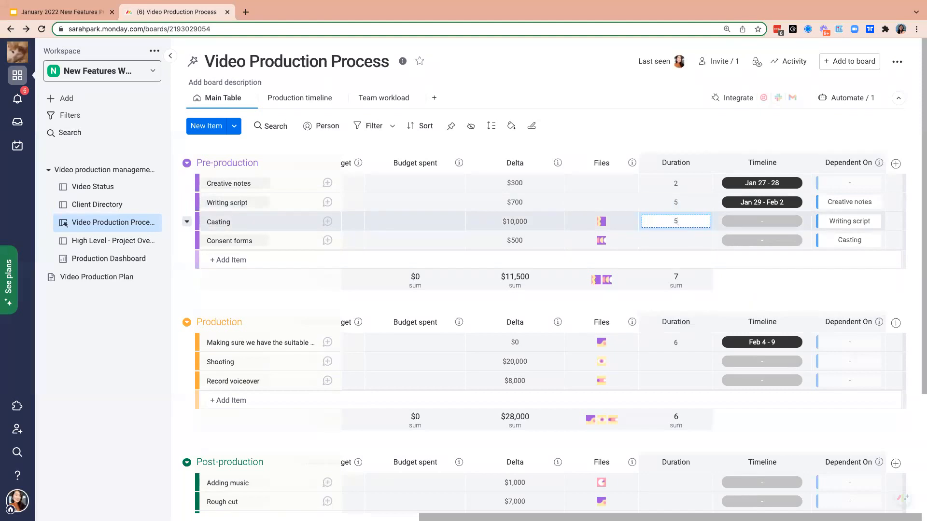
key(Return)
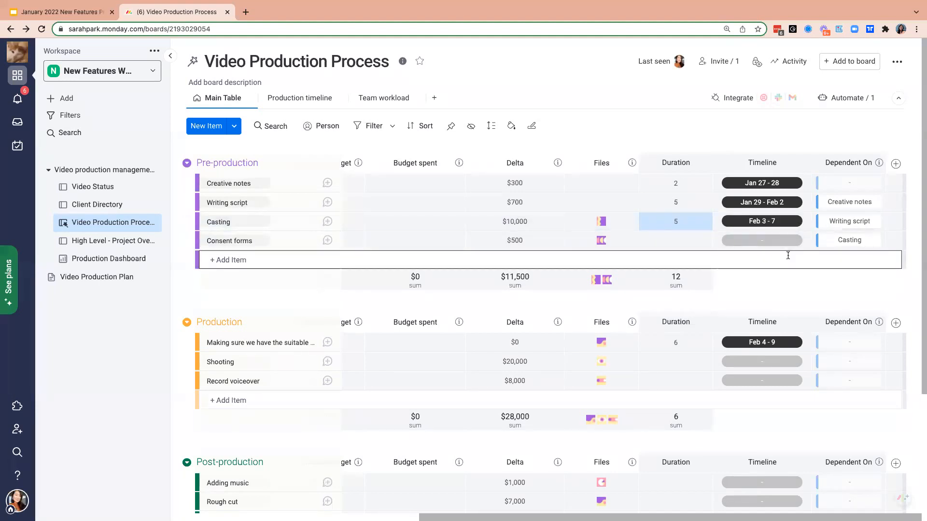
click(679, 243)
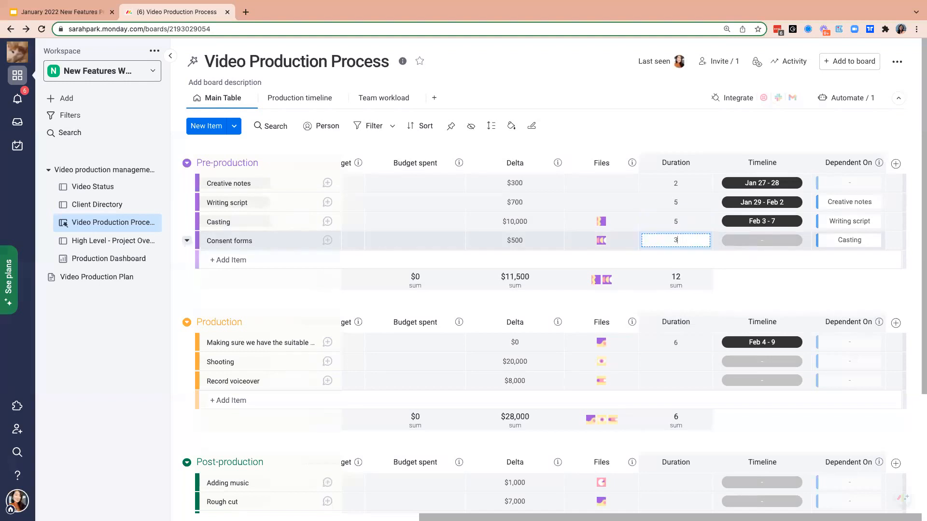
text(3)
key(Return)
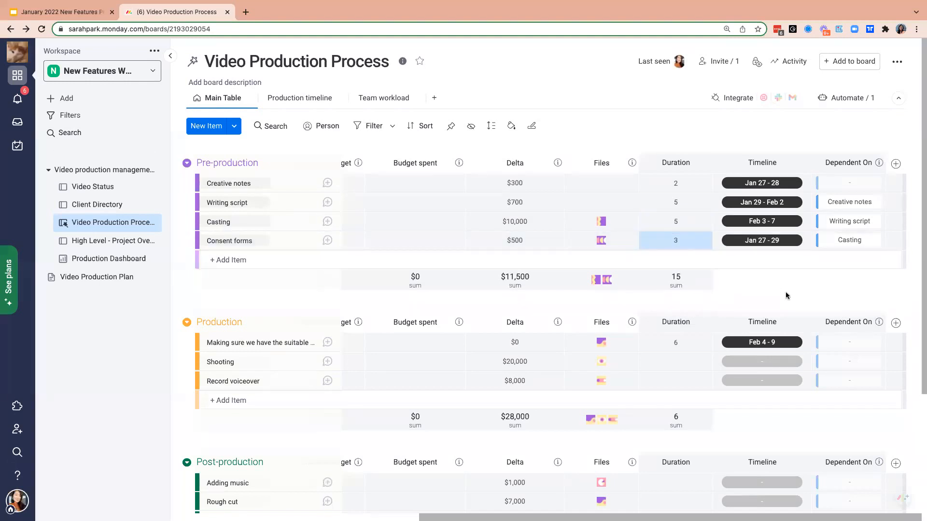
- Clear the first Production item's Timeline and set the Creative notes Timeline to February 1–4, 2022
click(805, 343)
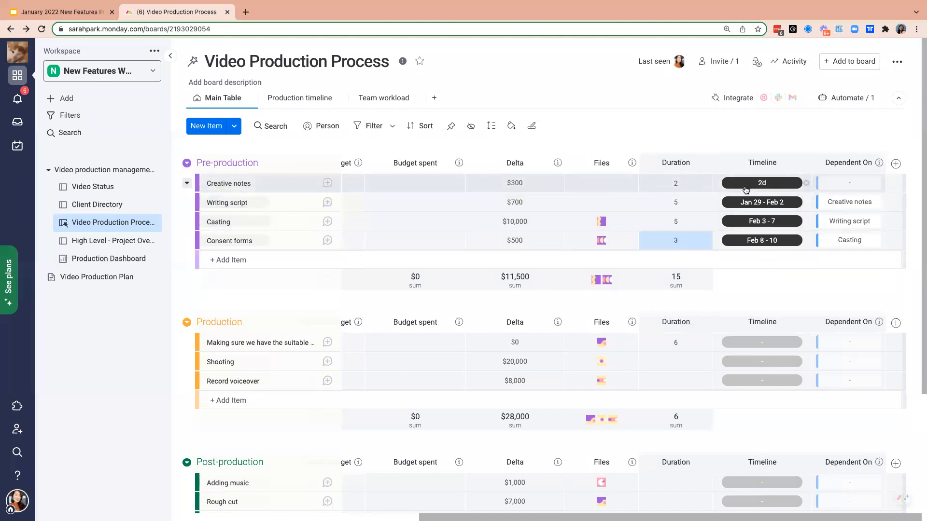
click(762, 184)
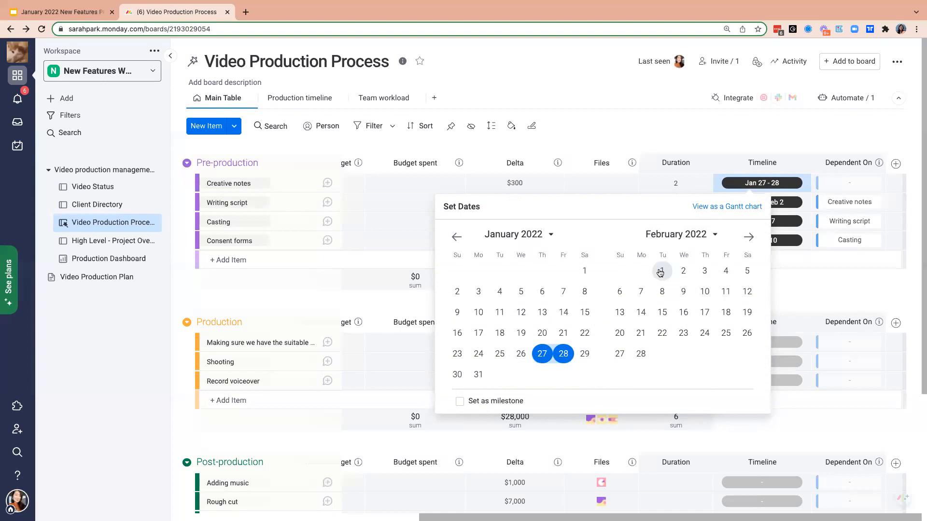
click(661, 271)
click(725, 271)
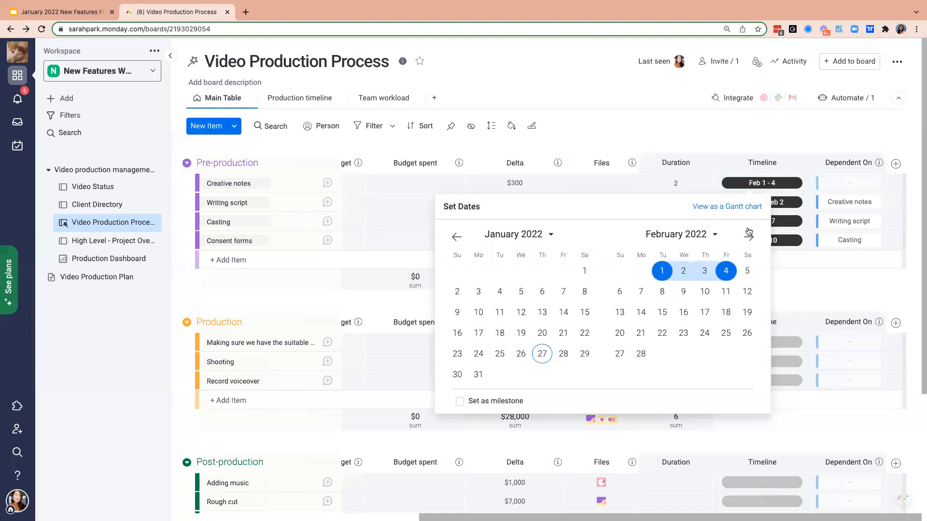
click(815, 122)
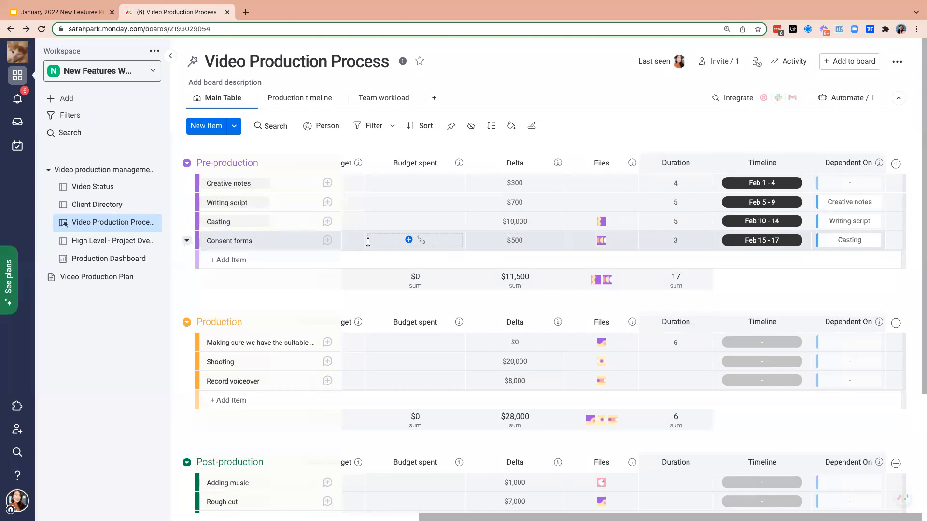
scroll(519, 165, left, 1)
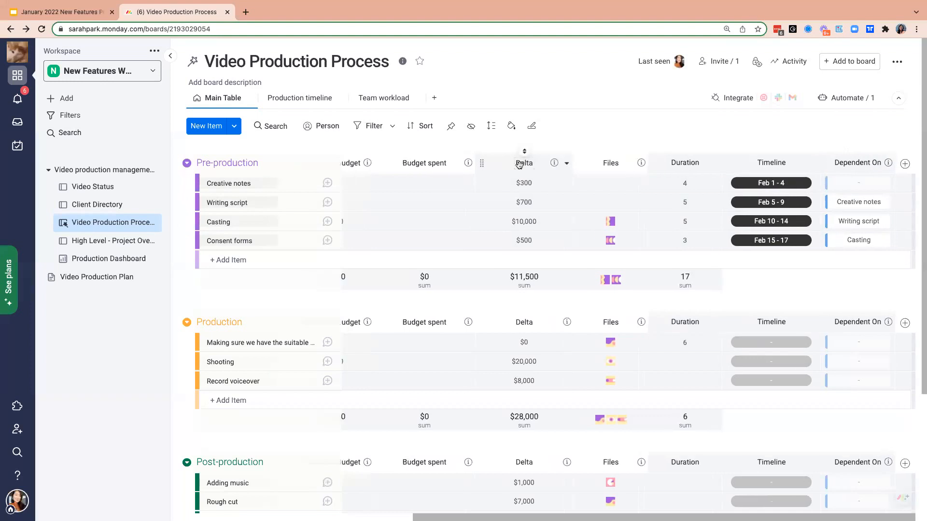
- Delete the old Timeline column located between Status and Estimated budget
scroll(519, 165, left, 10)
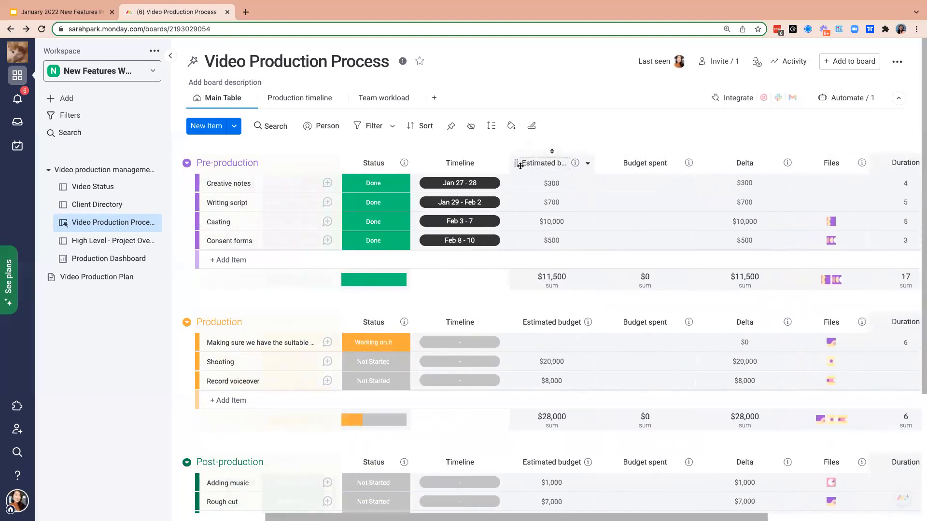
click(502, 164)
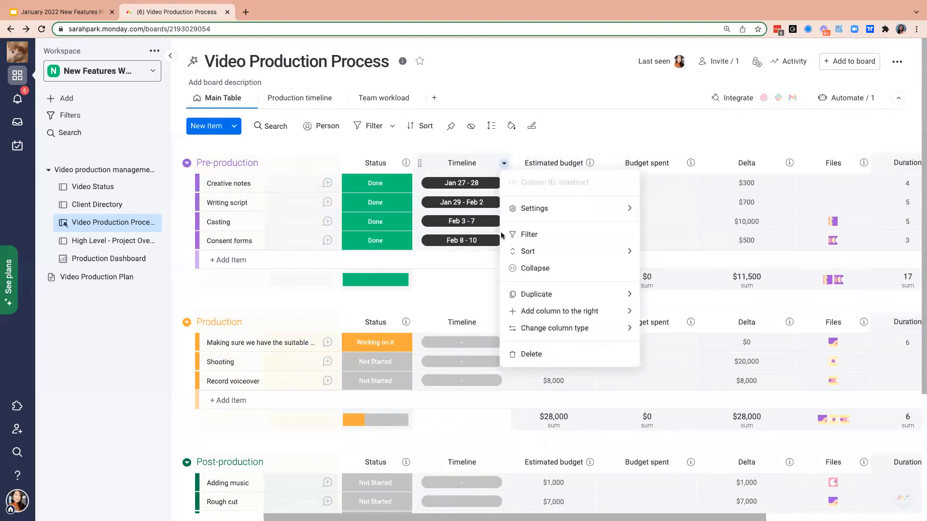
click(531, 354)
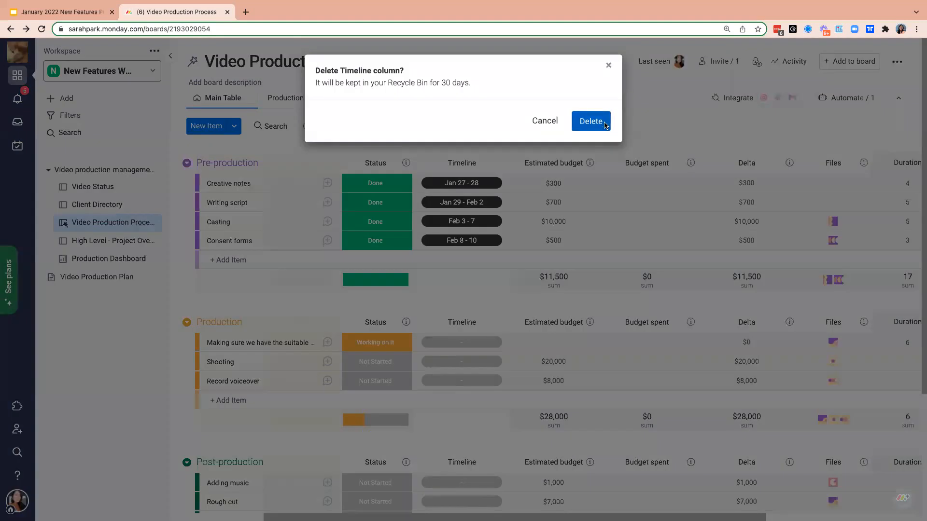
click(603, 125)
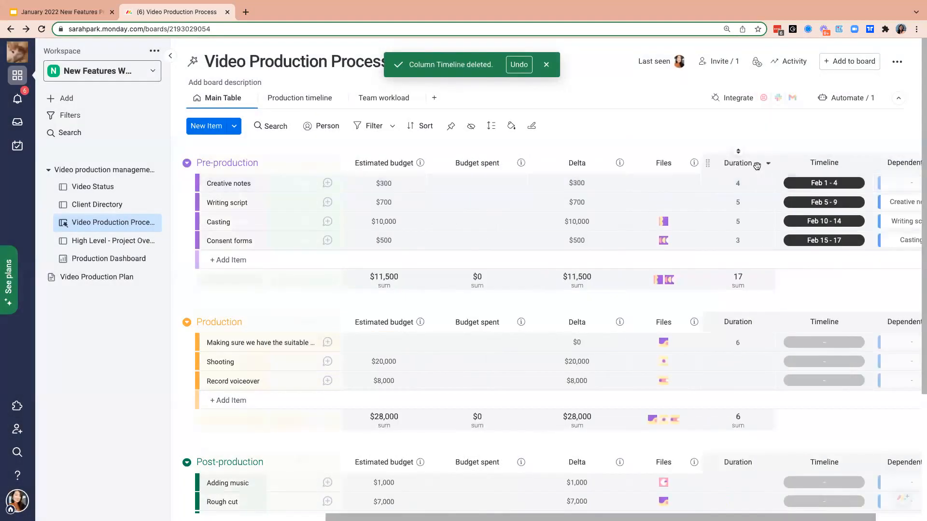
- Move the Duration, Timeline and Dependent On columns, in that order, directly before the Estimated budget column
drag(711, 165, 421, 161)
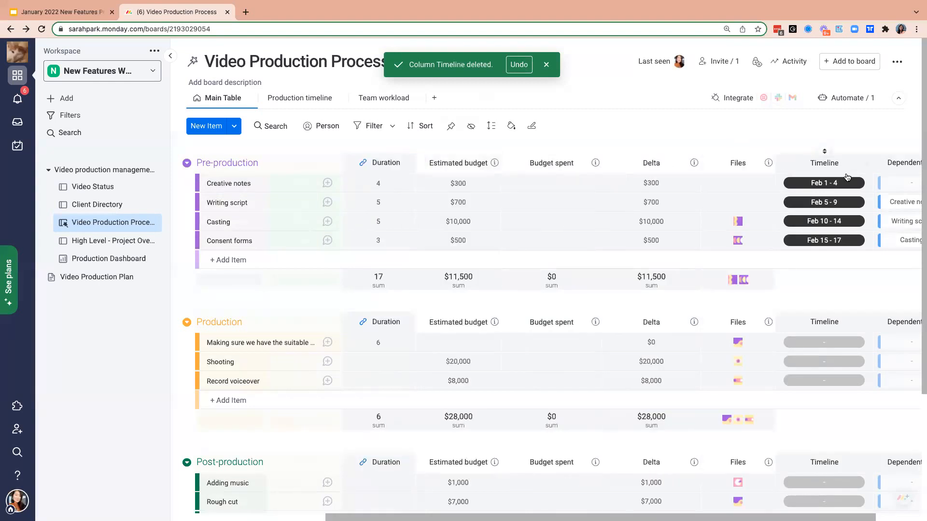
drag(782, 164, 483, 163)
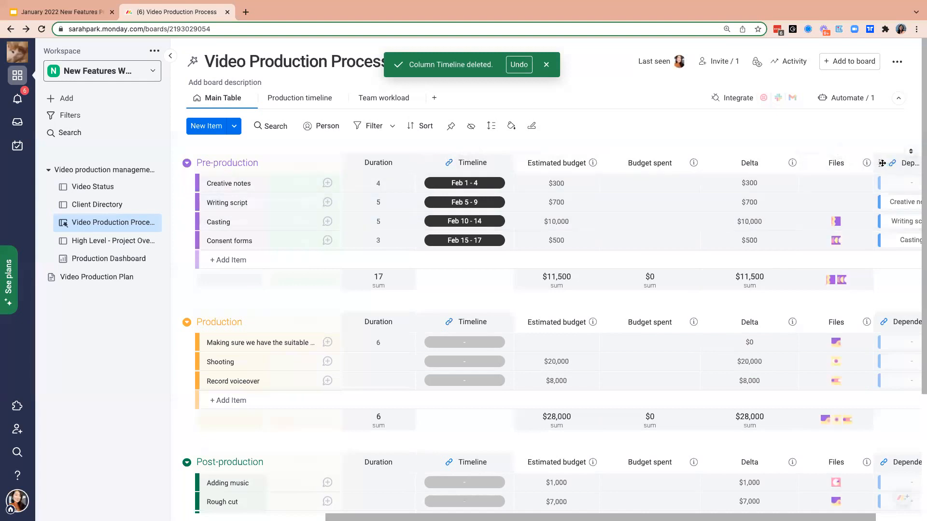
drag(894, 163, 556, 148)
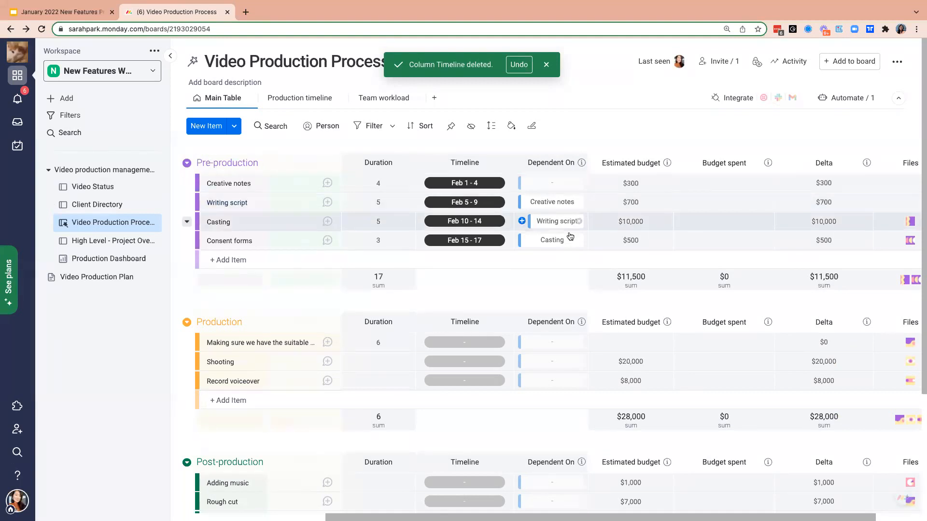
- Add a calendar emoji to the Timeline column title and a writing hand emoji to the Writing script item name
mouse_move(300, 189)
mouse_down()
mouse_move(296, 228)
mouse_move(290, 189)
mouse_up()
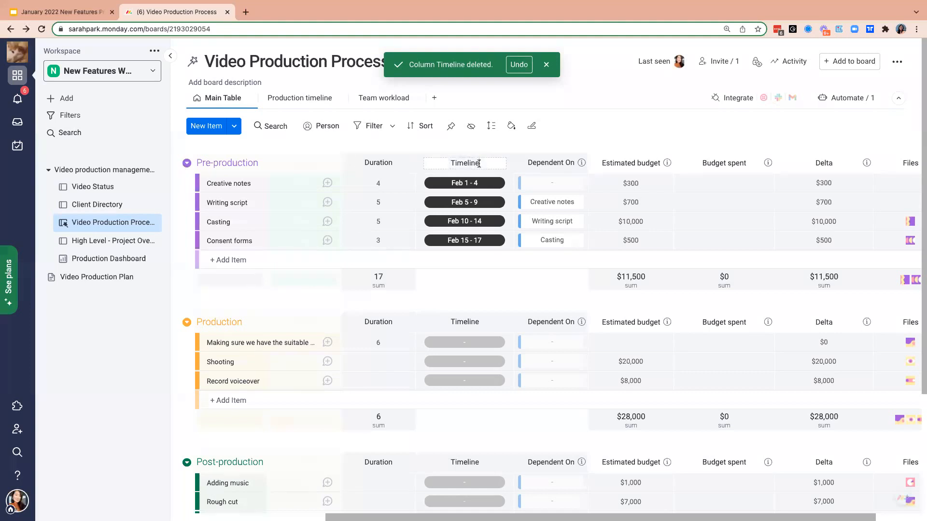
key(Return)
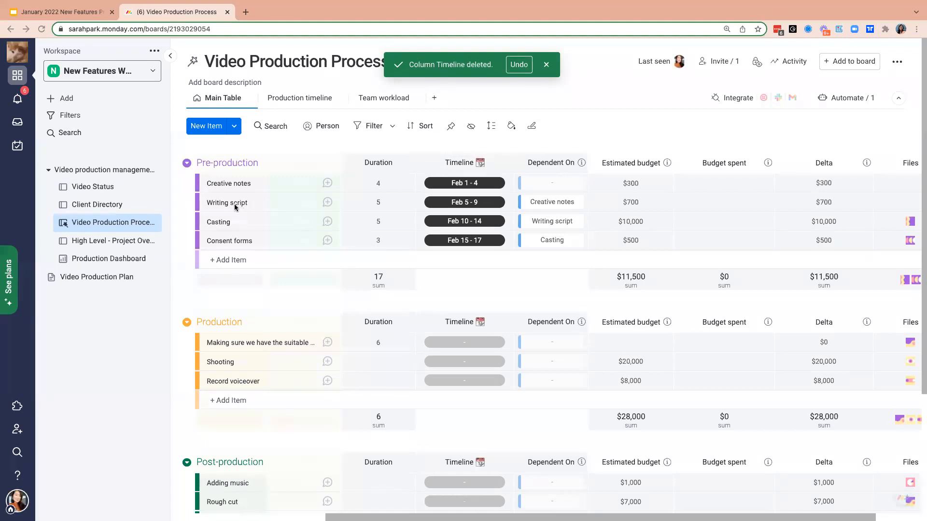
click(262, 205)
text(✍)
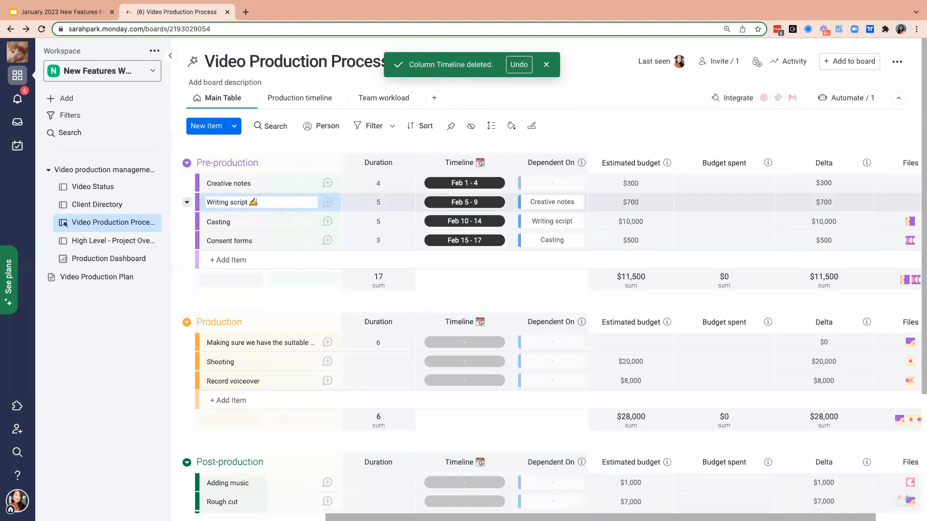
key(Return)
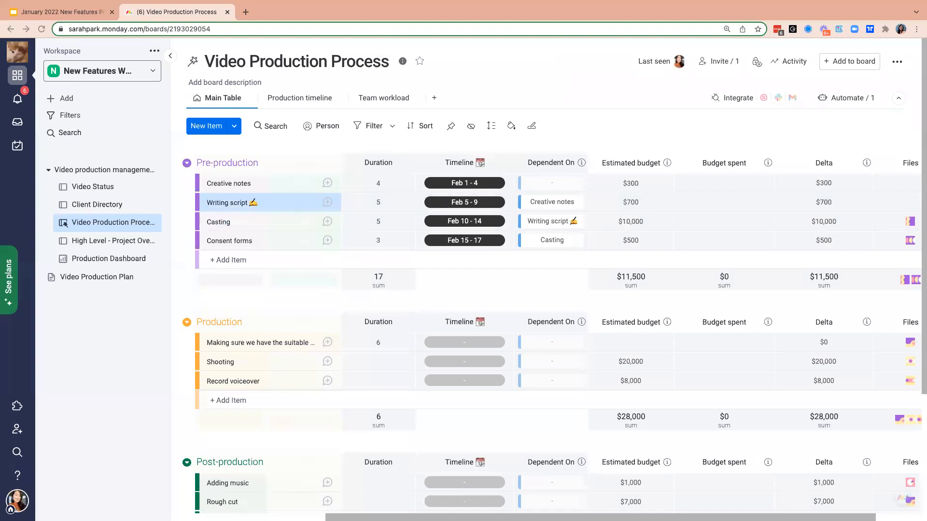
- Add a movie camera emoji to the Shooting item and top hat and sparkles emojis to the Post-production group name
click(245, 364)
text(🎥)
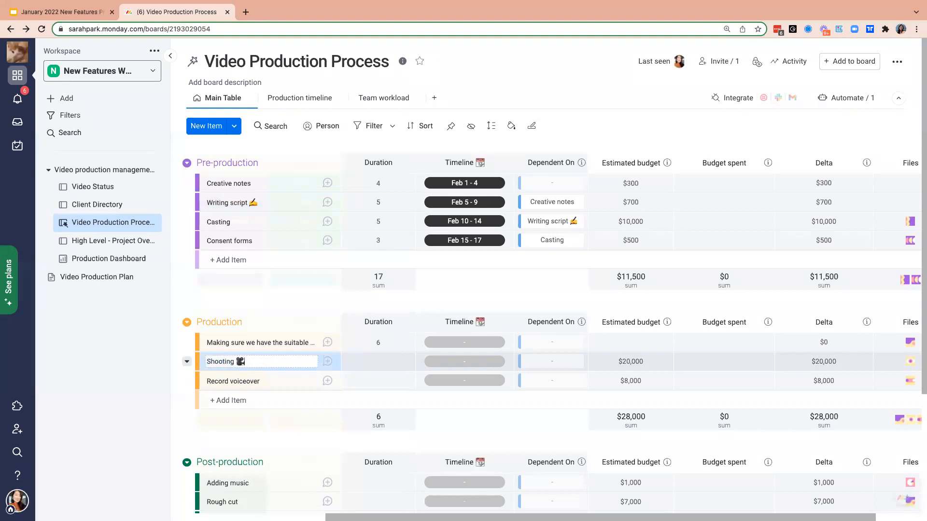
key(Return)
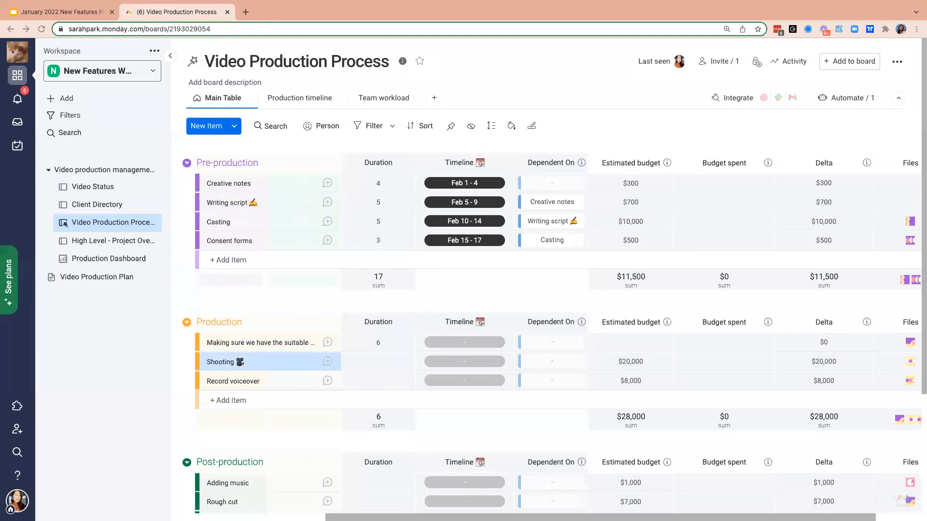
click(259, 465)
text(🎩✨)
click(308, 429)
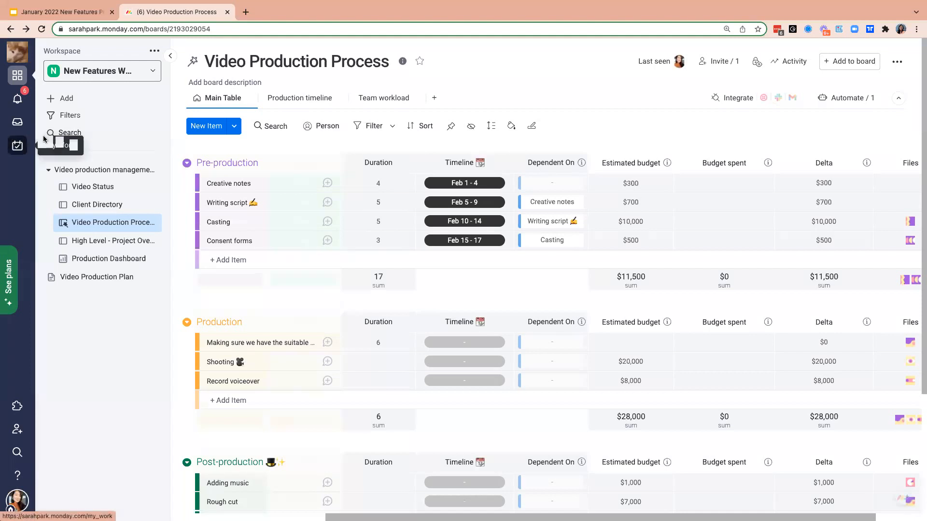
- Create a doc in the workspace with the name New Doc and Main privacy
click(105, 101)
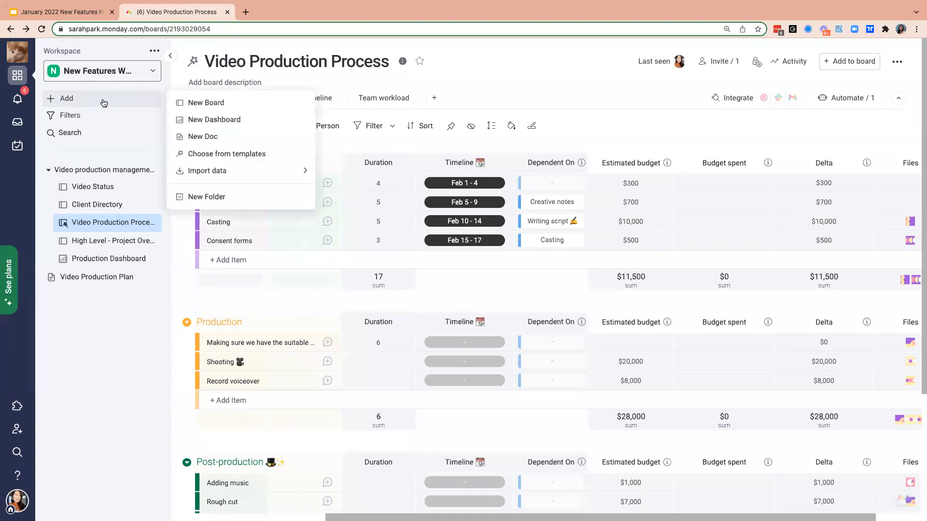
click(238, 141)
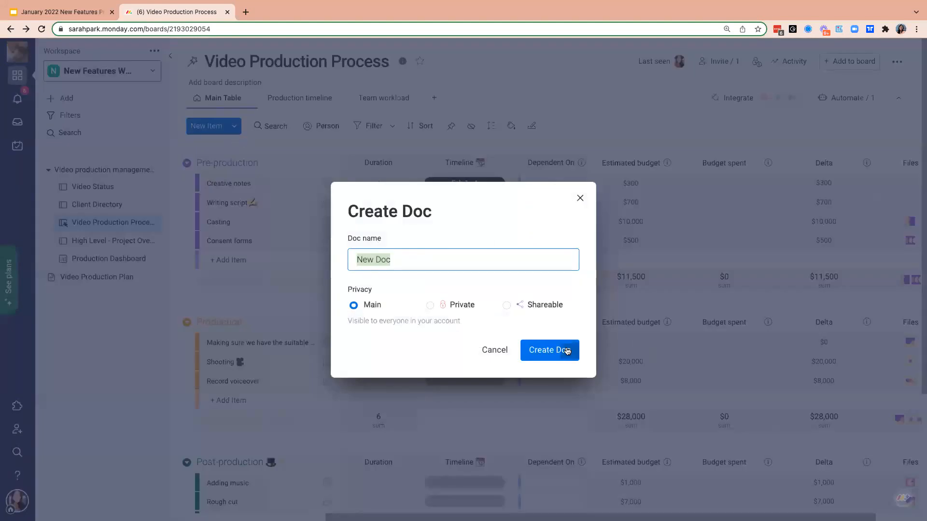
click(567, 351)
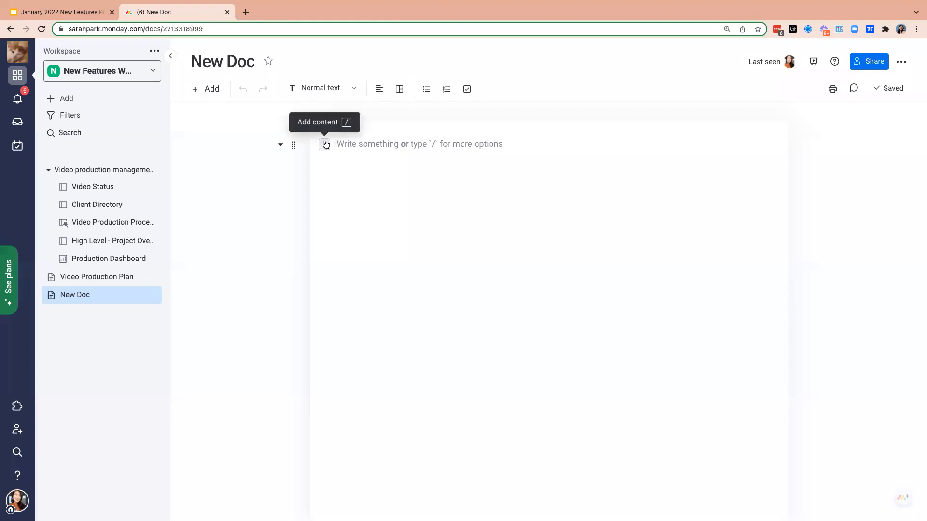
- Embed the Video Production Process board at the start of the empty doc
click(204, 89)
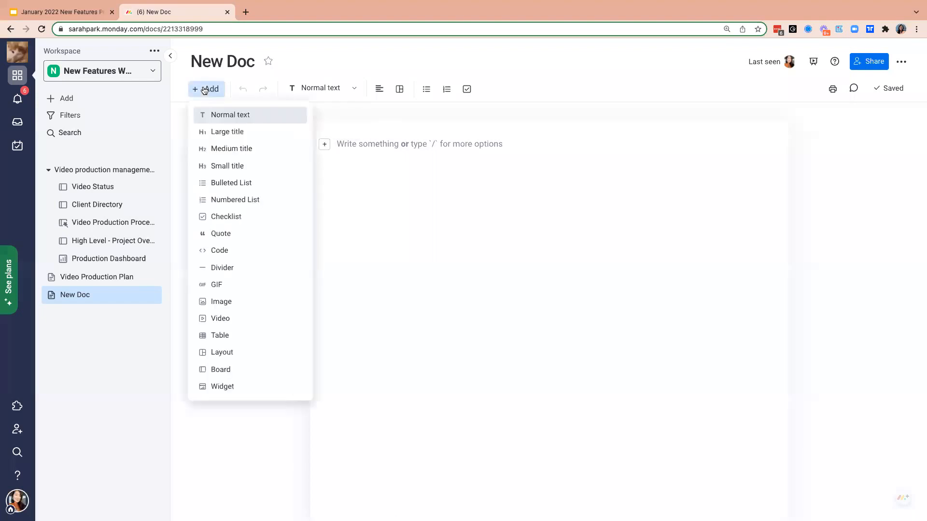
click(416, 177)
click(324, 145)
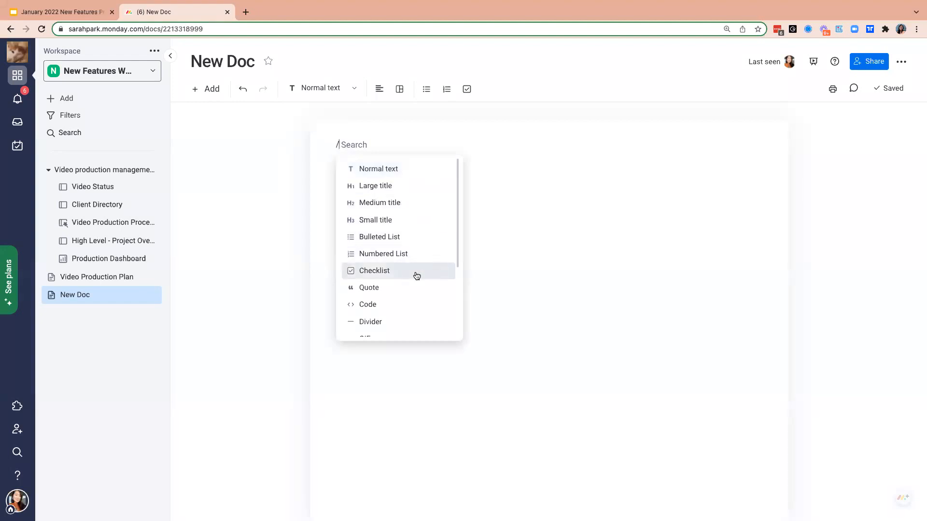
scroll(416, 275, down, 1)
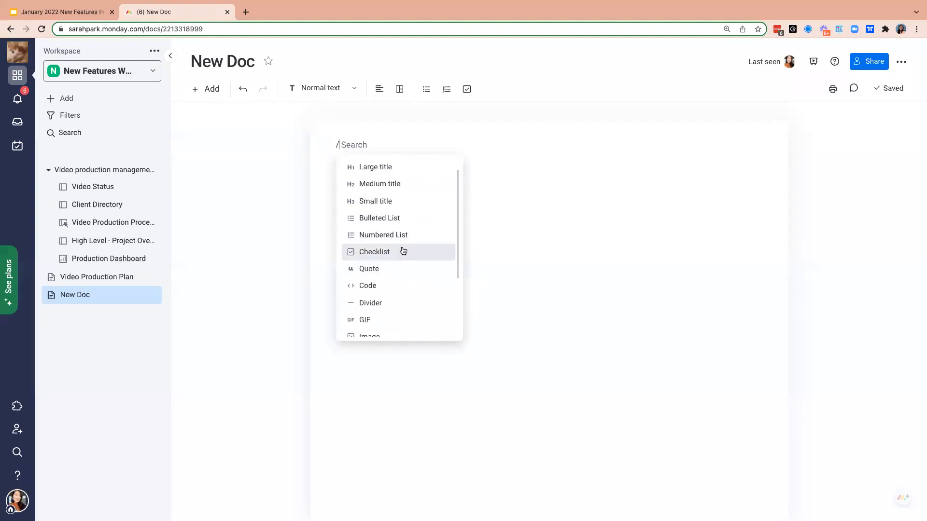
scroll(404, 251, down, 5)
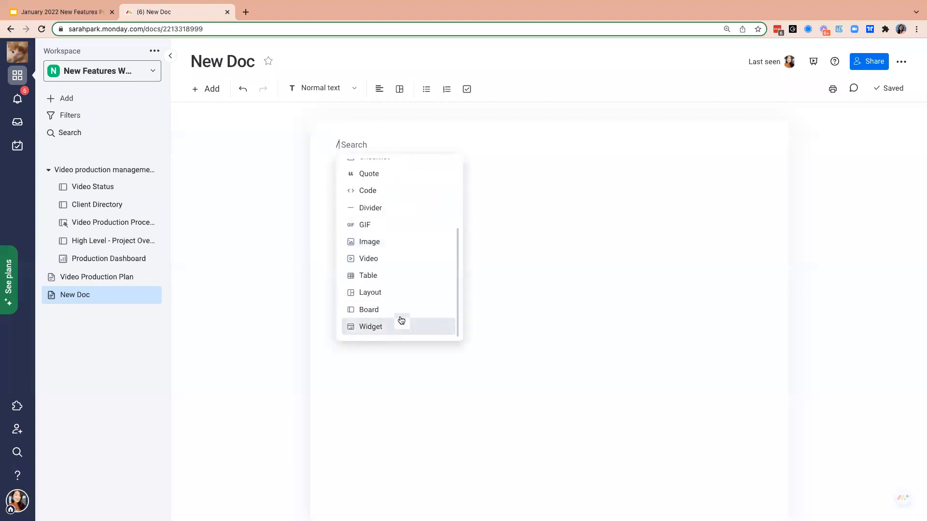
click(400, 313)
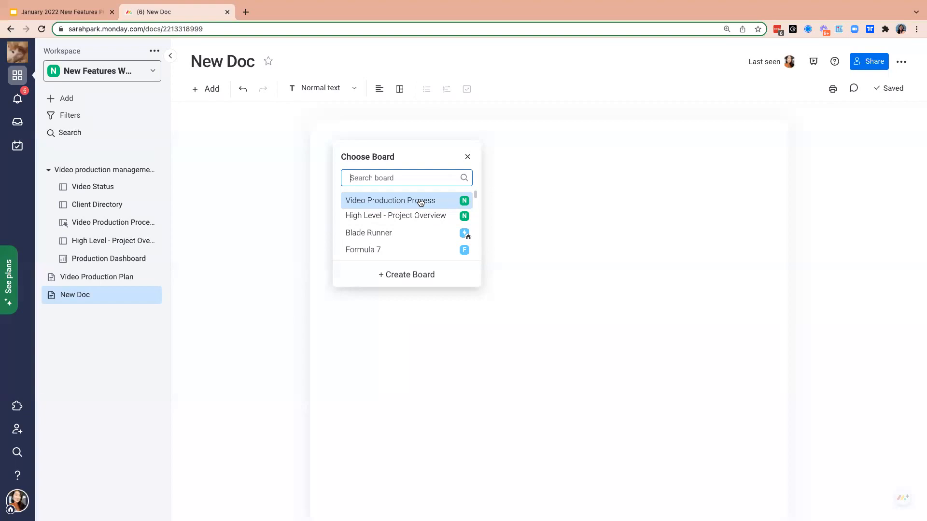
click(405, 202)
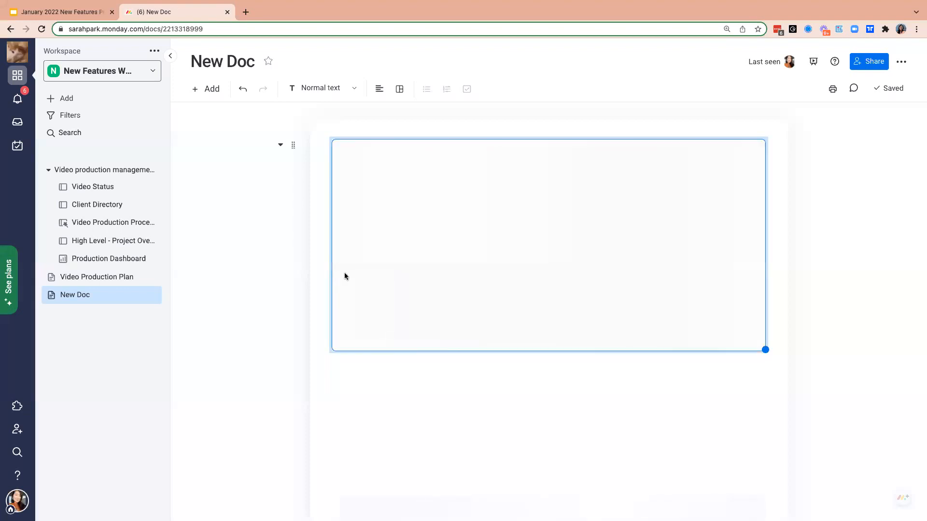
- Bring up the widget choices for the space below the embedded board
click(207, 90)
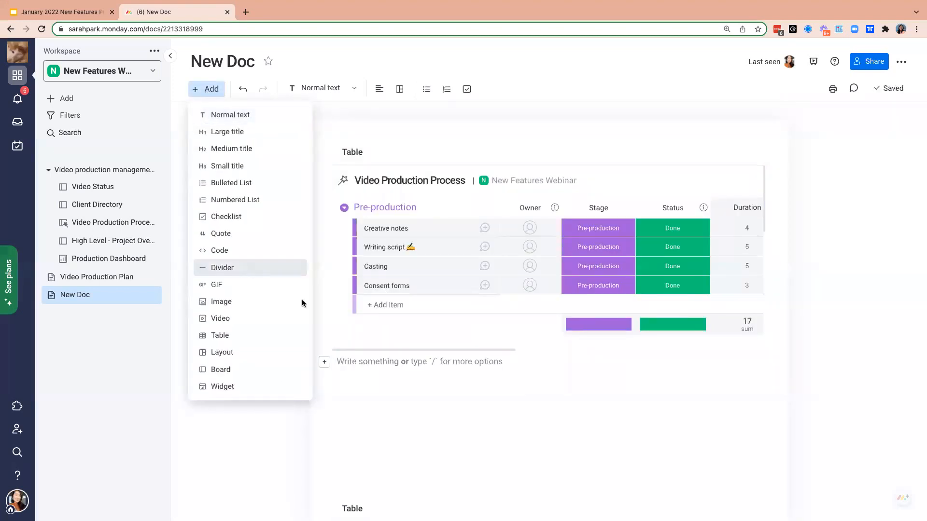
click(266, 388)
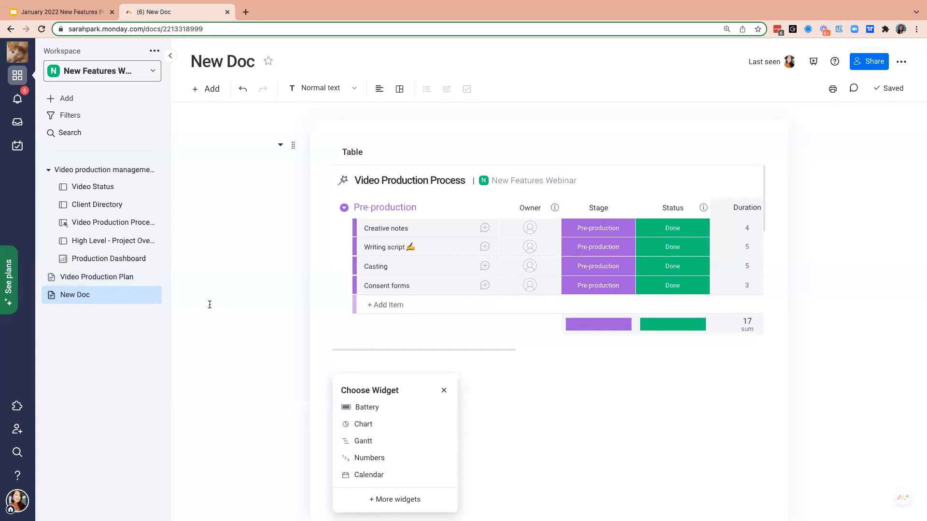
- Open the Video Production Plan doc and review its timeline, client brief, script sections and embedded board
click(104, 277)
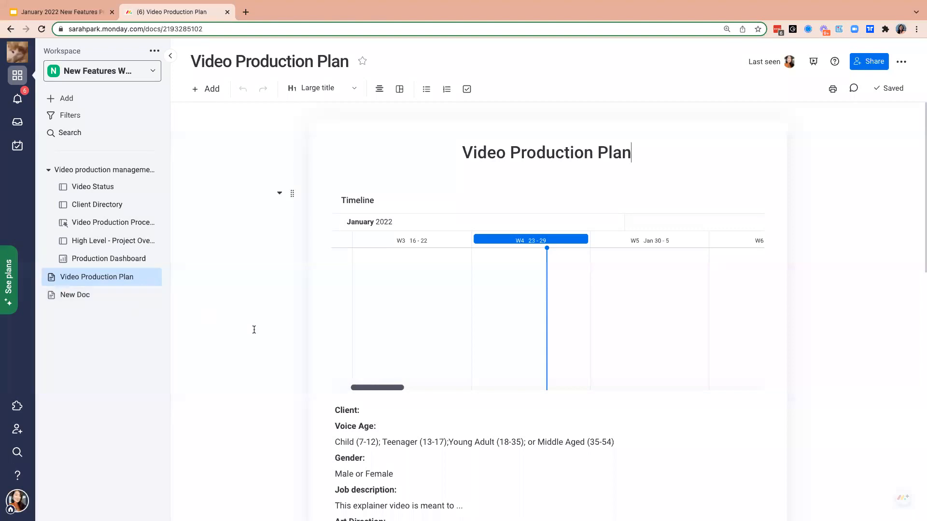
click(568, 326)
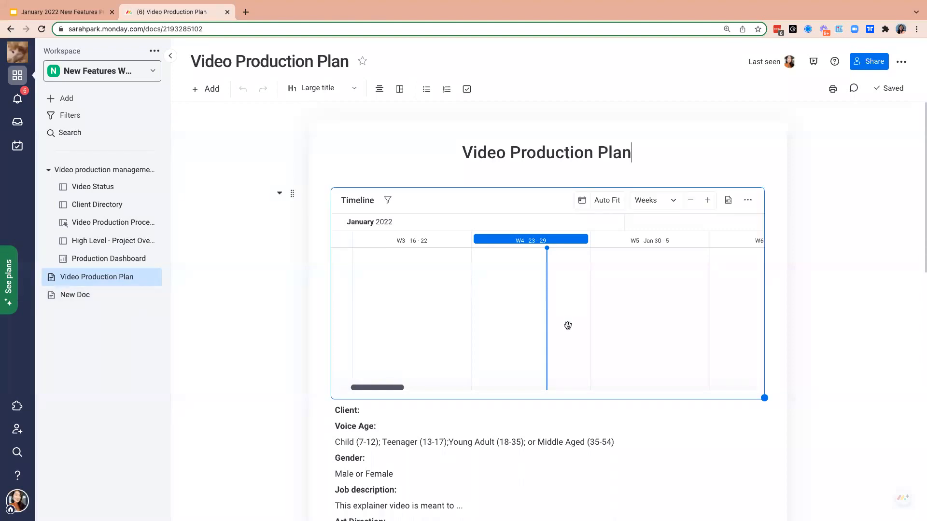
scroll(497, 399, down, 5)
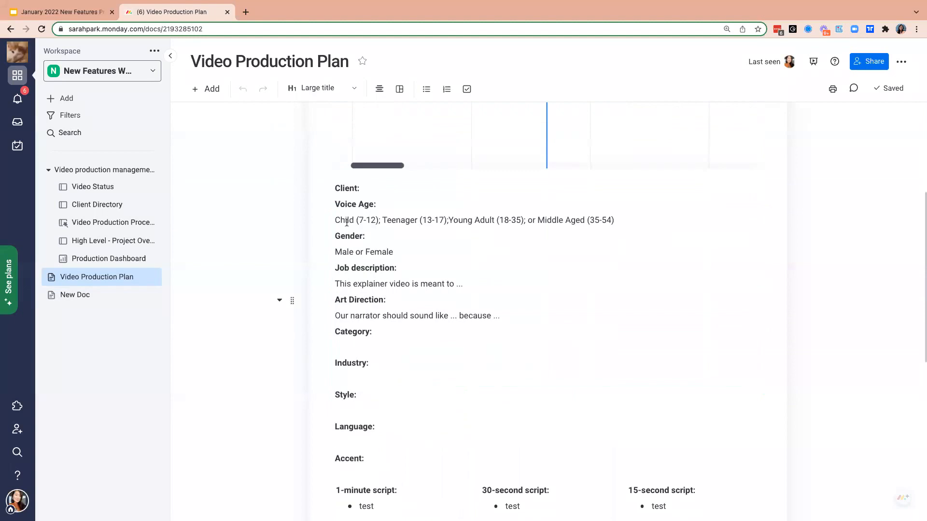
scroll(471, 376, down, 8)
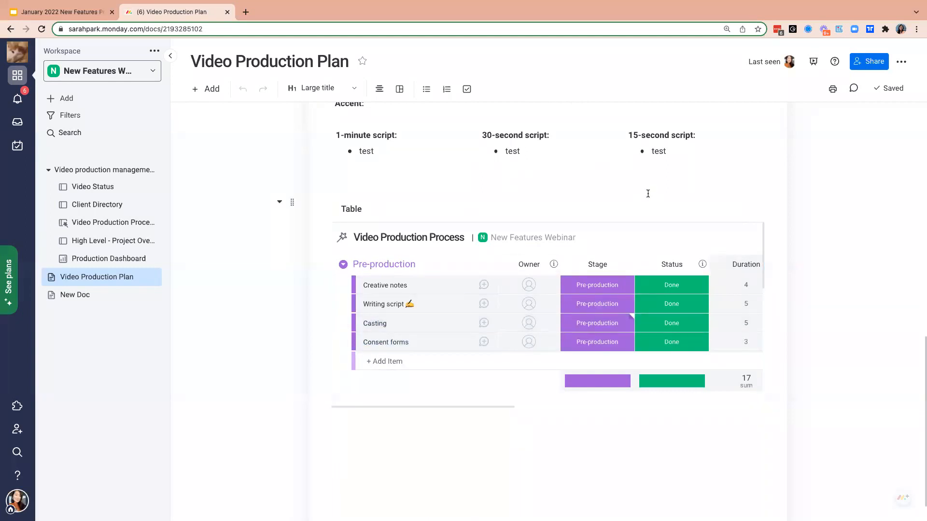
scroll(648, 194, up, 8)
scroll(648, 194, up, 4)
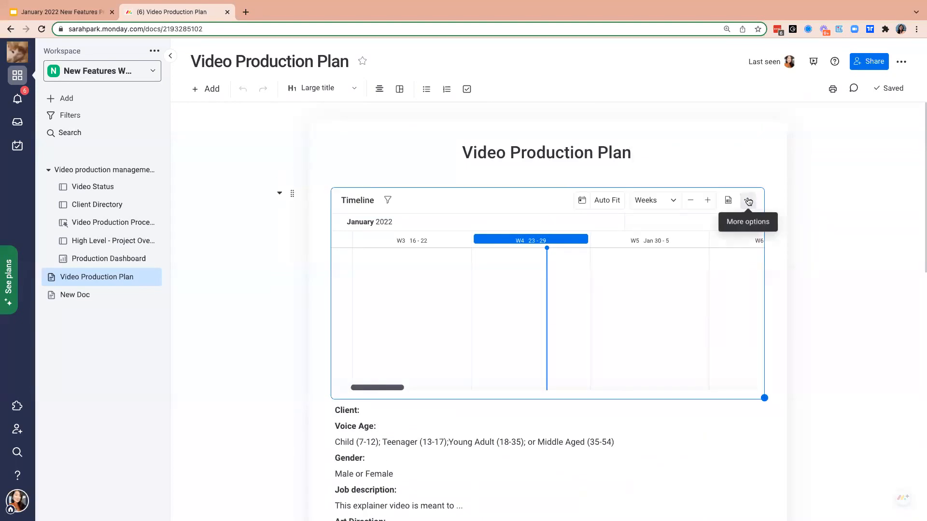
- Set the doc's Timeline widget to use the Video Production Process board's Timeline column and check its grouping options
click(748, 200)
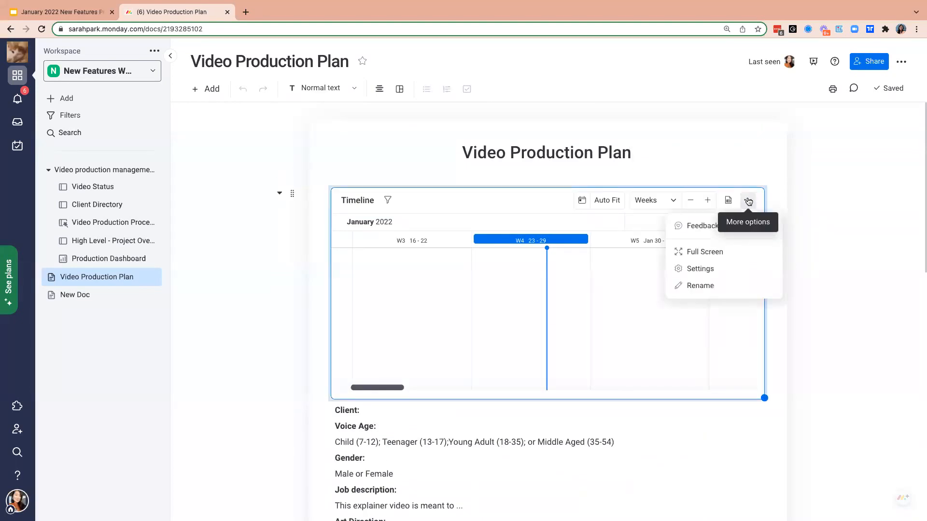
click(706, 272)
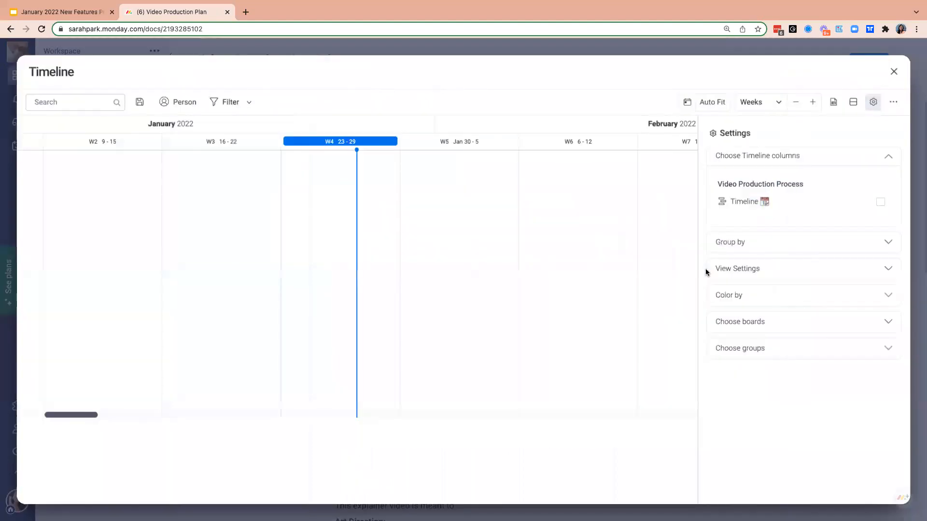
click(880, 202)
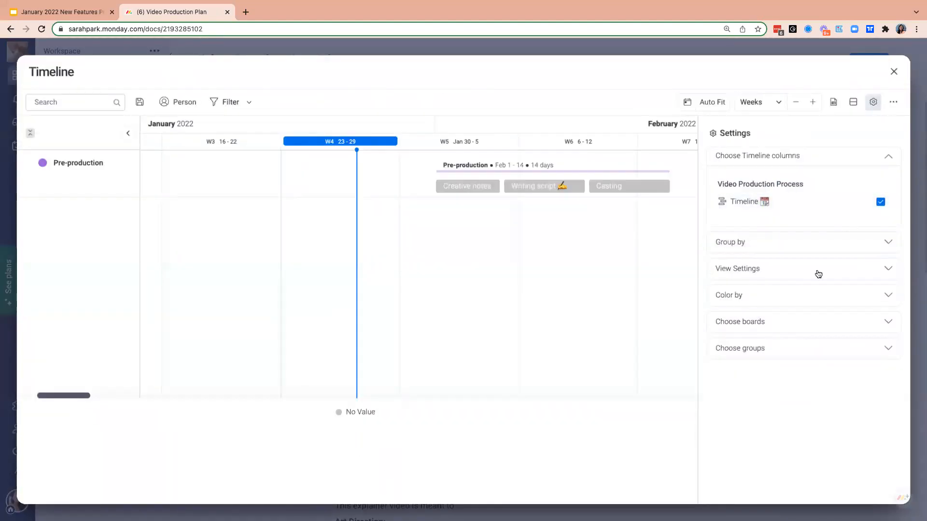
click(811, 242)
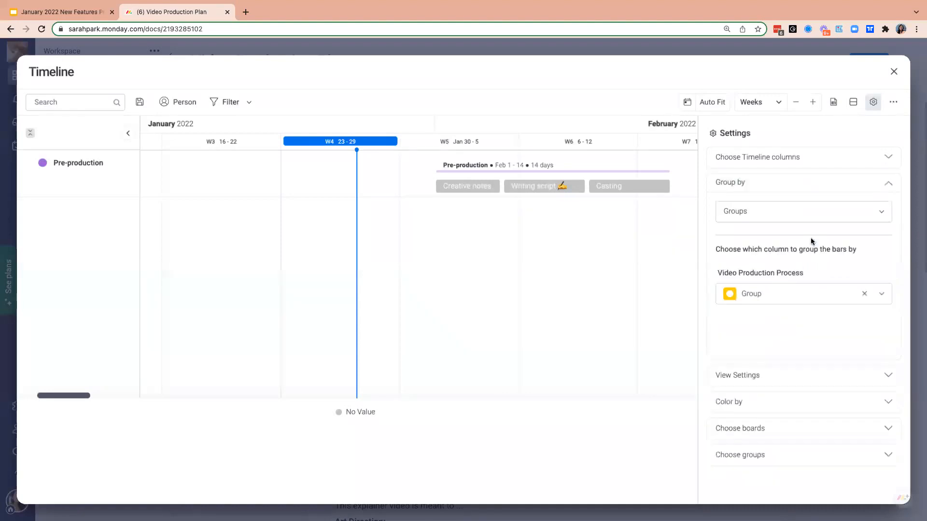
click(893, 72)
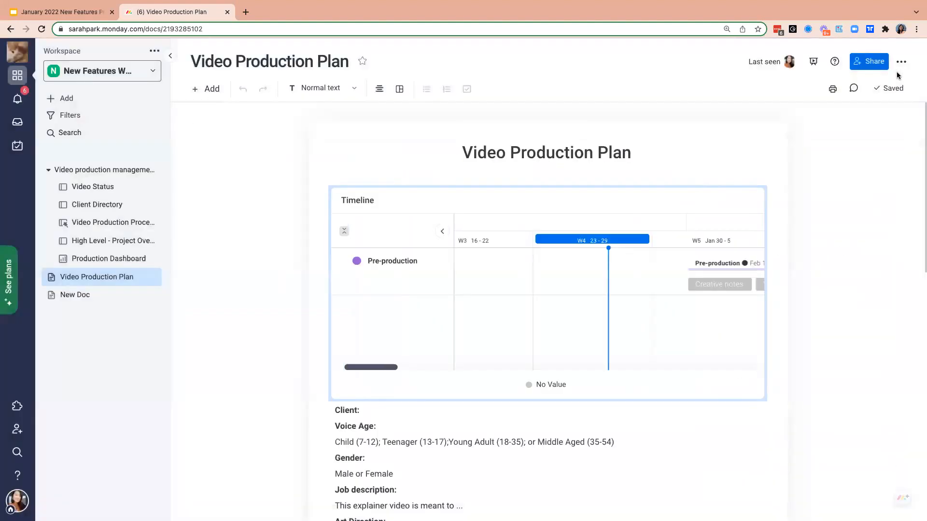
- In the doc's embedded Video Production Process table, set the status of the Production item "Making sure we have the suitable …" to Done
scroll(597, 282, right, 5)
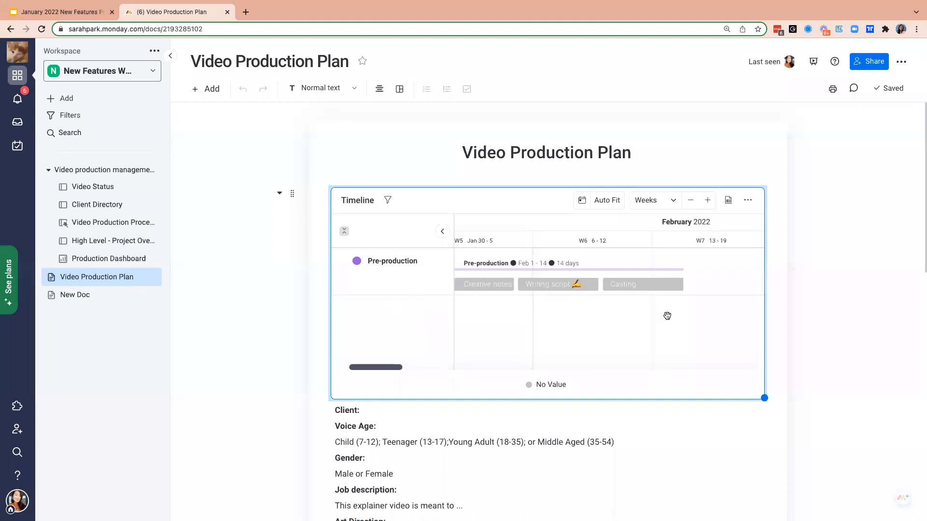
scroll(632, 442, down, 4)
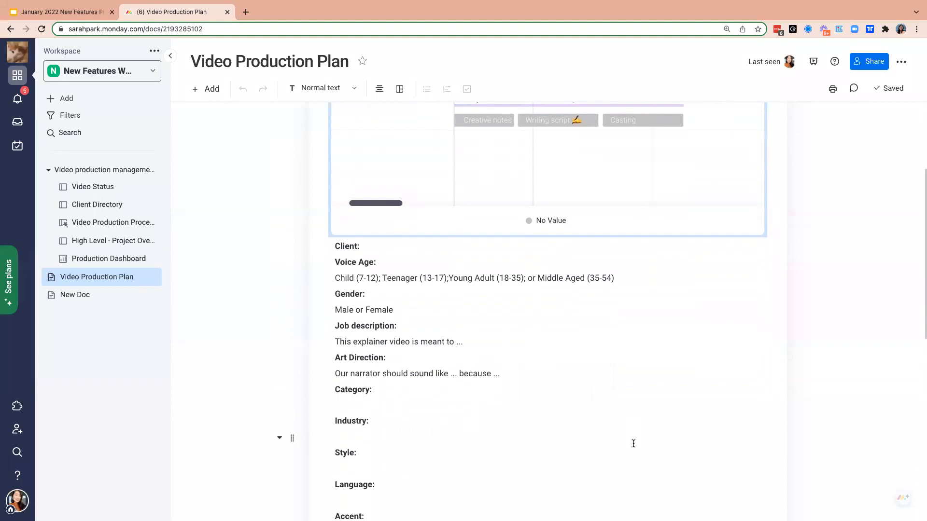
scroll(638, 370, down, 8)
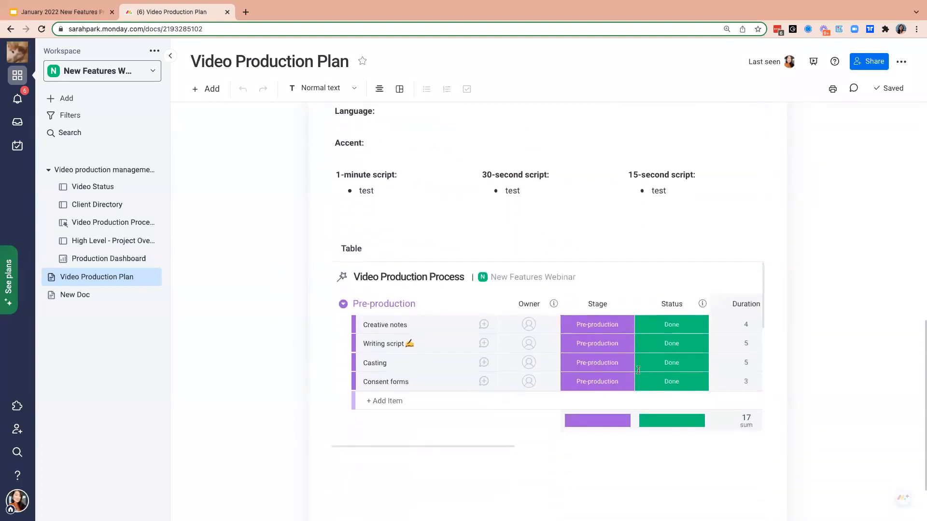
scroll(638, 370, down, 1)
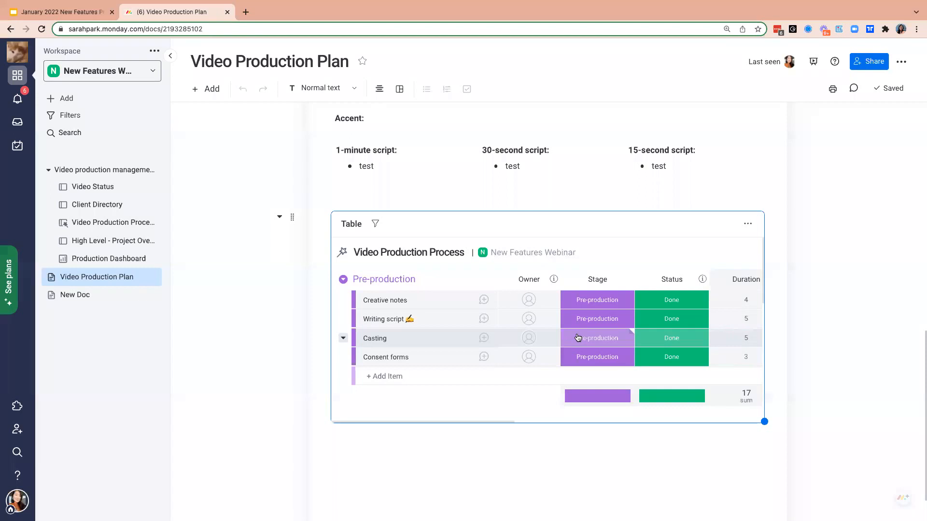
scroll(578, 338, down, 3)
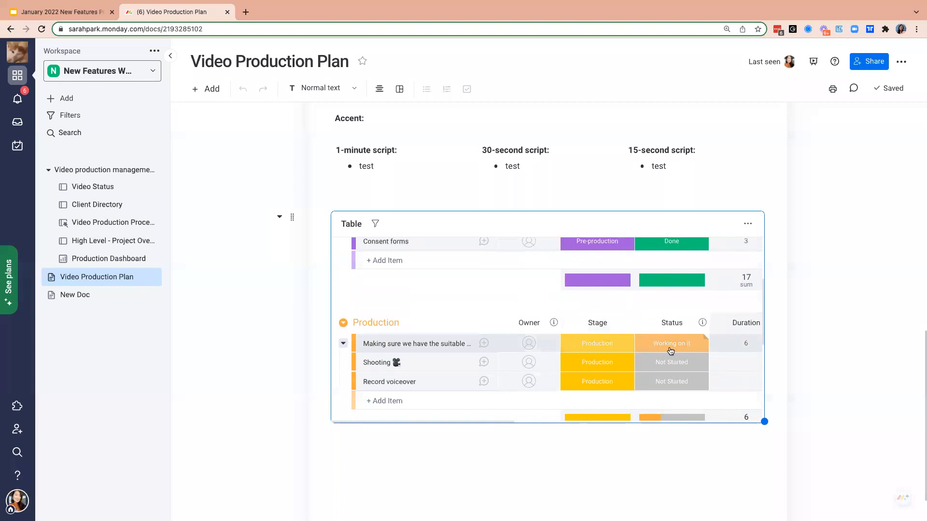
scroll(656, 353, right, 2)
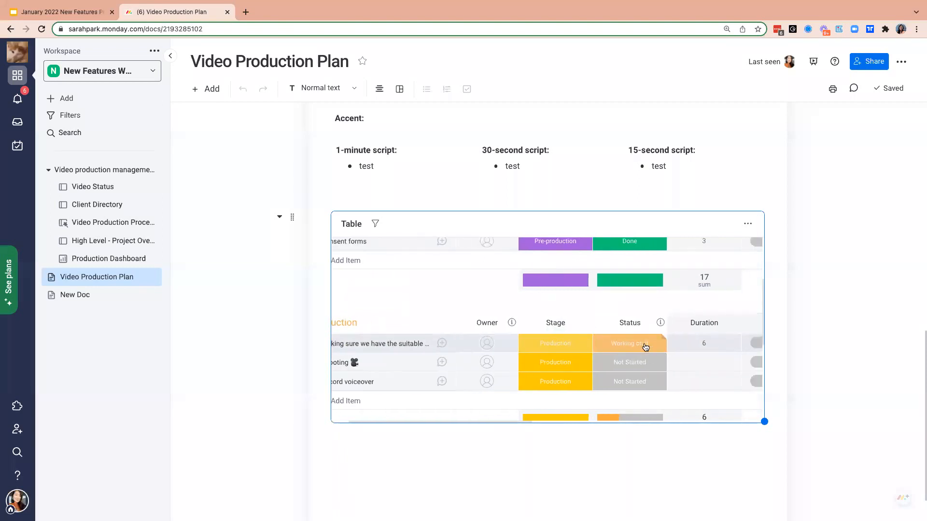
click(645, 344)
click(630, 281)
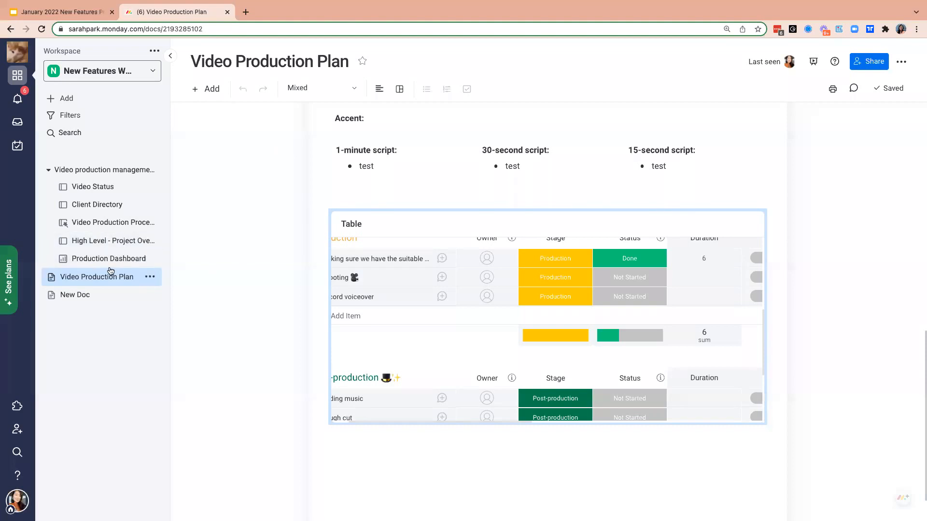
- Review the embedded table's Production status breakdown and item groups, and check the updates section of the doc
mouse_move(642, 336)
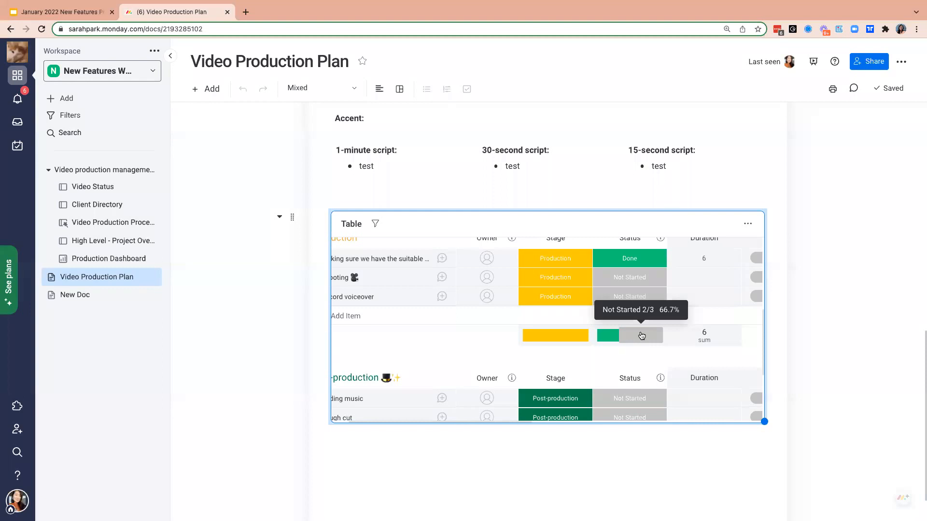
scroll(473, 296, left, 2)
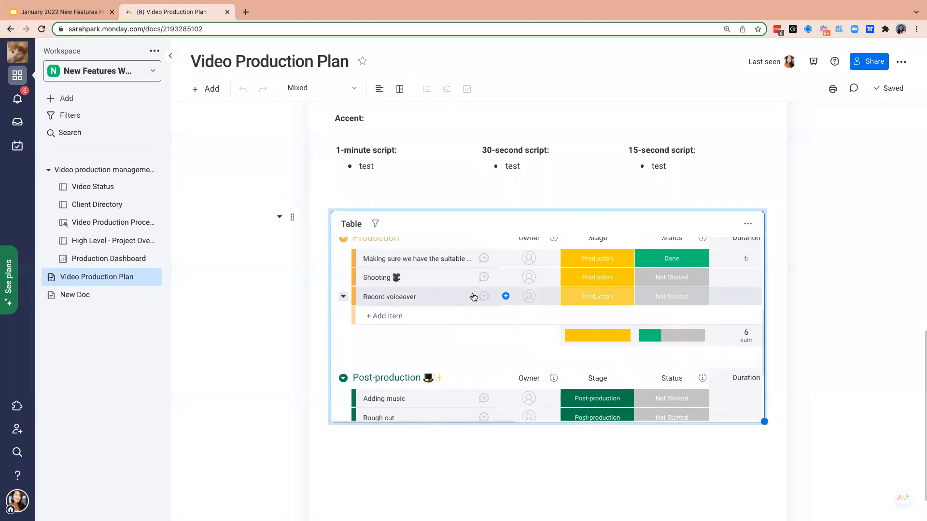
scroll(445, 369, up, 5)
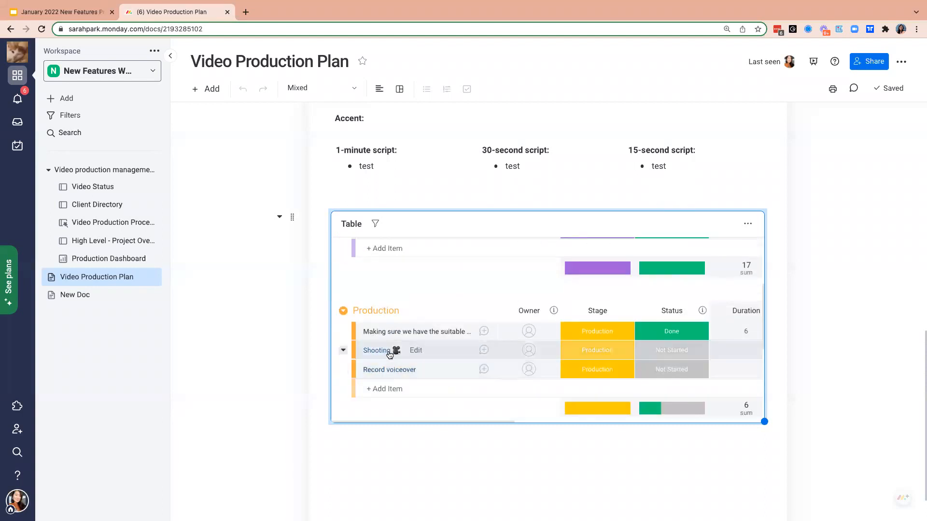
scroll(397, 352, up, 1)
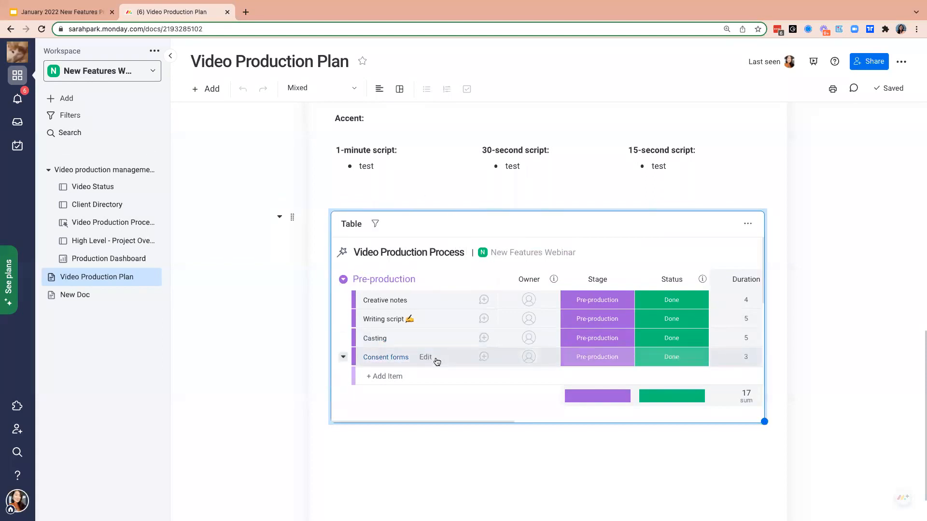
scroll(423, 334, down, 2)
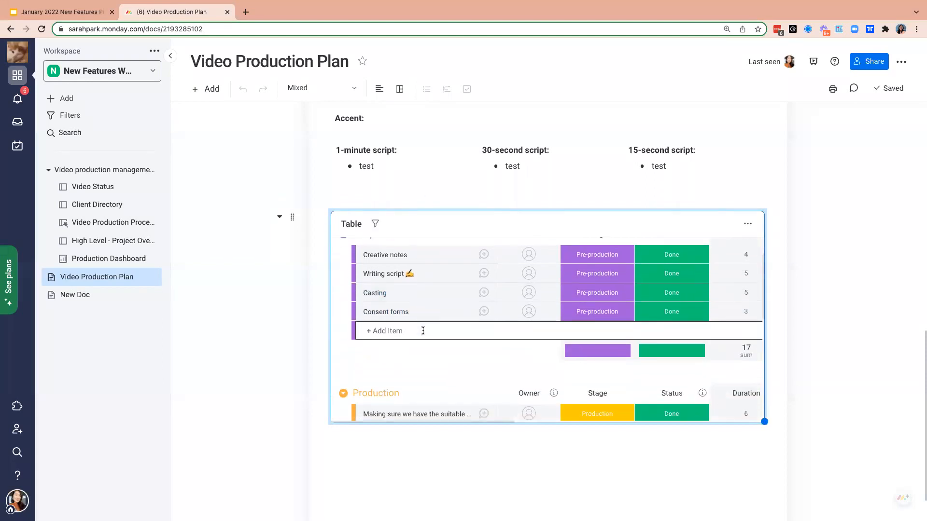
scroll(423, 333, down, 1)
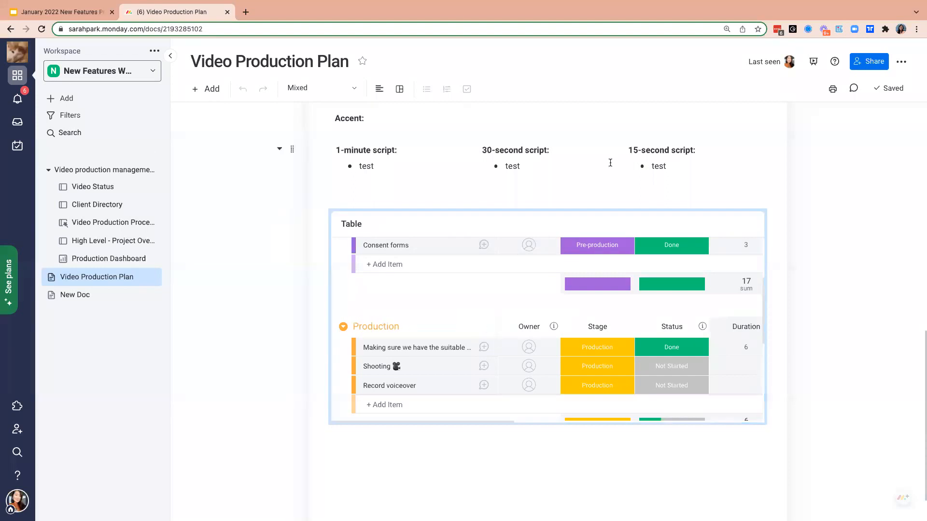
click(852, 88)
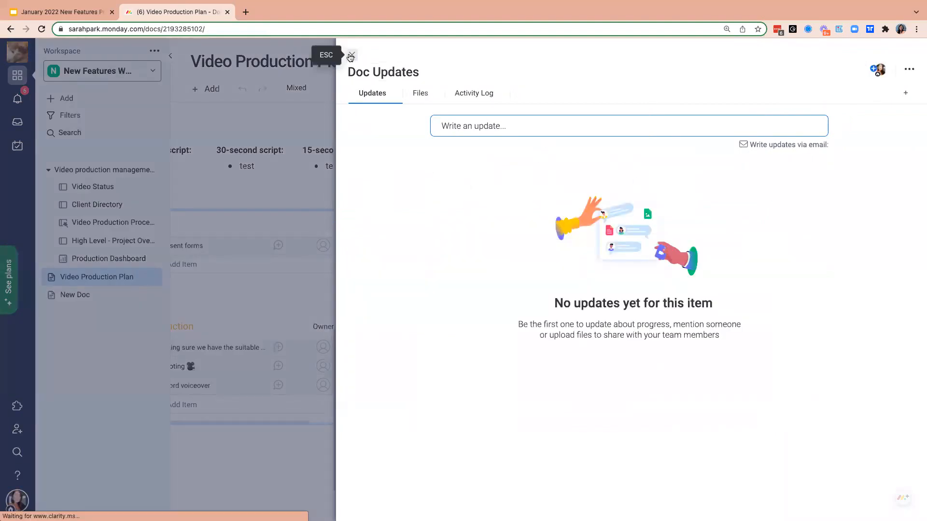
click(351, 55)
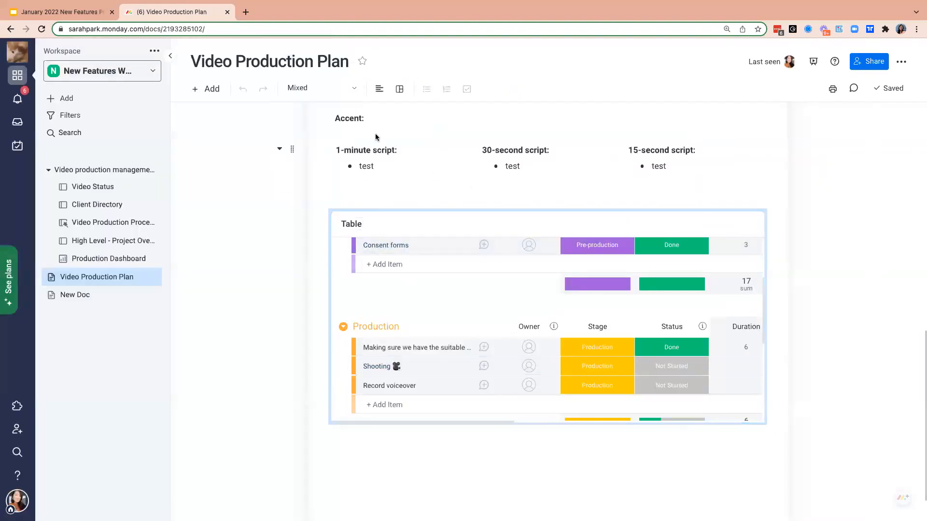
- Save the Video Production Plan doc as a template
scroll(375, 135, up, 4)
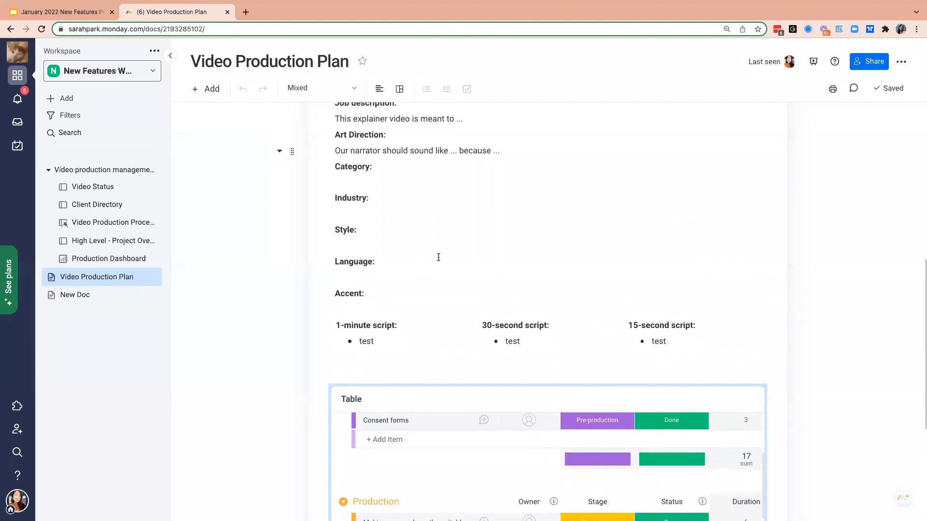
scroll(438, 258, up, 2)
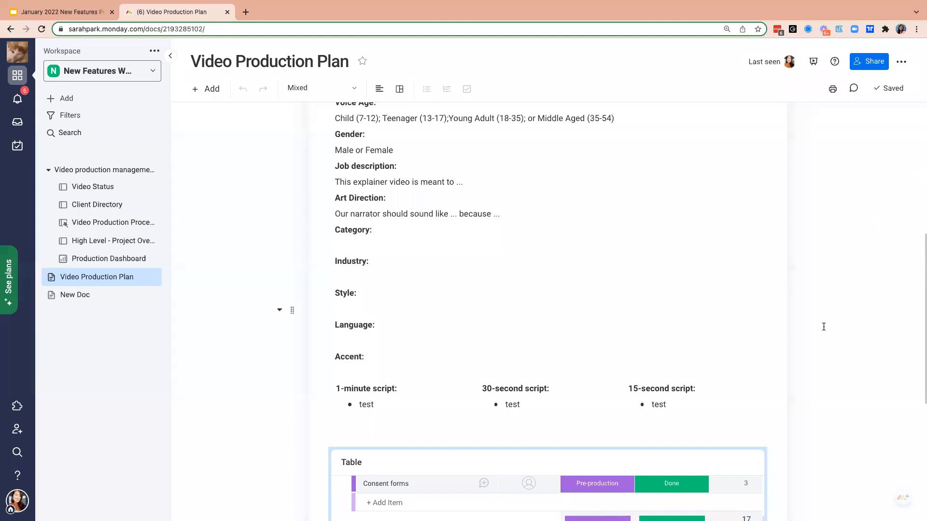
scroll(919, 267, up, 1)
scroll(669, 260, up, 6)
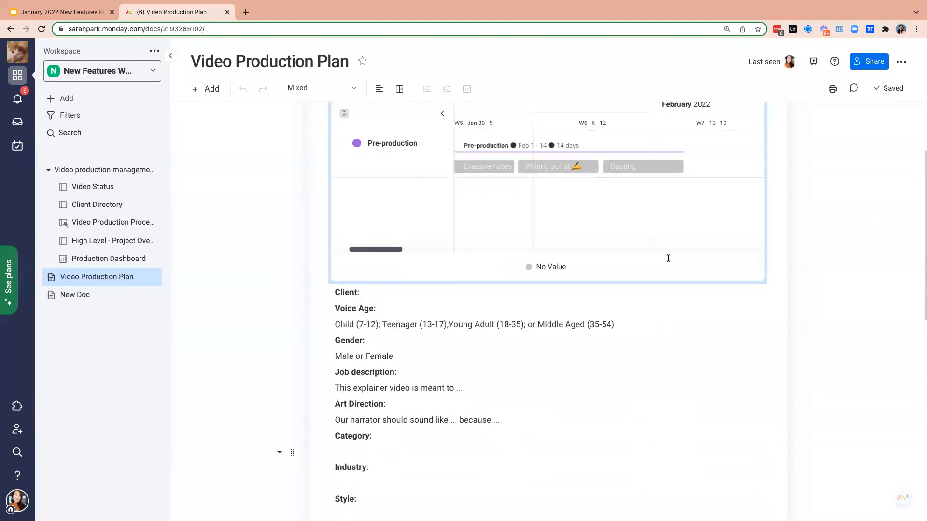
click(901, 62)
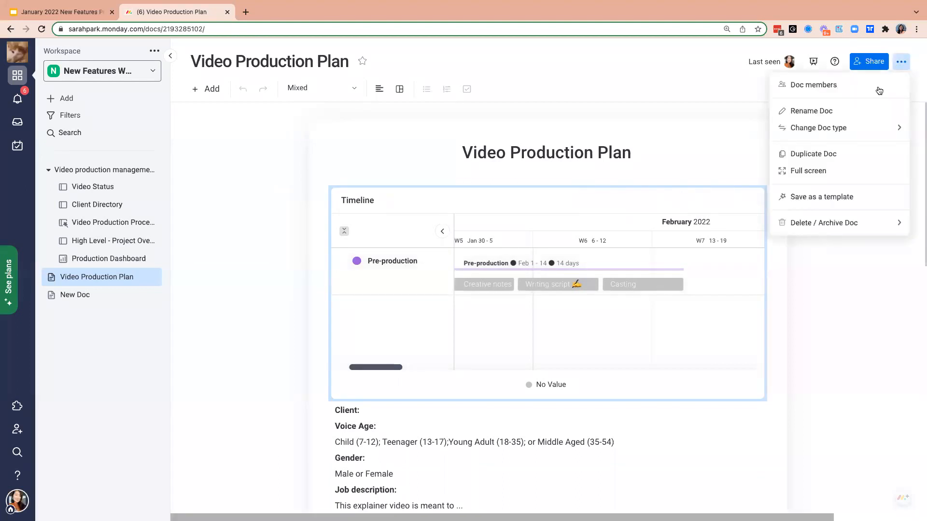
click(830, 197)
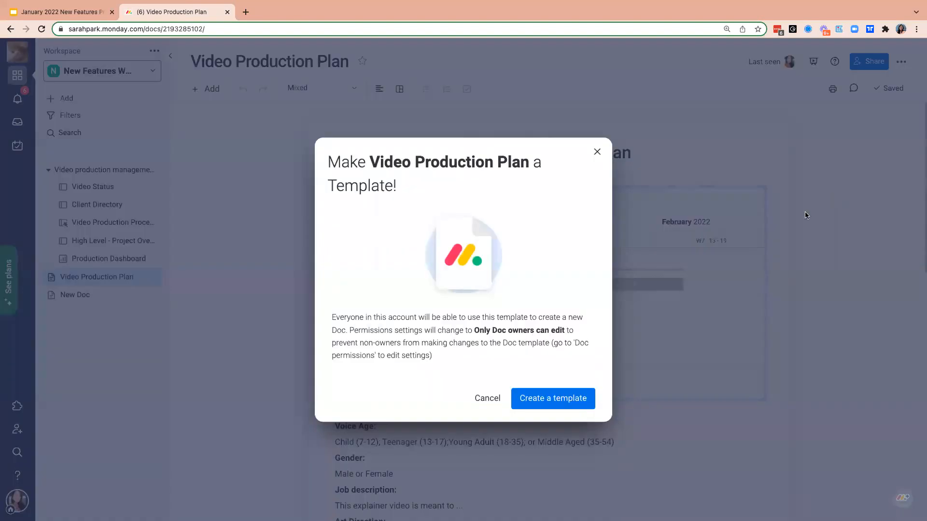
click(553, 399)
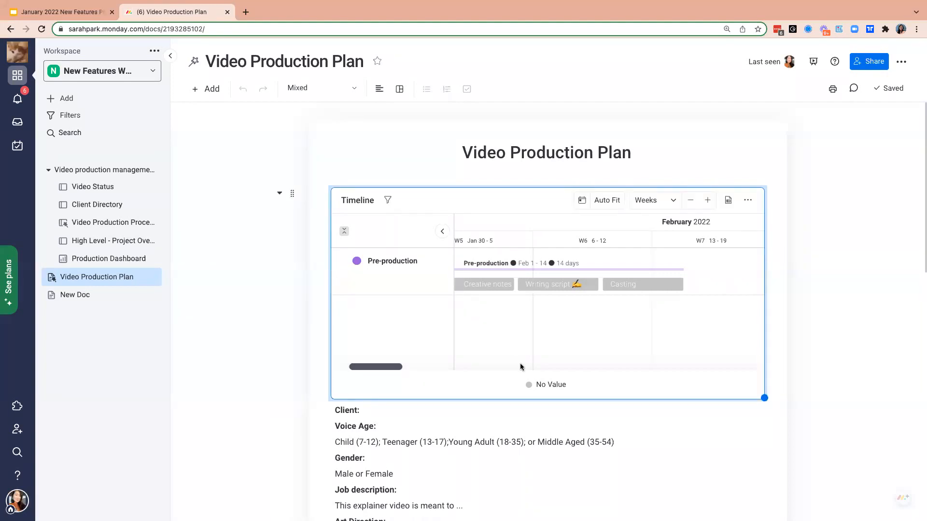
- Insert the clapperboard GIF found by searching "action" between the script columns and the embedded table
scroll(478, 447, down, 6)
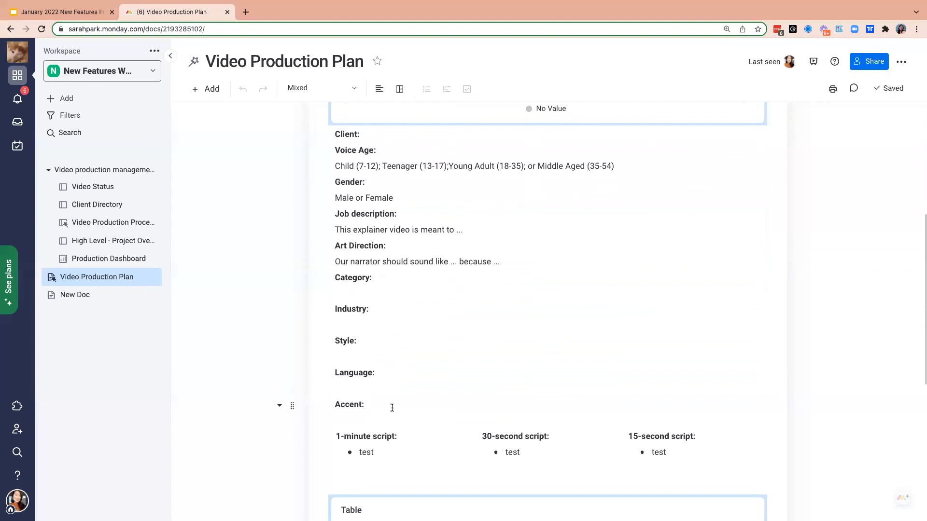
scroll(392, 408, down, 1)
click(421, 426)
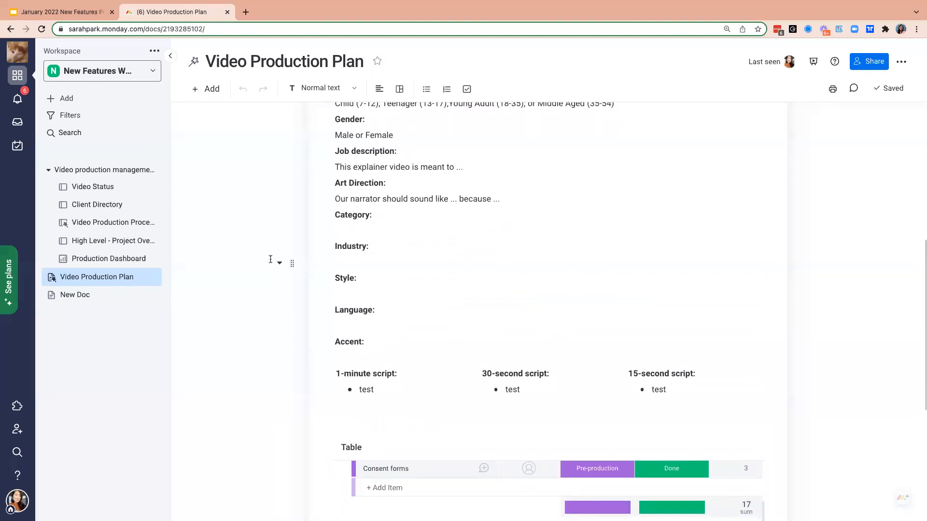
click(207, 88)
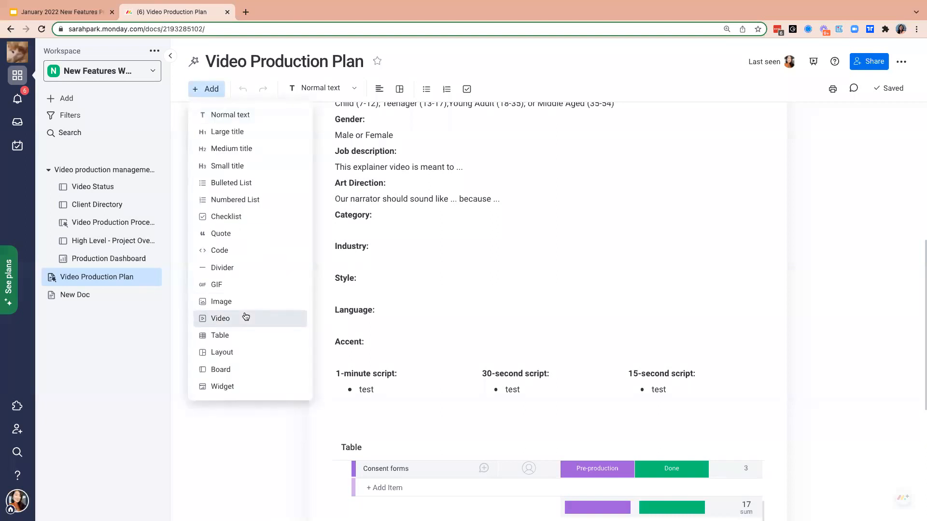
click(240, 285)
text(action)
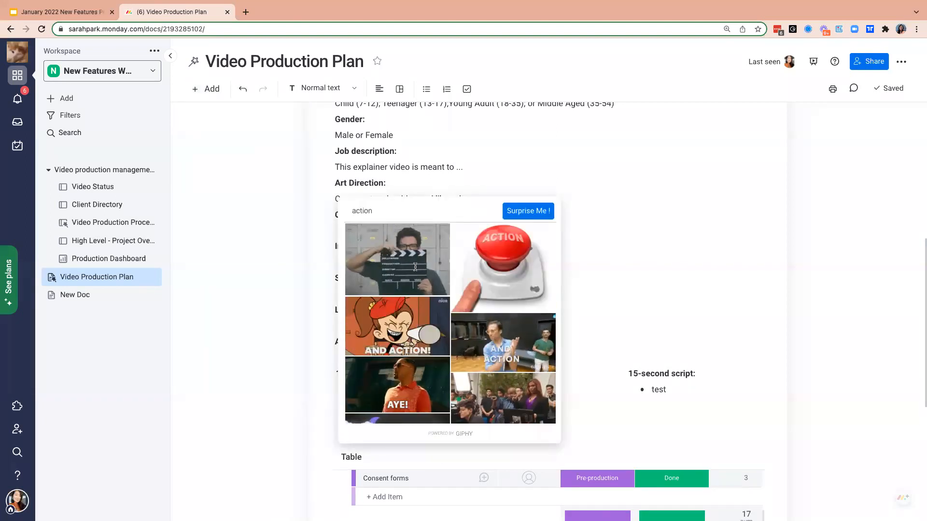
click(415, 270)
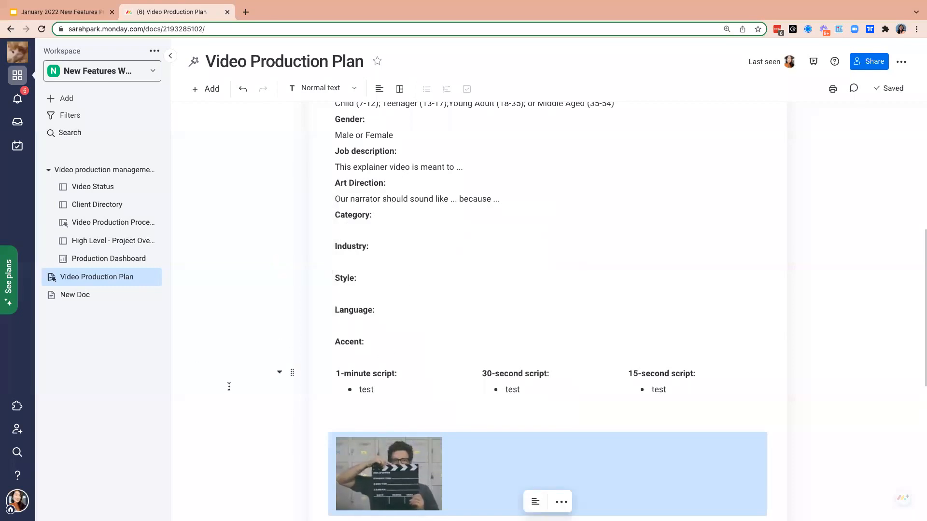
- Check which content types can be added inside the 1-minute script column, including whether Layout is offered
click(414, 385)
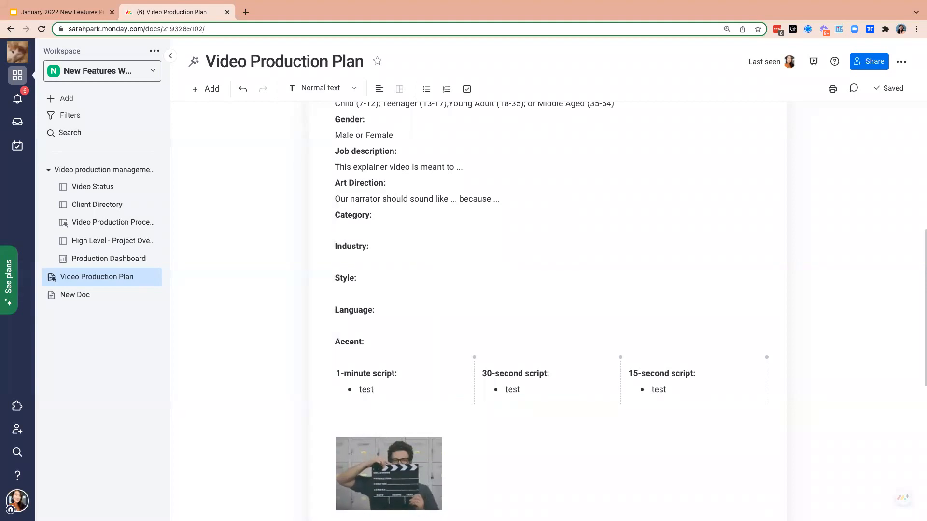
scroll(410, 340, down, 1)
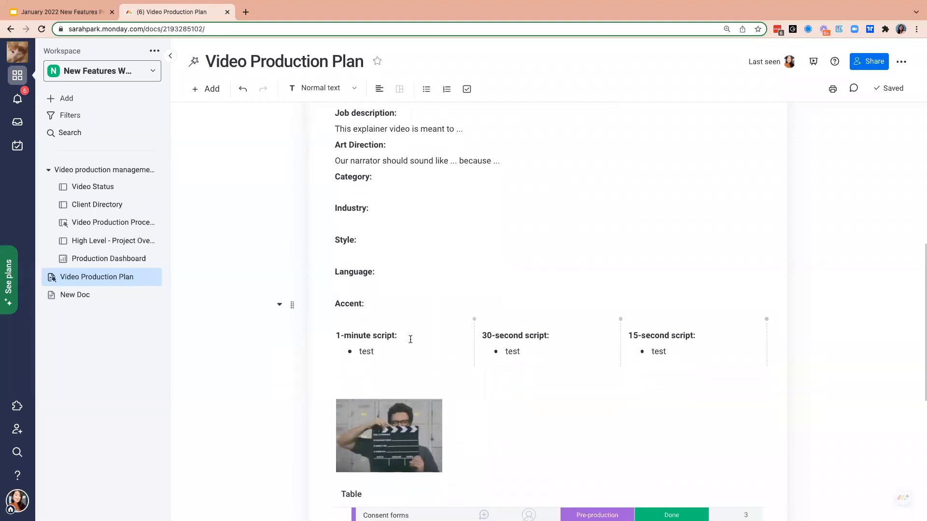
click(212, 89)
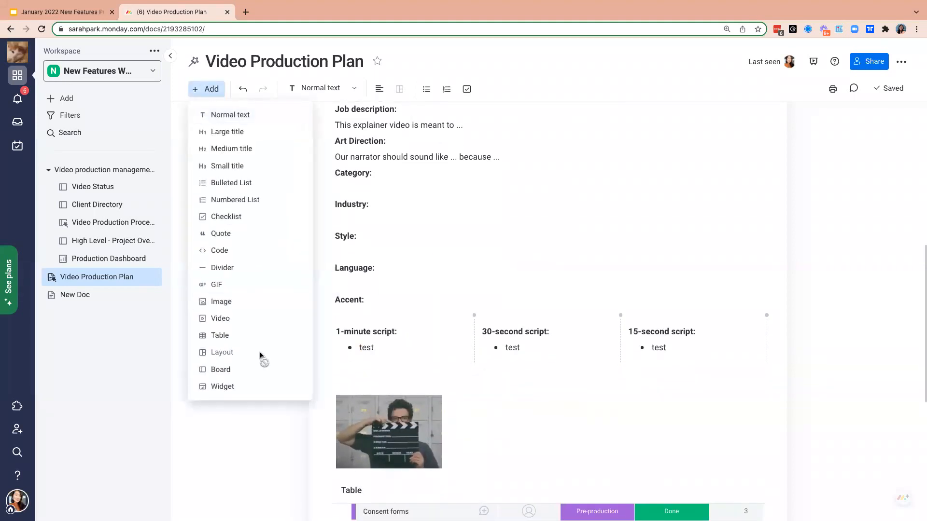
click(495, 289)
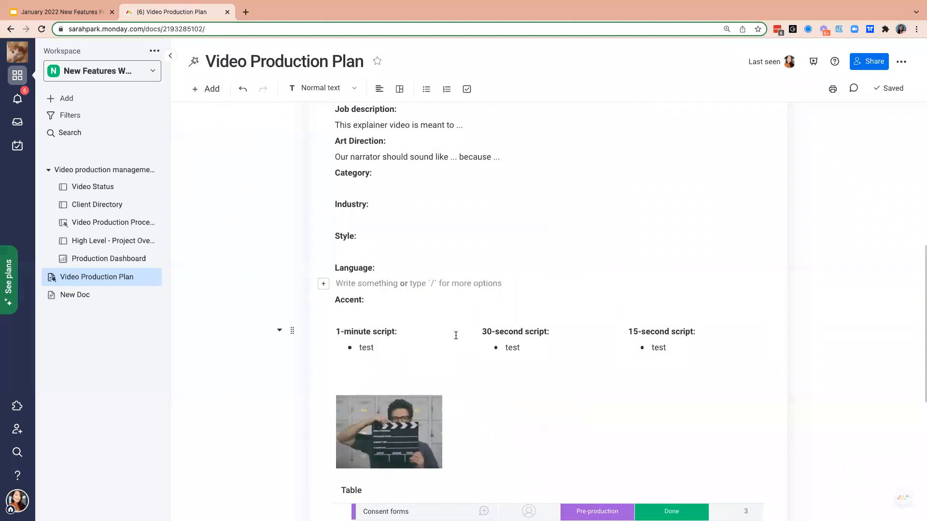
- Widen the 1-minute script column of the three-column layout by moving its border with the 30-second script column
click(478, 336)
mouse_move(478, 336)
mouse_down()
mouse_move(441, 340)
mouse_move(476, 341)
mouse_up()
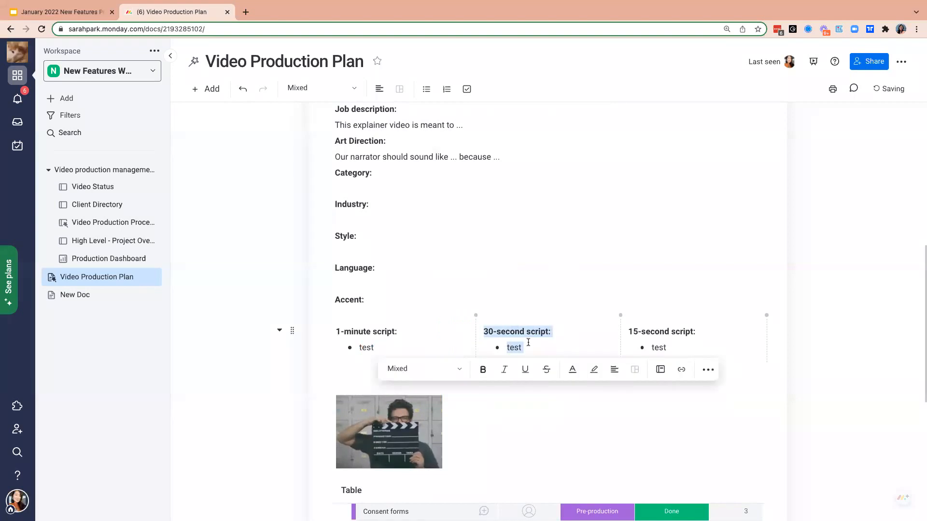
click(698, 338)
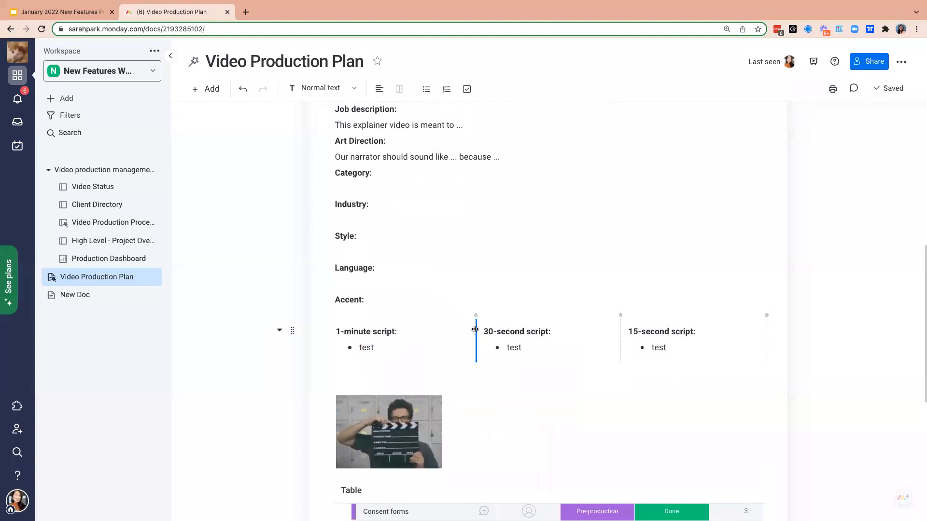
drag(474, 321, 505, 321)
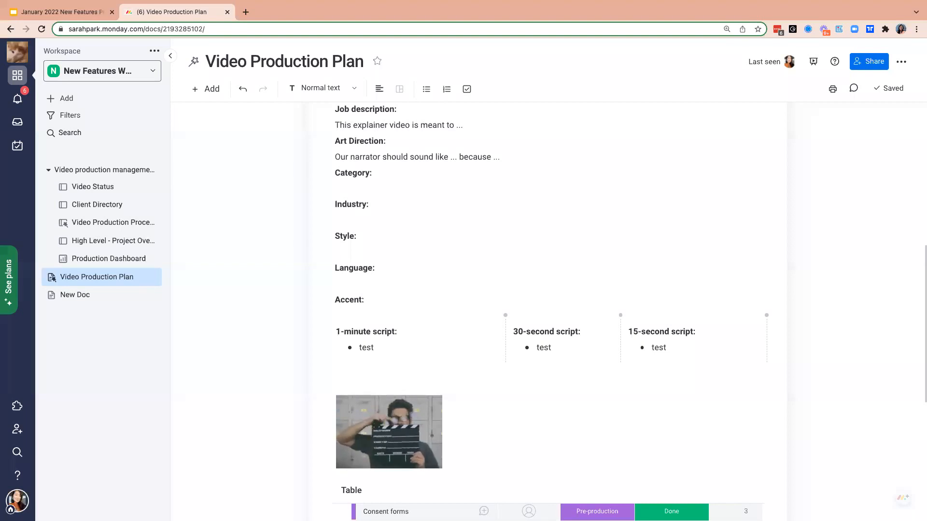
- Show the Video Production Plan doc in present mode from its beginning
click(813, 62)
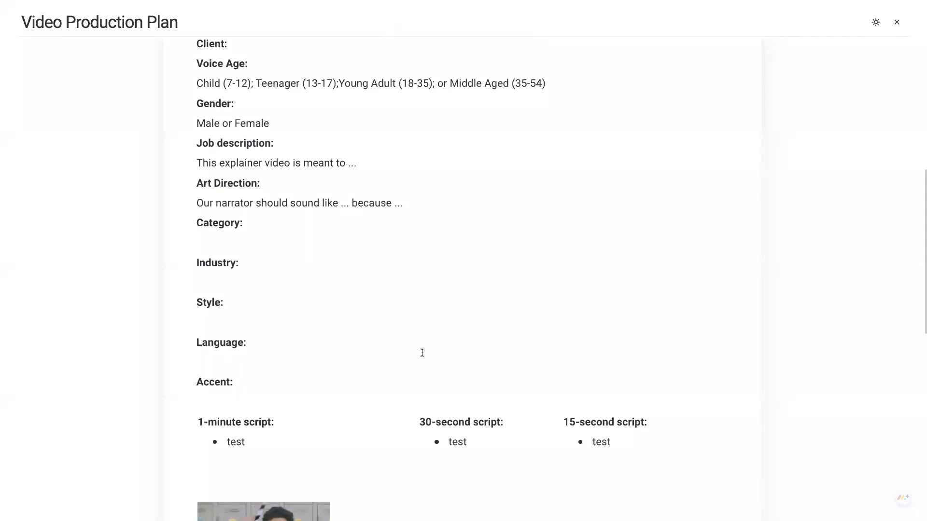
scroll(422, 353, up, 8)
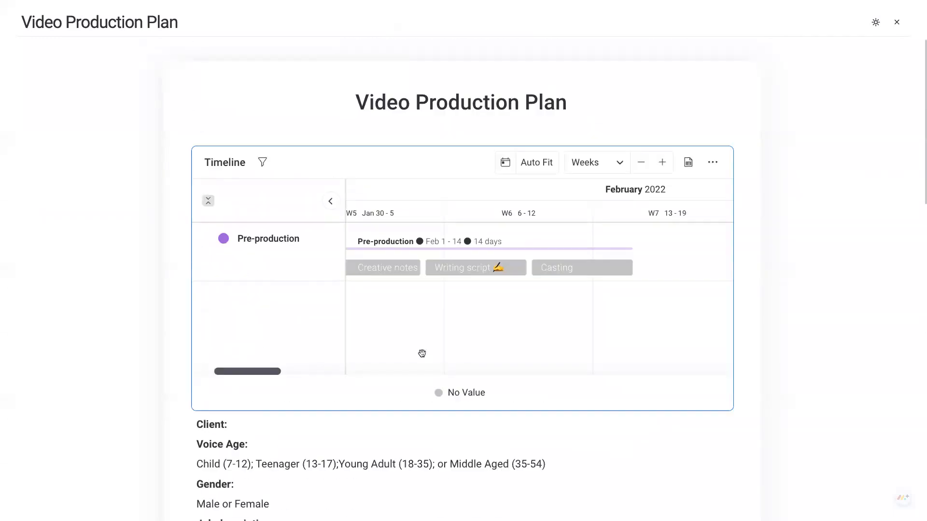
- Preview the presented Video Production Plan in the Dark and Night themes, and leave present mode
scroll(861, 362, down, 7)
scroll(862, 362, down, 7)
scroll(862, 362, up, 10)
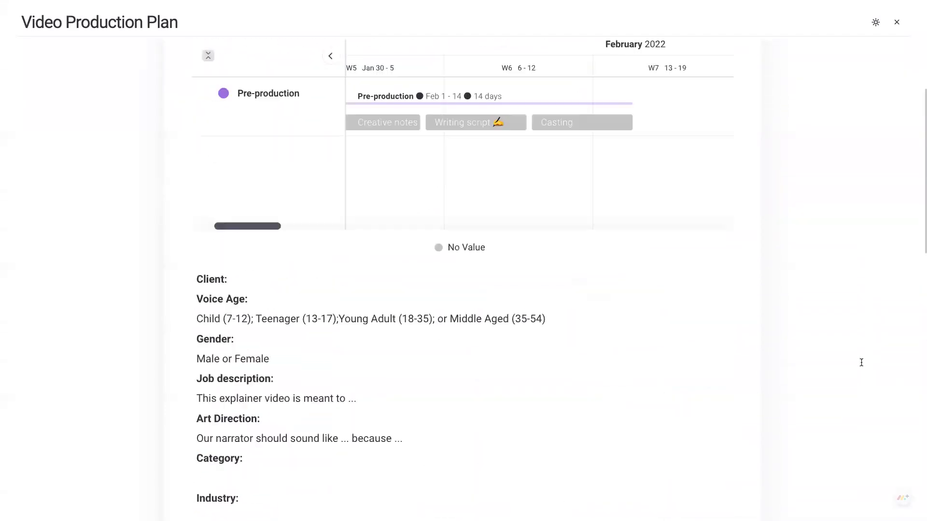
scroll(861, 362, up, 3)
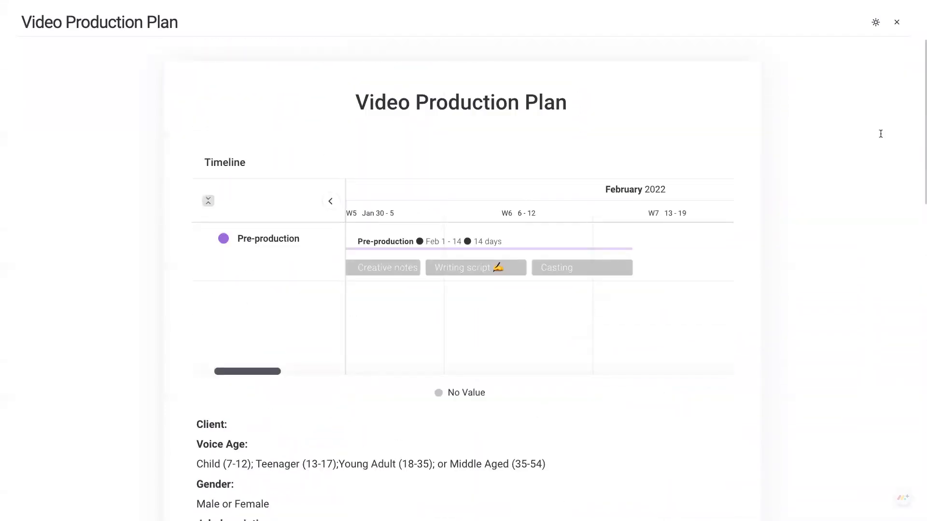
click(876, 24)
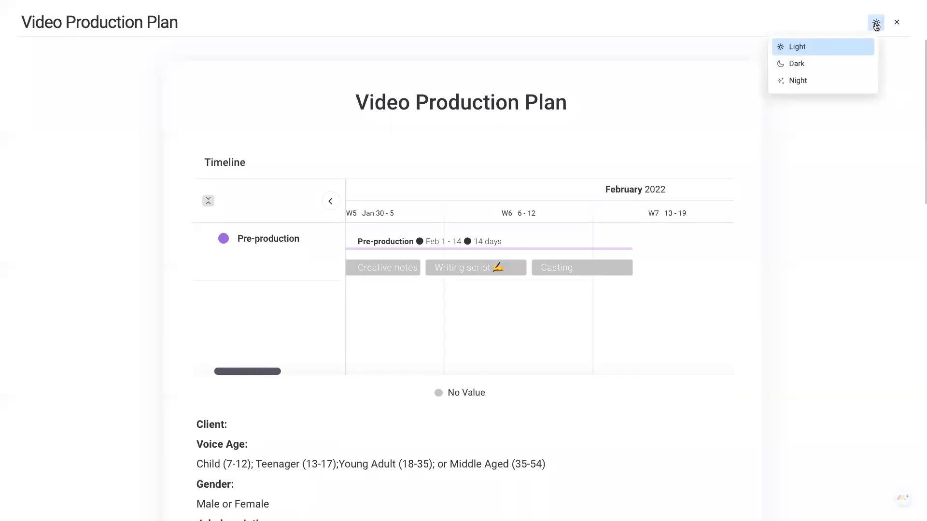
click(832, 72)
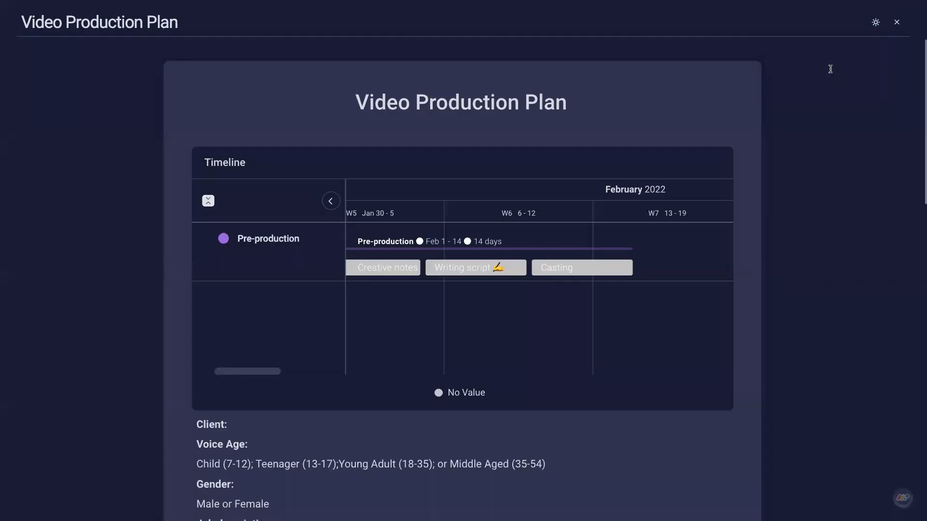
click(875, 23)
click(851, 81)
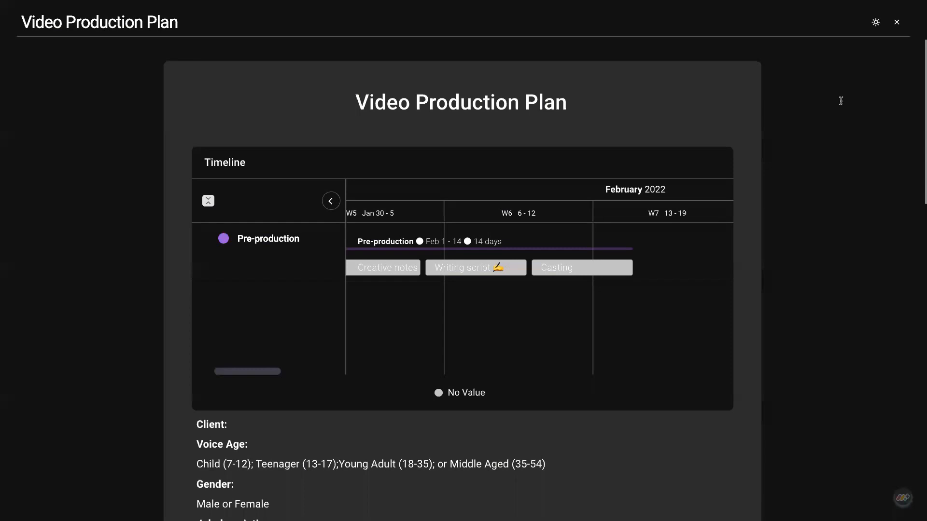
mouse_move(408, 358)
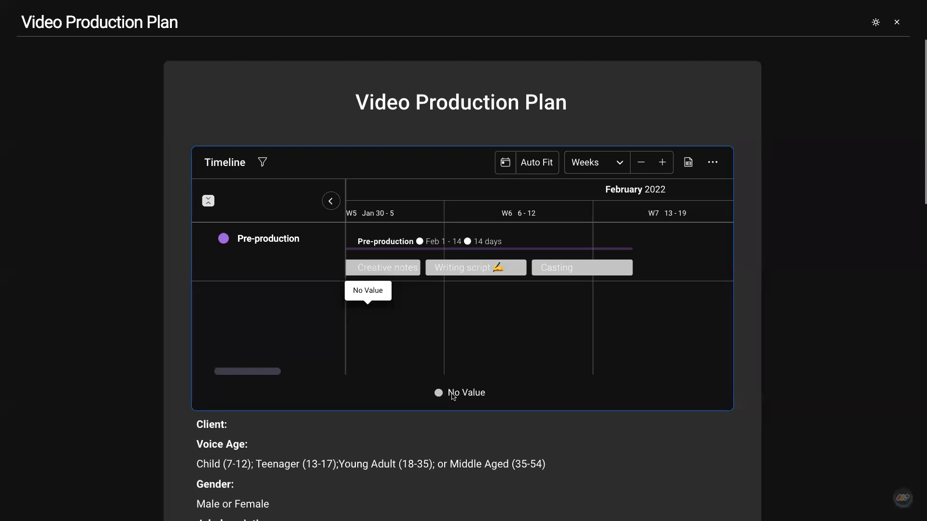
click(899, 24)
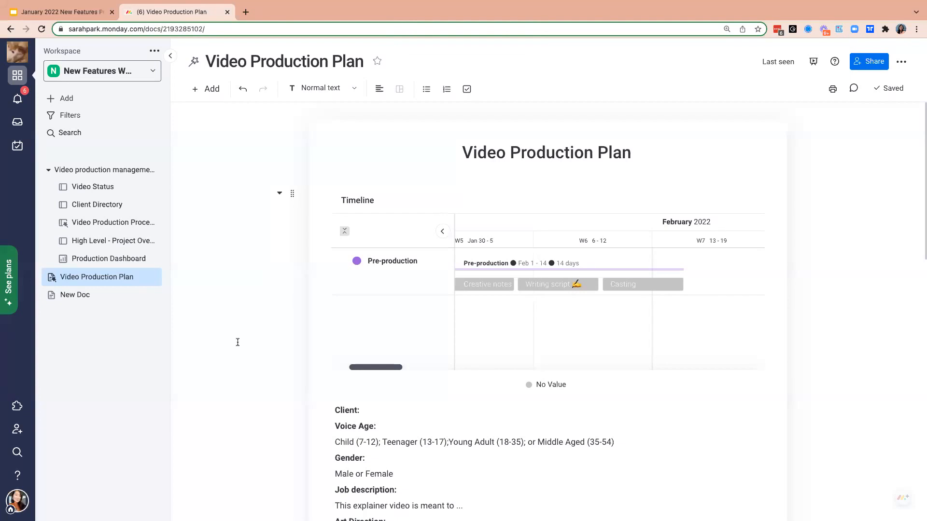
- Insert a code block at the end of the Video Production Plan doc, below the embedded table
scroll(238, 343, down, 8)
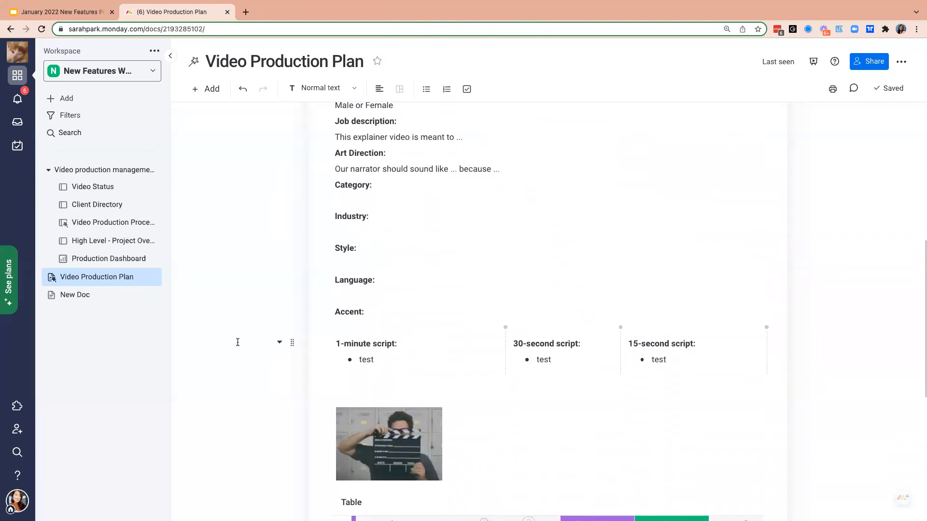
scroll(237, 343, down, 7)
click(450, 422)
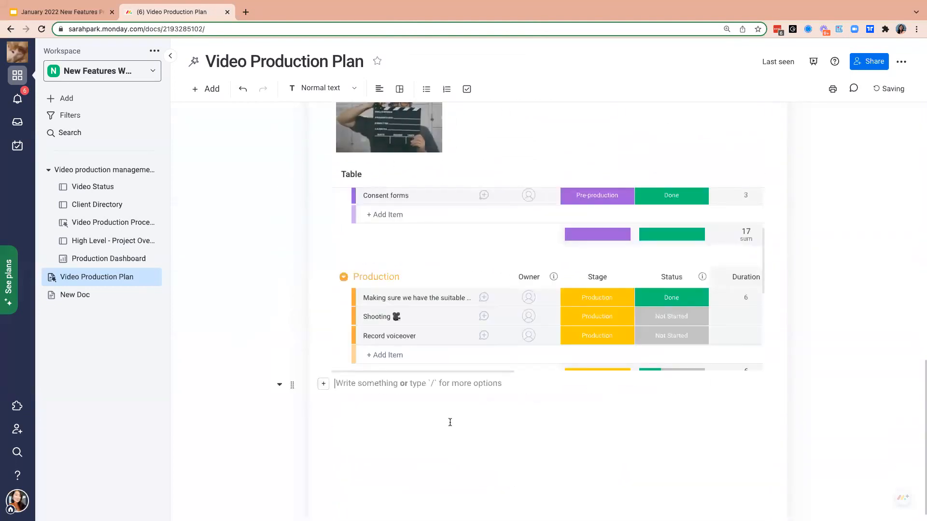
click(323, 384)
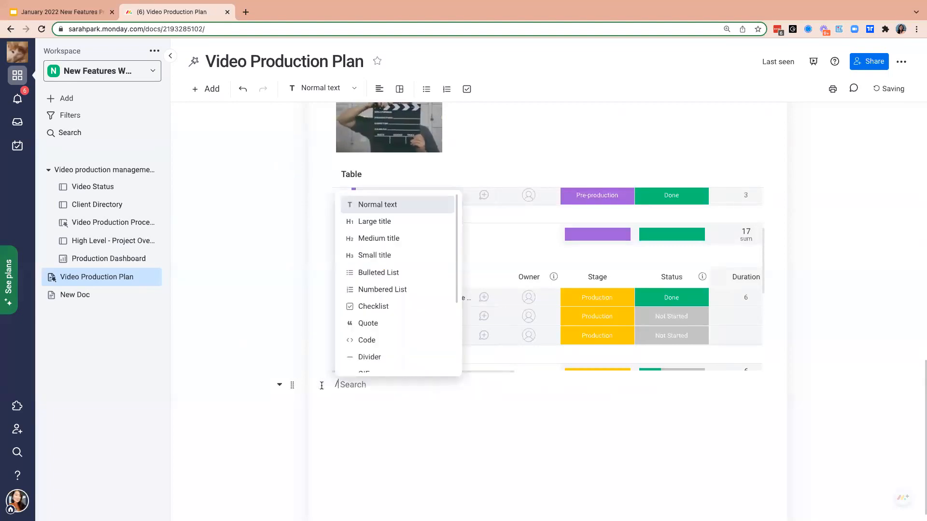
scroll(374, 354, down, 1)
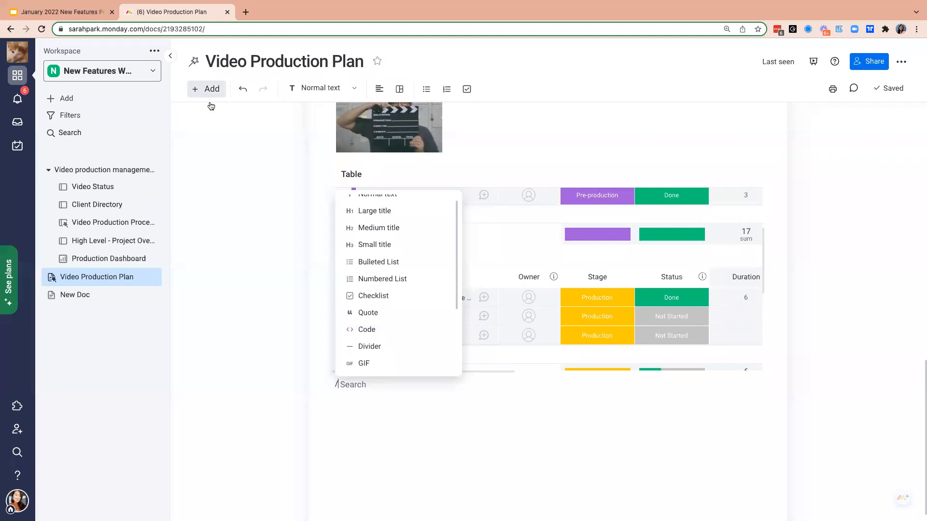
click(375, 332)
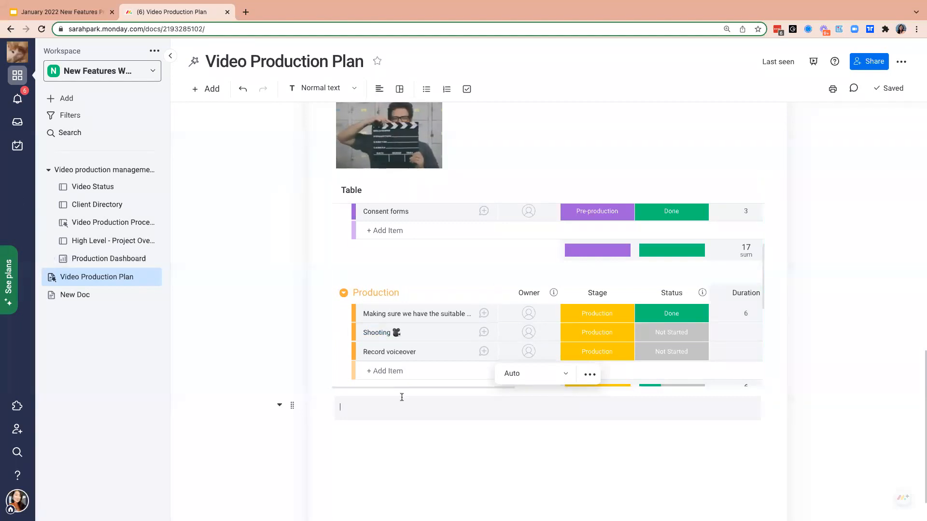
- Check which programming languages the empty code block can be set to, leaving it on Auto
click(566, 375)
scroll(528, 443, down, 3)
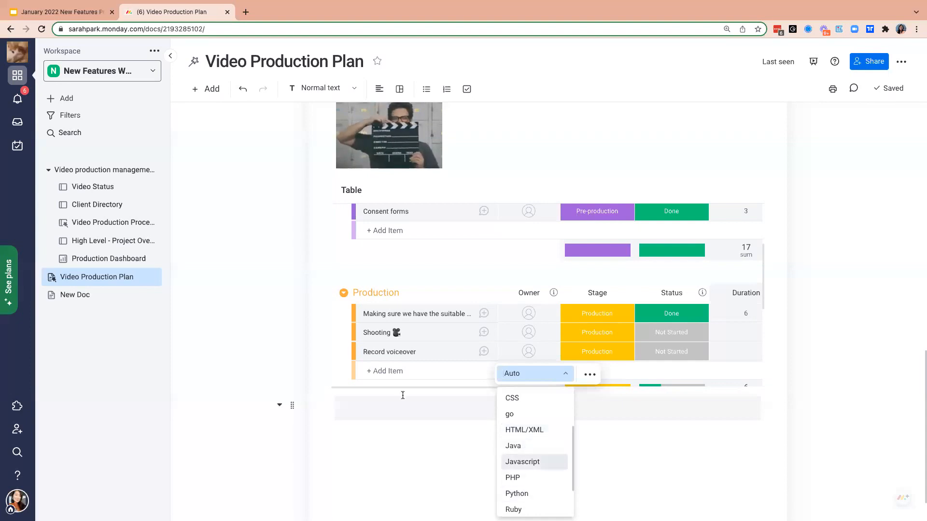
click(400, 414)
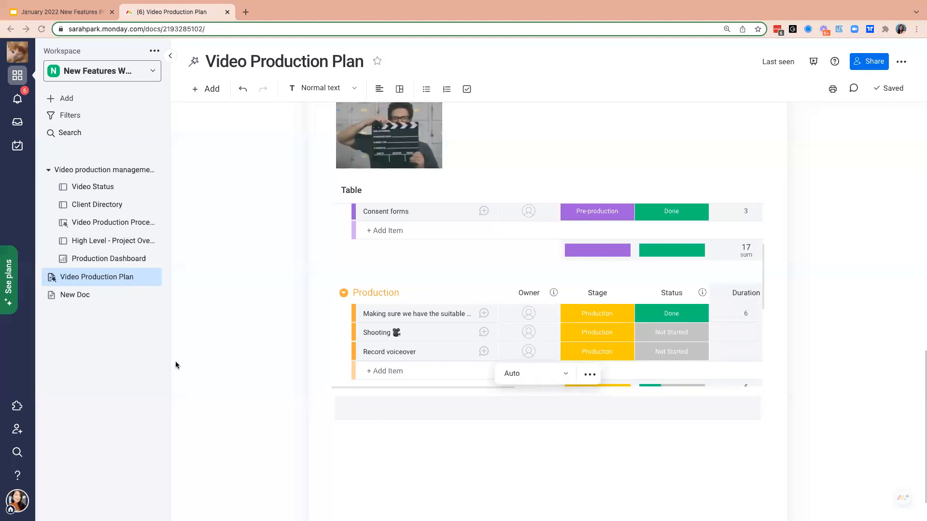
- Paste the HelloWorld.java sample into the code block, followed by the YouTube iframe embed code beneath it
text(/* HelloWorld.java  */  public class HelloWorld {     public static void main(String[] args) {         System.out.println("Hello World!");     } })
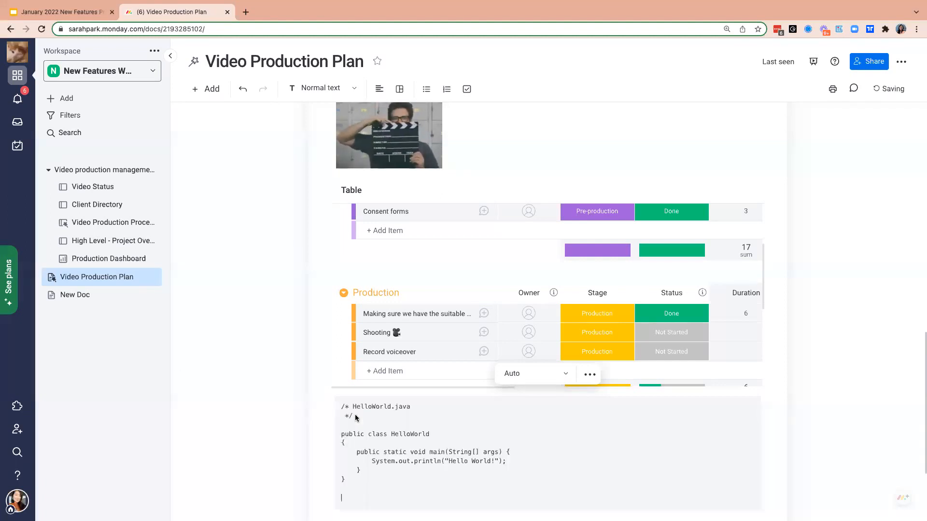
scroll(265, 406, down, 2)
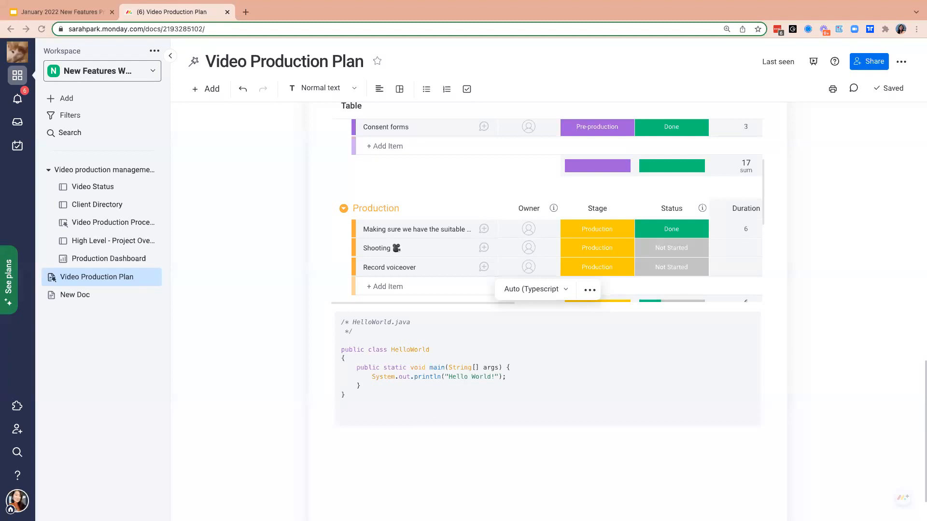
click(396, 420)
key(ctrl+v)
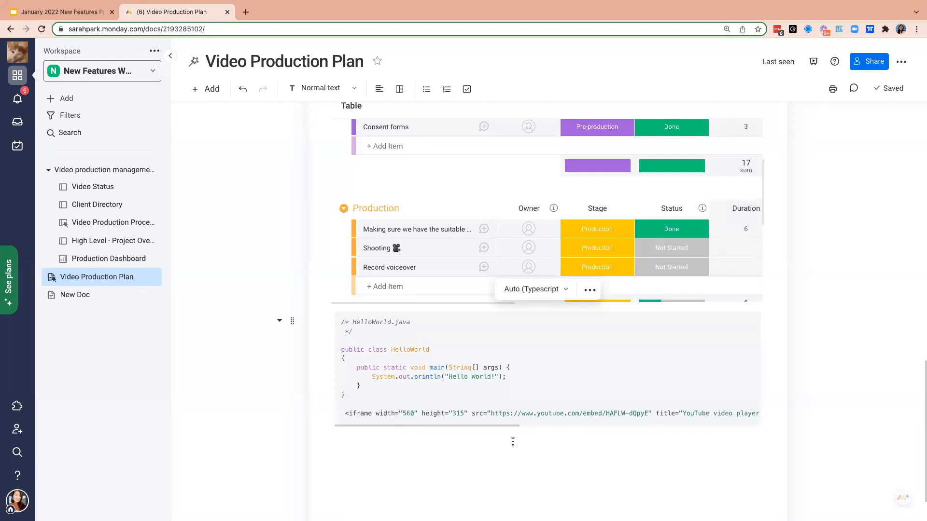
scroll(528, 416, right, 10)
scroll(529, 416, left, 10)
scroll(529, 416, down, 2)
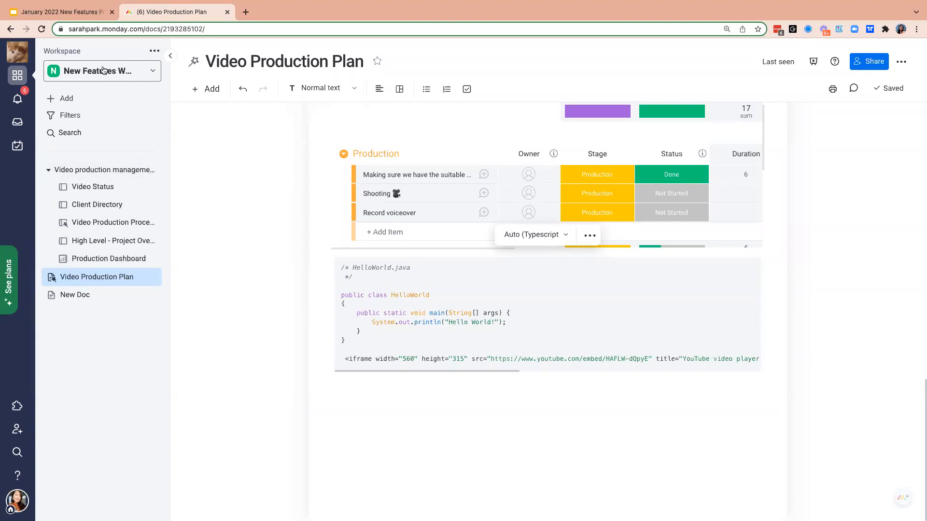
- Browse the Docs category in the template center and preview the Product Launch Plan monday workdoc template
click(94, 100)
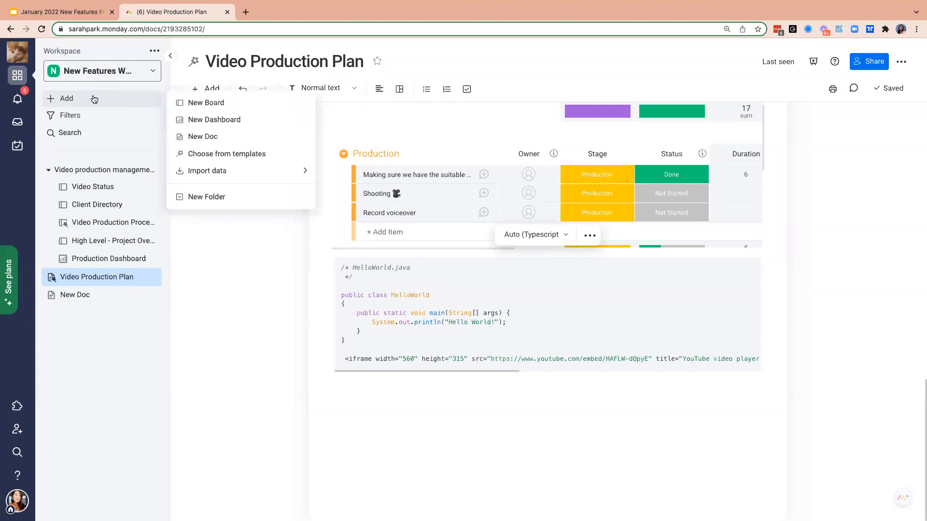
click(283, 156)
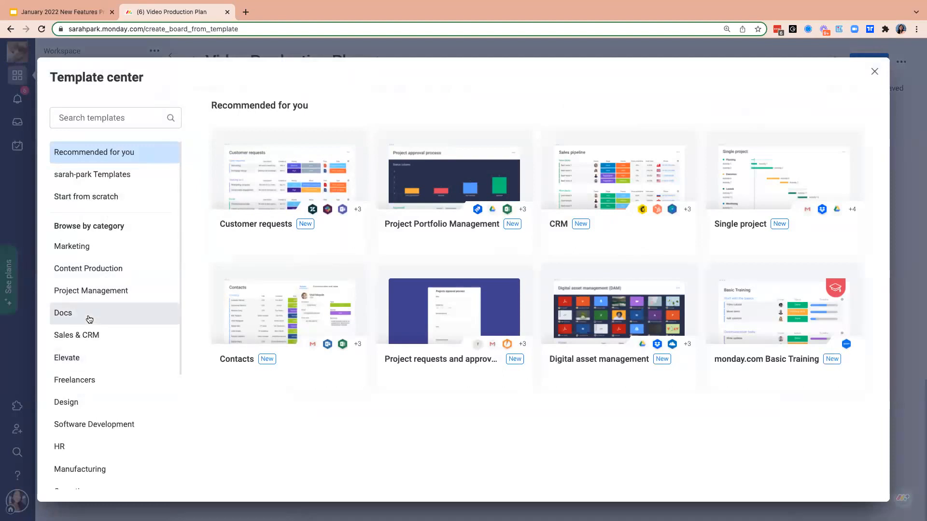
click(90, 320)
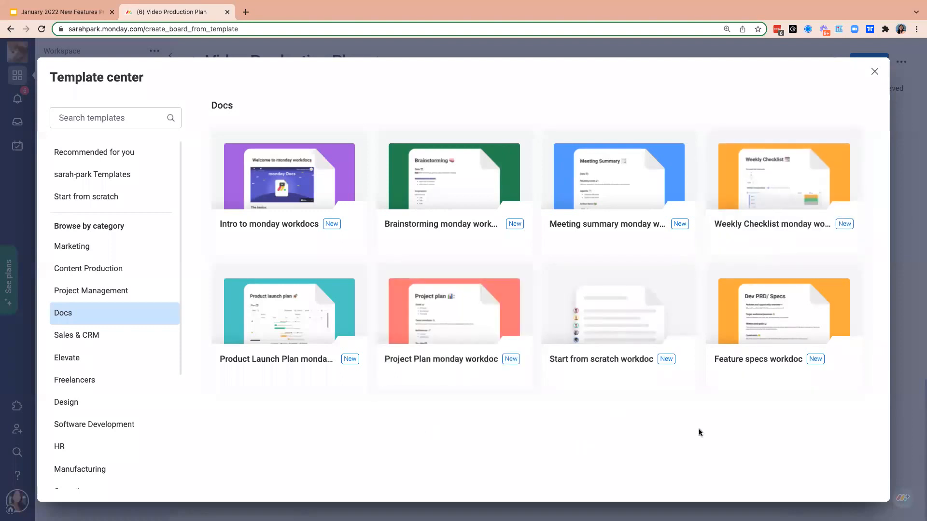
mouse_move(337, 364)
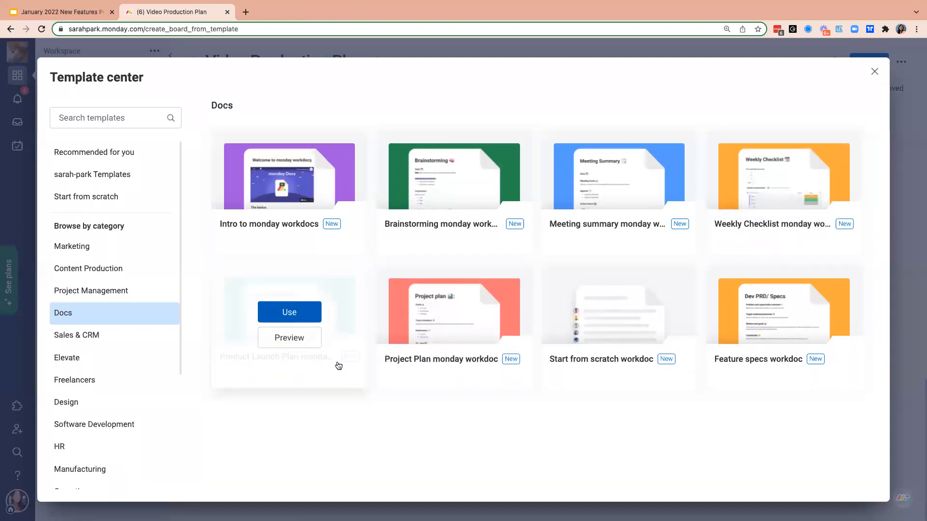
click(305, 346)
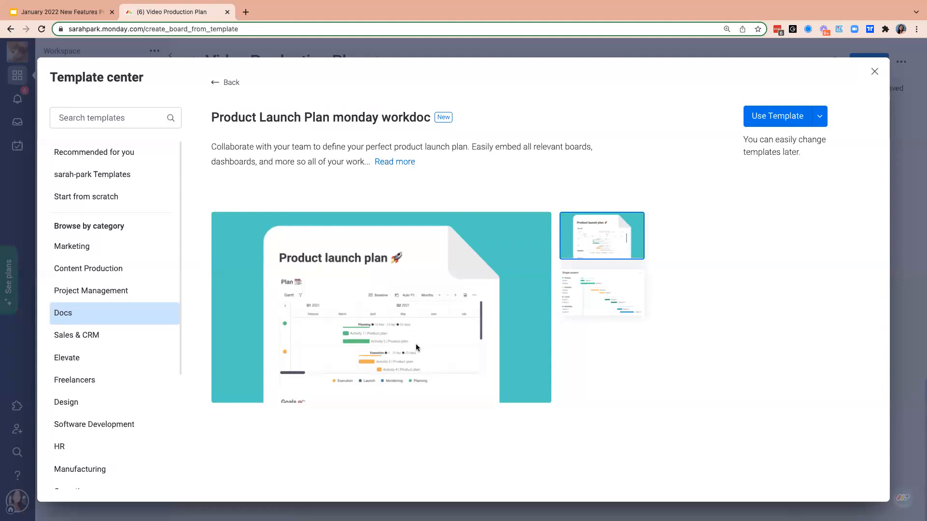
click(875, 72)
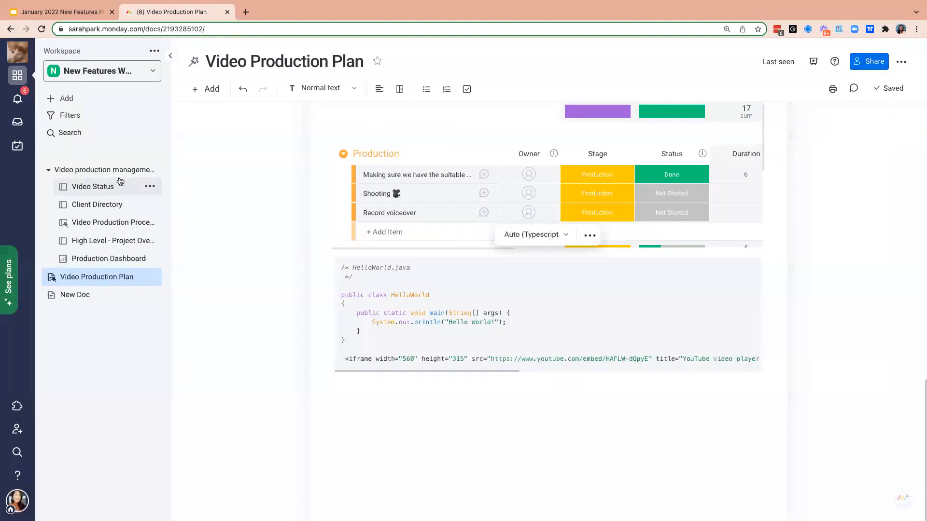
- Add the Brainstorming monday workdoc template from the Docs category to the workspace
click(90, 101)
click(260, 153)
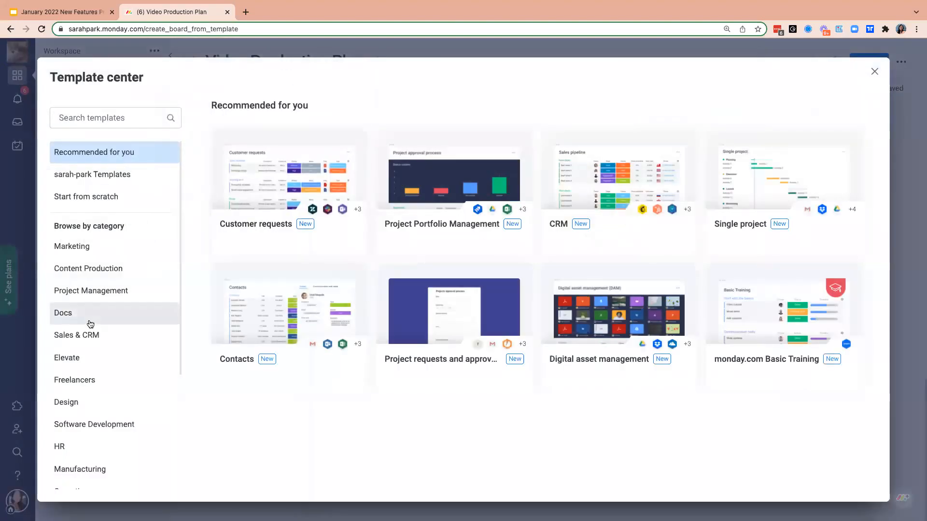
click(90, 324)
mouse_move(496, 222)
click(461, 178)
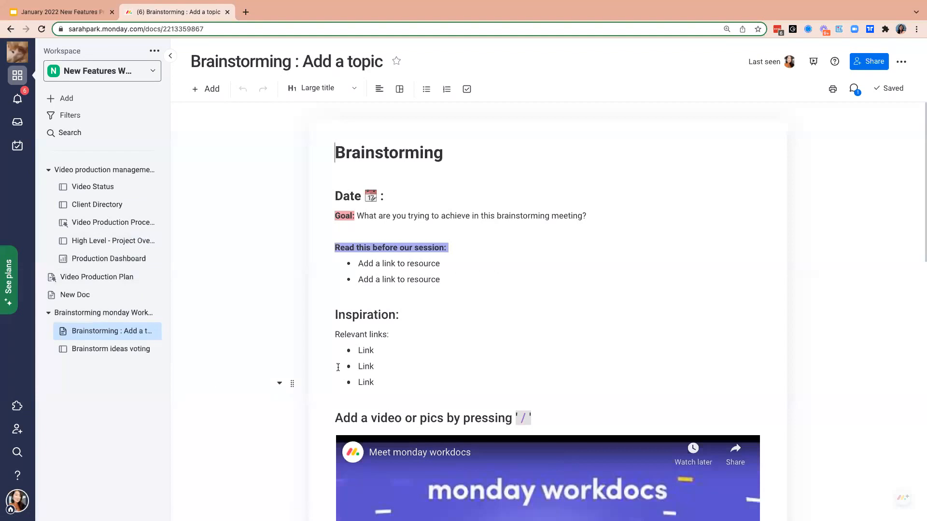
- Review the Brainstorming template doc down to its voting table, and select and copy its entire contents
scroll(410, 366, down, 9)
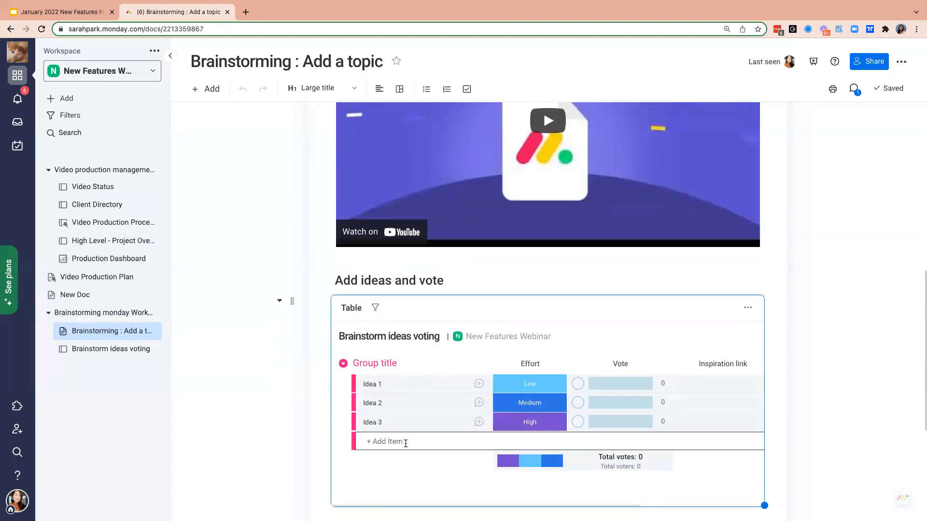
scroll(406, 444, down, 1)
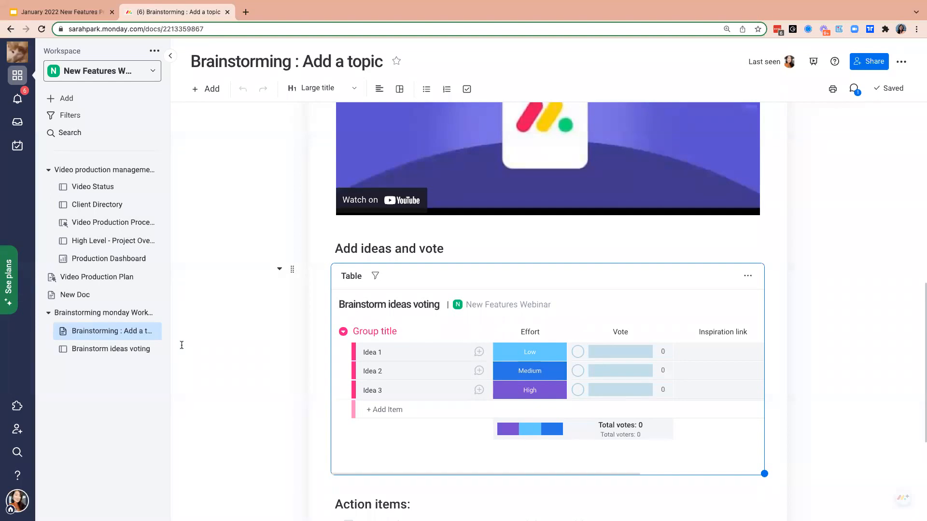
scroll(240, 347, up, 10)
click(423, 217)
key(super+a)
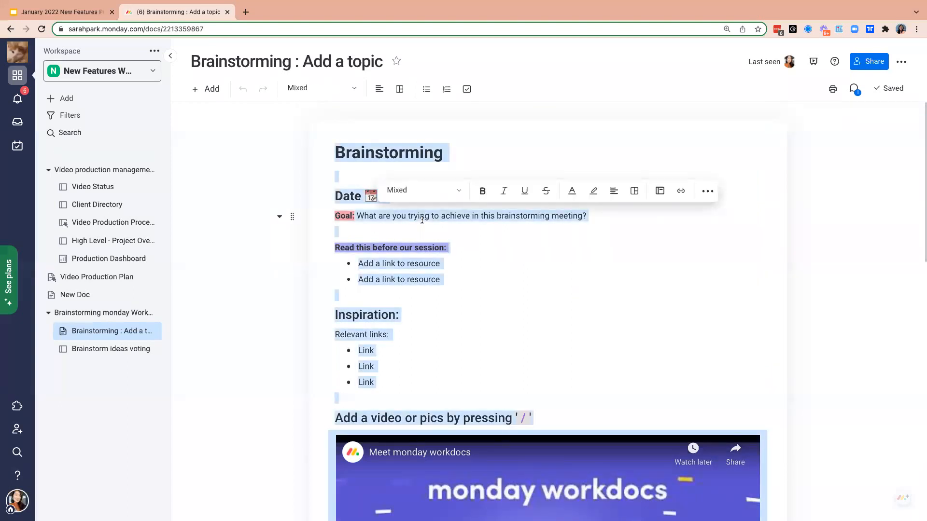
- Create a new doc in the Files column of the Creative notes item on the Video Production Process board
click(117, 224)
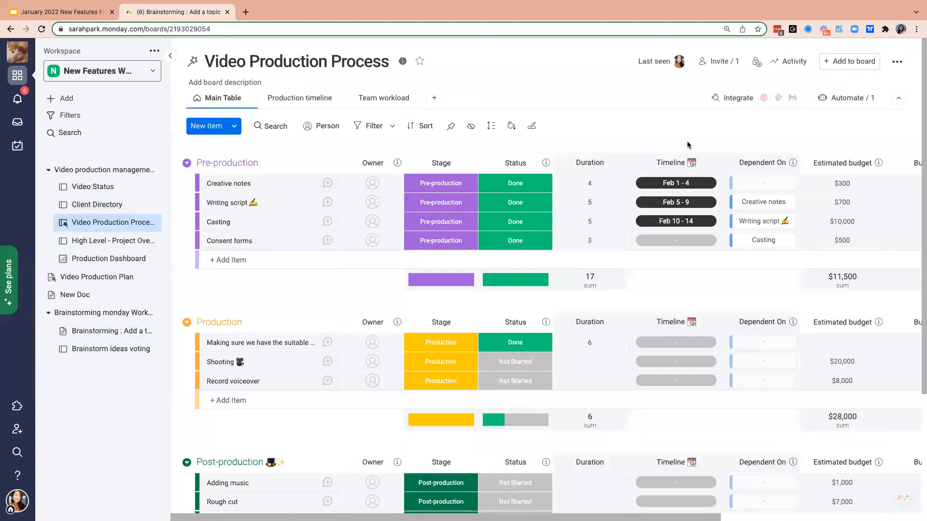
scroll(714, 280, right, 6)
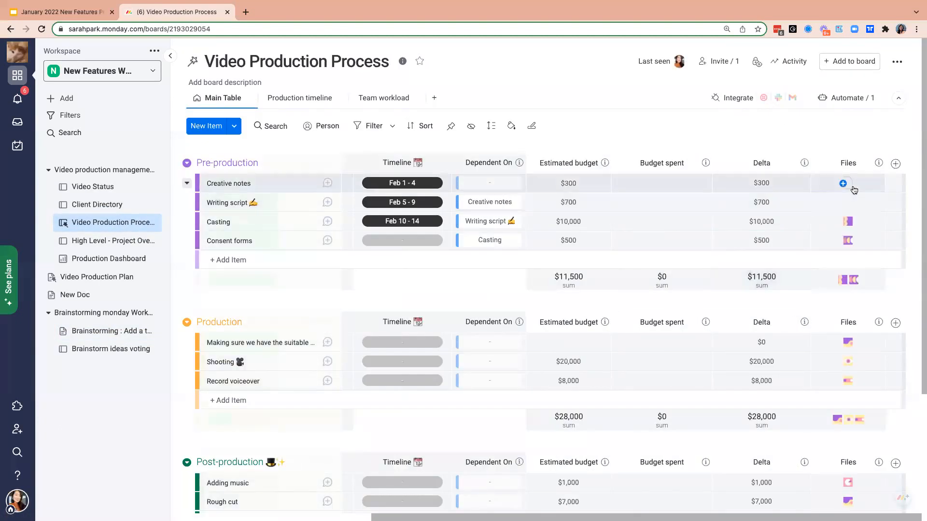
click(851, 187)
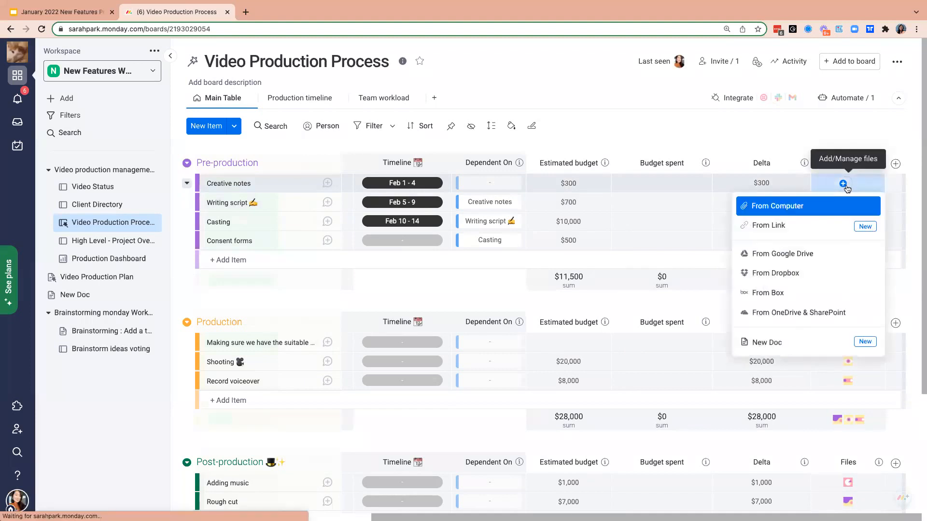
click(793, 342)
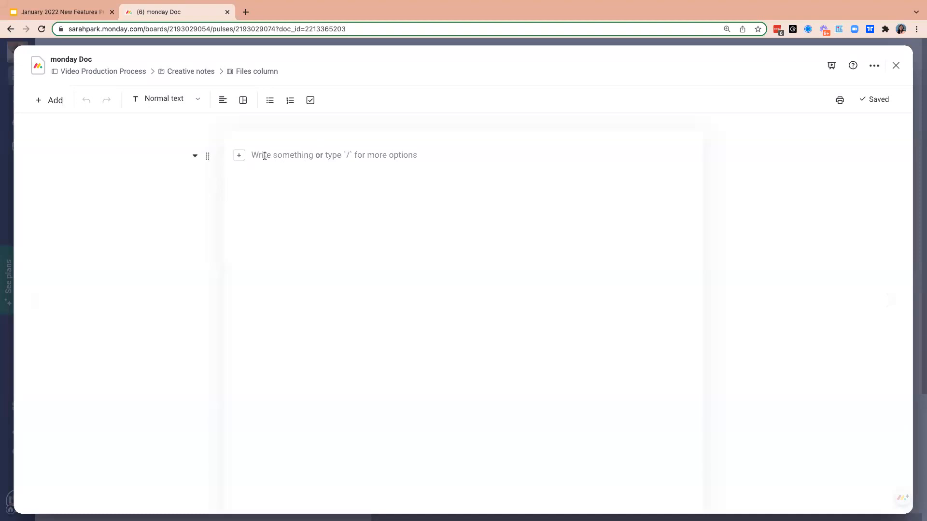
- Paste the copied brainstorming template contents into the blank Creative notes doc
text(Brainstorming Date 📅 : Goal: What are you trying to achieve in this brainstorming meeting?  Read this before our session: Add a link to resource Add a link to resource Inspiration: Relevant links: Link Link Link Add a video or pics by pressing '/' Add ideas and vote Action items: Mention the person that leads this item by clicking @ and then name. Mention the person that leads this item by clicking @ and then name.)
scroll(263, 155, down, 10)
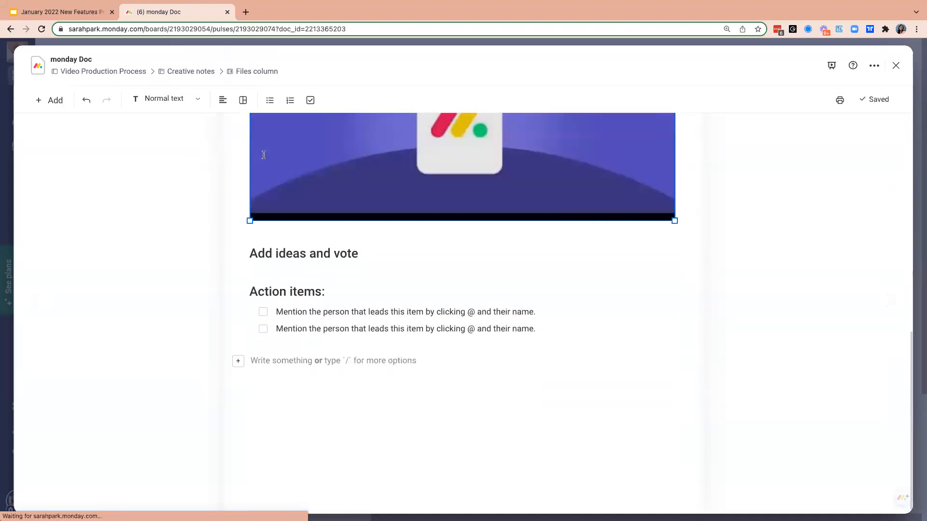
scroll(264, 155, up, 10)
- Rename the Creative notes doc as "Brainstorming - Video"
click(113, 58)
key(super+a)
text(Braint)
key(BackSpace)
text(storming - Video)
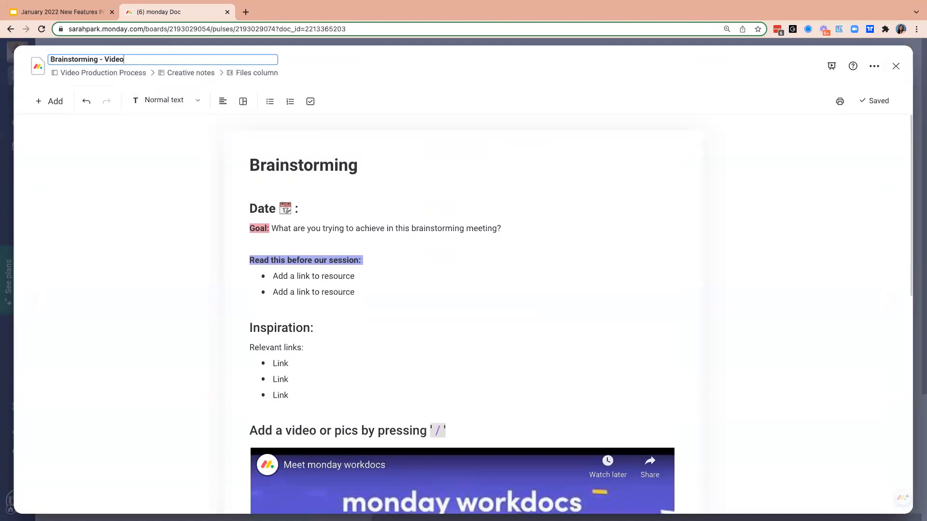
click(408, 253)
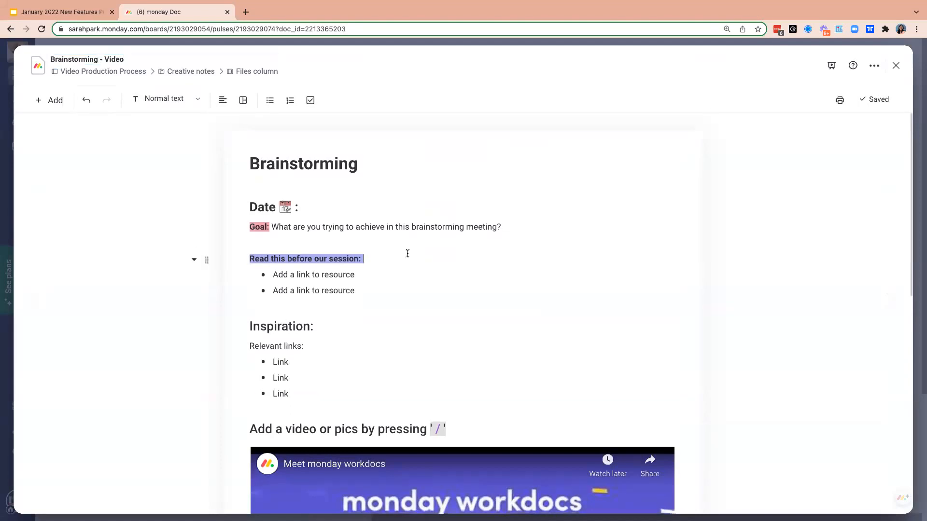
- Close the Brainstorming - Video doc to return to the Video Production Process board
click(897, 64)
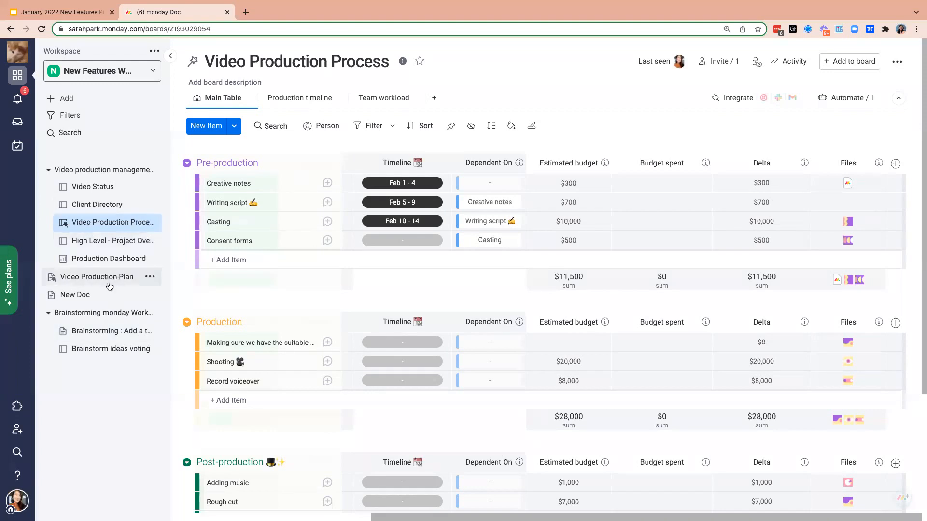
click(150, 222)
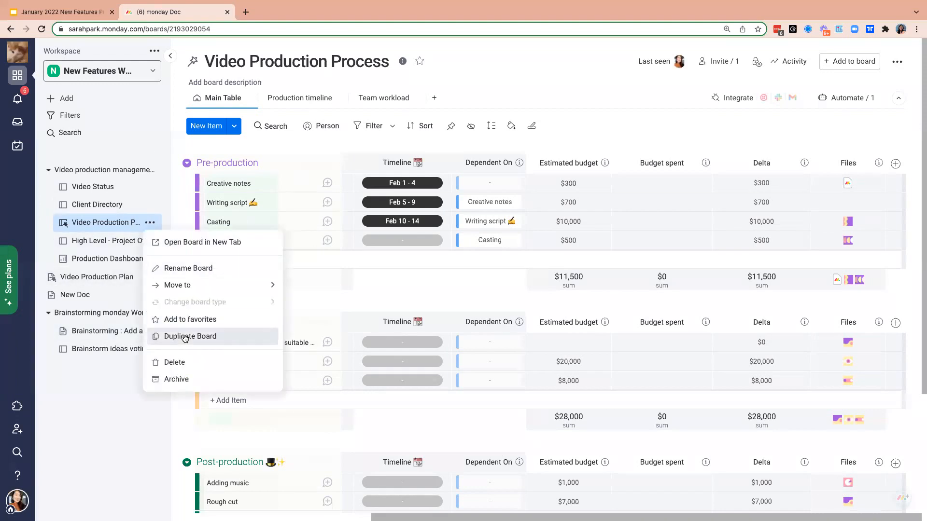
click(717, 101)
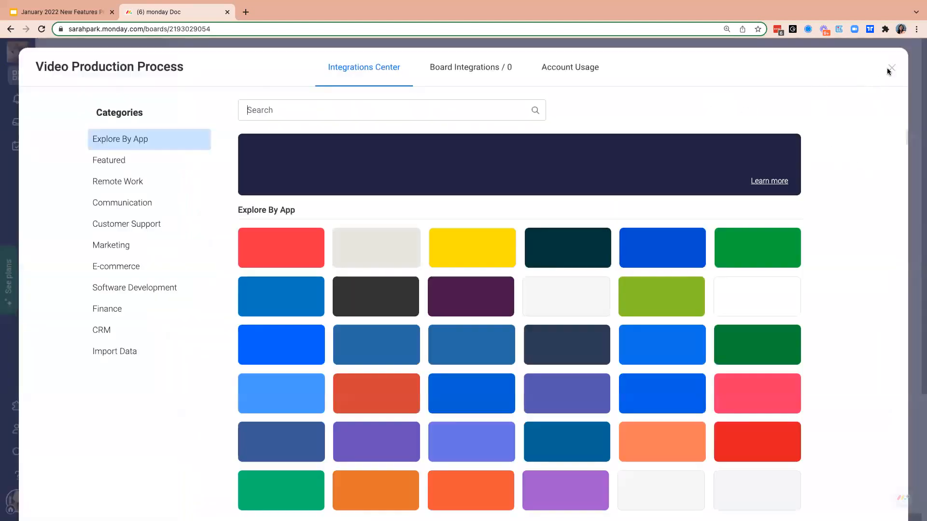
click(891, 68)
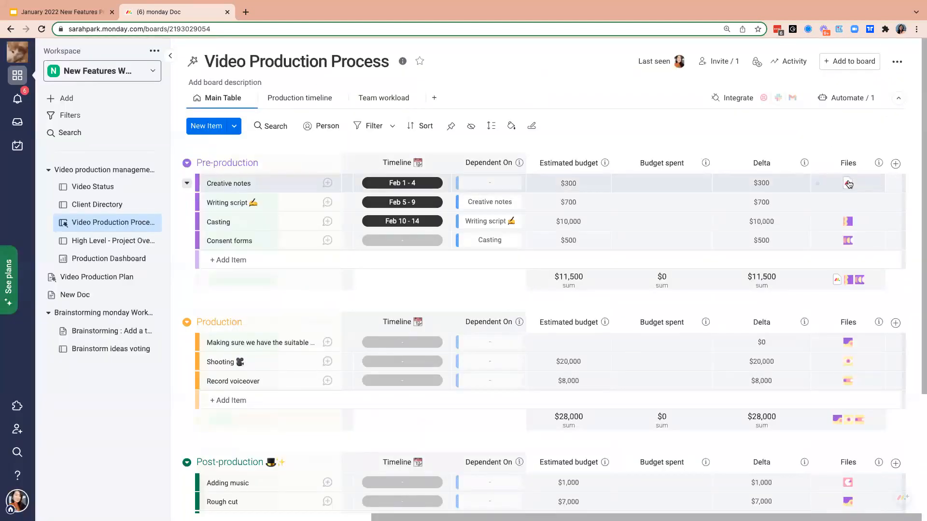
mouse_move(849, 184)
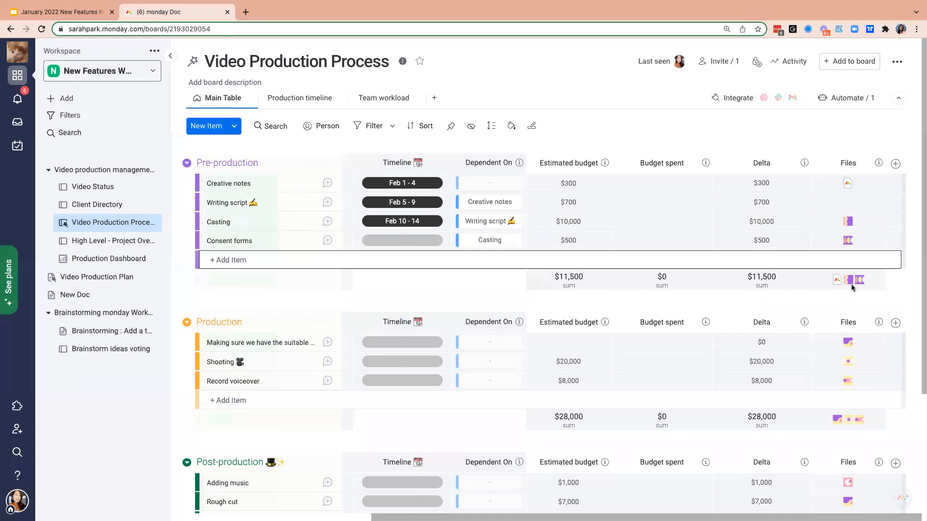
mouse_move(851, 191)
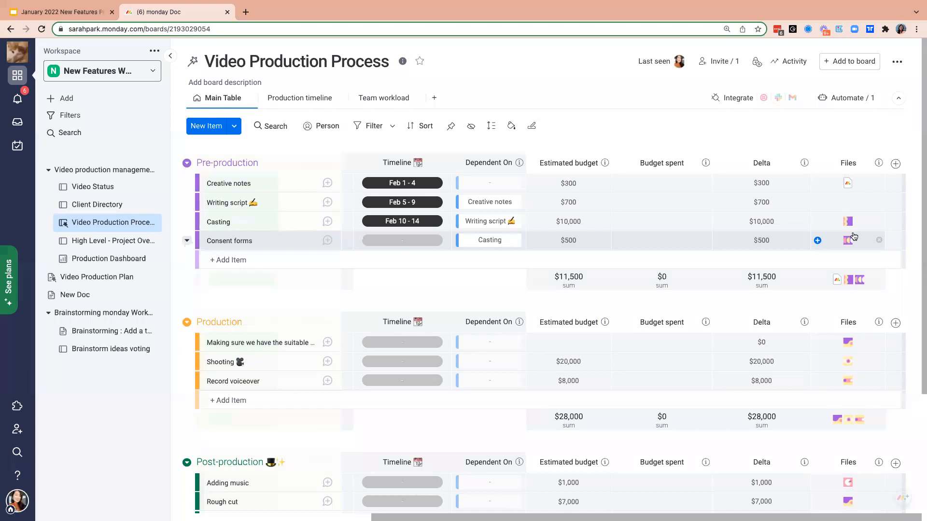
- Open the apps marketplace and examine the General Caster app's listing, including its description and developer links
click(899, 64)
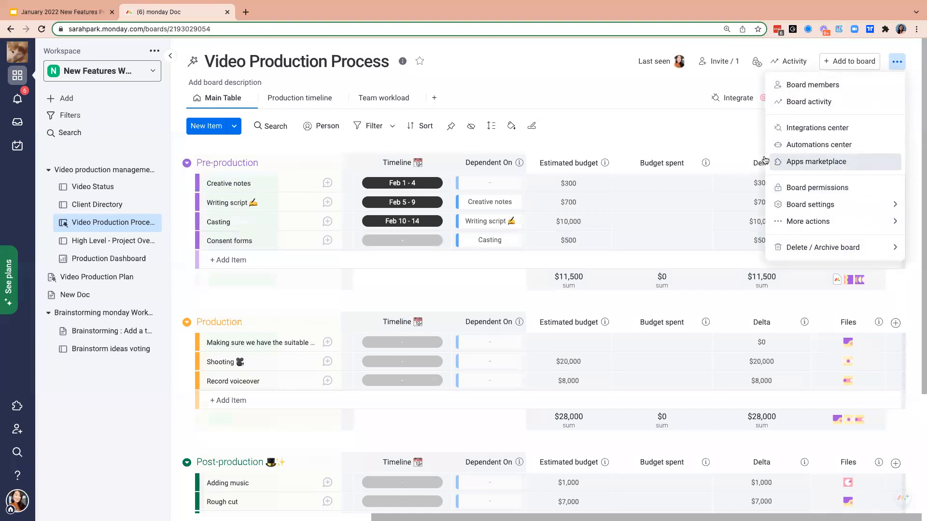
click(17, 505)
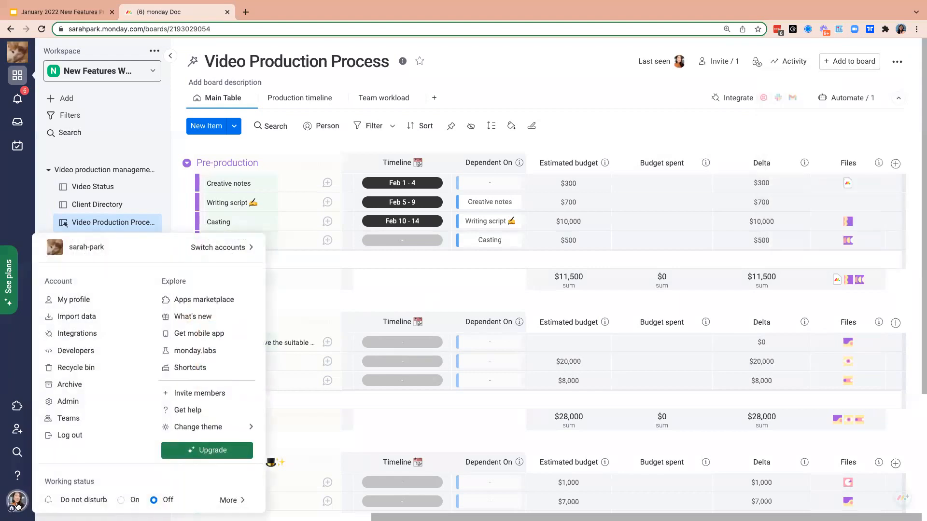
click(221, 302)
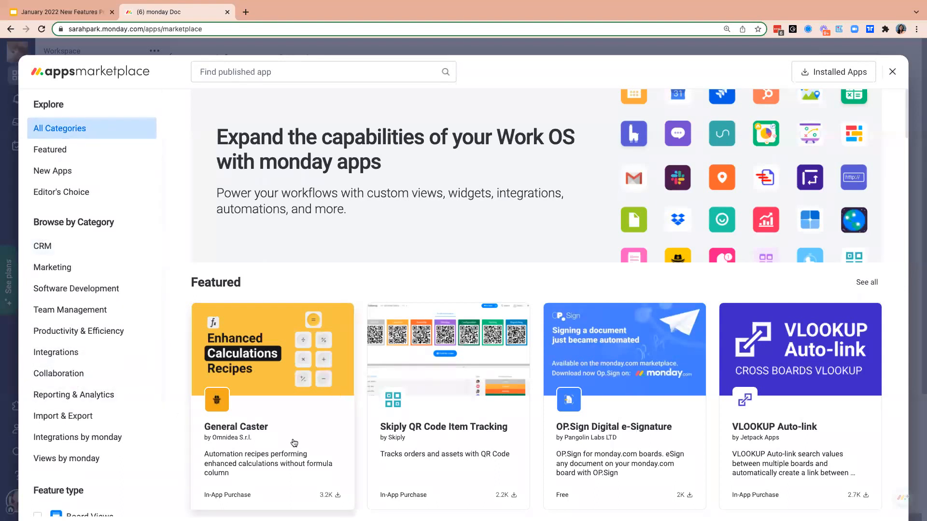
click(279, 447)
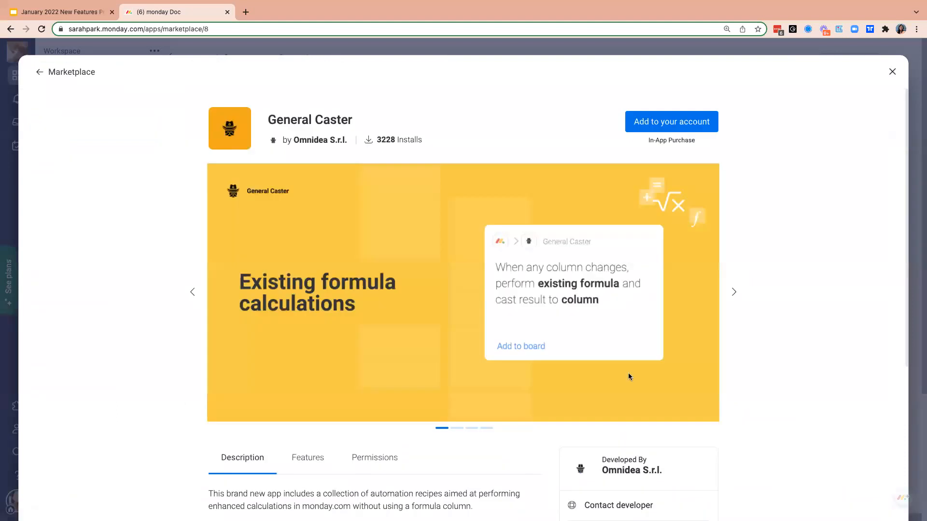
scroll(792, 376, down, 3)
scroll(792, 378, down, 2)
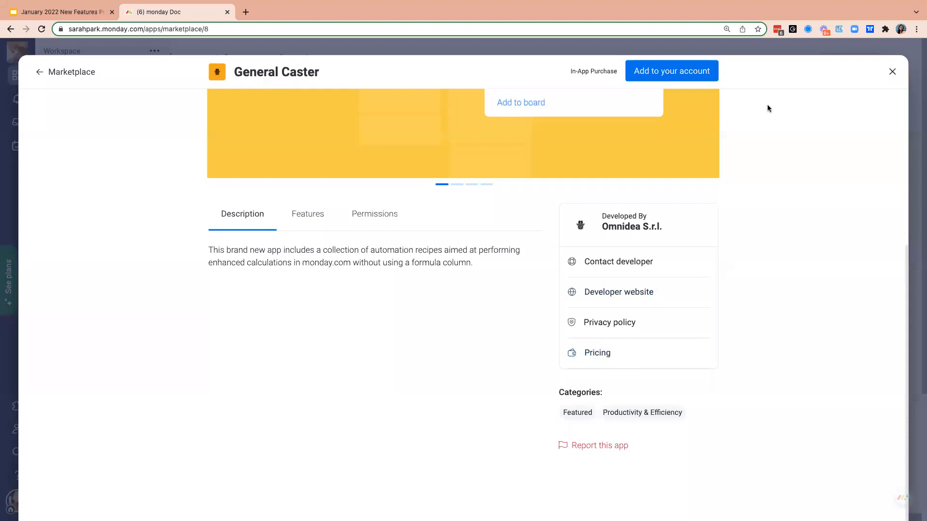
click(892, 72)
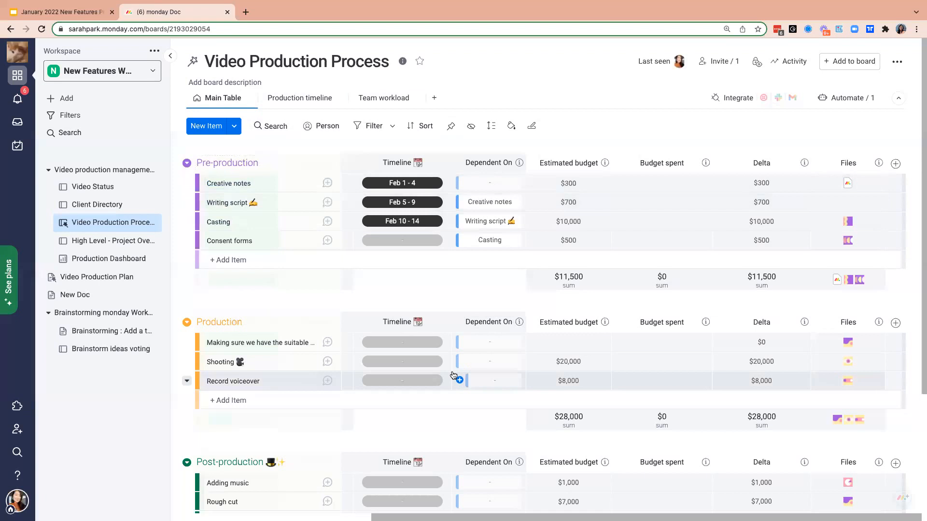
- Search the apps marketplace for "workflow" and look through the preview slides of the Workflow app by Spot-nik
click(18, 501)
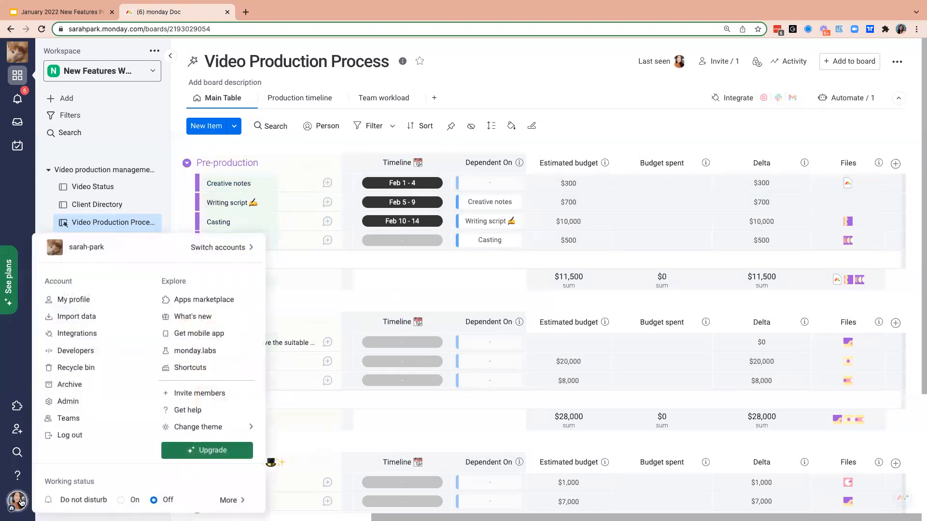
click(227, 302)
text(workflow)
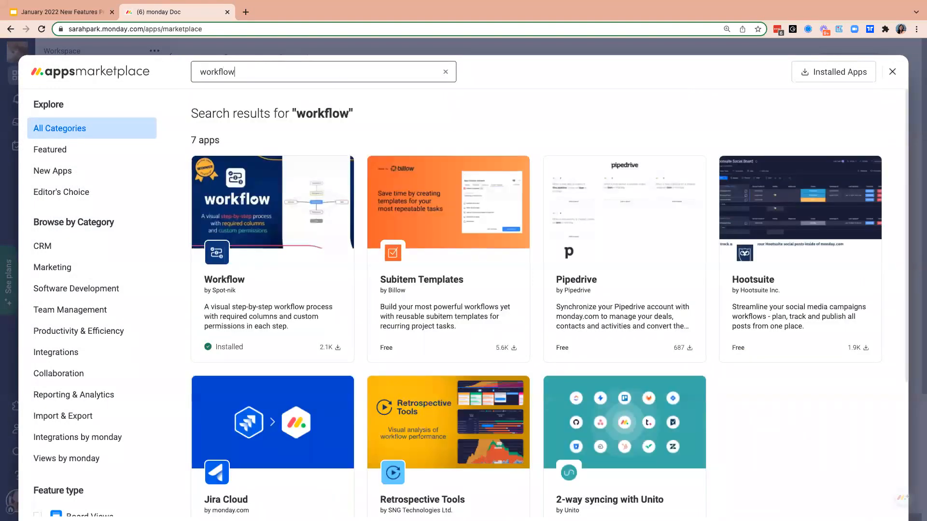
click(292, 234)
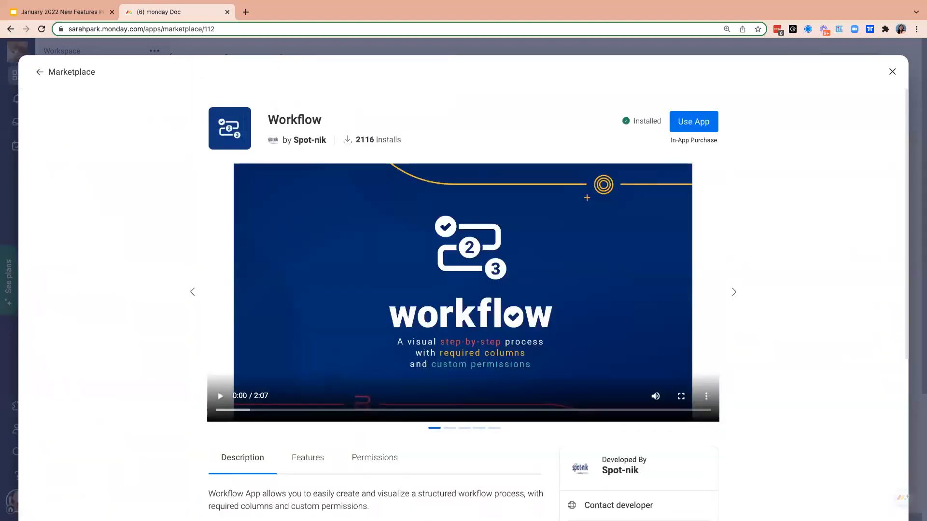
click(734, 292)
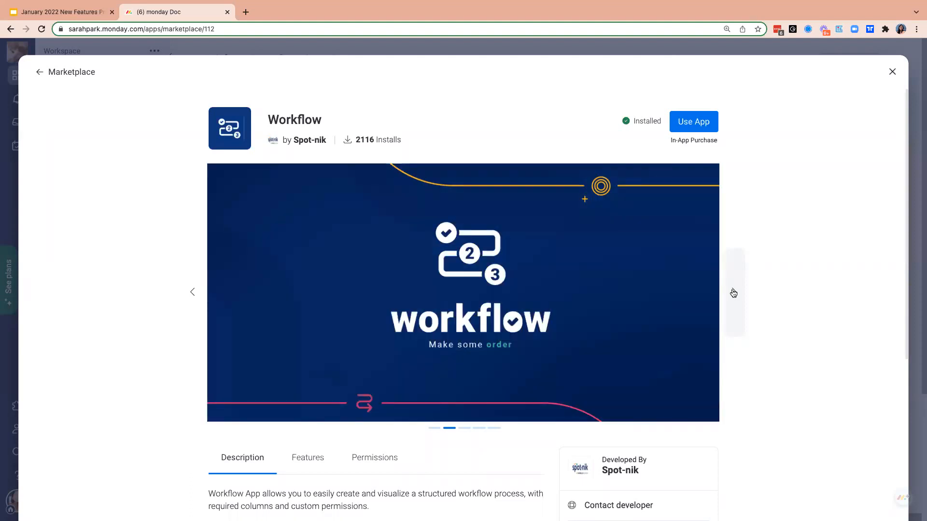
click(734, 293)
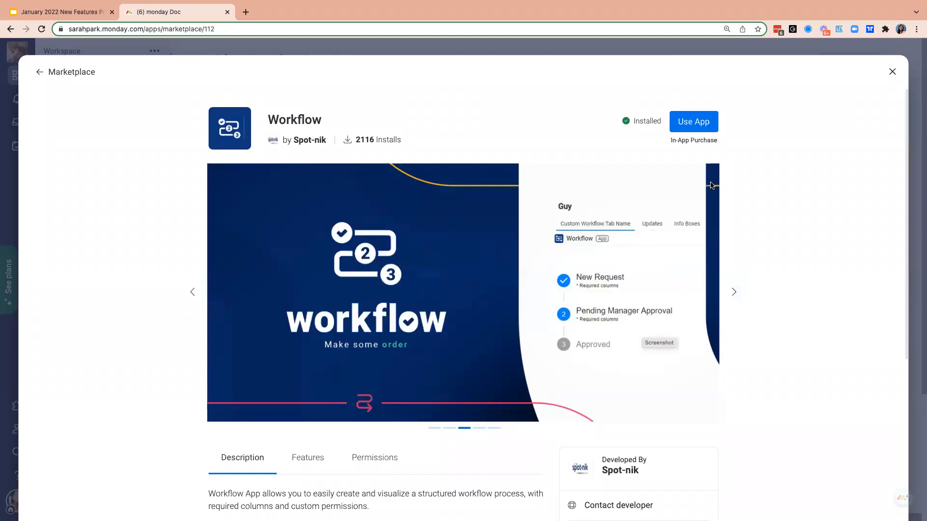
click(893, 72)
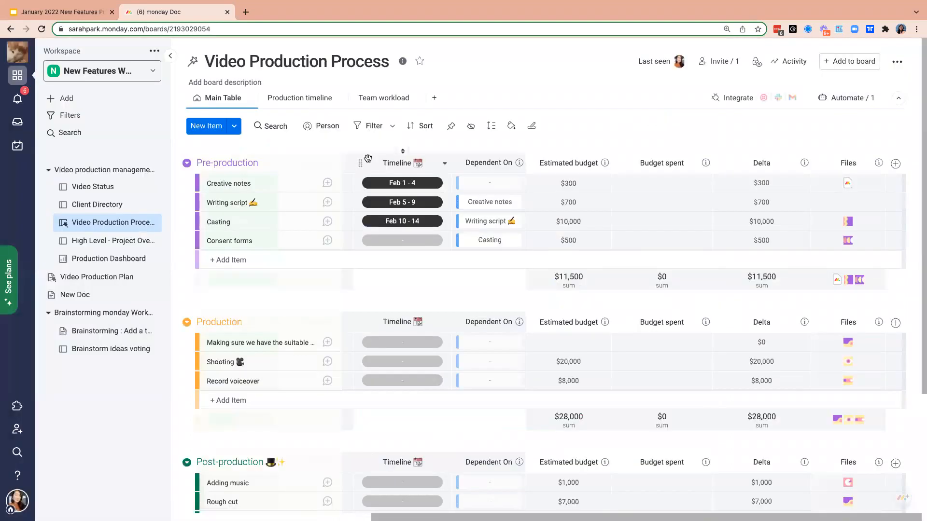
- Open the main table of the High Level - Project Overview board and view the Stage options for the WeCare Health Insurance item
click(108, 242)
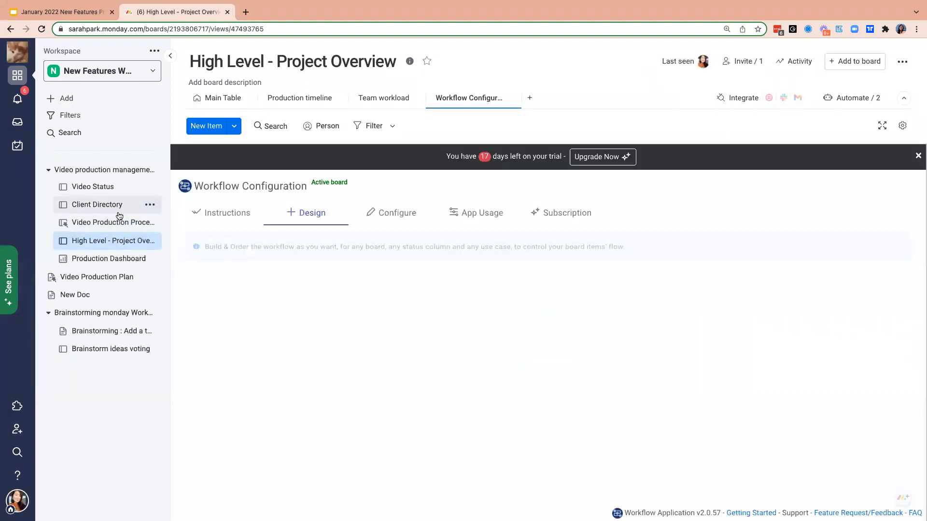
click(209, 102)
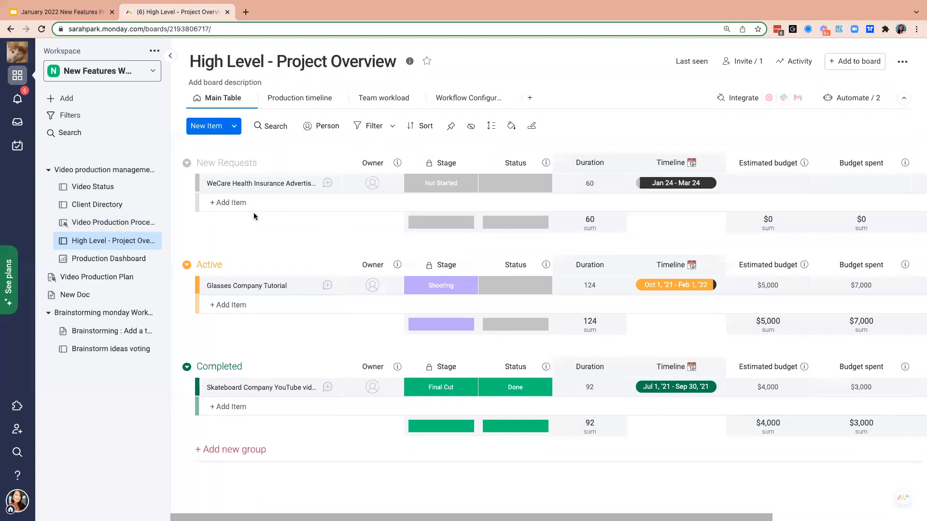
click(452, 184)
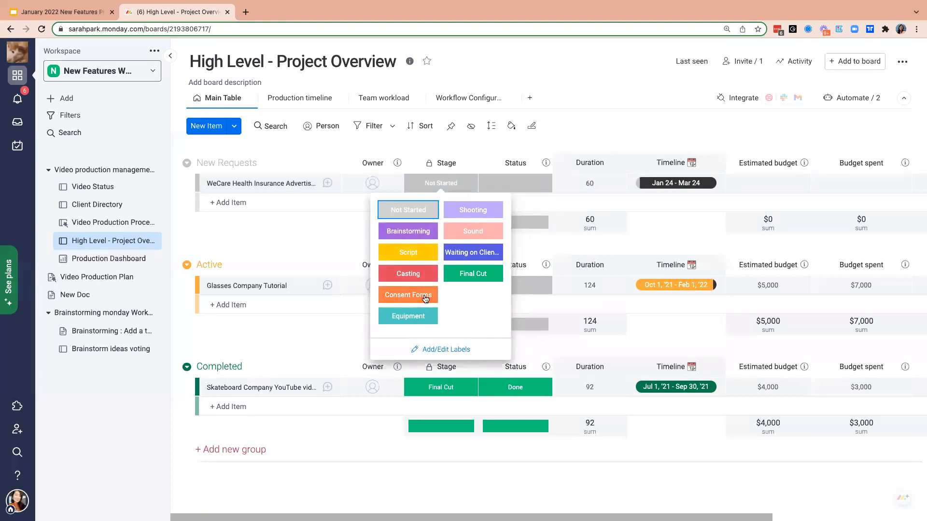
- Examine the board's workflow design and the required columns and permissions for the Brainstorming to Script transition
click(453, 102)
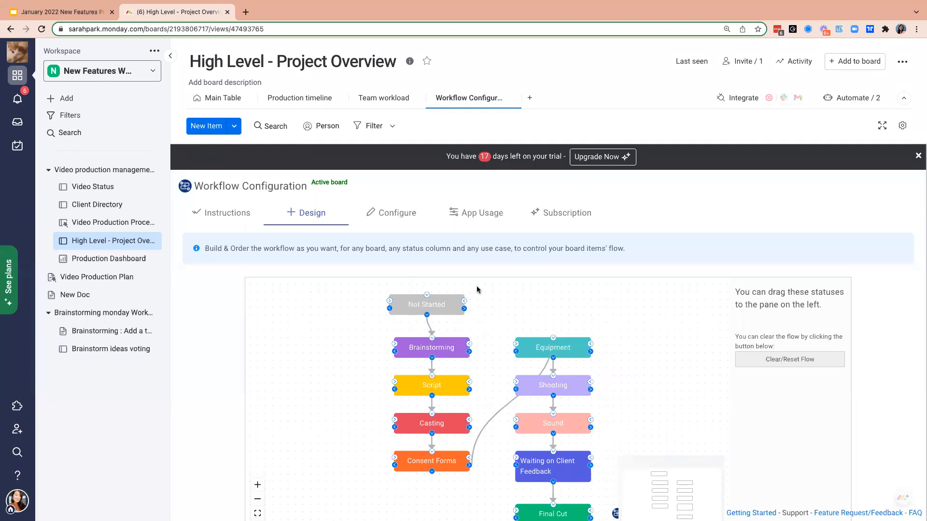
click(397, 220)
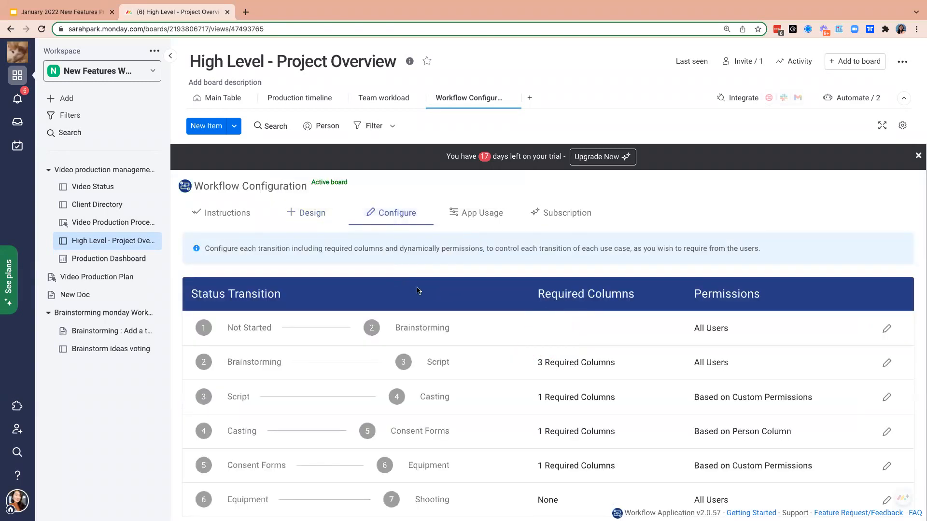
scroll(416, 291, down, 1)
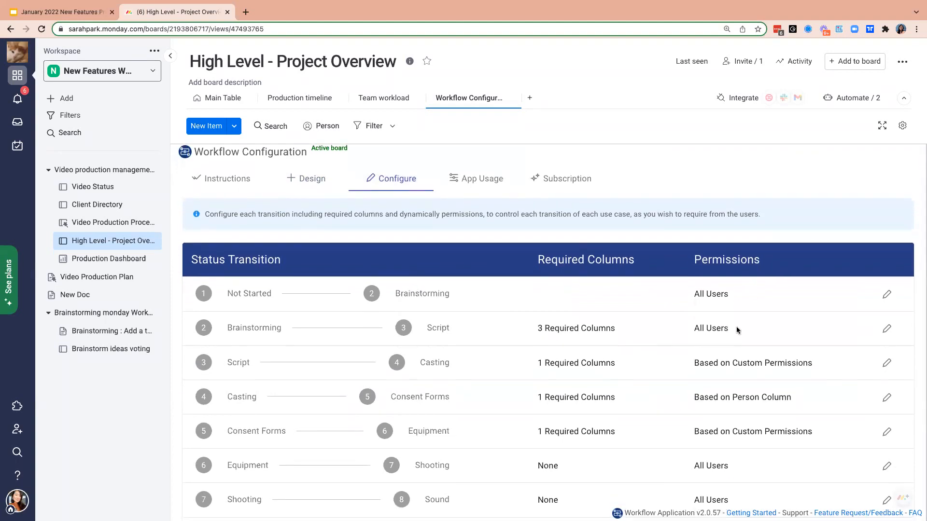
click(887, 330)
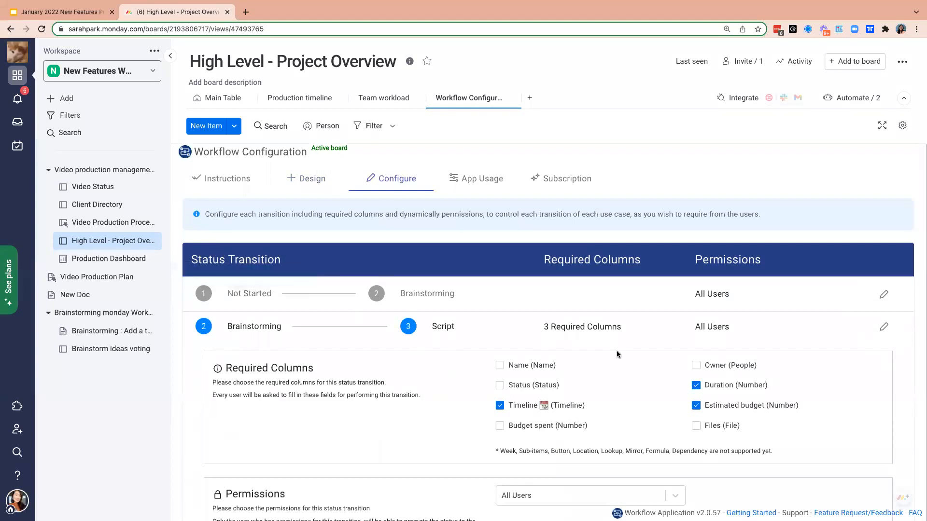
scroll(616, 351, down, 1)
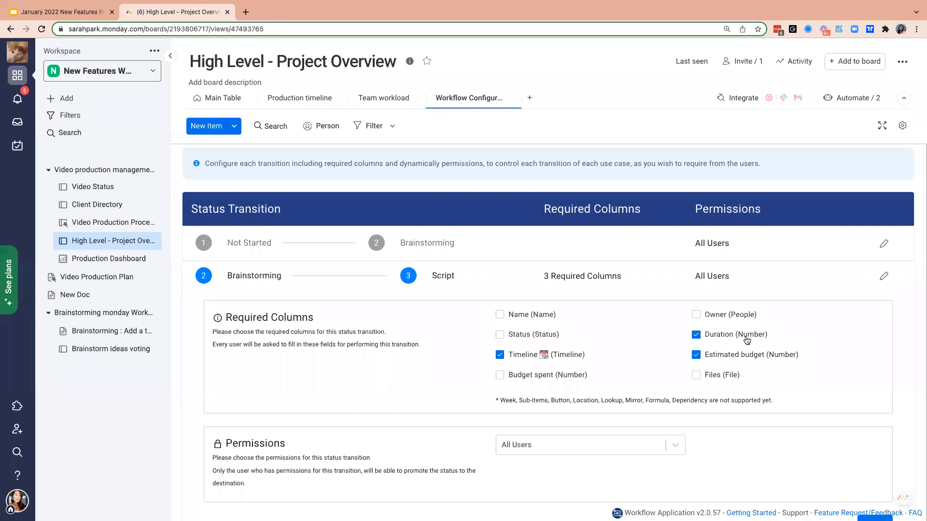
click(886, 276)
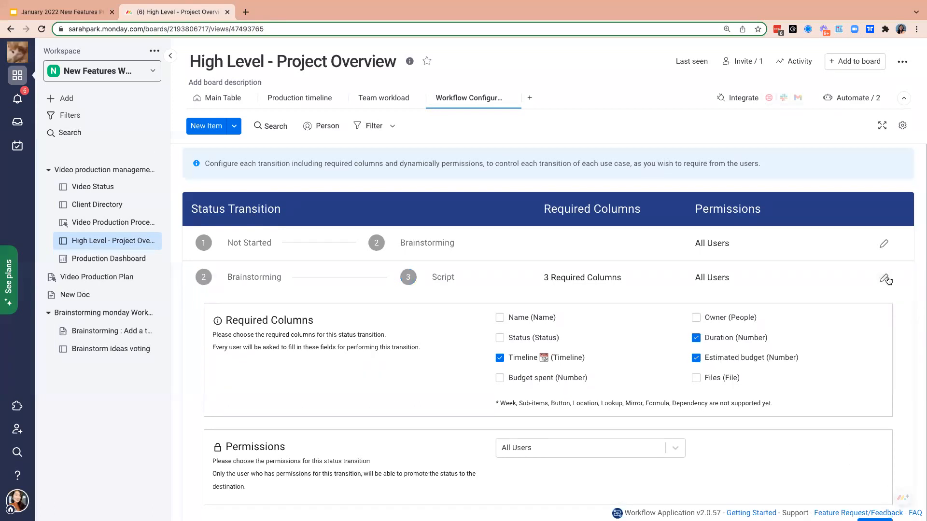
- Examine the required columns and custom permissions of the Consent Forms to Equipment transition
scroll(888, 279, down, 1)
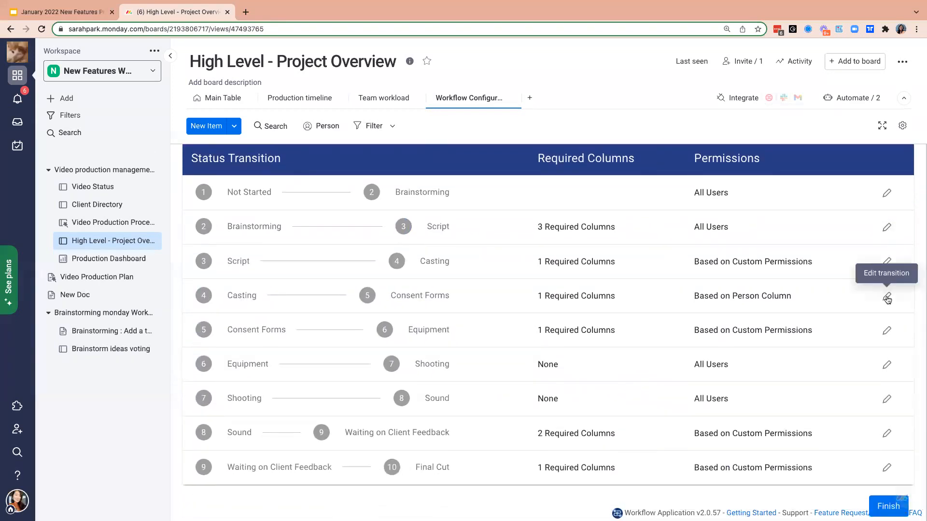
click(886, 330)
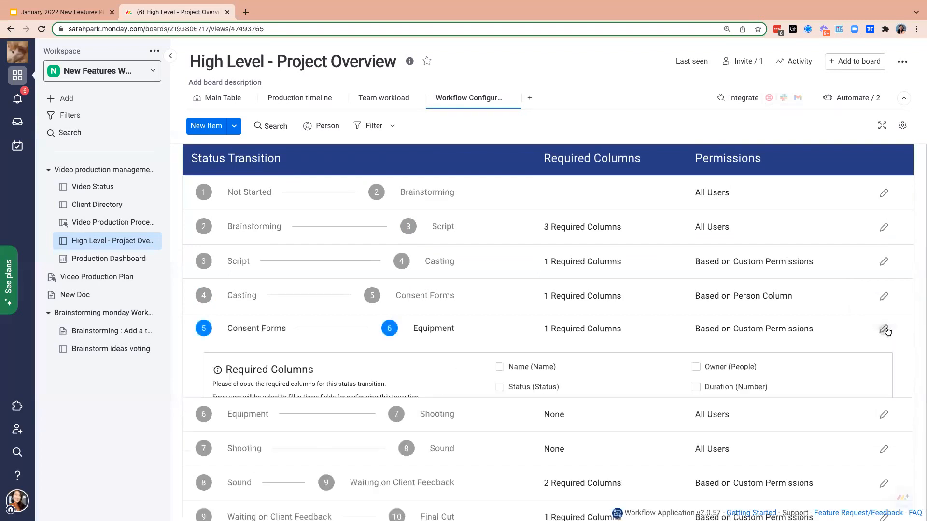
scroll(705, 370, down, 2)
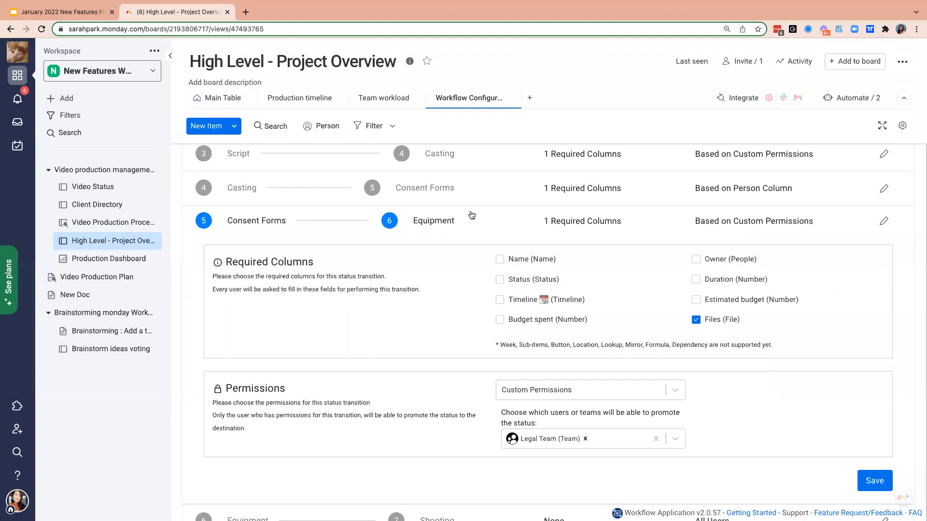
- Open the Workflow view of the WeCare Health Insurance Advertisement item from the main table and display its full workflow
click(218, 98)
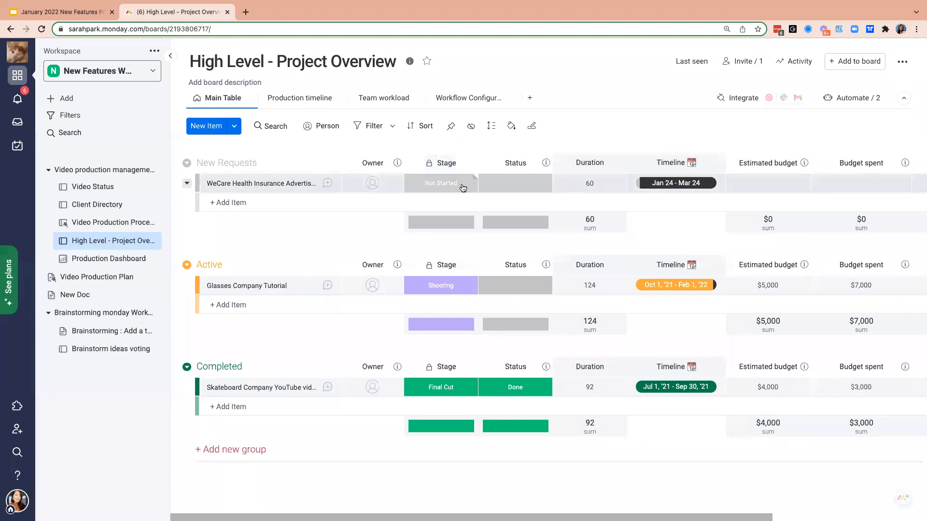
click(448, 293)
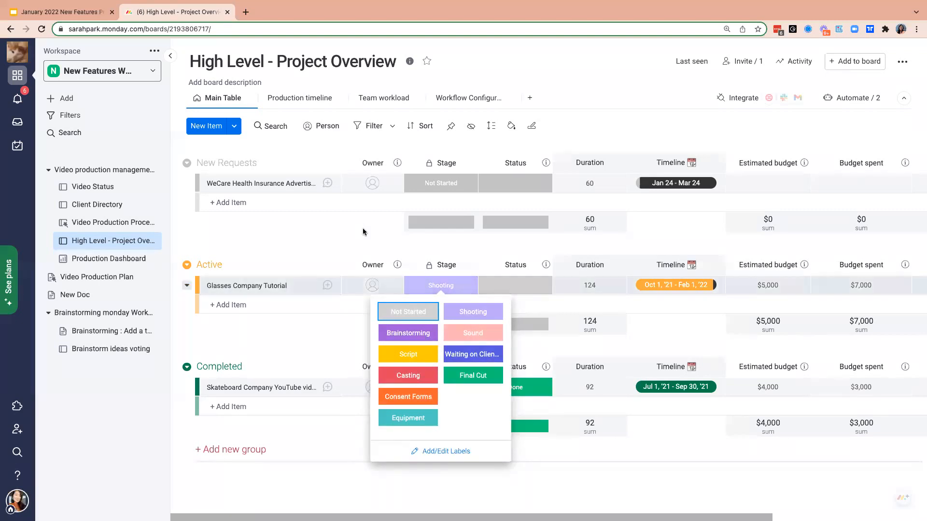
click(327, 184)
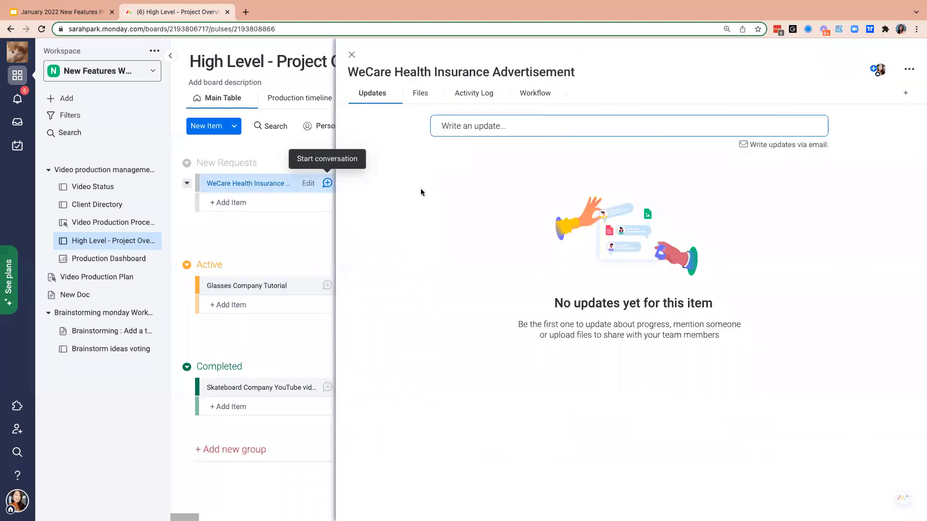
click(531, 101)
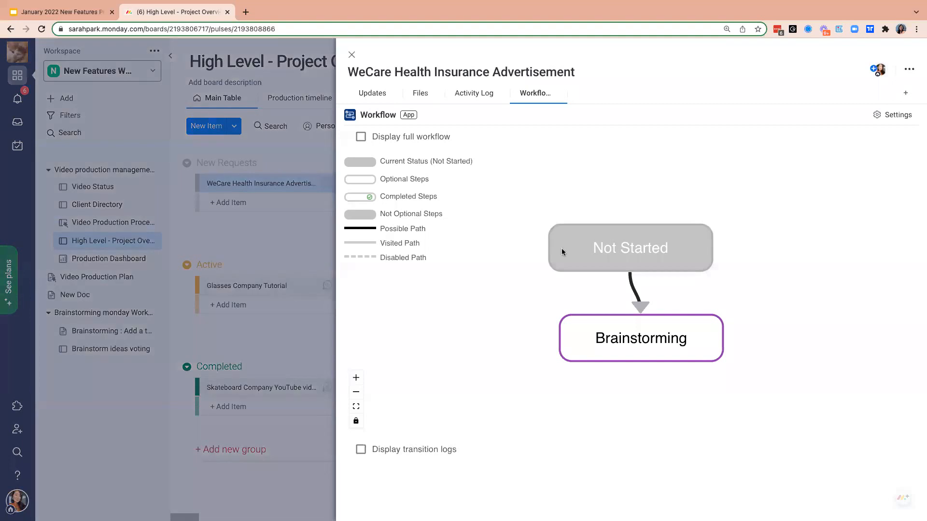
click(360, 137)
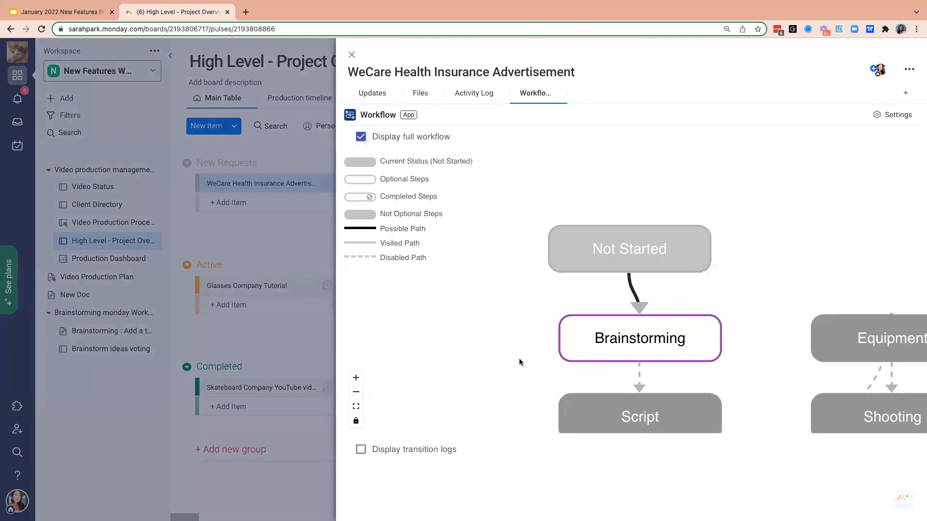
- Examine the WeCare Health Insurance Advertisement item's workflow diagram from Not Started through the Consent Forms and Waiting on Client Feedback stages
scroll(520, 362, down, 1)
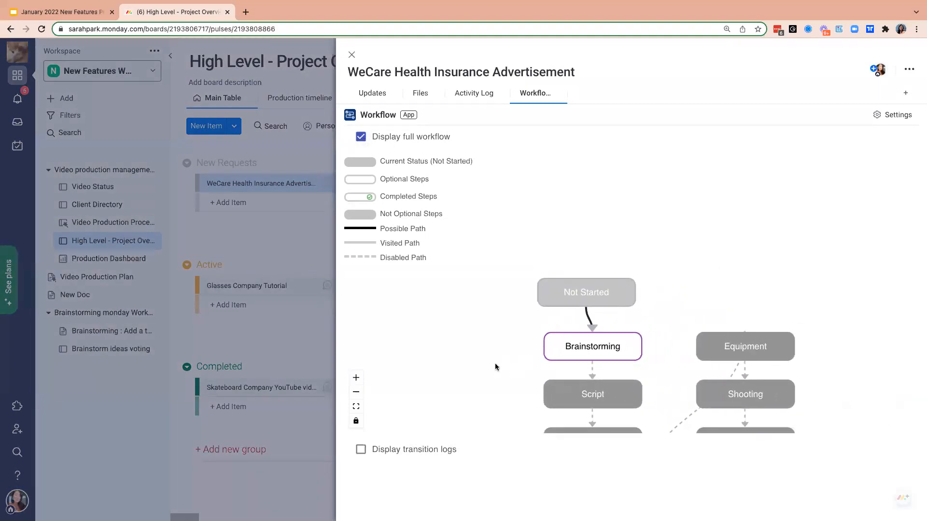
drag(718, 294, 724, 183)
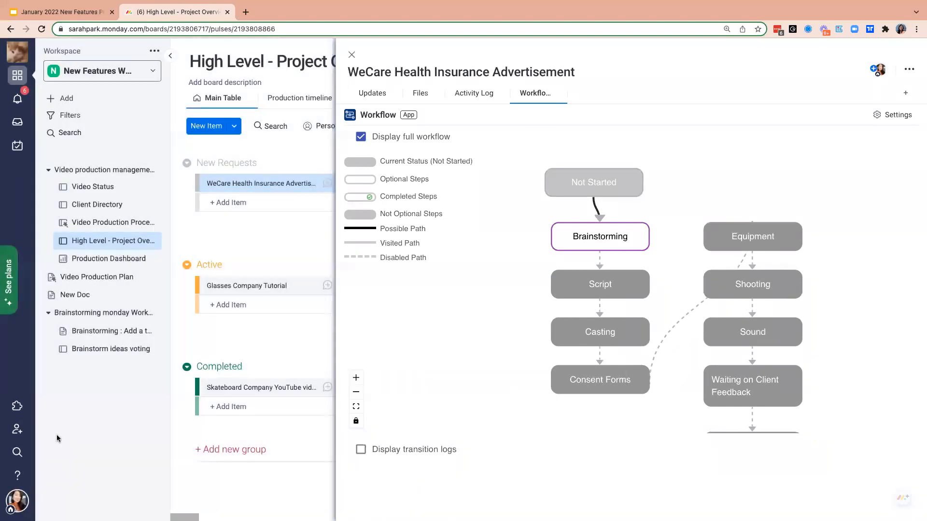
- Search the apps marketplace for "workflow" and view the description on the Workflow app's page
click(20, 504)
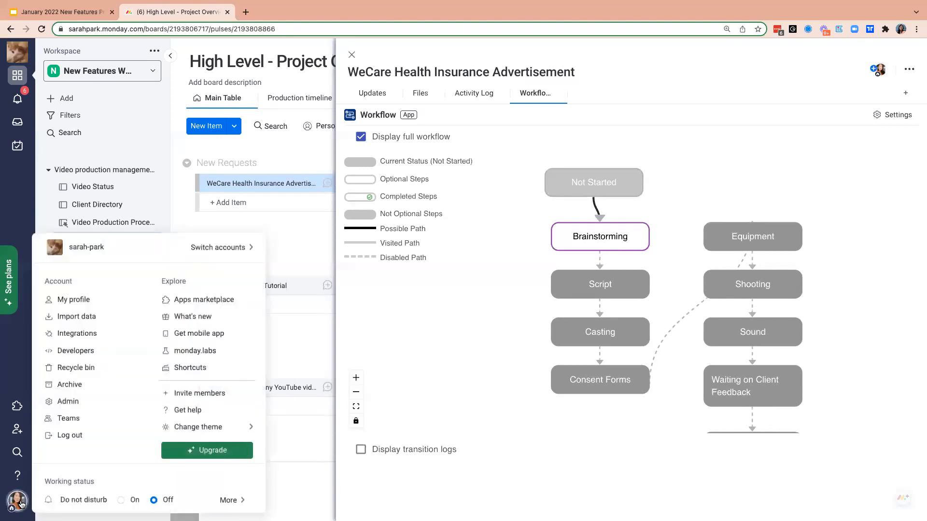
click(220, 306)
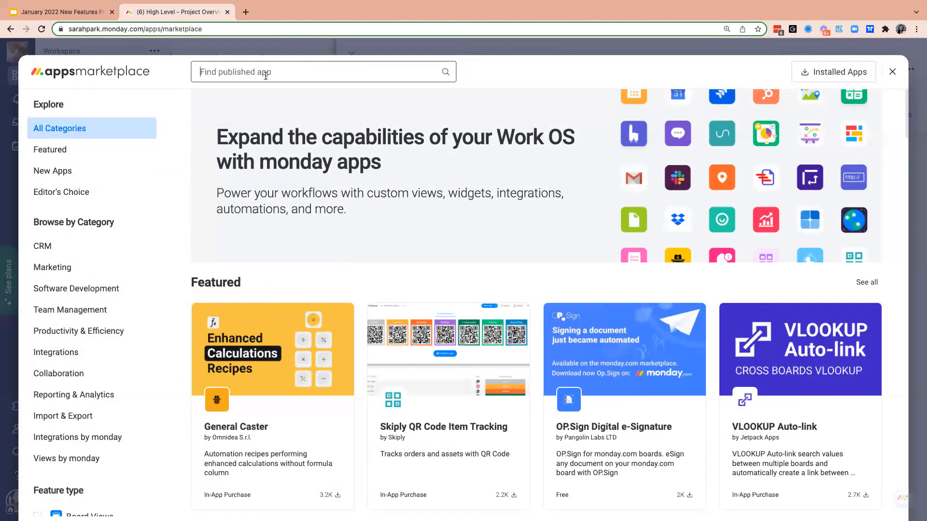
click(265, 76)
text(workflow)
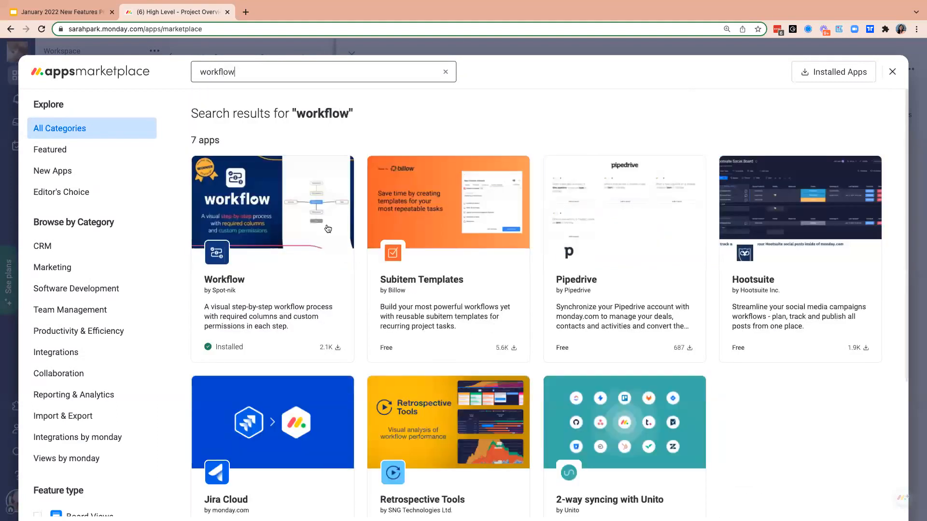
click(320, 285)
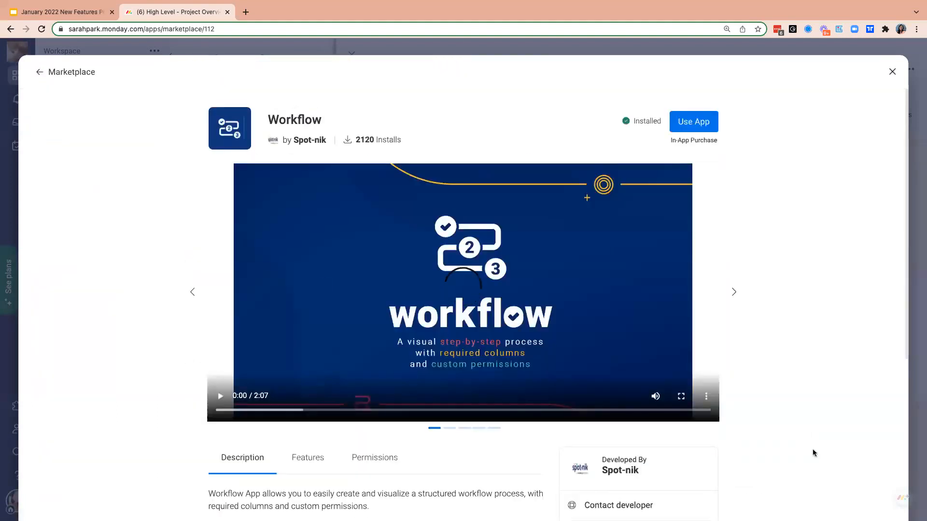
scroll(797, 391, down, 4)
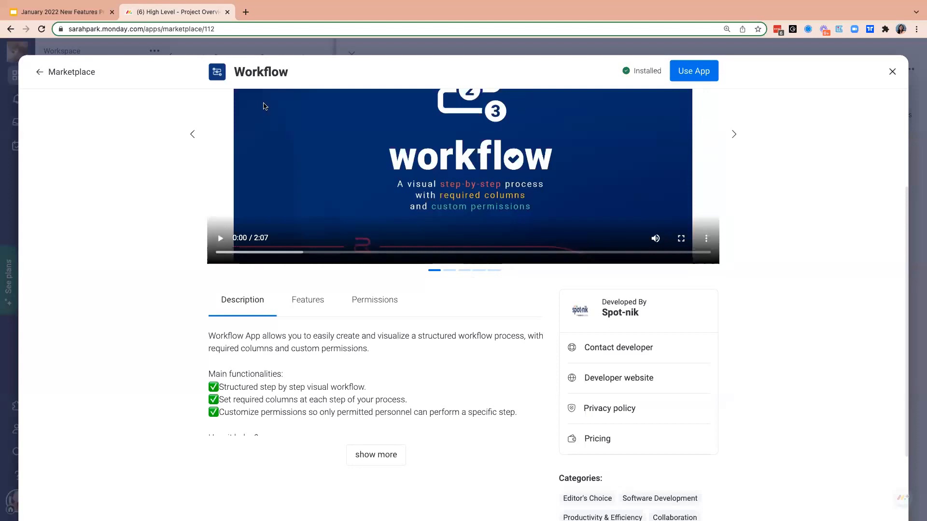
- Switch to the January 2022 New Features Presentation in Google Slides and show the Q&A slide
click(60, 11)
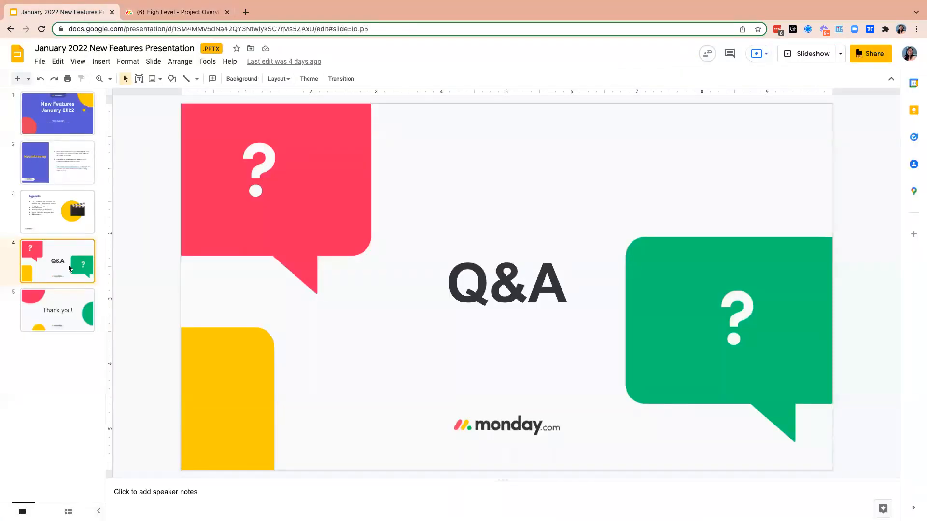
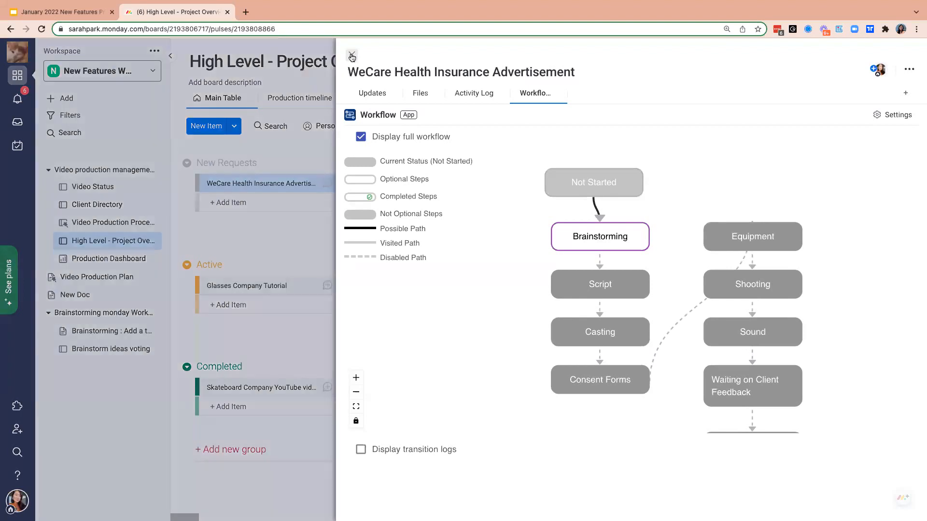
- Close the WeCare Health Insurance Advertisement item and open the Video Production Process board to review its columns through Files
click(352, 57)
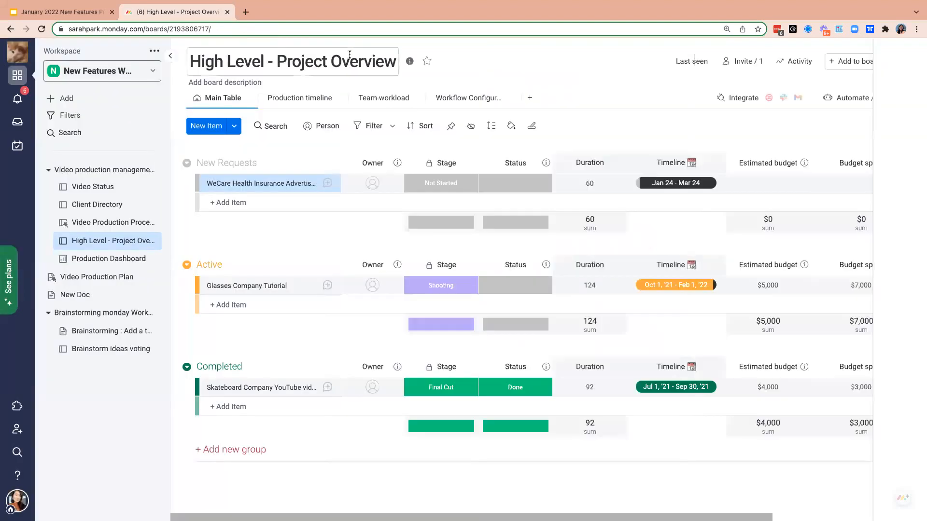
click(91, 223)
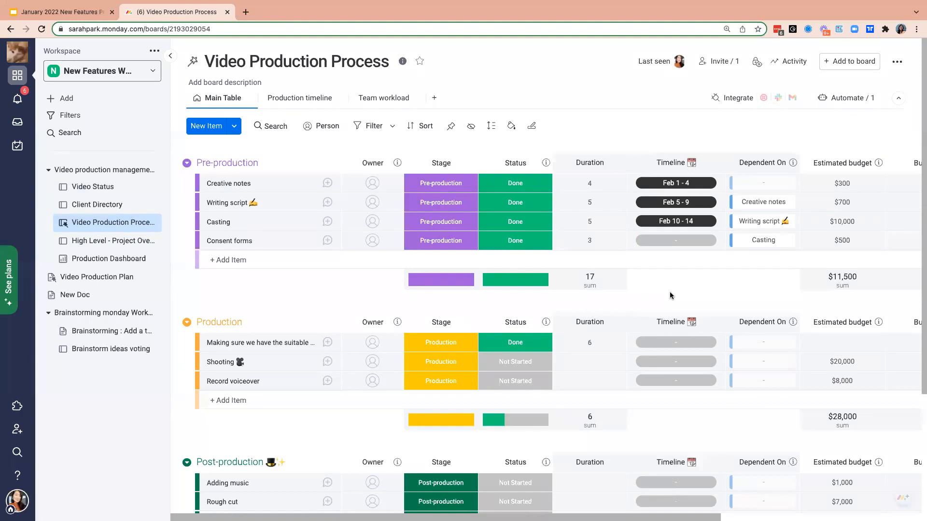
scroll(670, 295, right, 5)
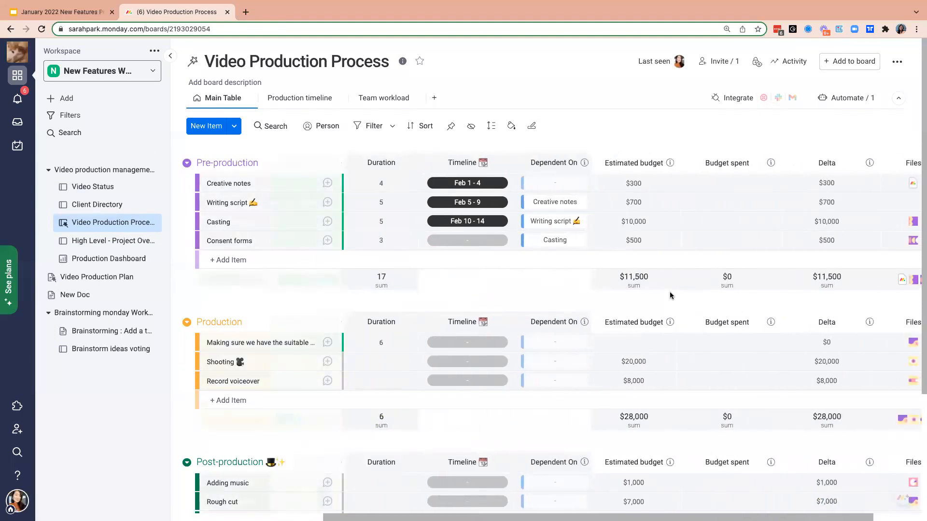
scroll(670, 291, right, 2)
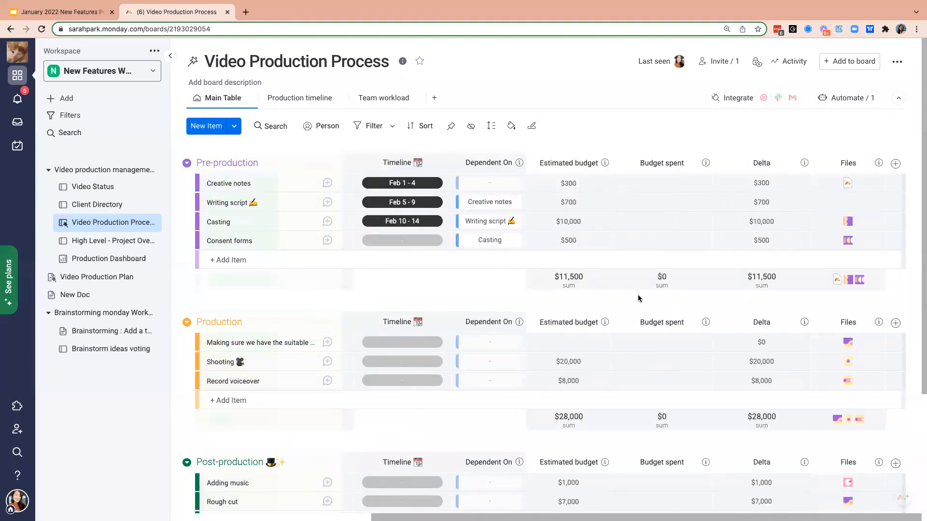
scroll(436, 291, left, 3)
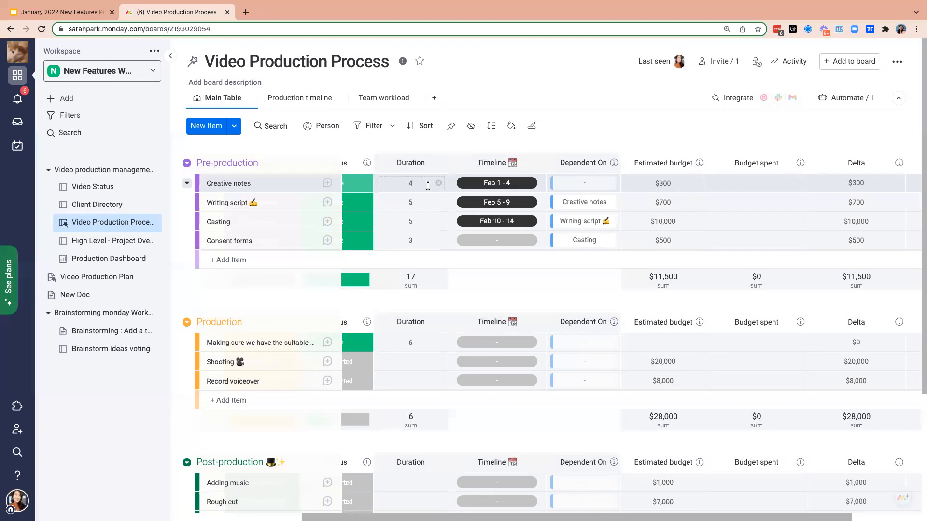
click(498, 261)
click(685, 145)
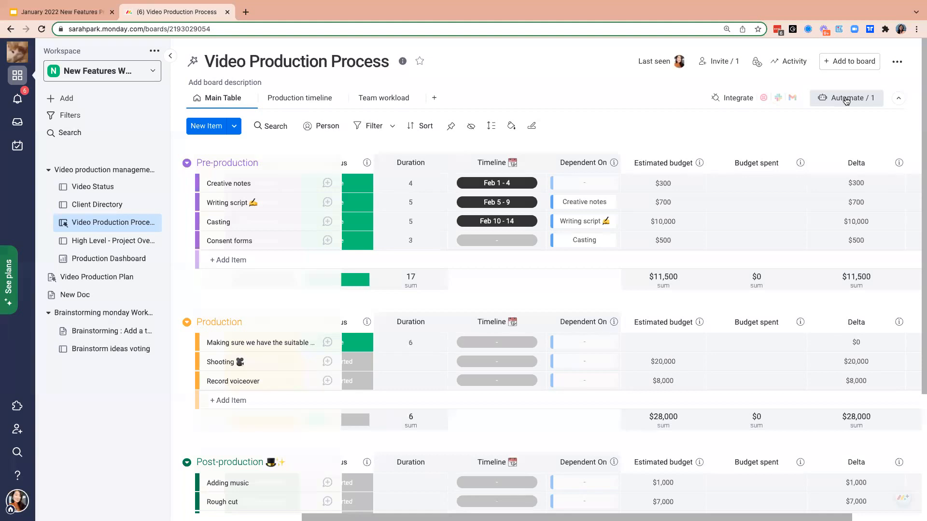
- View the column types available for a new board column, followed by the account options
scroll(882, 162, right, 2)
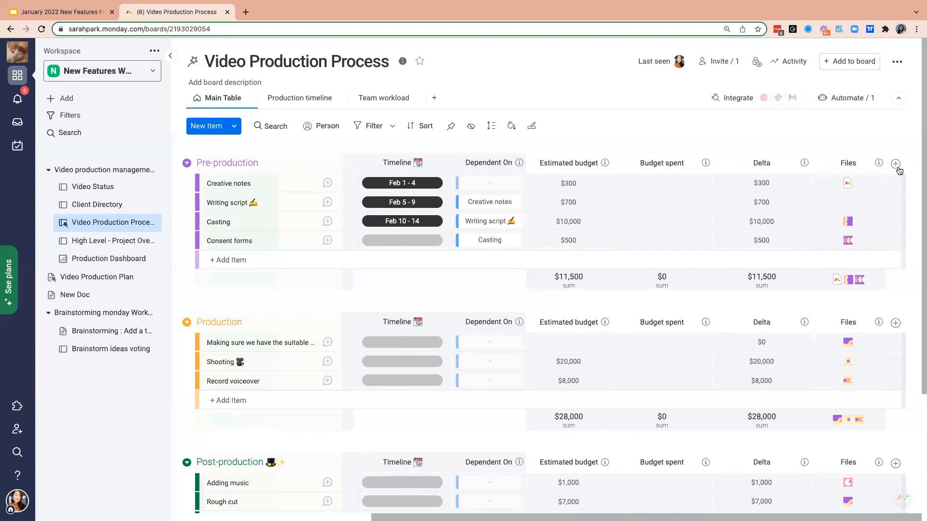
click(896, 165)
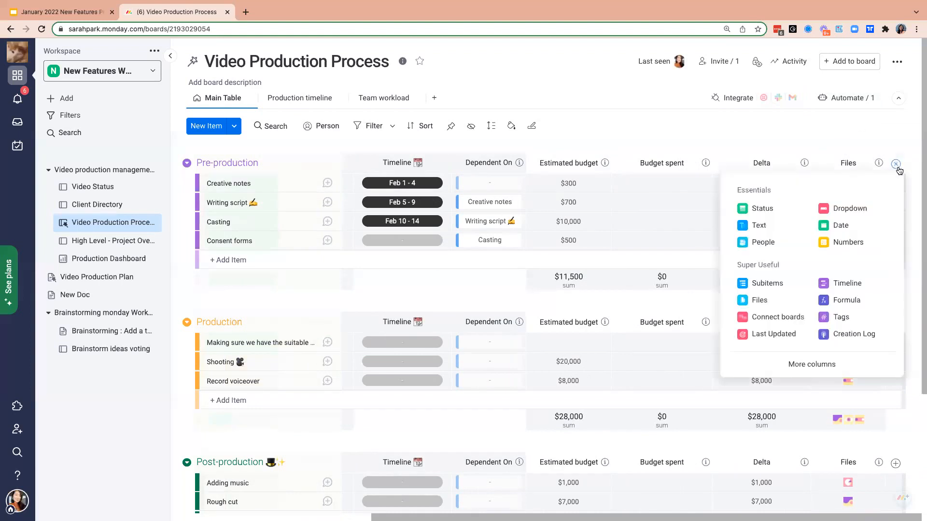
click(786, 129)
scroll(668, 249, left, 3)
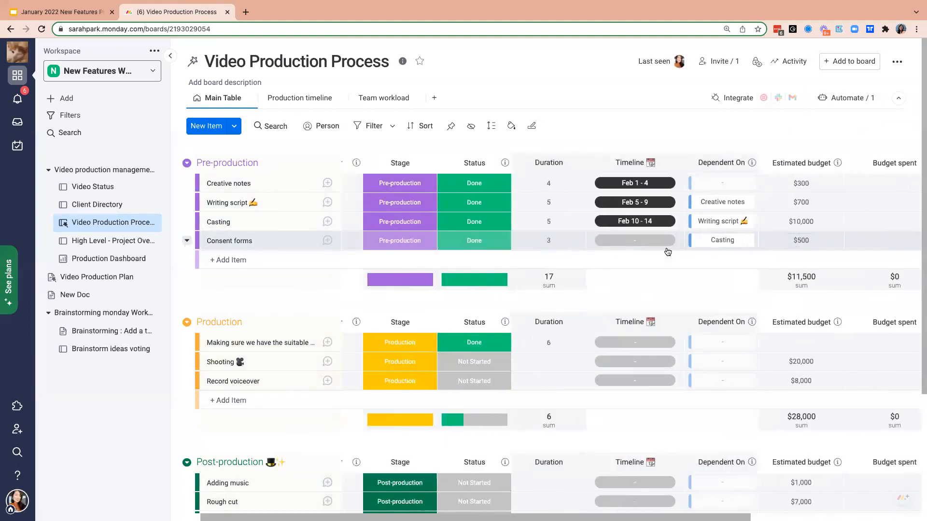
scroll(668, 251, left, 1)
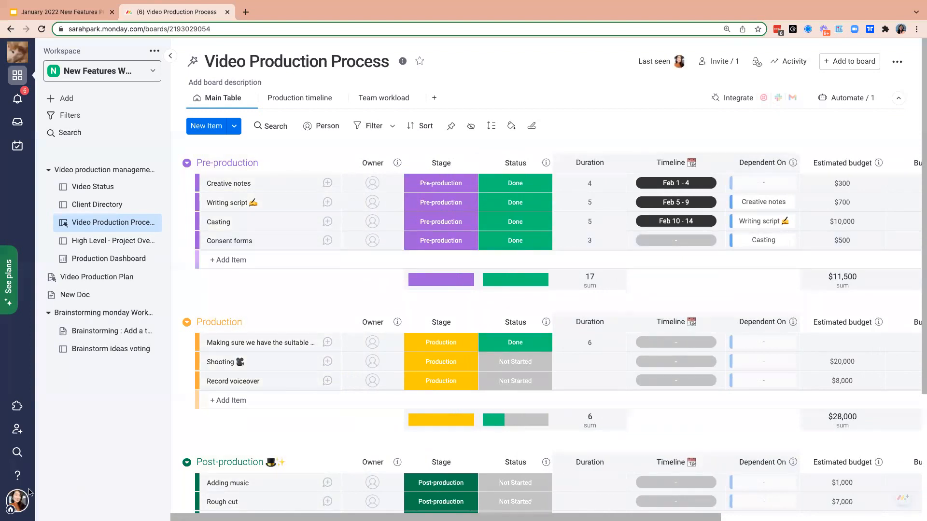
click(16, 502)
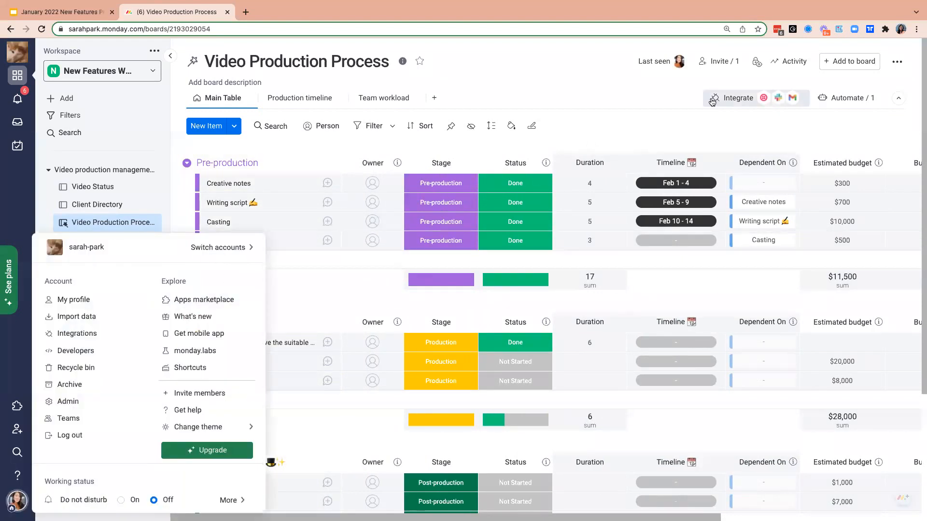
click(598, 132)
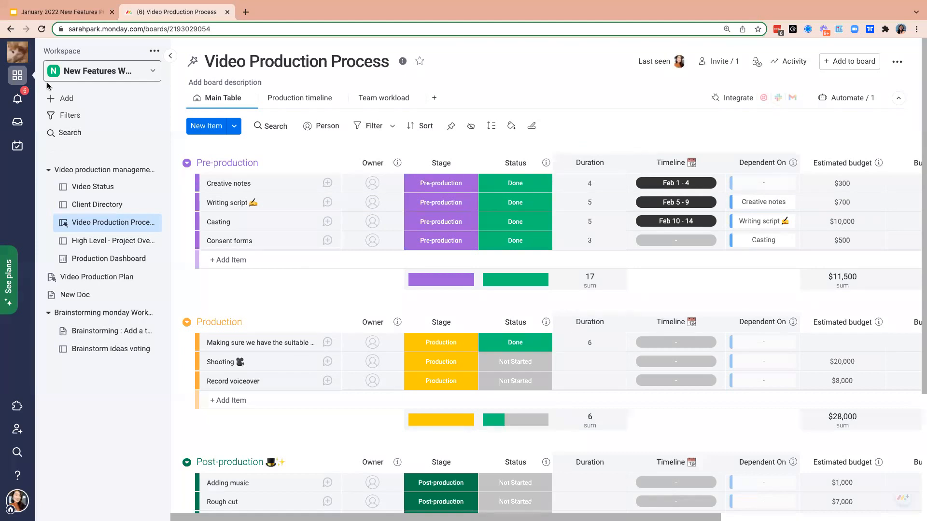
- Switch to the January 2022 New Features Presentation in Google Slides and show the Housekeeping slide
click(57, 15)
click(77, 156)
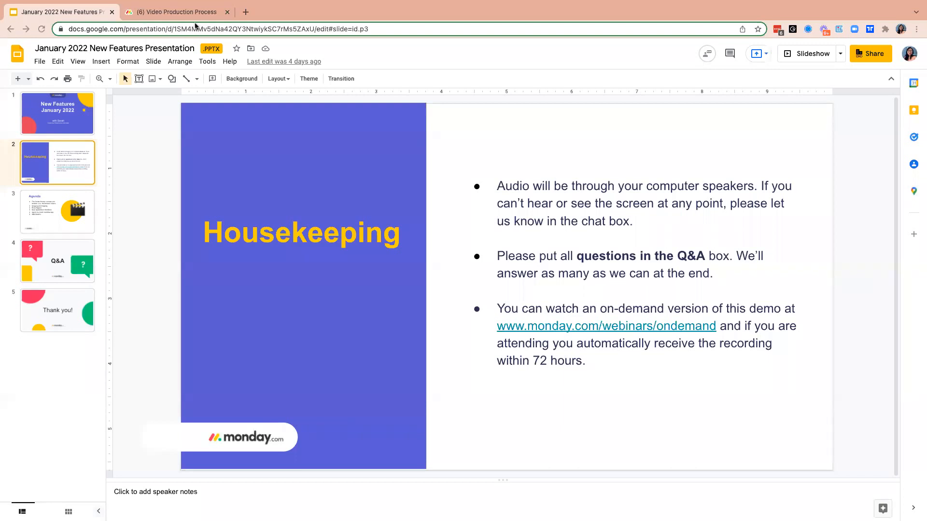
- Return to monday.com's Video Production Process board and add a subitem to the Creative notes item
click(184, 13)
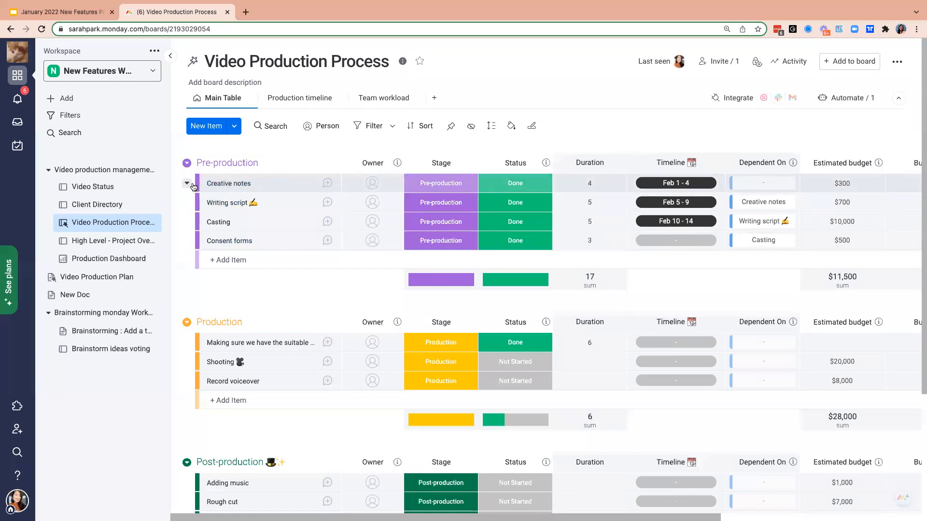
click(188, 184)
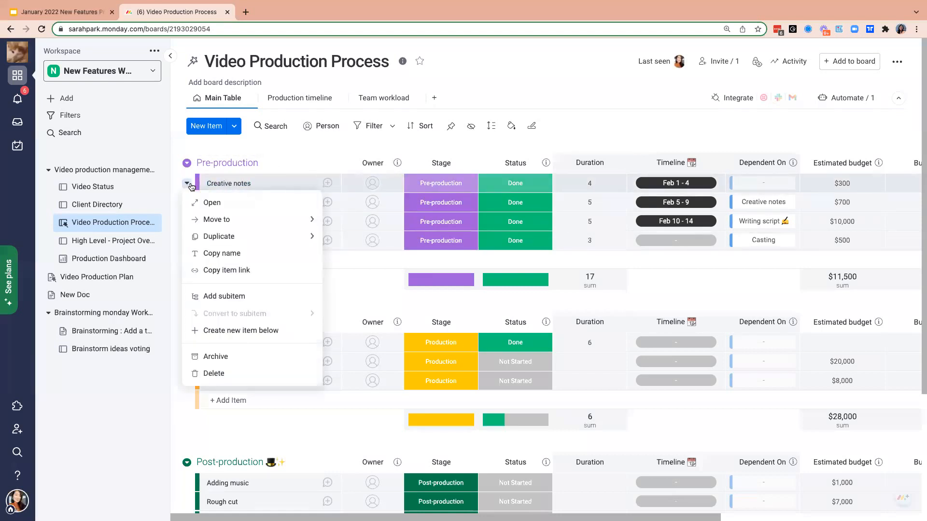
click(231, 303)
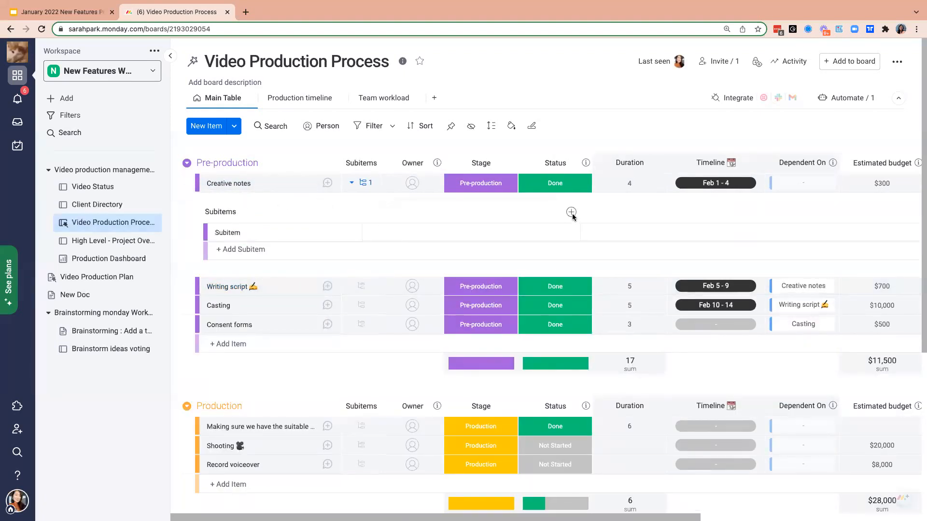
- Add the Timeline + Numeric combo from the Column Center to the Creative notes subitems
click(572, 215)
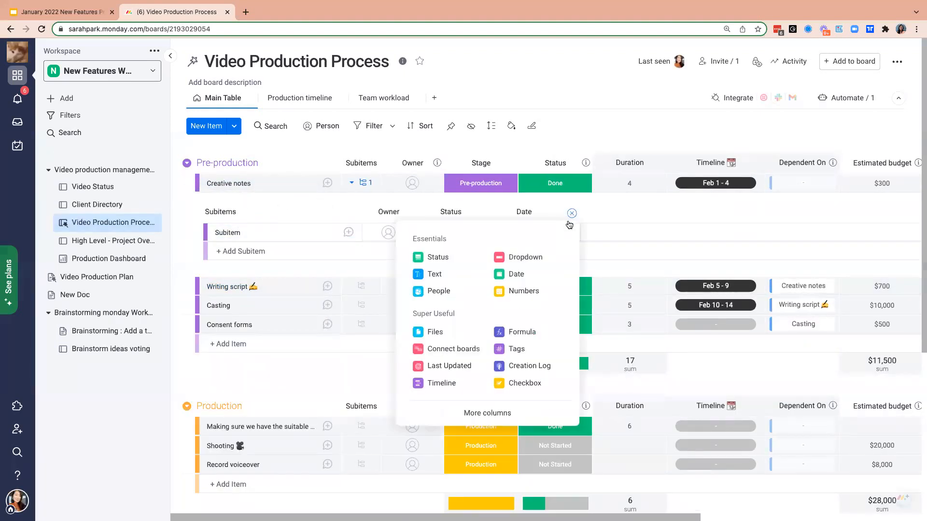
click(494, 420)
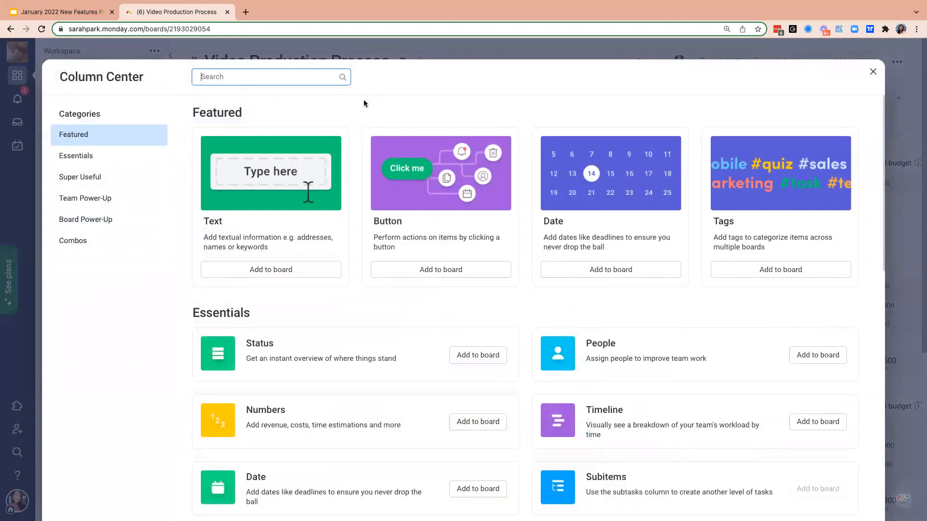
click(114, 242)
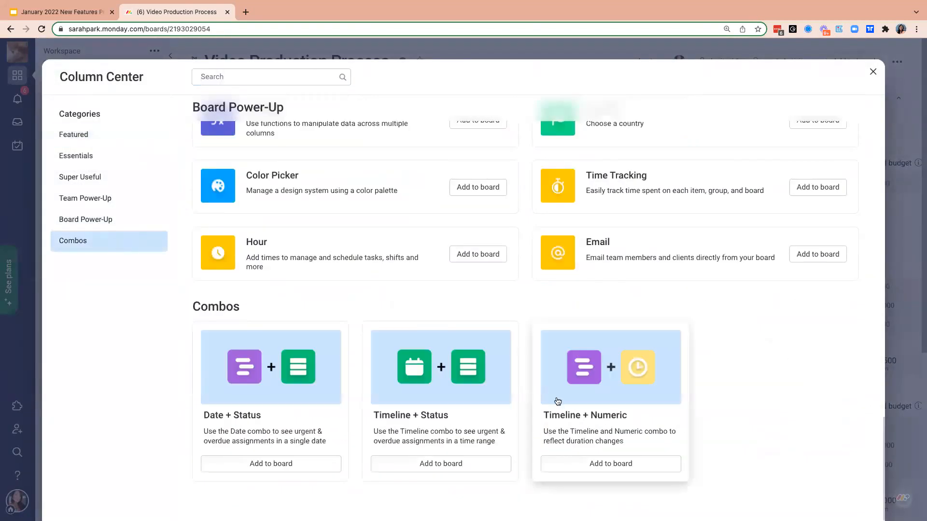
click(558, 401)
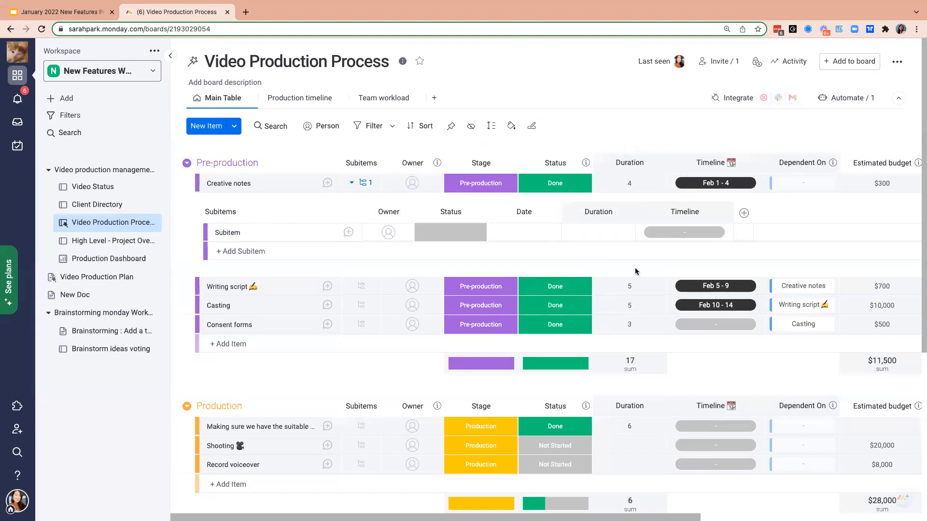
- Clear the timeline dates of the Casting item in the Pre-production group
scroll(623, 264, right, 2)
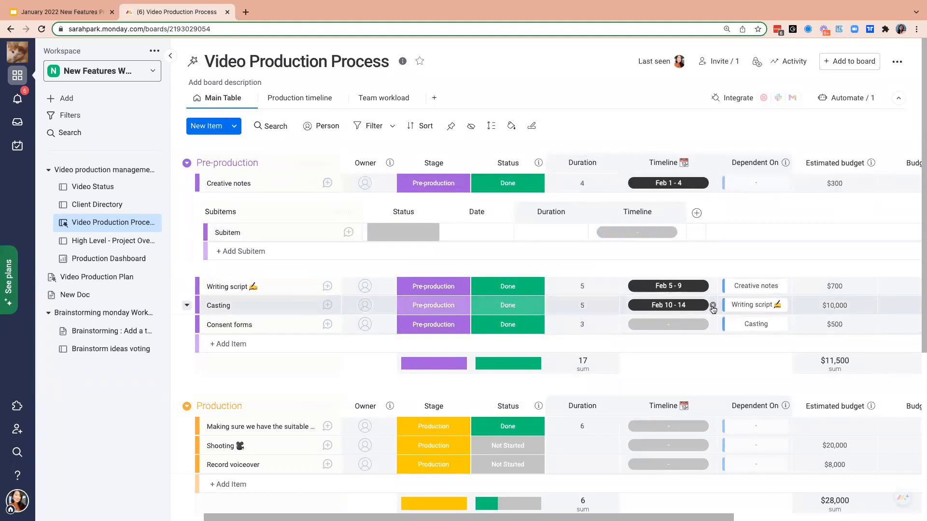
click(713, 306)
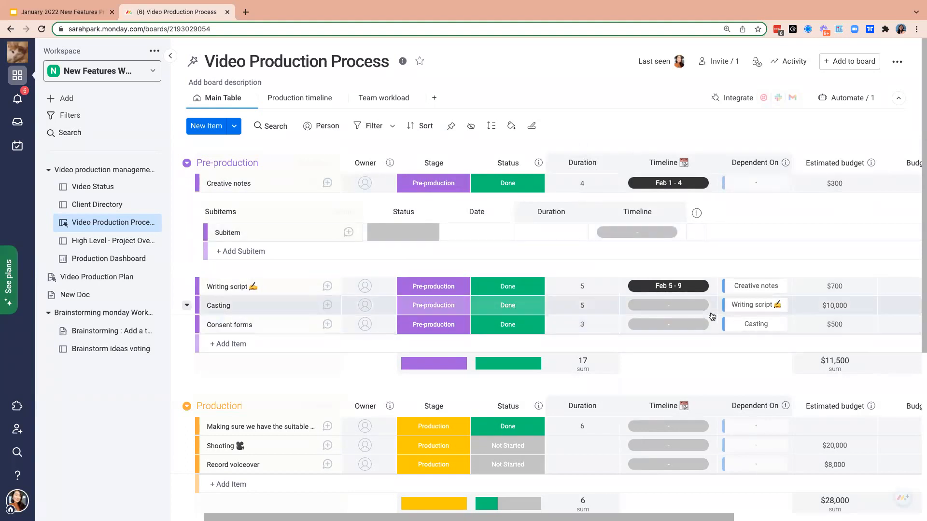
click(686, 305)
click(734, 193)
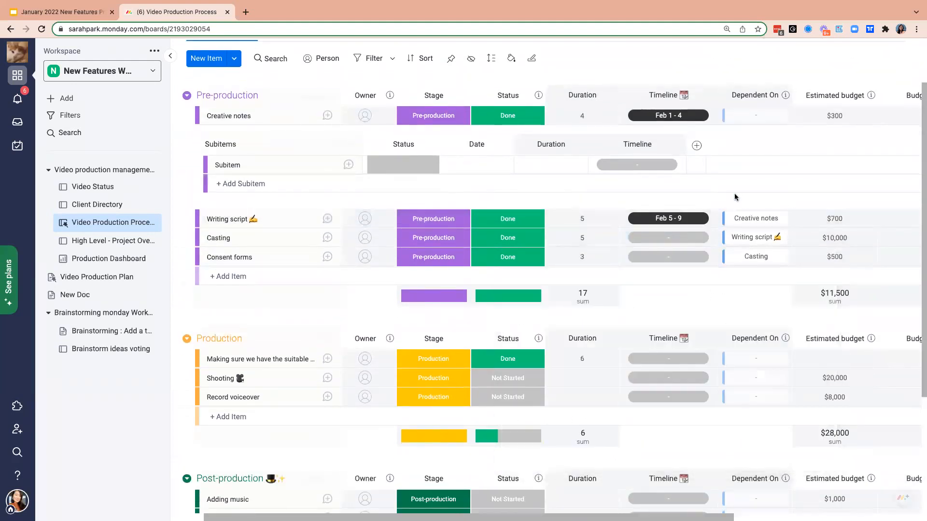
- Remove the Dependent On links from the Casting, Writing script and Consent forms items
click(784, 239)
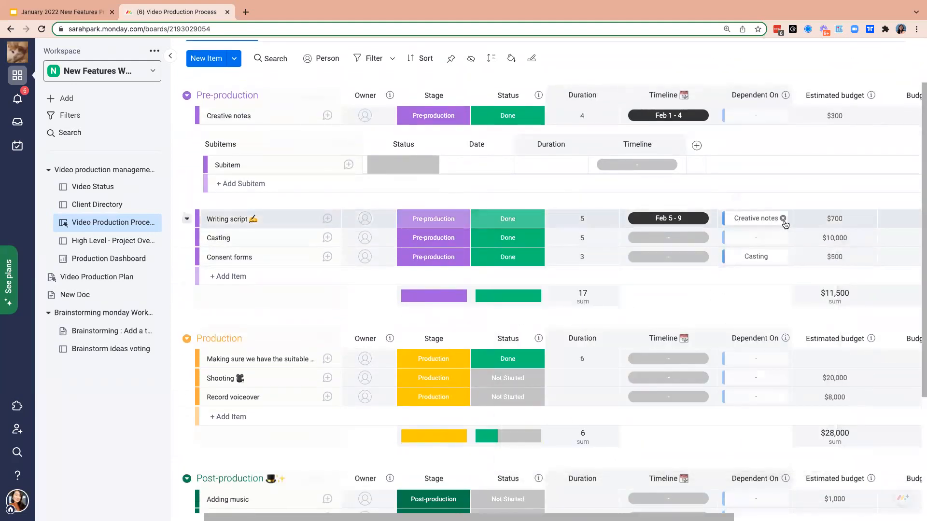
click(784, 219)
click(785, 257)
click(770, 260)
- Browse the items Casting can depend on, search them for "cast", and close the item chooser
click(767, 244)
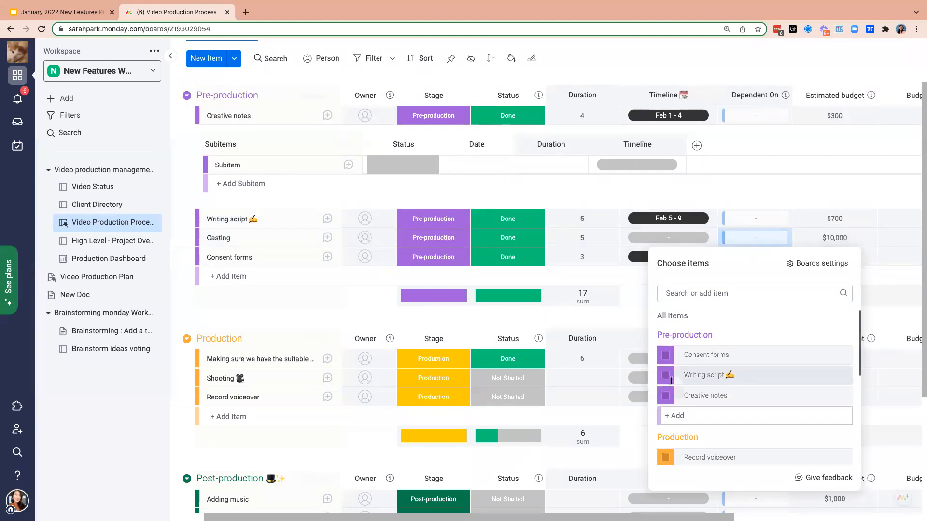
scroll(686, 406, down, 3)
scroll(689, 419, down, 2)
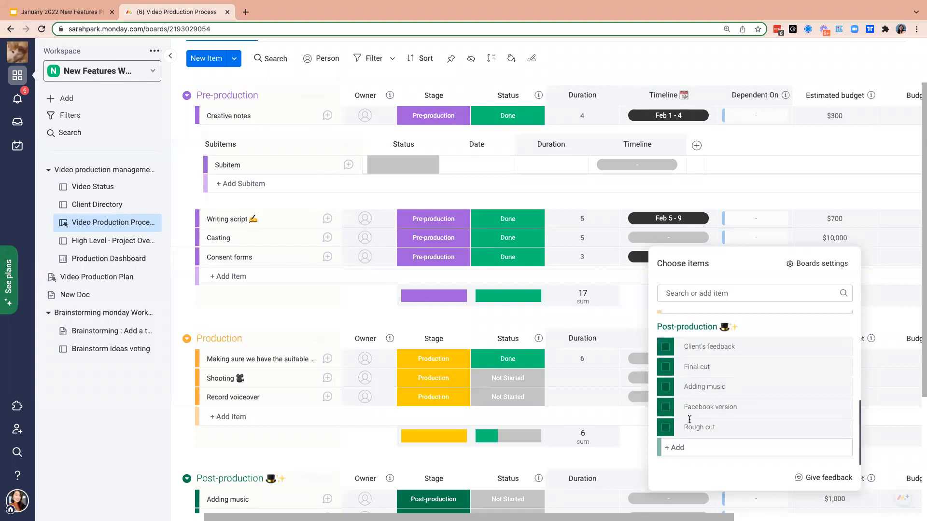
click(726, 293)
text(cast)
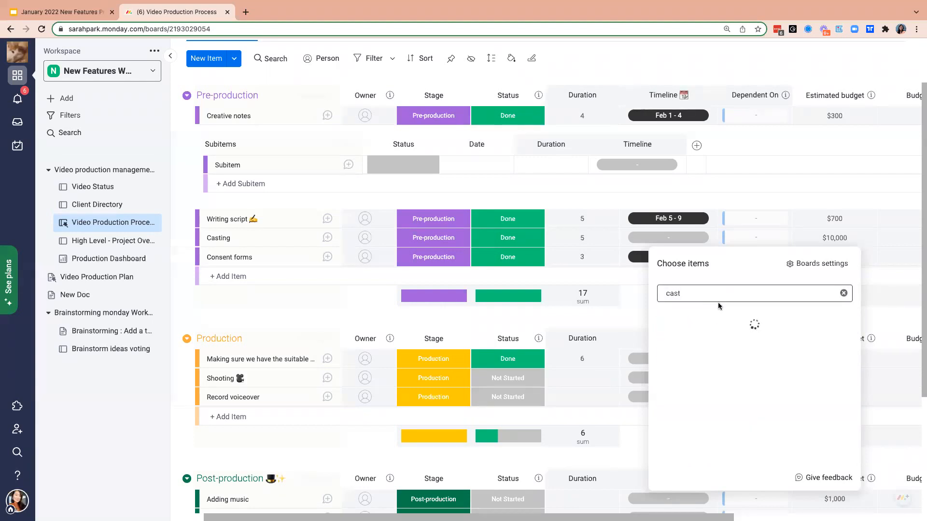
click(844, 294)
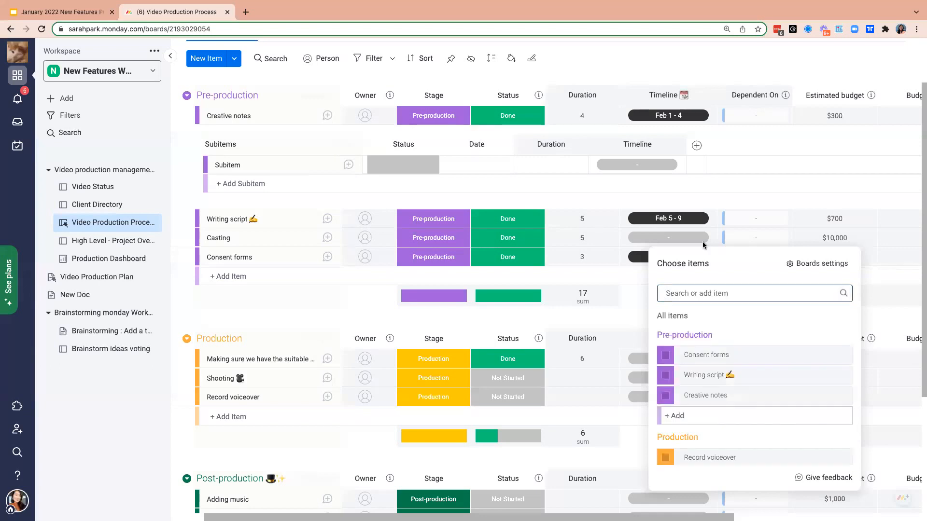
click(638, 309)
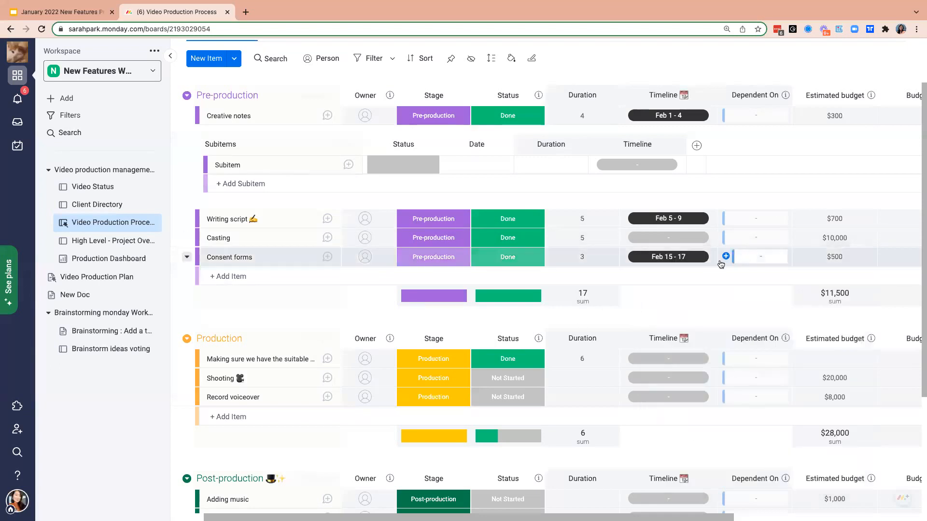
- Reopen Casting's dependency choices, search them for "cas", clear the search and return to the board
click(754, 238)
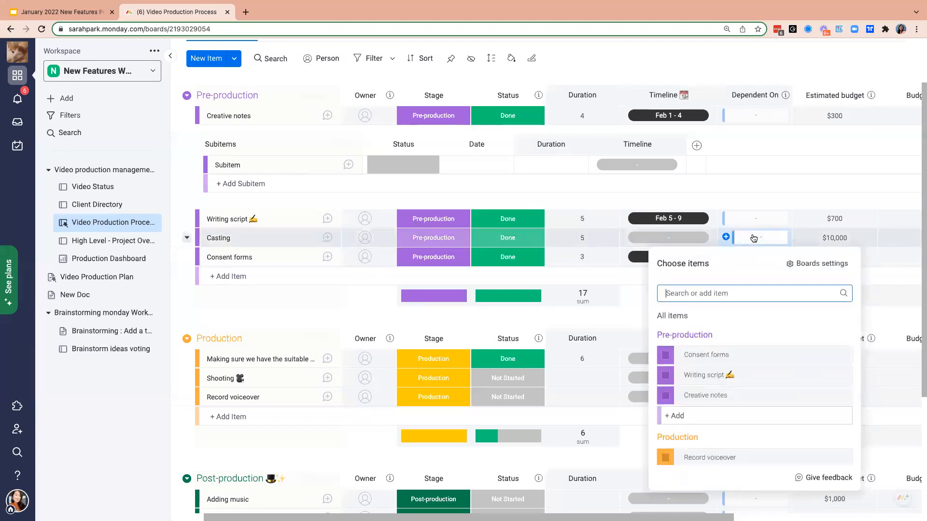
scroll(710, 368, down, 1)
scroll(711, 367, down, 4)
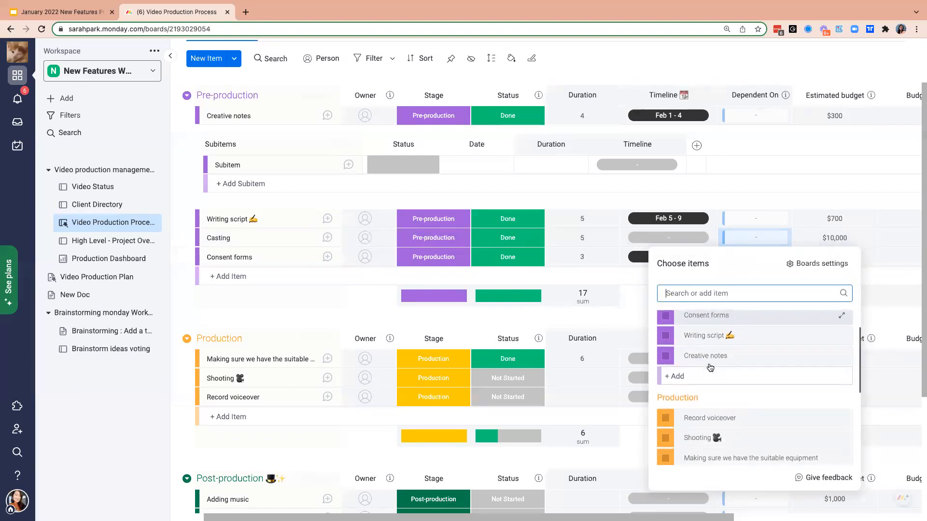
scroll(710, 367, up, 2)
text(cas)
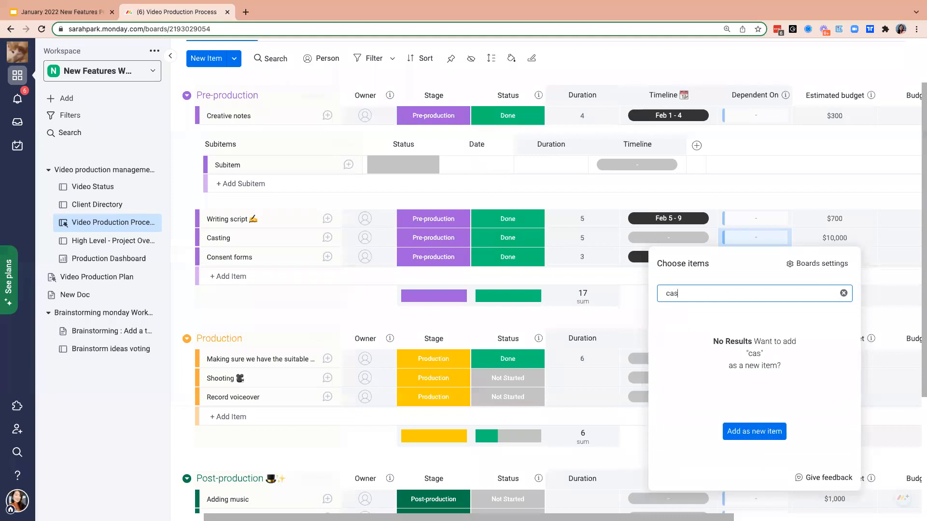
click(843, 293)
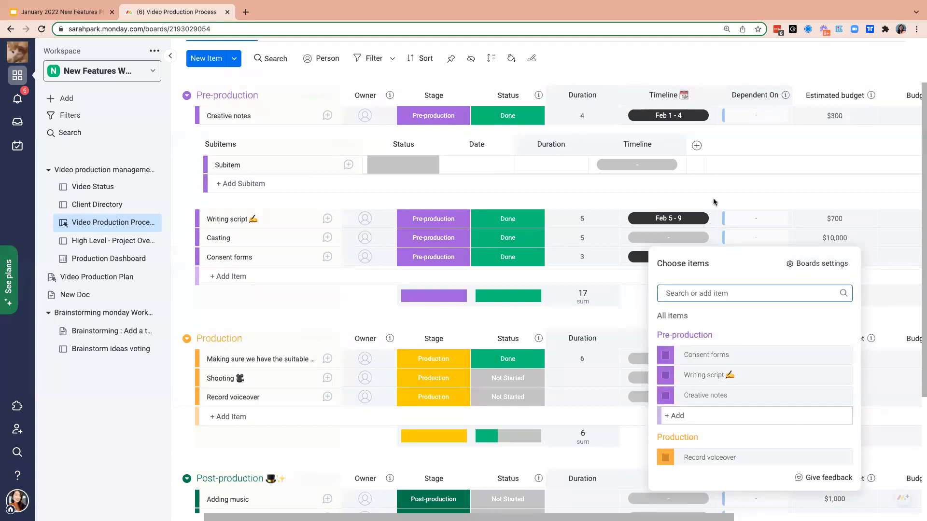
click(725, 218)
click(725, 196)
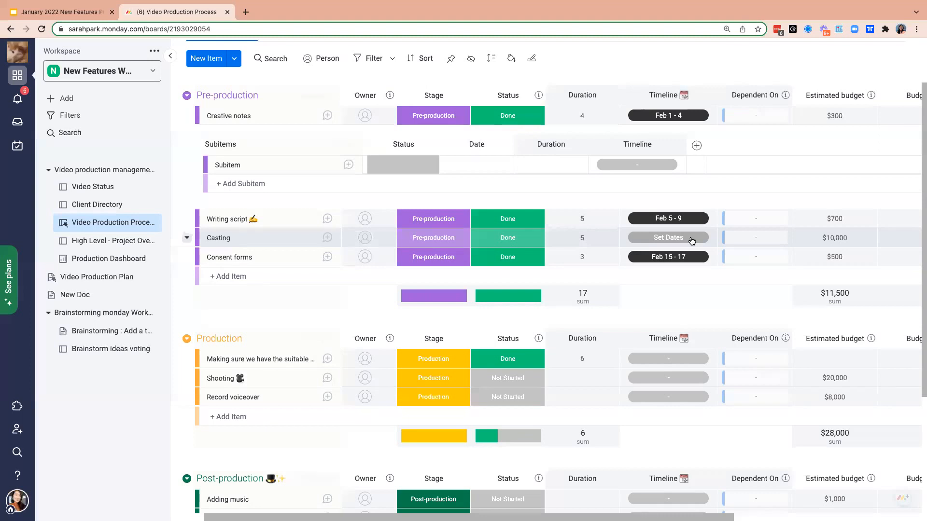
scroll(691, 240, up, 2)
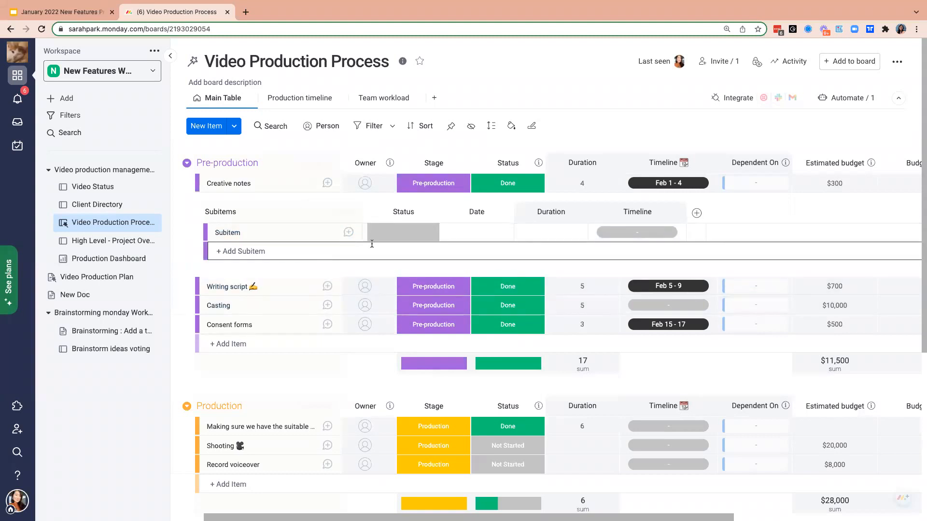
- Draft an update on the Creative notes subitem with the Face Throwing a Kiss emoji, copy the emoji and close the update
click(348, 233)
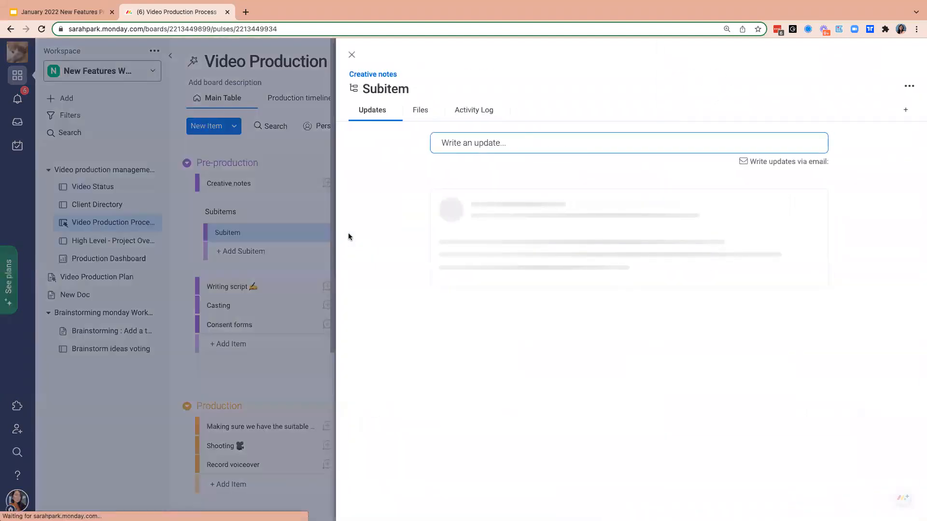
click(516, 142)
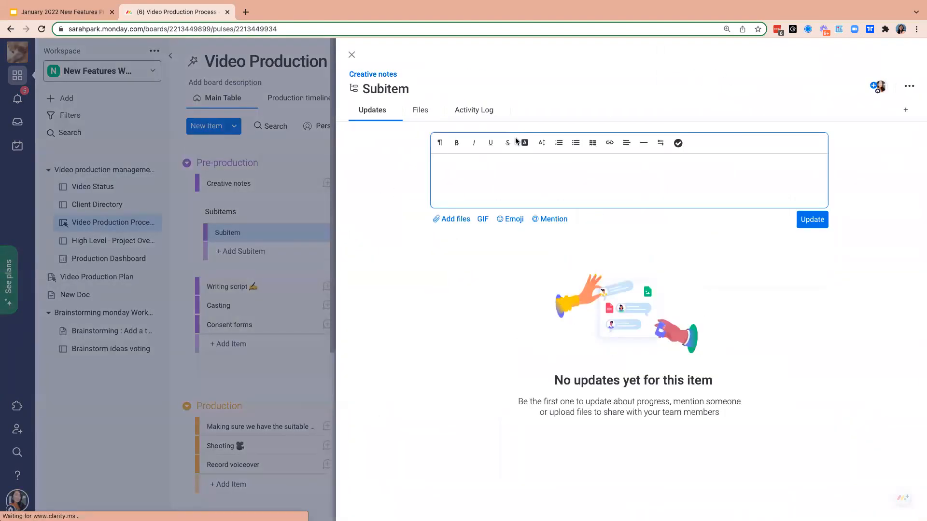
click(506, 221)
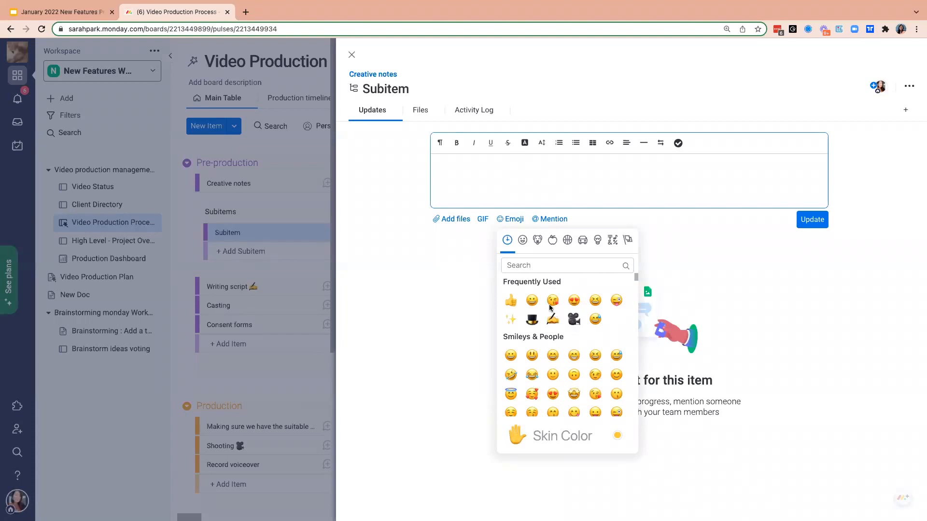
scroll(551, 308, down, 1)
scroll(551, 308, up, 1)
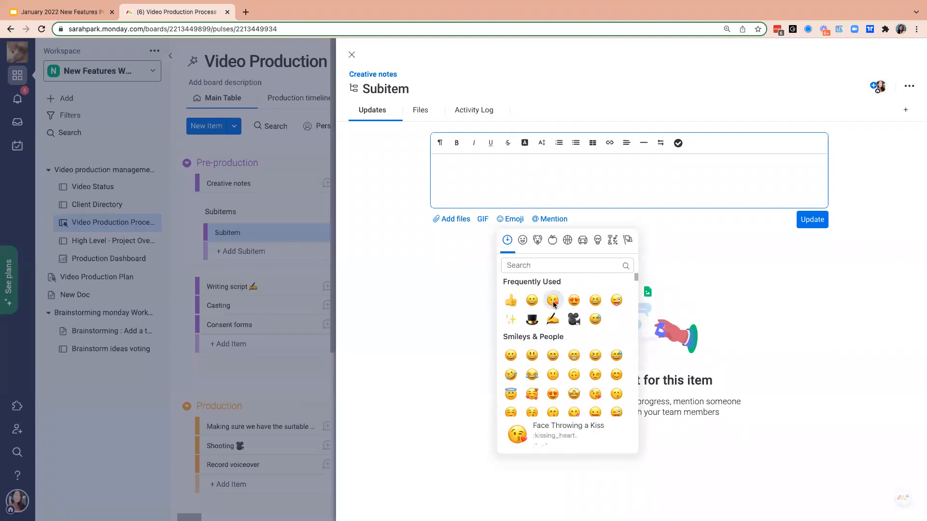
click(552, 306)
click(427, 172)
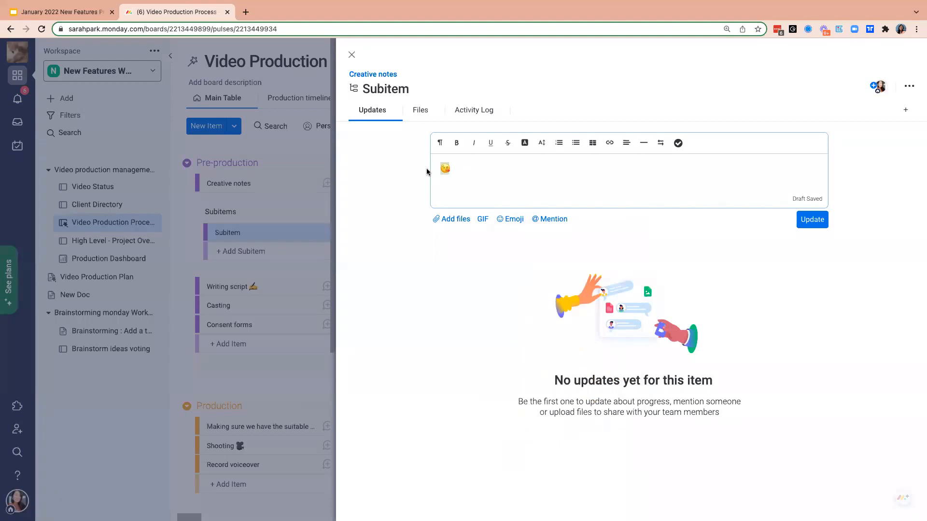
click(352, 54)
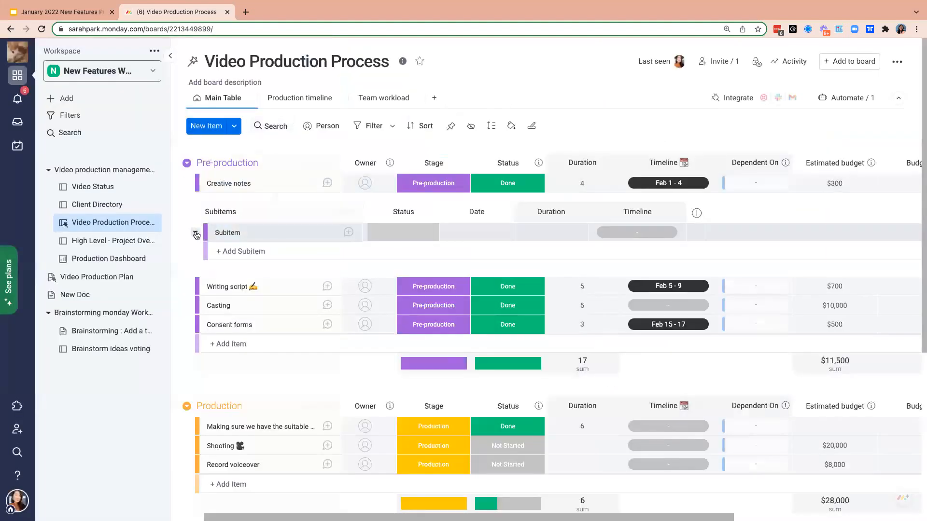
- Delete the subitem under Creative notes in the Pre-production group
click(195, 232)
click(234, 409)
click(592, 121)
- Try adding the 😘 emoji to the Pre-production group title and remove it again
click(286, 166)
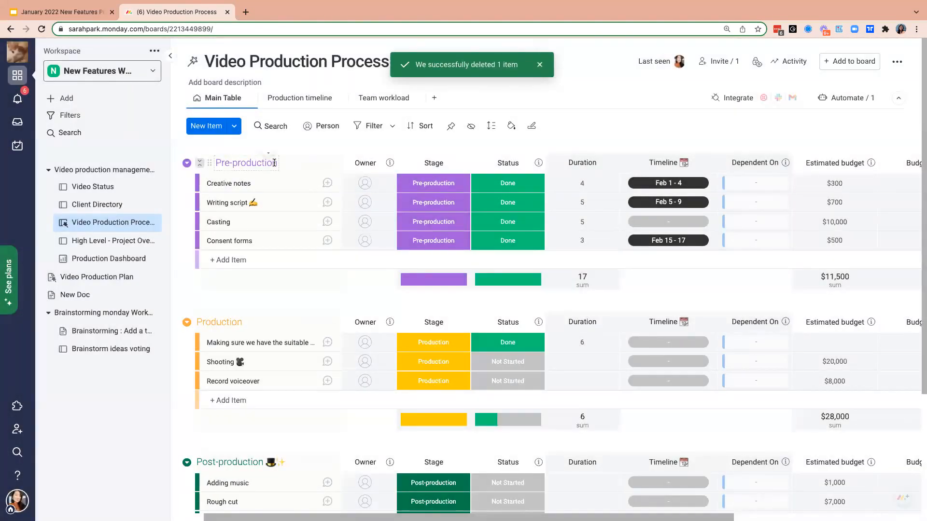
text(😘)
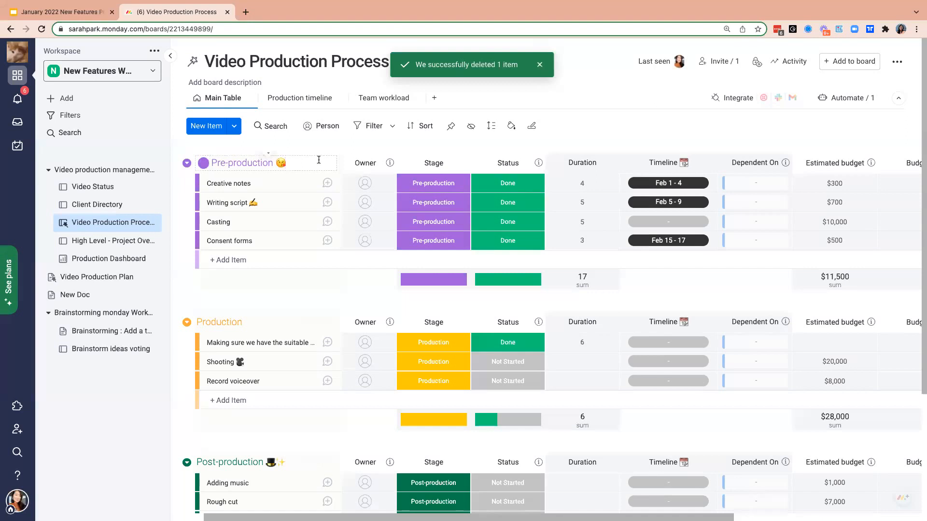
key(BackSpace)
key(Return)
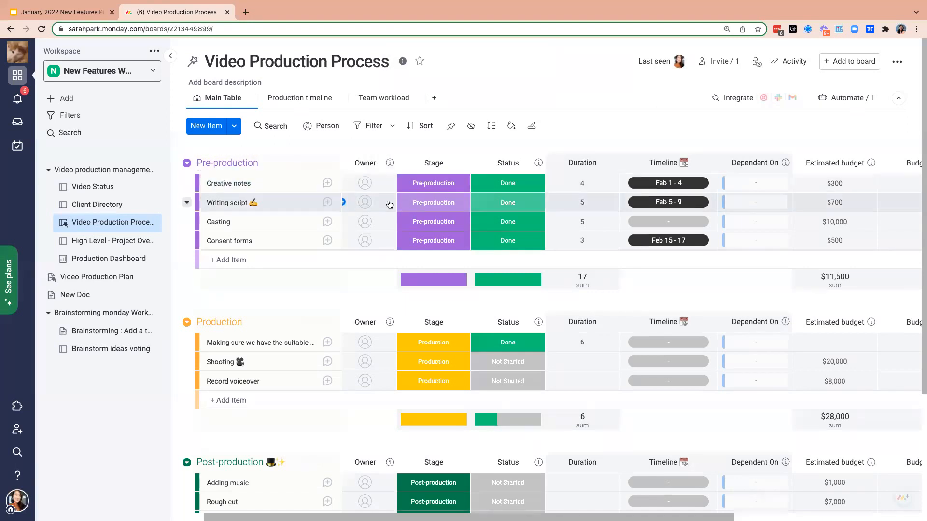
- Look at the emoji choices available for an update on the Creative notes item, and return to the board without posting
scroll(389, 204, left, 1)
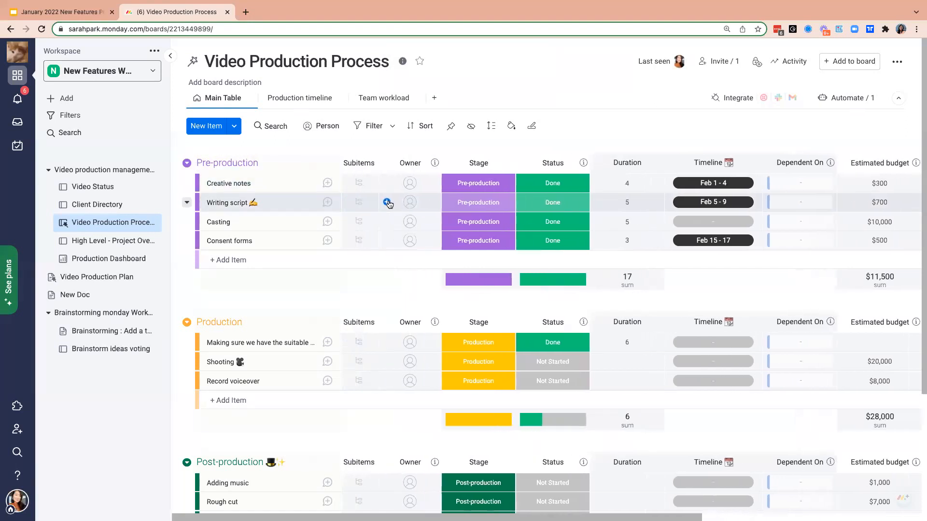
click(328, 184)
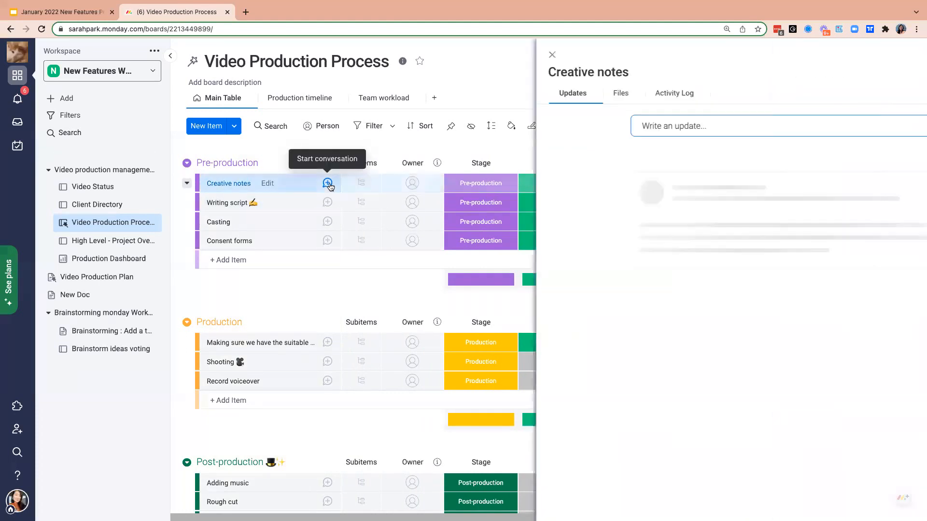
click(523, 127)
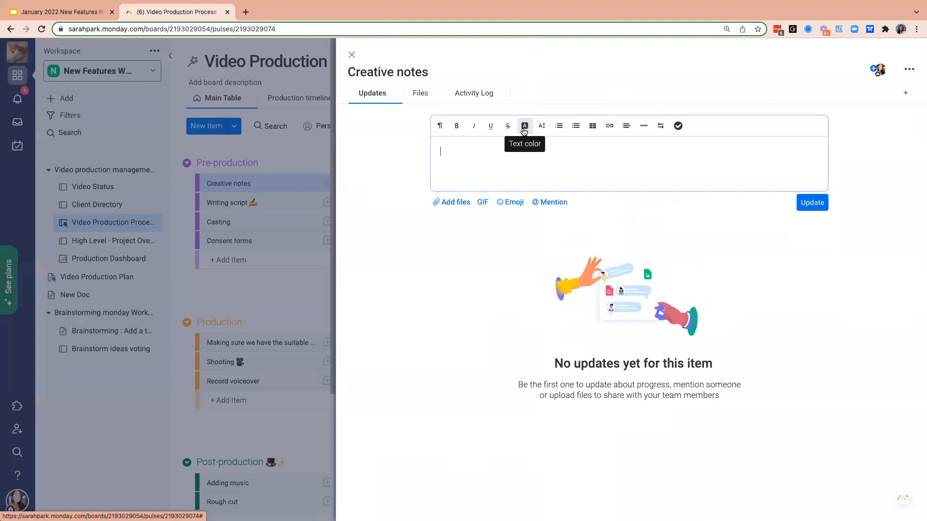
click(510, 202)
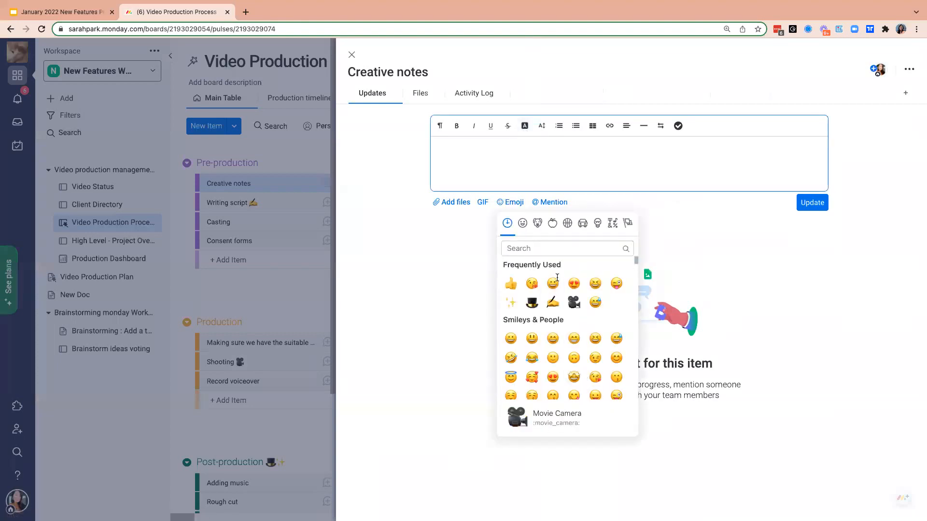
click(353, 58)
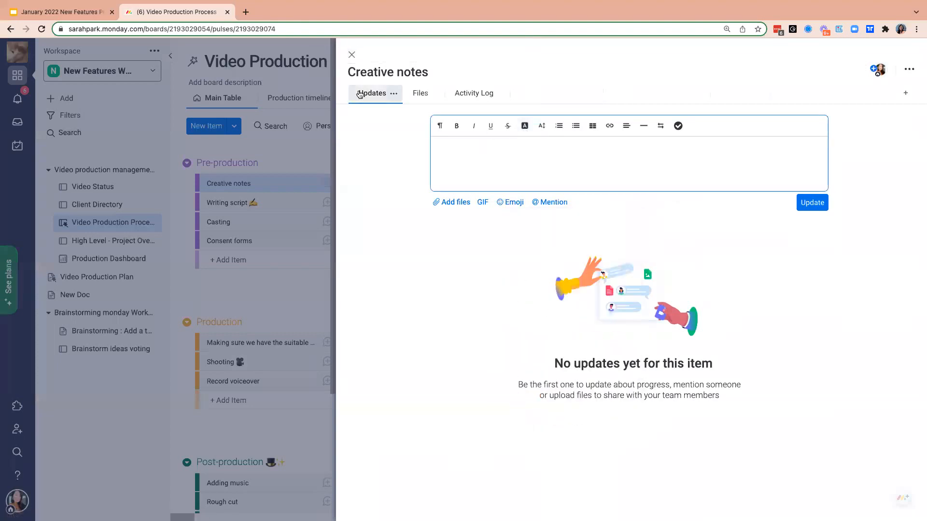
click(352, 56)
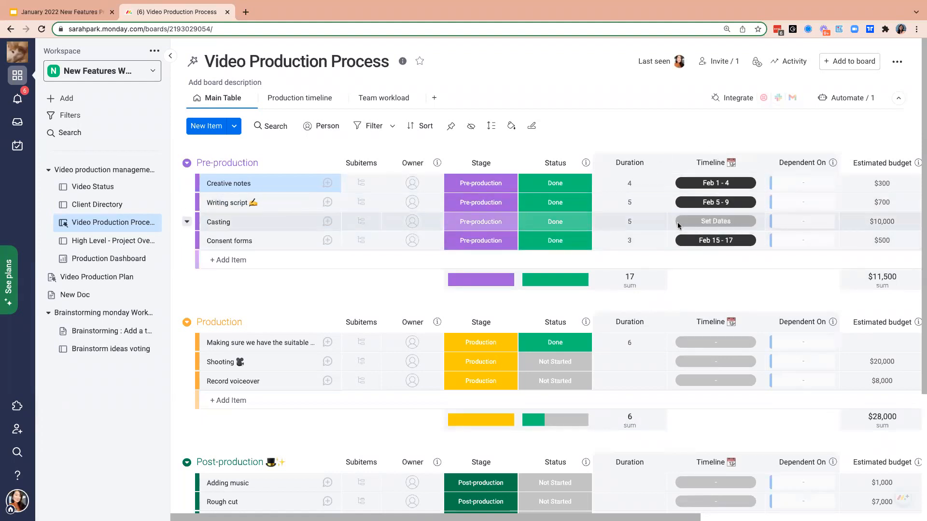
- Clear the duration of the Casting item in the Pre-production group
click(654, 221)
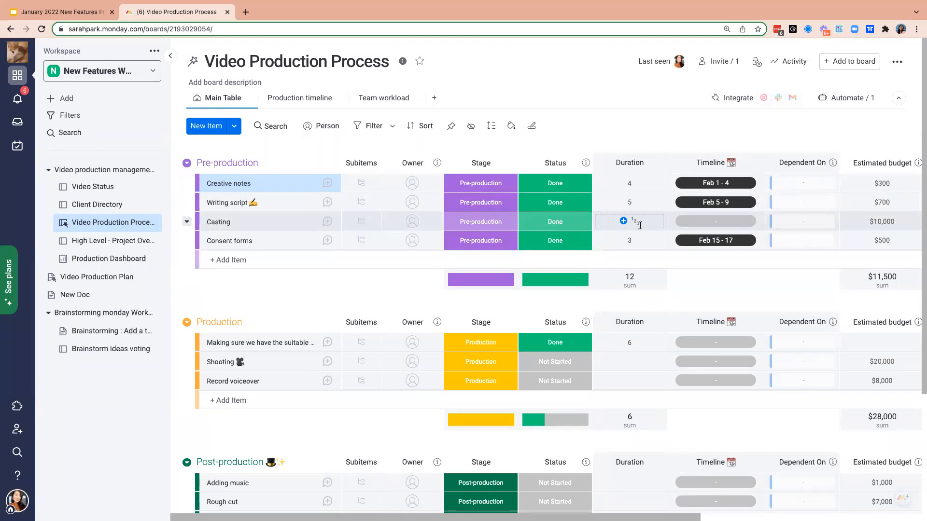
- Set Timeline Weekends to Hide Weekends in the account's general admin settings, save the changes and return to the board
click(22, 498)
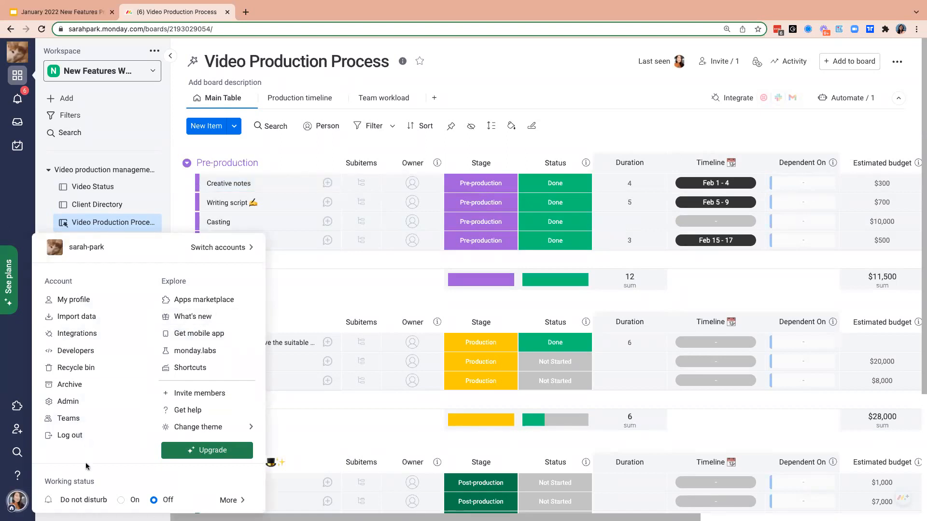
click(92, 402)
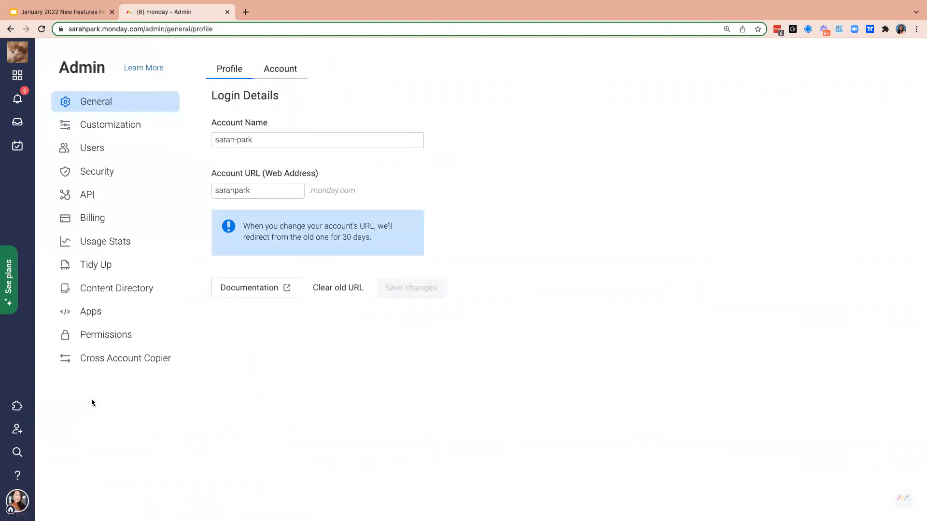
click(18, 503)
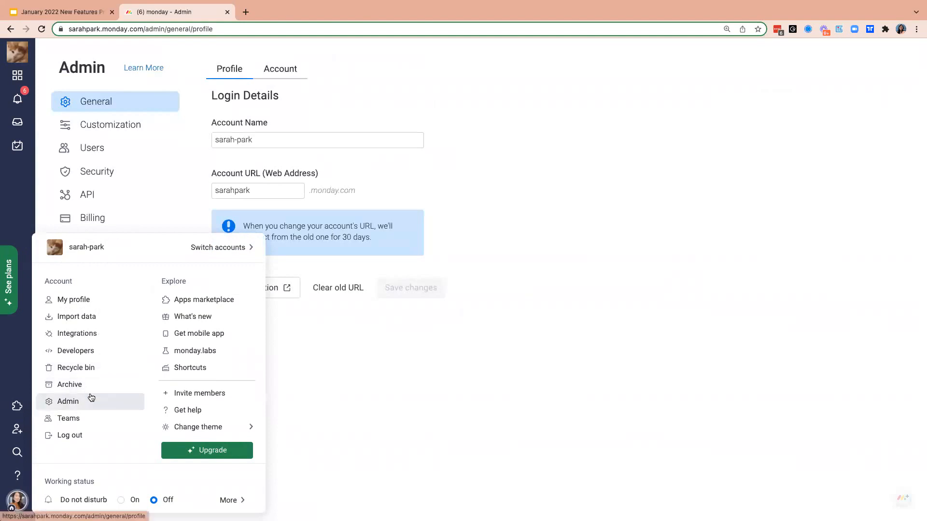
click(284, 69)
click(218, 240)
click(386, 359)
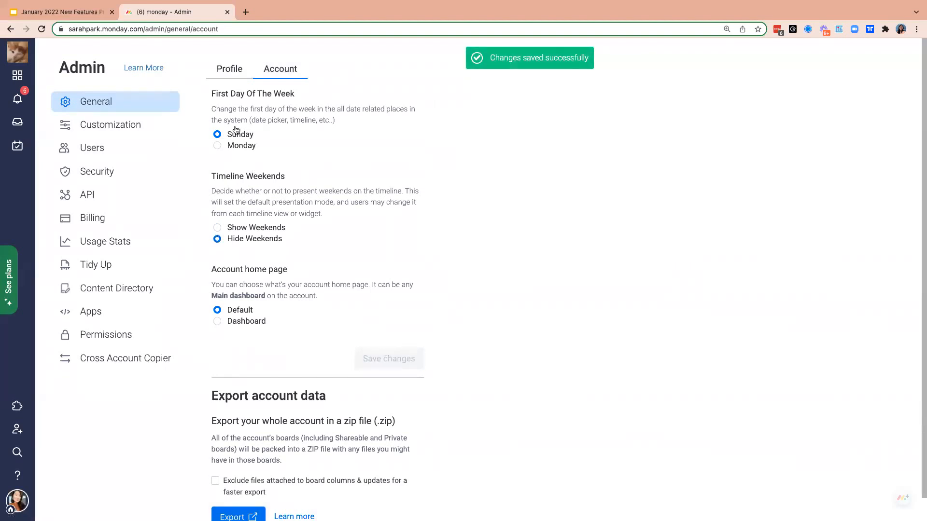
click(18, 75)
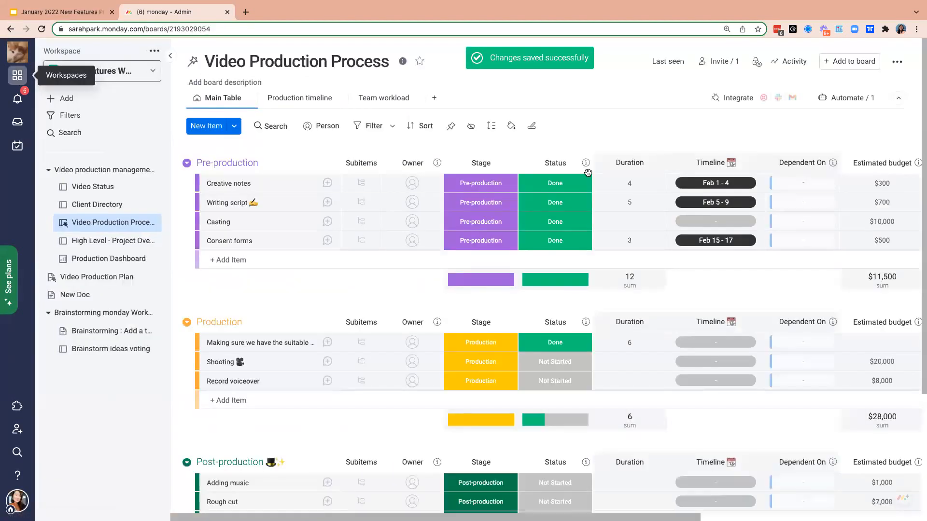
- Make Writing script dependent on Creative notes, Casting on Writing script, and Consent forms on Casting
click(804, 205)
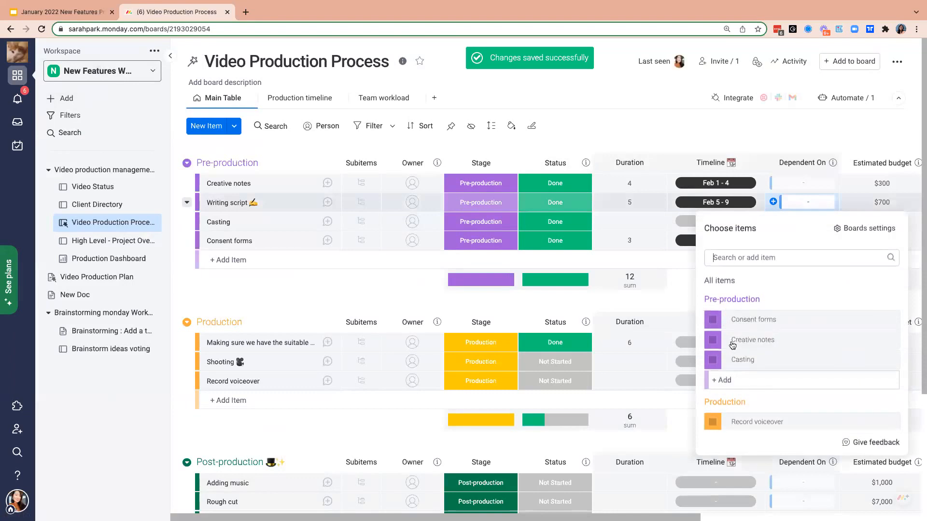
click(719, 347)
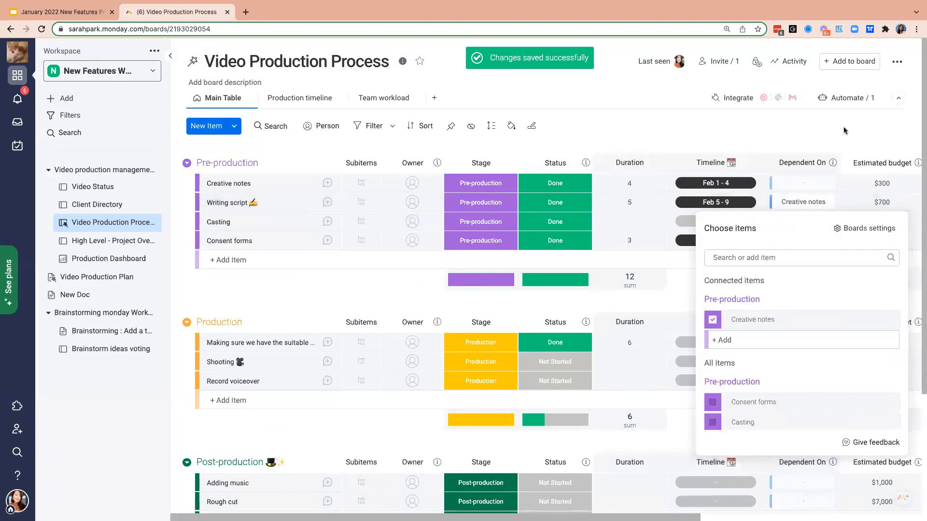
click(825, 172)
click(804, 221)
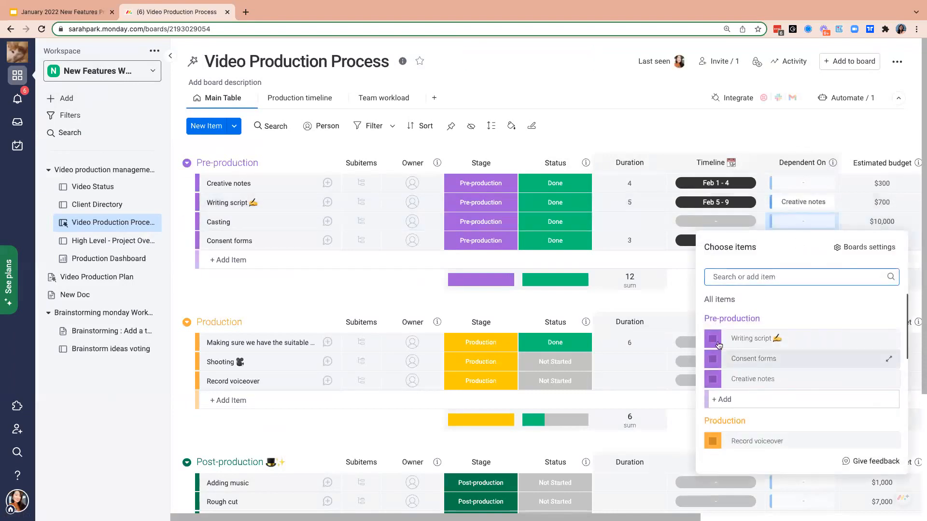
click(713, 340)
click(839, 120)
click(806, 244)
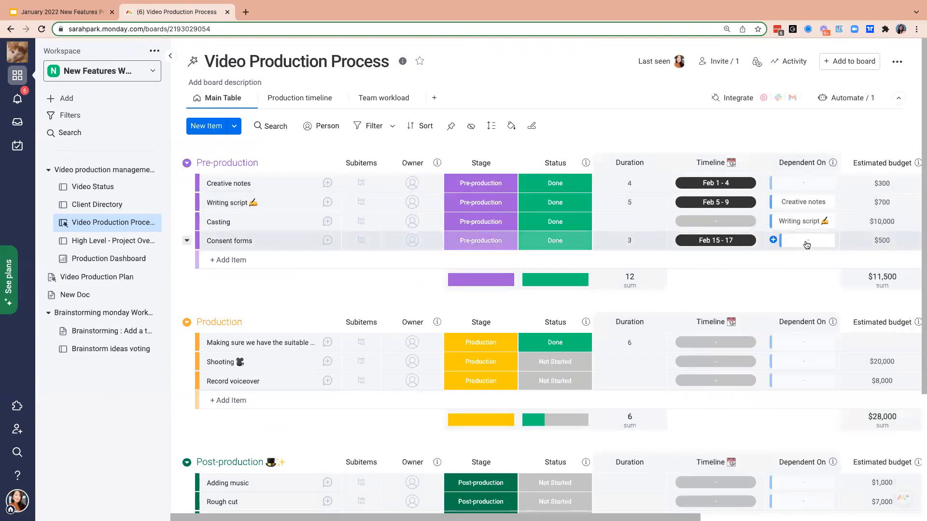
click(713, 399)
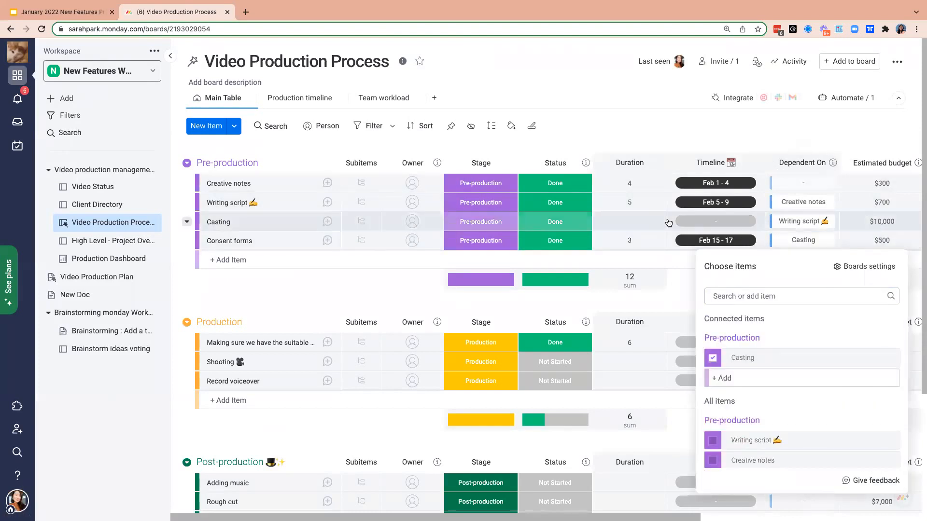
- Set the duration of the Casting item to 5
click(644, 221)
click(644, 221)
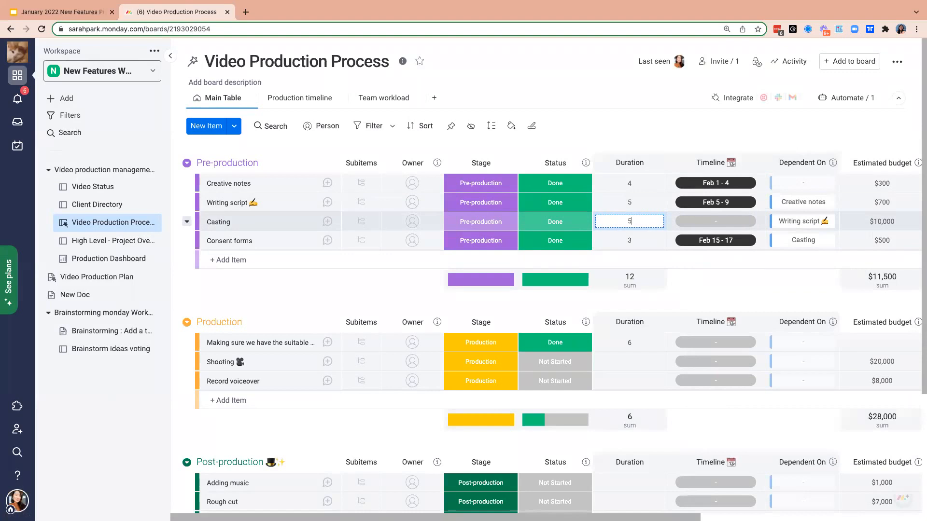
key(Return)
- Clear the timeline dates of the Consent forms item and re-enter its duration of 3
click(761, 243)
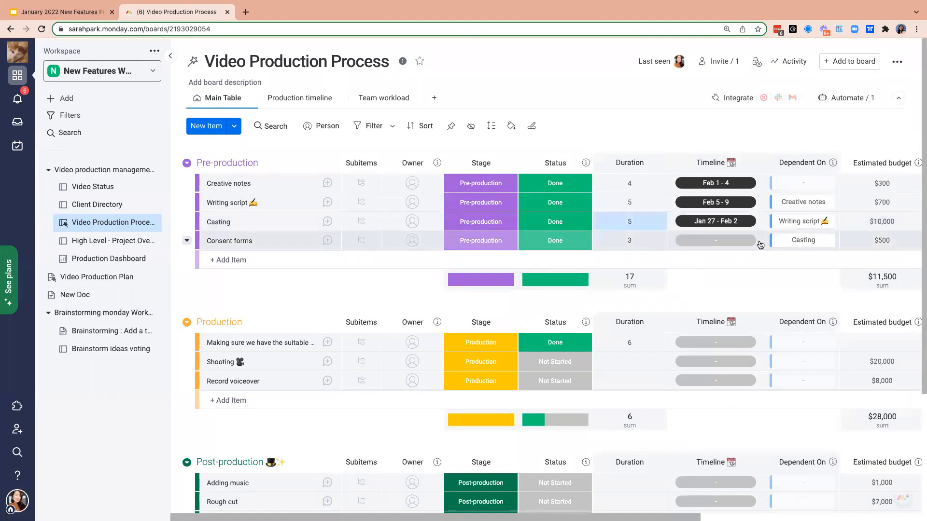
click(639, 244)
key(Return)
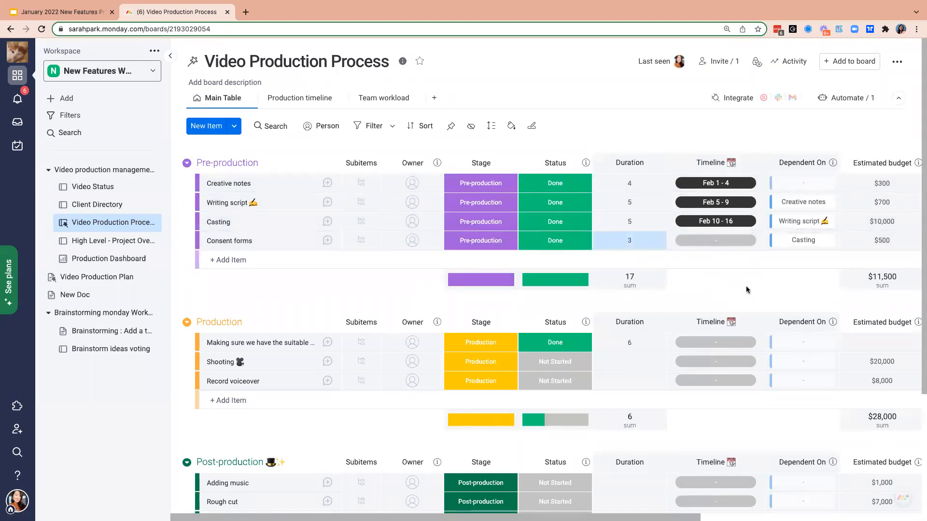
- Clear the durations of all Pre-production items and the timeline dates of Casting, Writing script and Creative notes
click(661, 221)
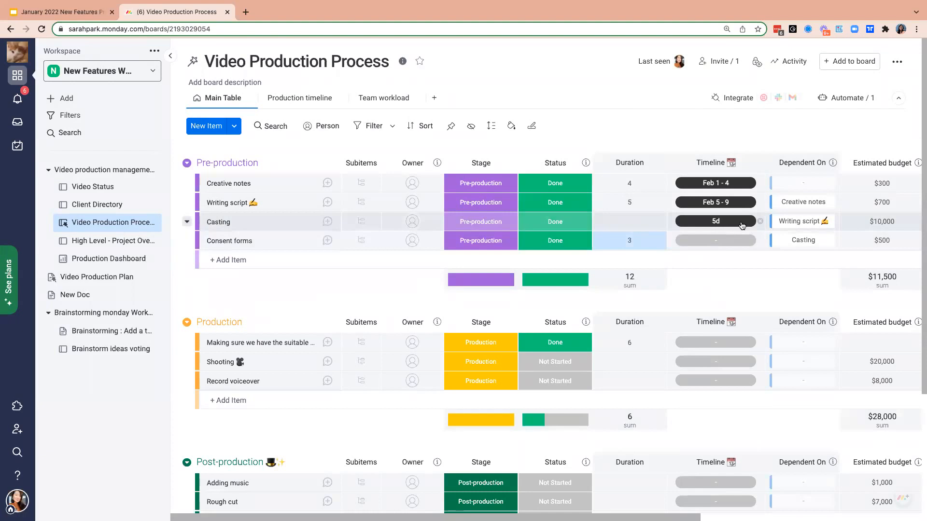
click(760, 221)
click(760, 202)
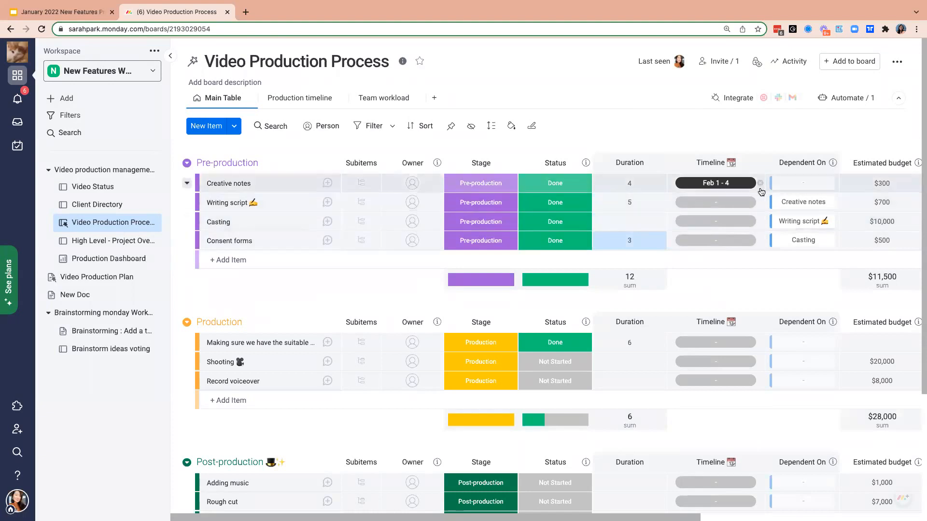
click(760, 183)
click(660, 203)
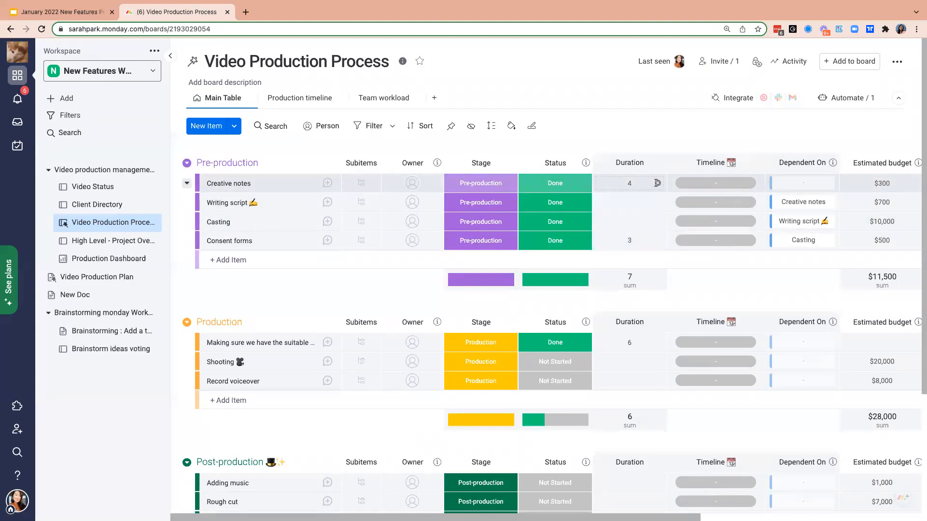
click(657, 183)
click(659, 241)
- Set the duration of the Creative notes item to 2
click(648, 182)
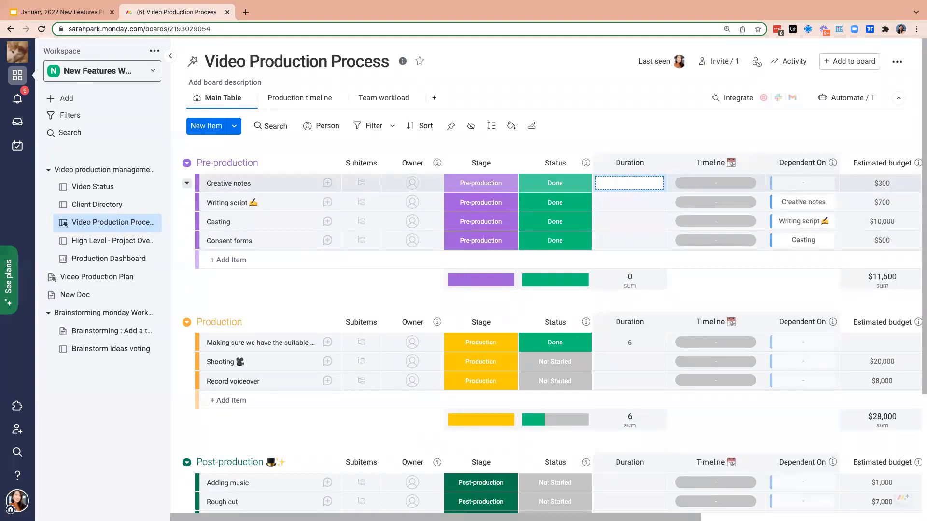
text(2)
key(Return)
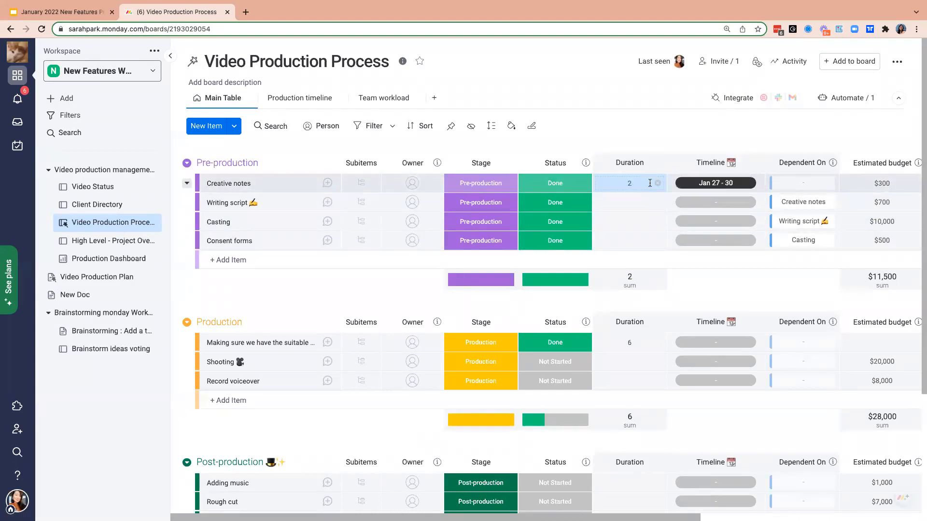
- Set the duration of the Creative notes item to 5 and inspect its timeline dates in the calendar
click(643, 184)
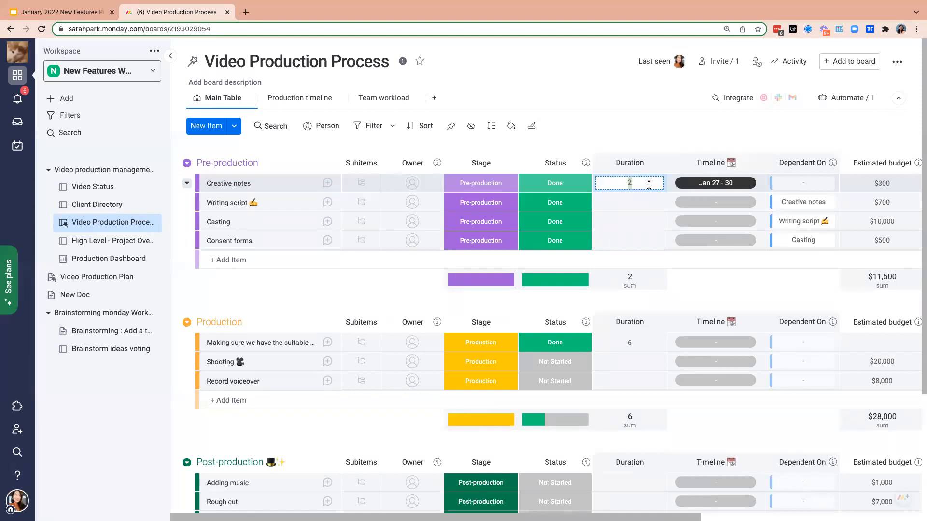
text(5)
key(Return)
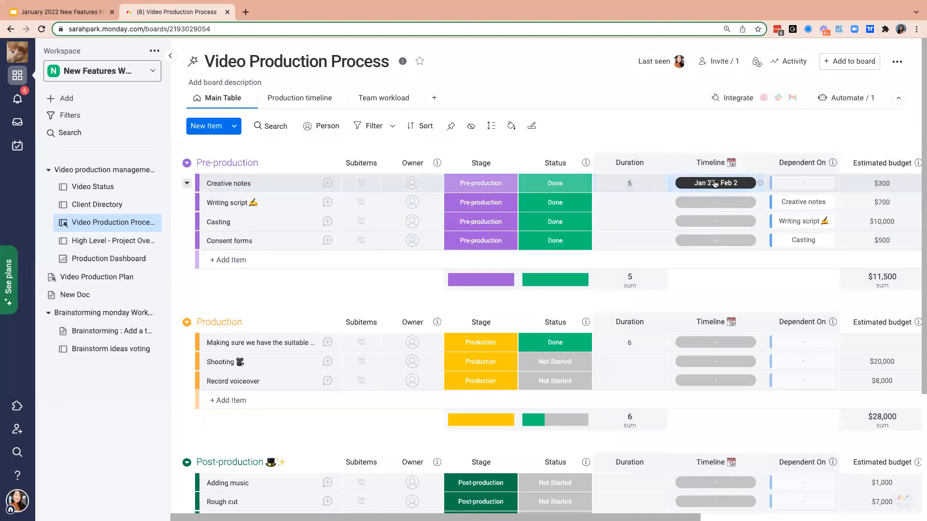
click(715, 183)
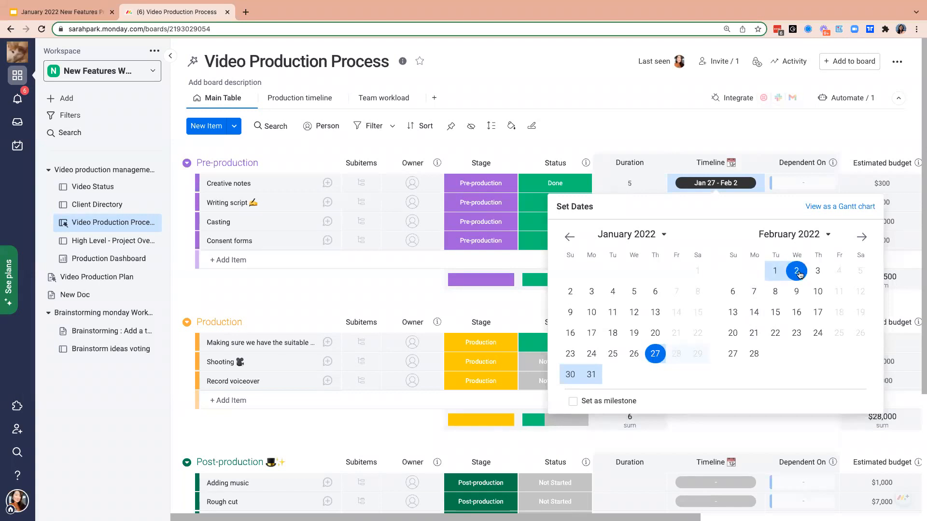
text(5)
key(Return)
click(717, 130)
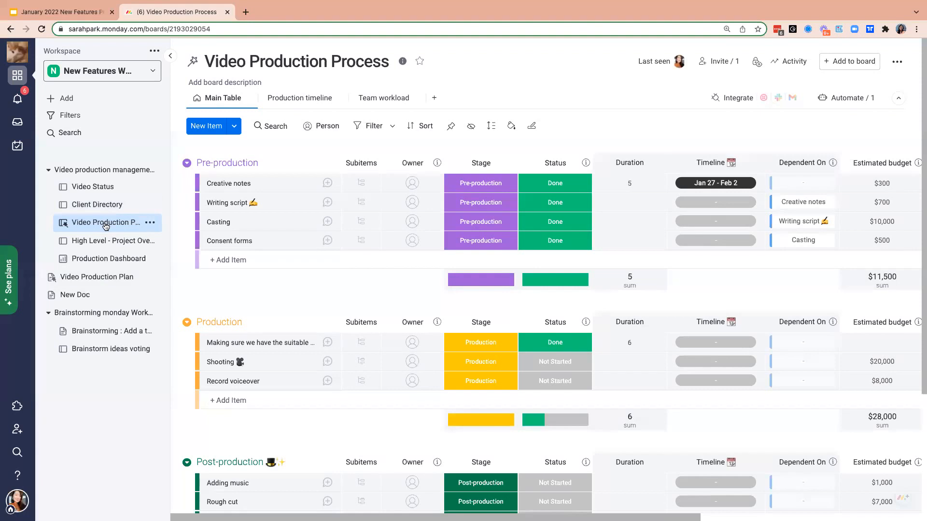
- Look at the High Level - Project Overview and Video Production Process boards, and open the Video Production Plan doc
click(105, 242)
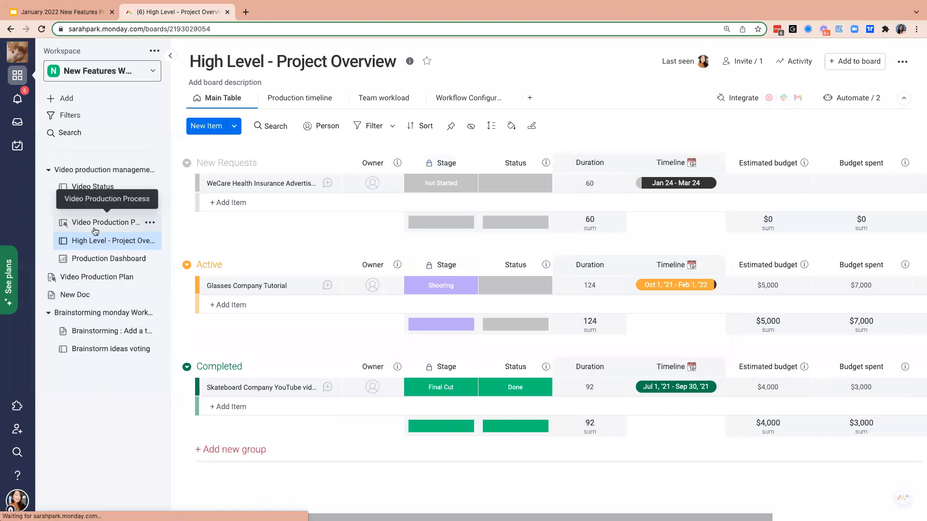
click(65, 222)
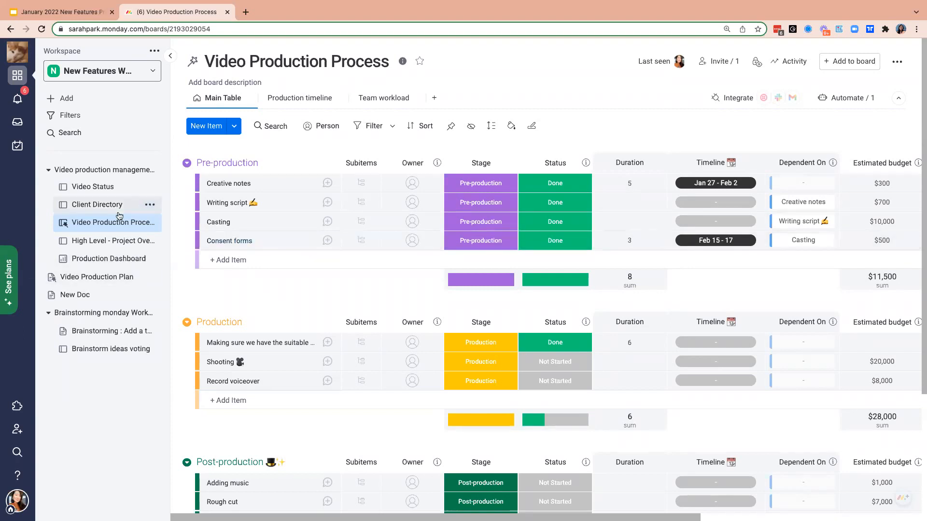
click(109, 282)
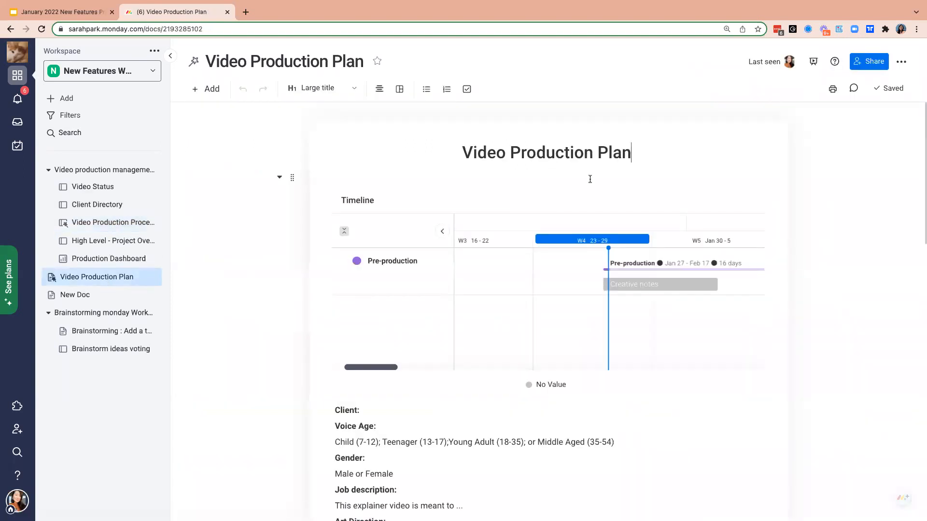
- Review the Video Production Plan doc's share and editing permissions and its available doc actions
click(864, 66)
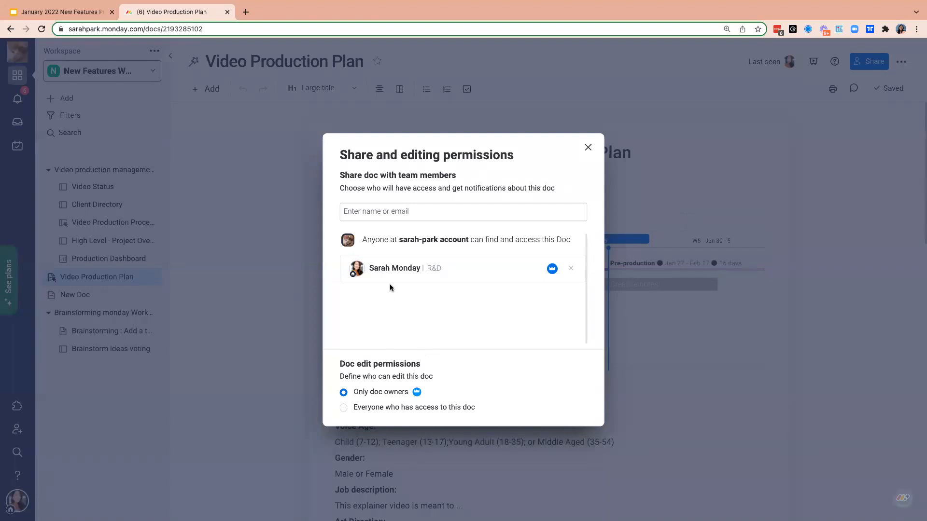
click(588, 147)
click(901, 62)
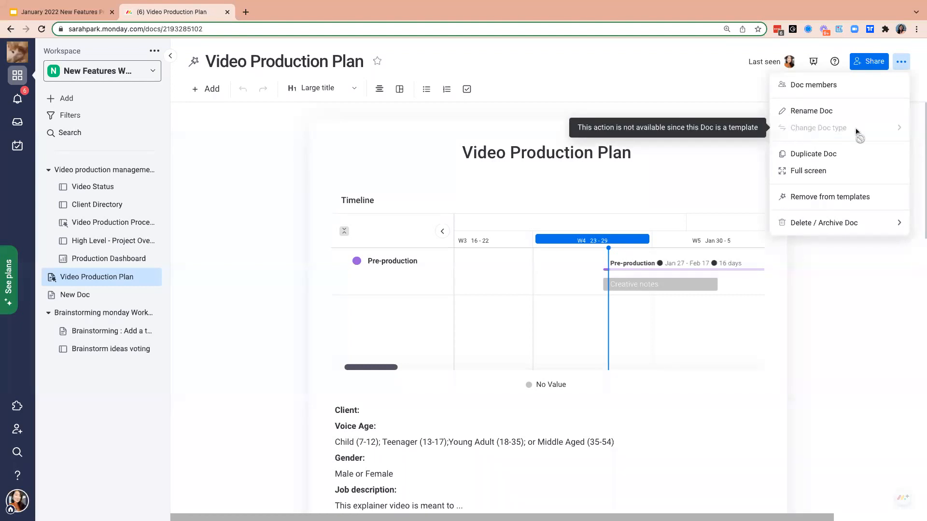
click(844, 308)
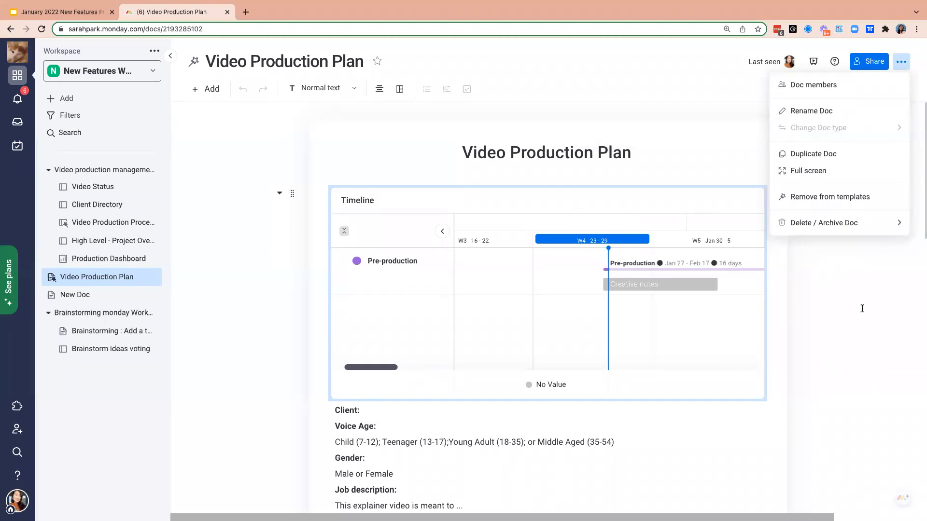
- View the Video Production Plan doc in presentation mode and return to the editor
click(815, 63)
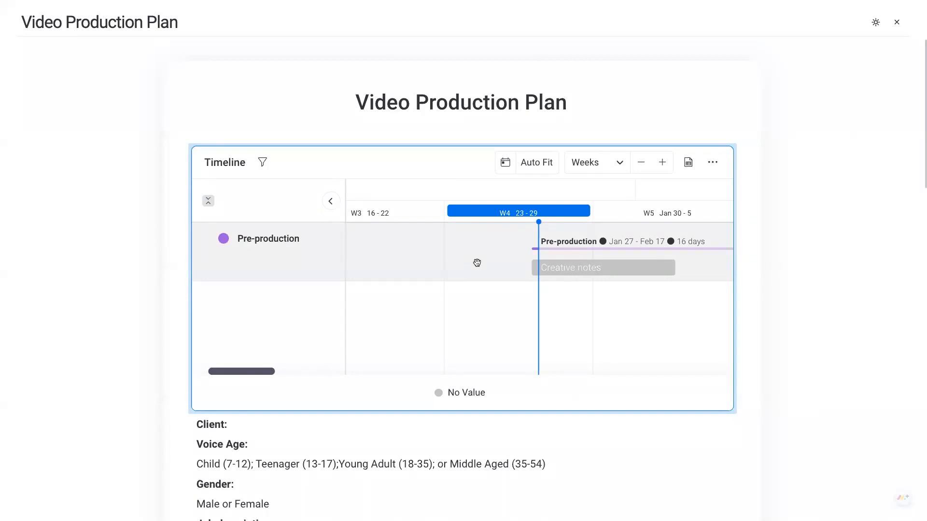
click(897, 25)
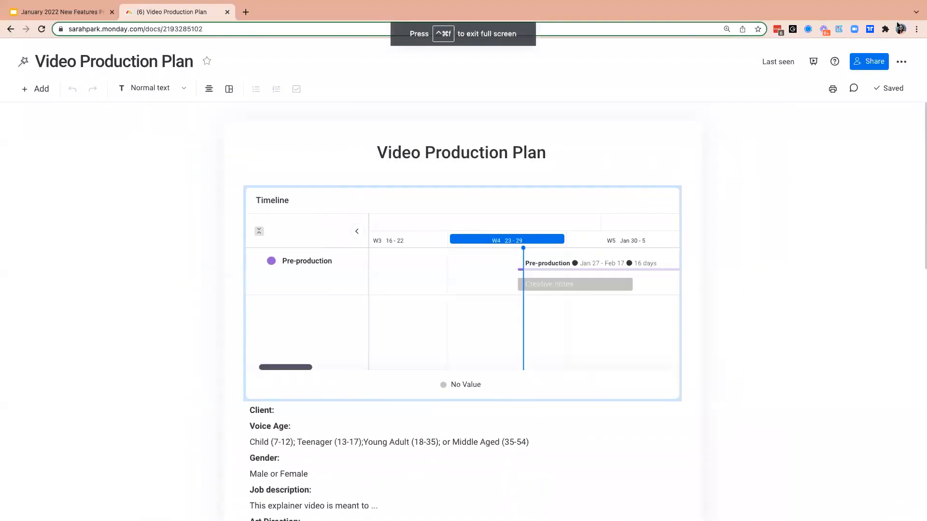
- Preview printing the doc in Portrait layout with Save as PDF as the destination, and close without saving
click(835, 91)
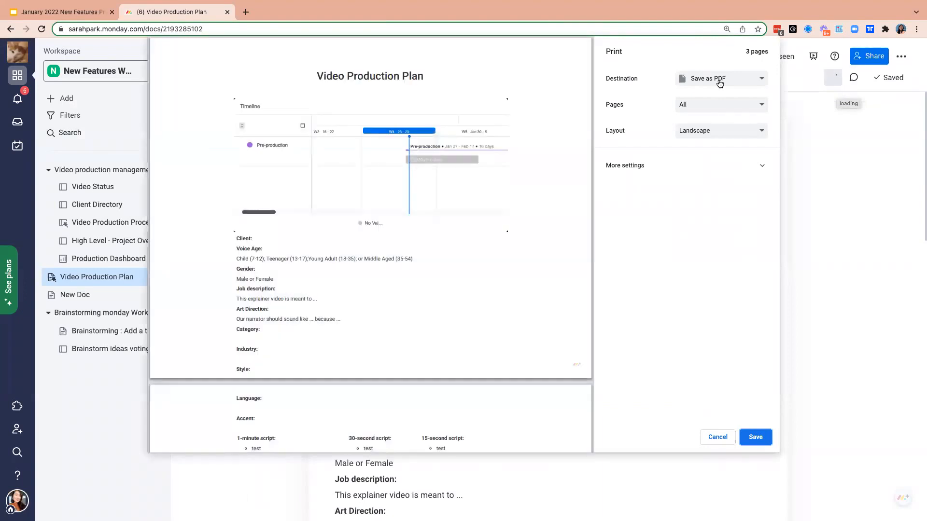
click(699, 132)
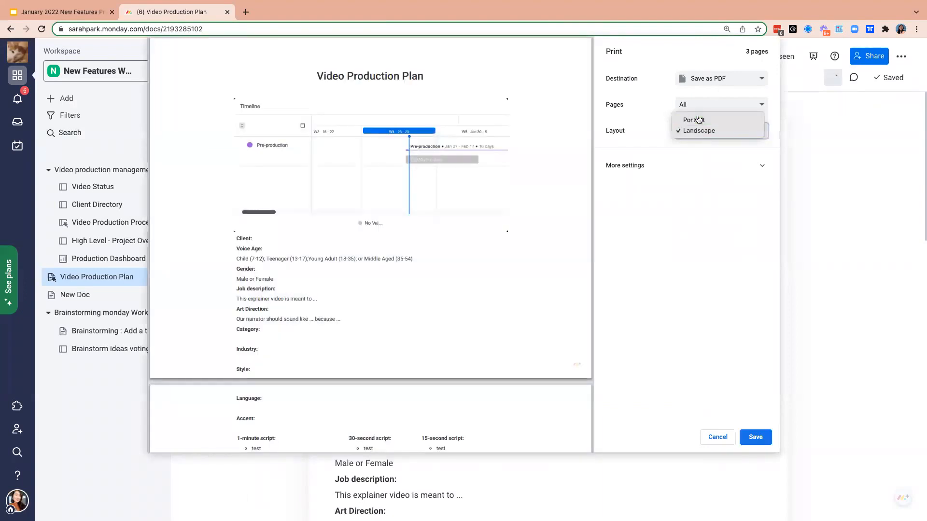
click(698, 119)
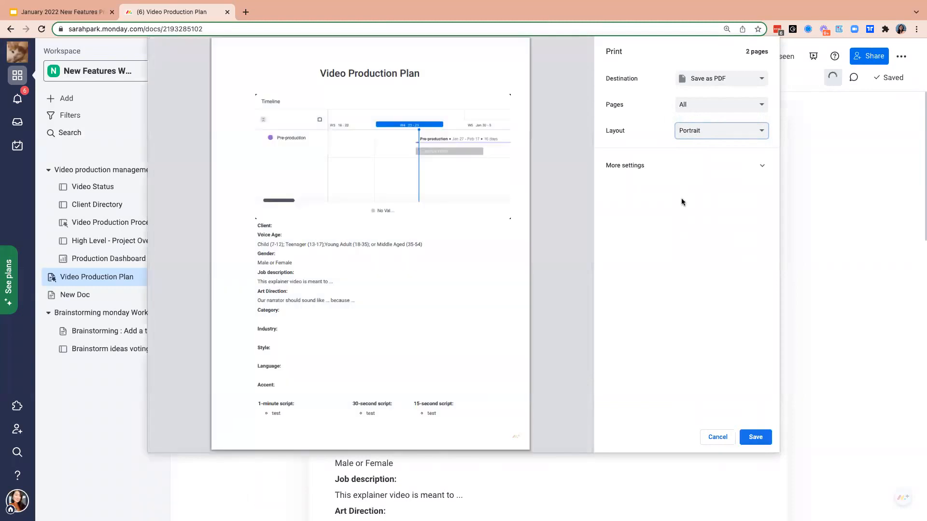
click(716, 82)
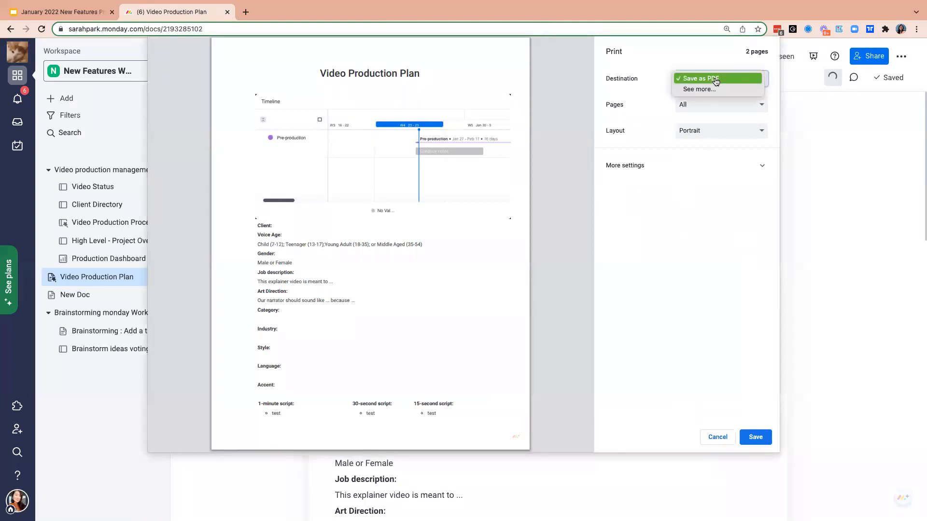
click(717, 80)
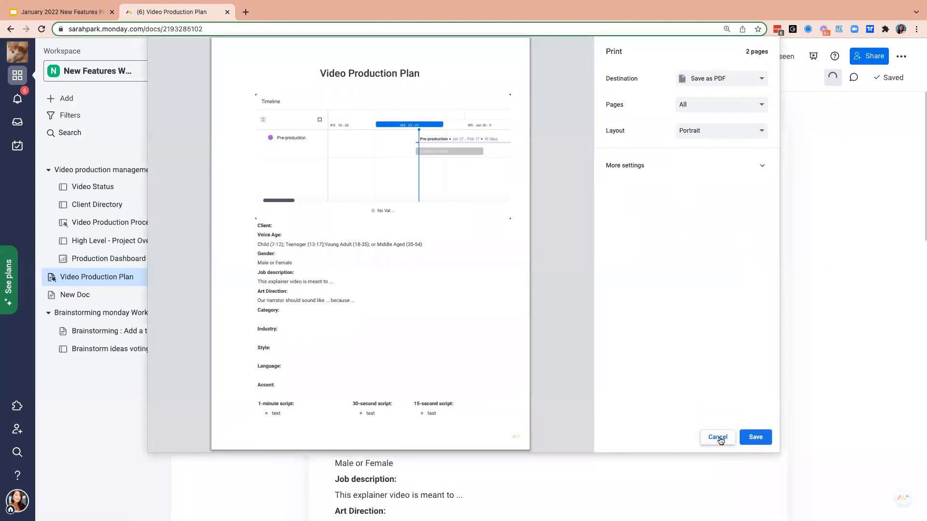
click(718, 437)
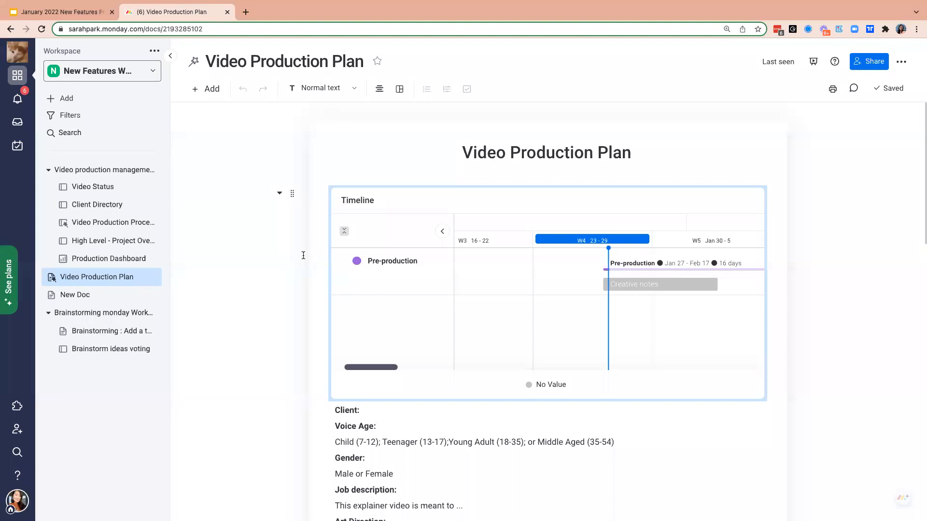
- Highlight "Middle Aged (35-54)" under Voice Age, view the doc's updates, and clear the text selection
click(483, 430)
drag(627, 442, 537, 443)
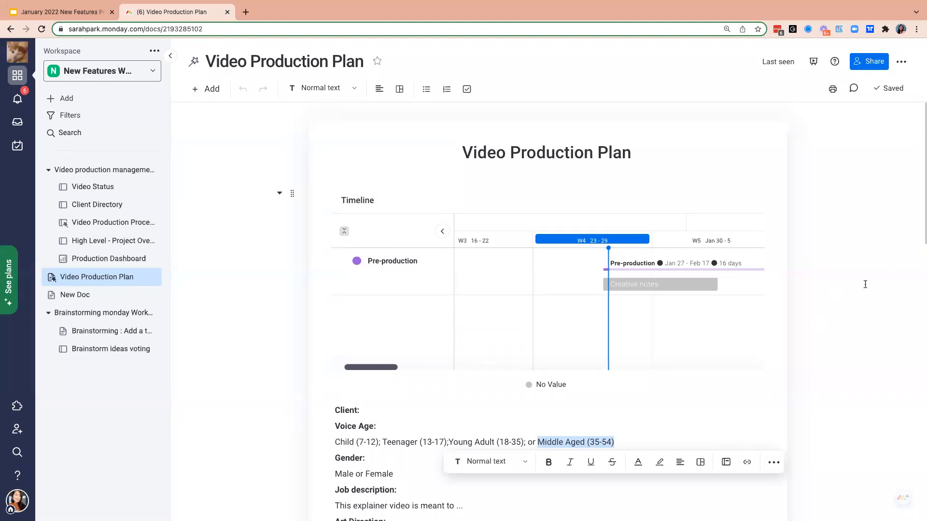
click(853, 90)
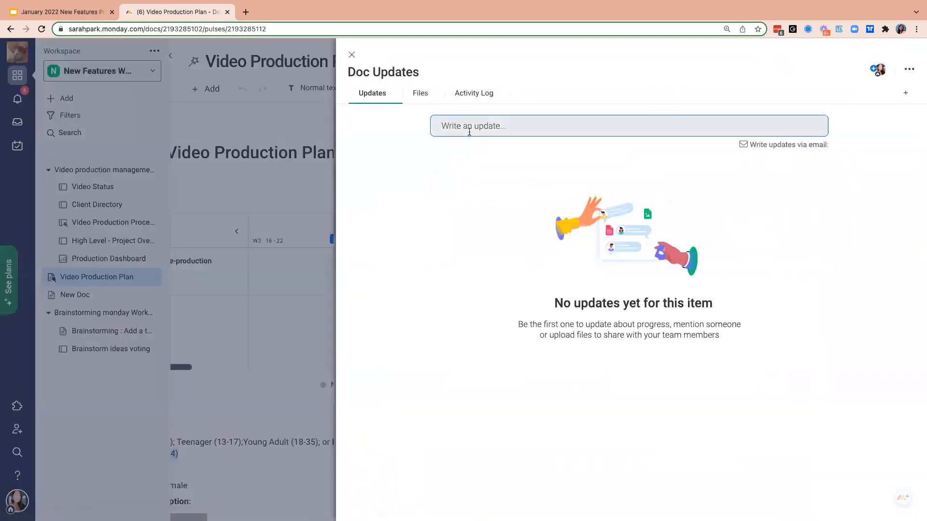
click(353, 55)
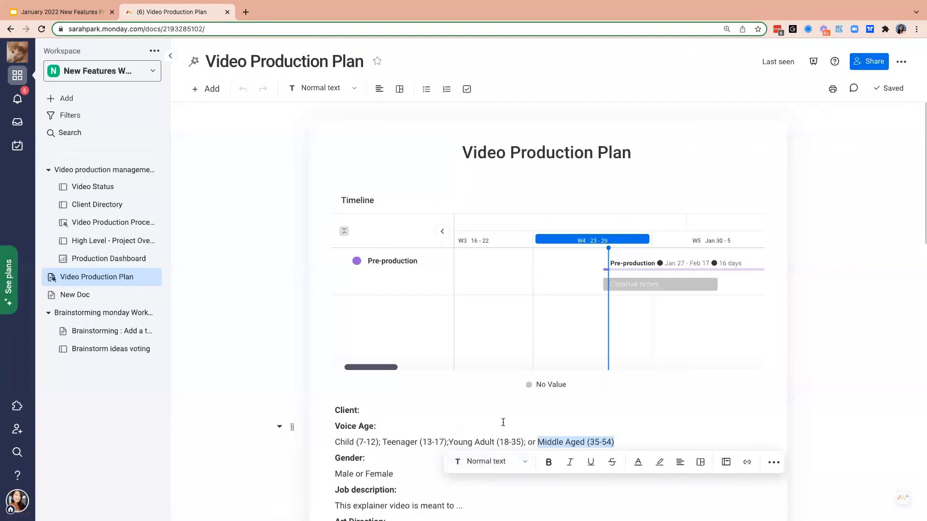
click(466, 436)
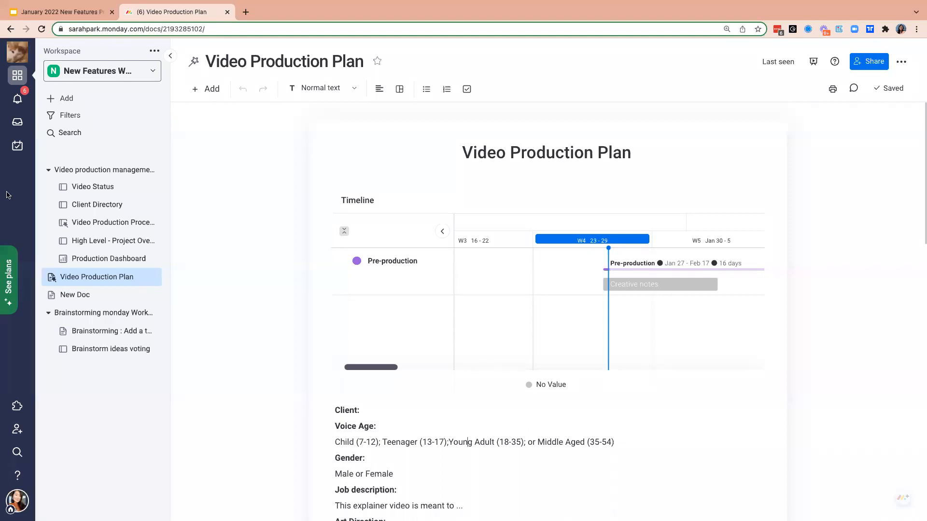
- Look through the actions available for the doc and for its Video Production Plan title block
click(901, 70)
click(279, 154)
click(279, 153)
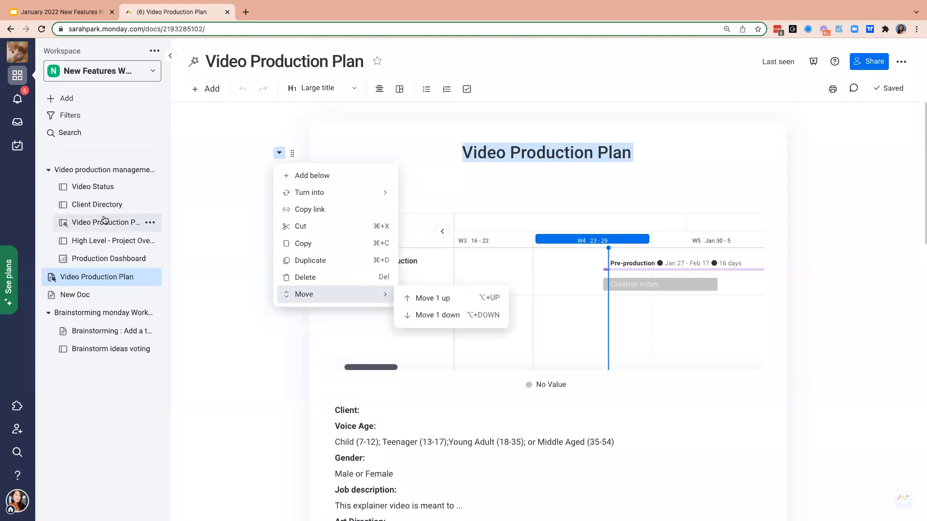
click(759, 162)
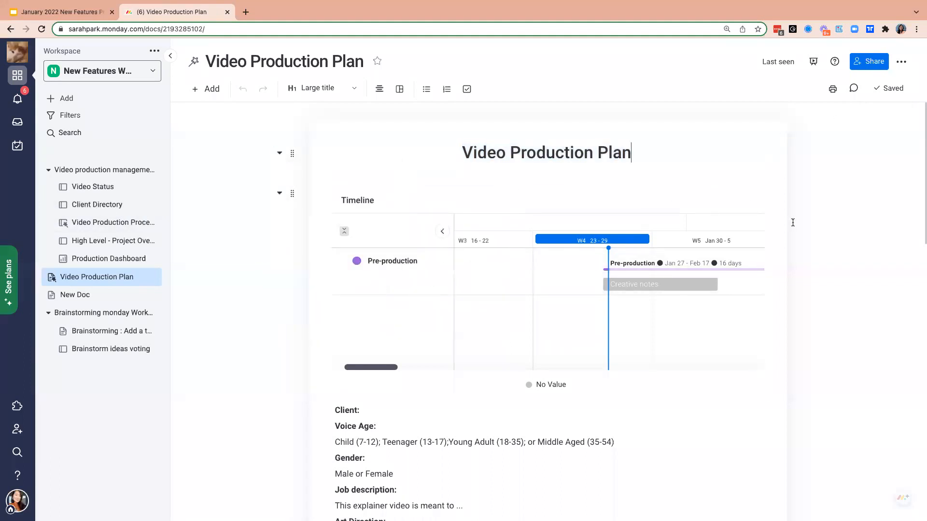
- Duplicate the Video Production Plan doc
scroll(793, 221, down, 5)
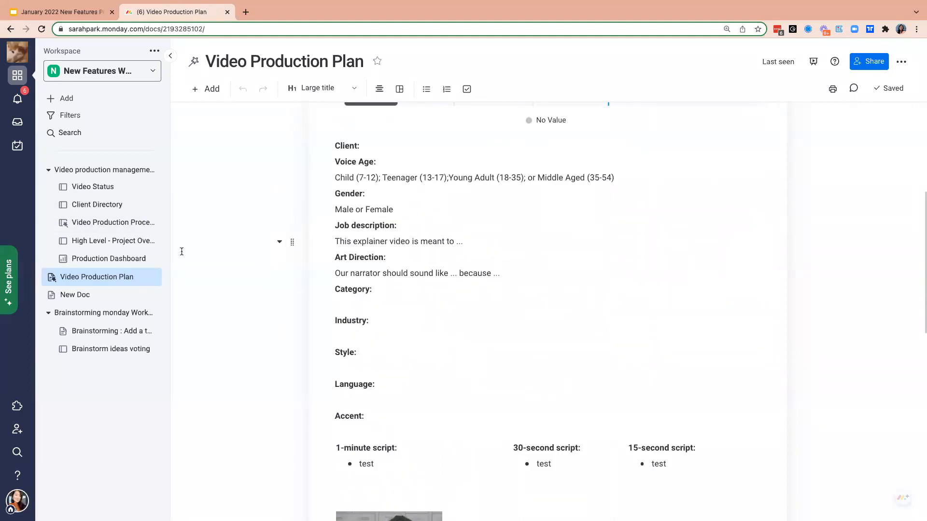
click(150, 277)
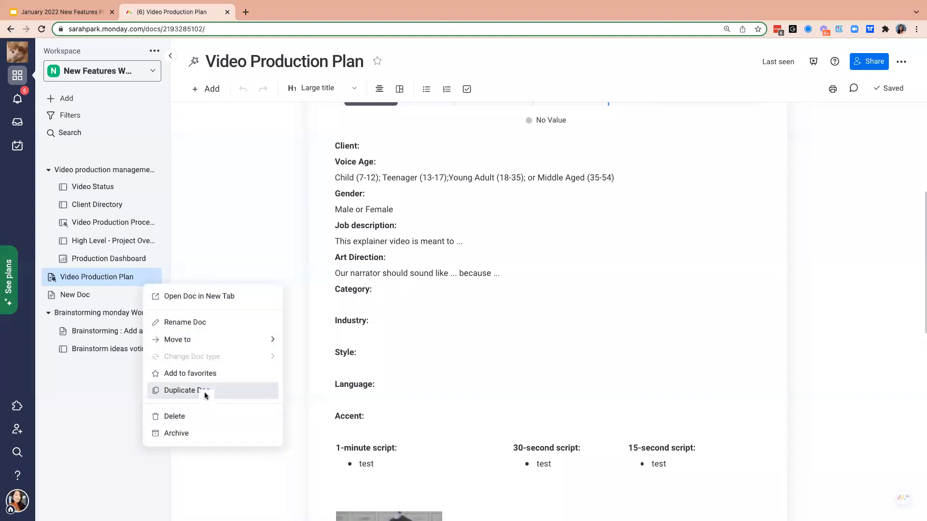
click(206, 395)
click(554, 367)
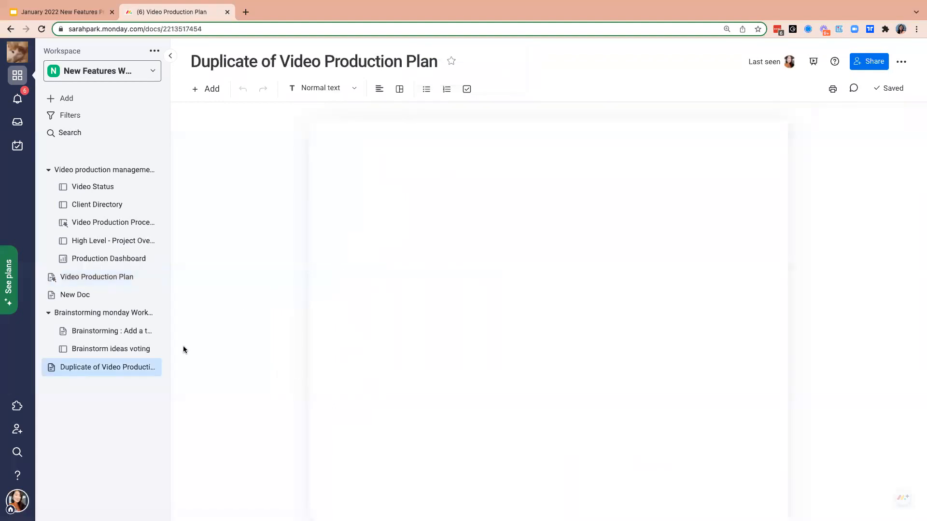
- Change the duplicate doc's embedded table to show the High Level - Project Overview board instead of Video Production Process
scroll(676, 379, down, 10)
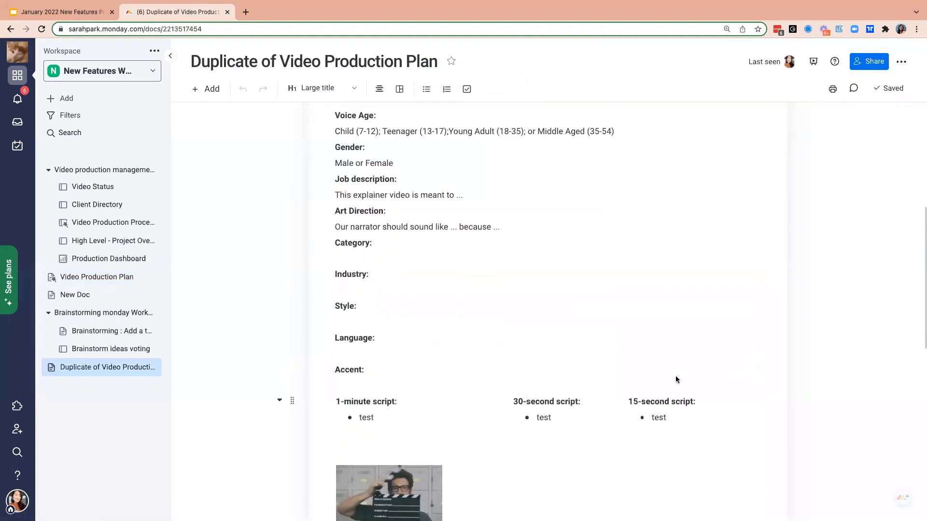
scroll(632, 237, up, 1)
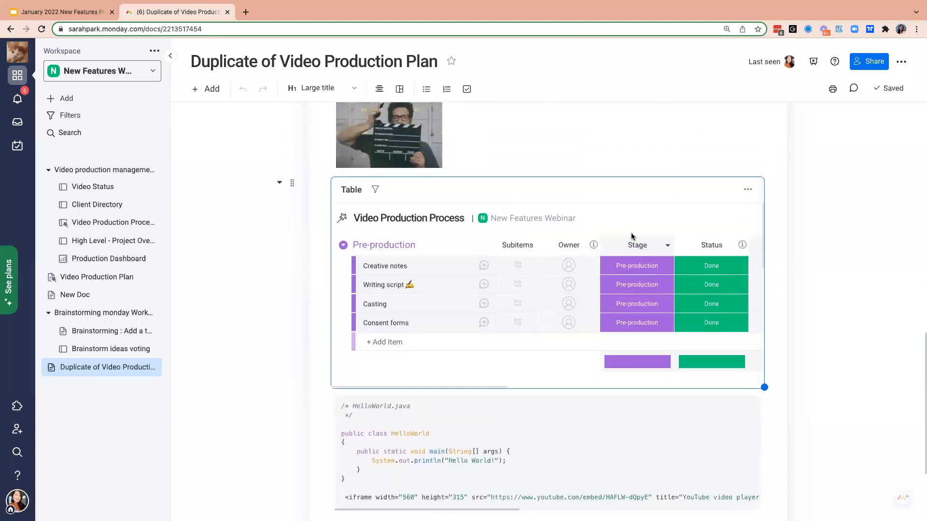
click(748, 193)
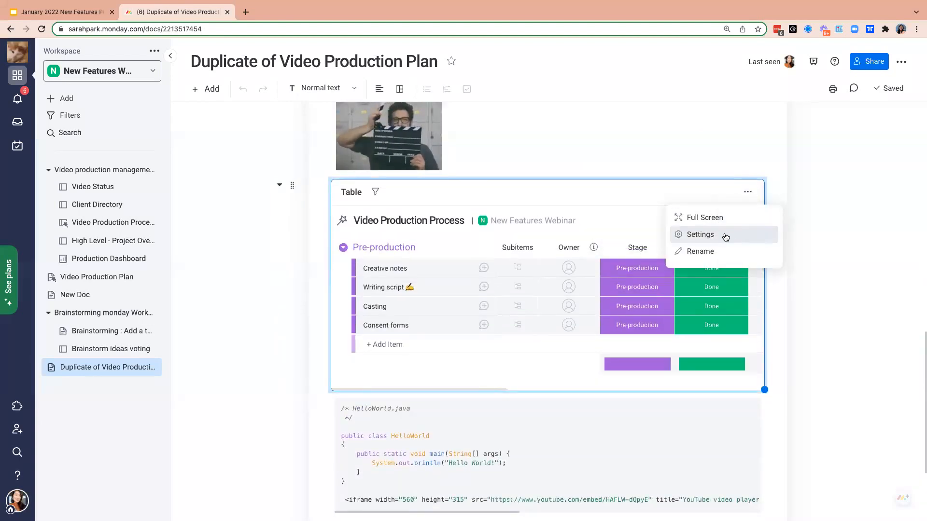
click(701, 235)
click(776, 401)
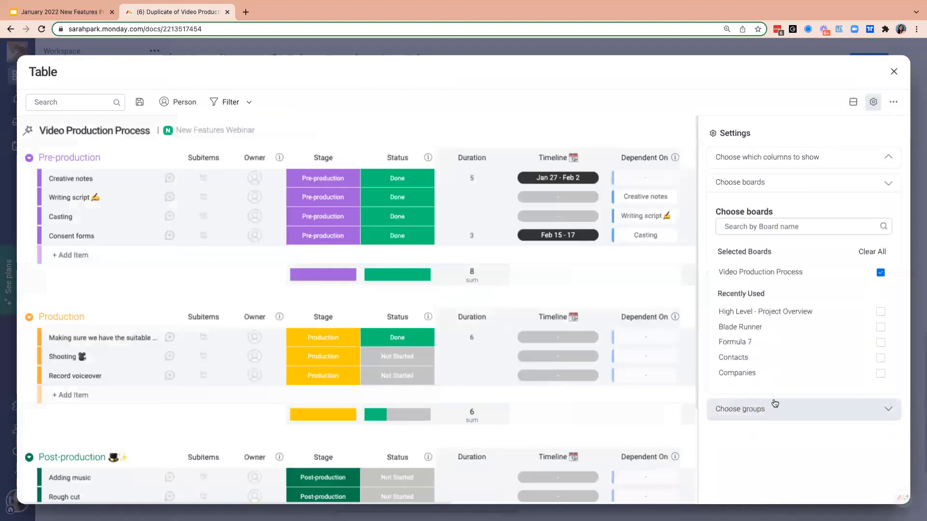
click(880, 273)
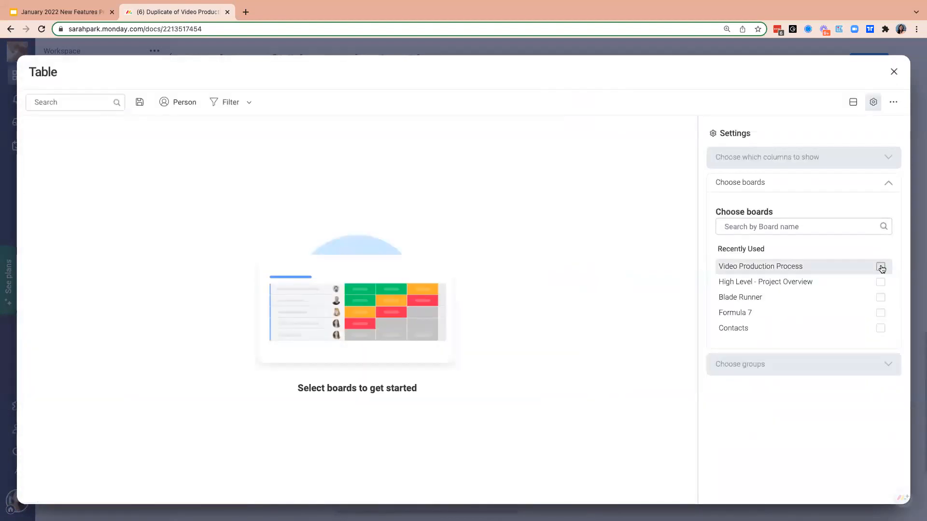
click(881, 282)
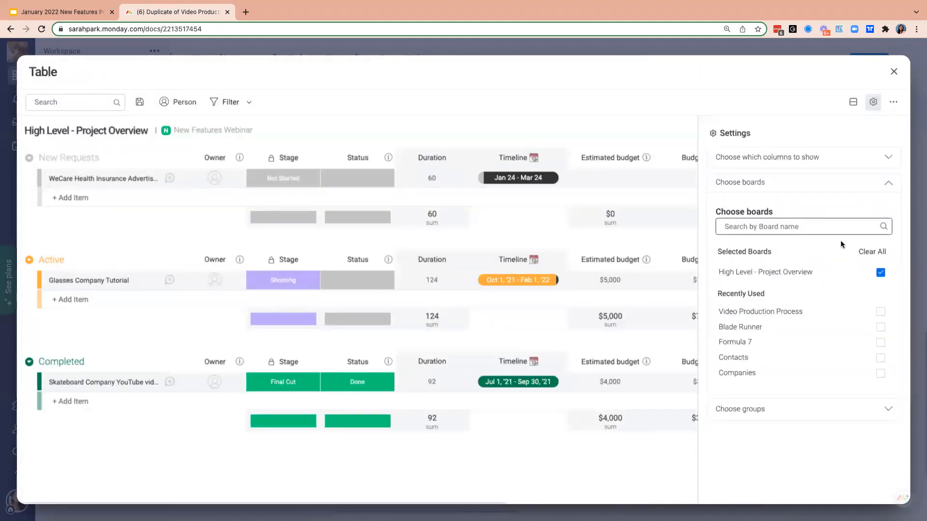
click(894, 72)
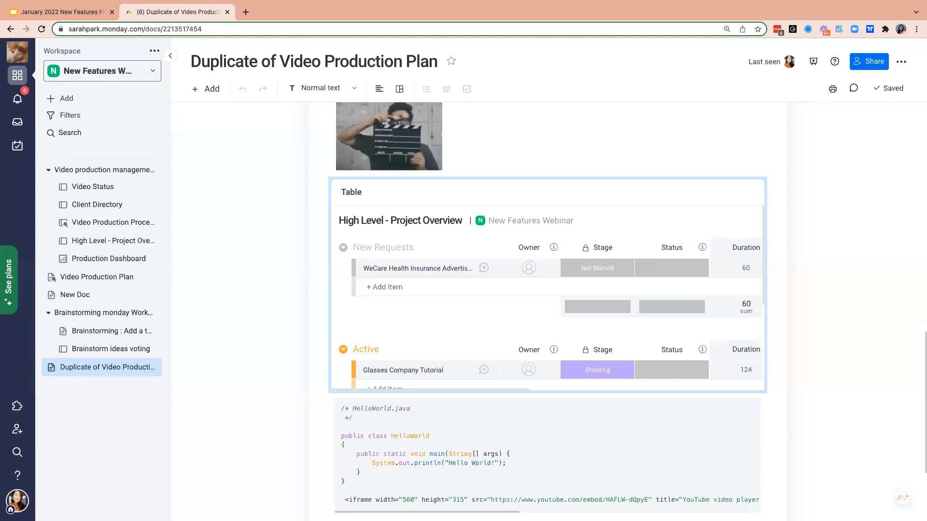
- Look through the programming languages available for the HelloWorld code block in the duplicate doc
click(497, 455)
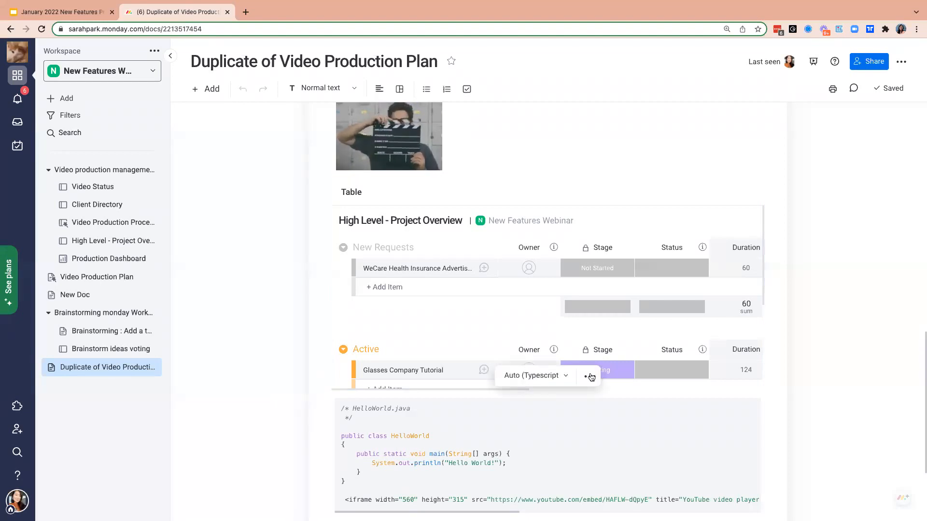
click(566, 377)
scroll(550, 426, down, 3)
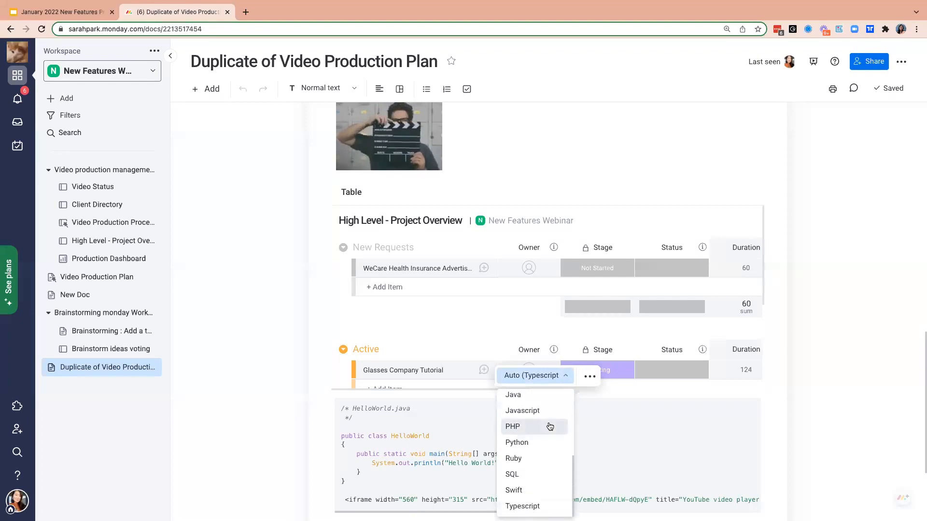
scroll(549, 427, up, 3)
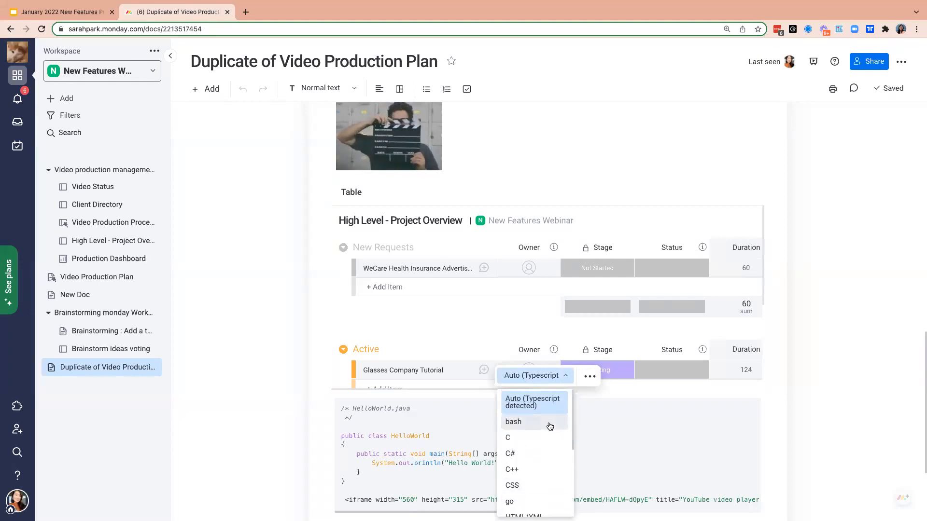
scroll(550, 426, down, 3)
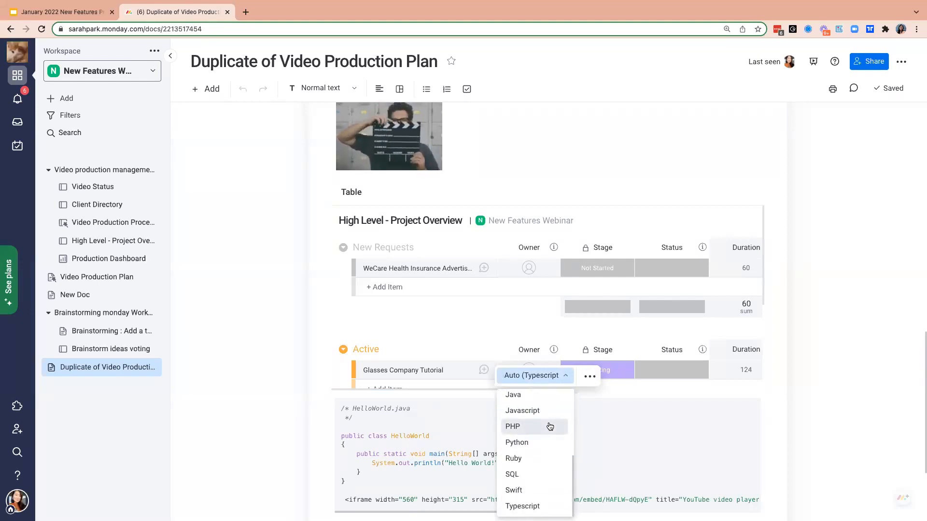
scroll(549, 426, up, 3)
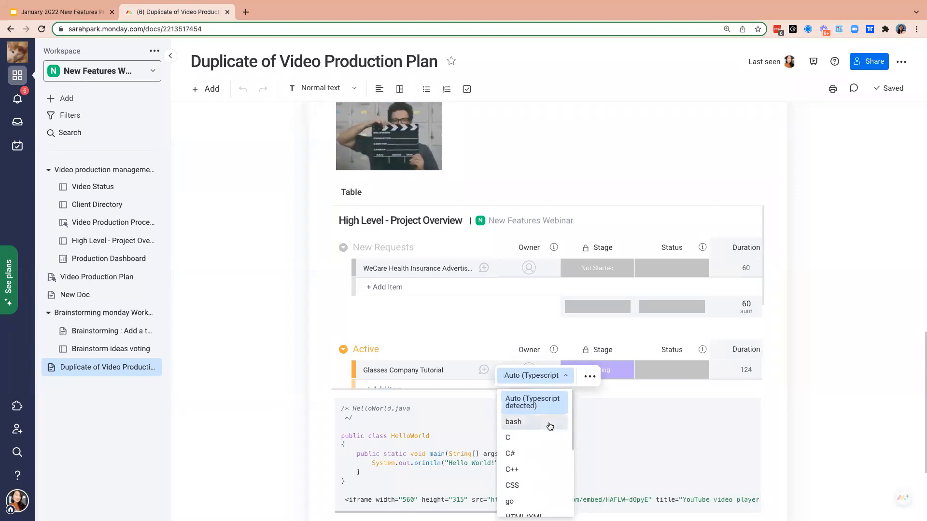
scroll(550, 427, down, 3)
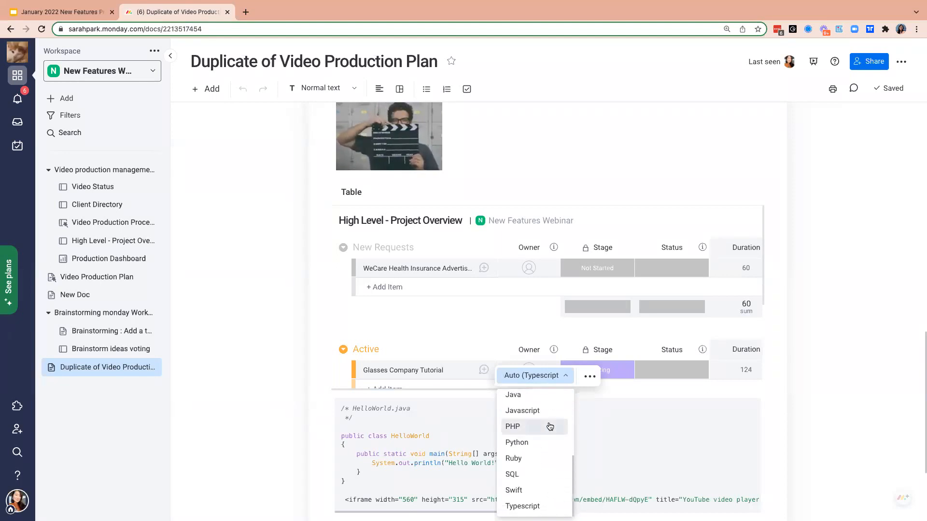
click(390, 436)
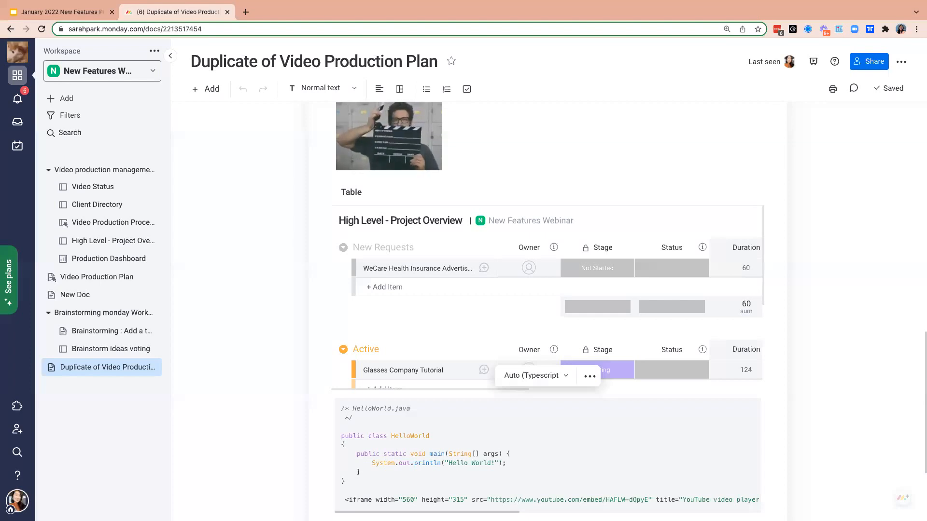
- Open the Video Production Process board and add an item named "item" to the Pre-production group
click(104, 223)
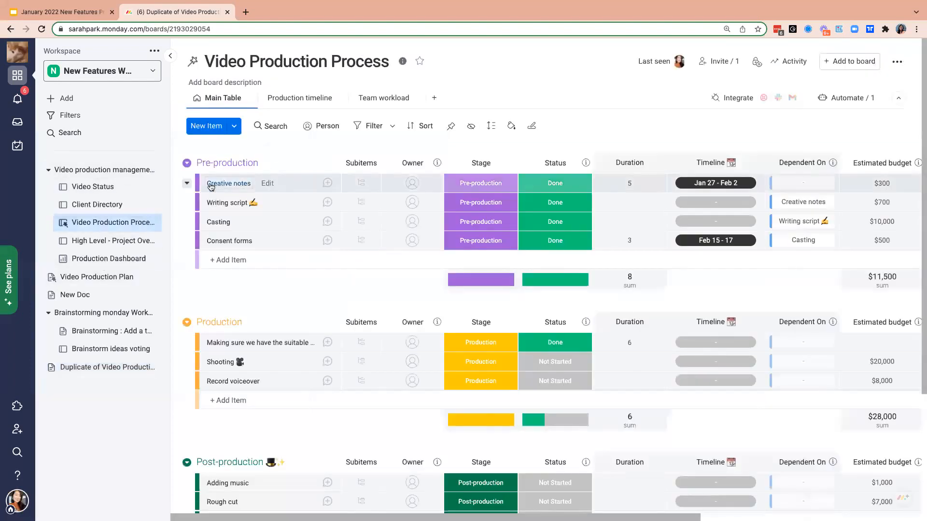
click(274, 255)
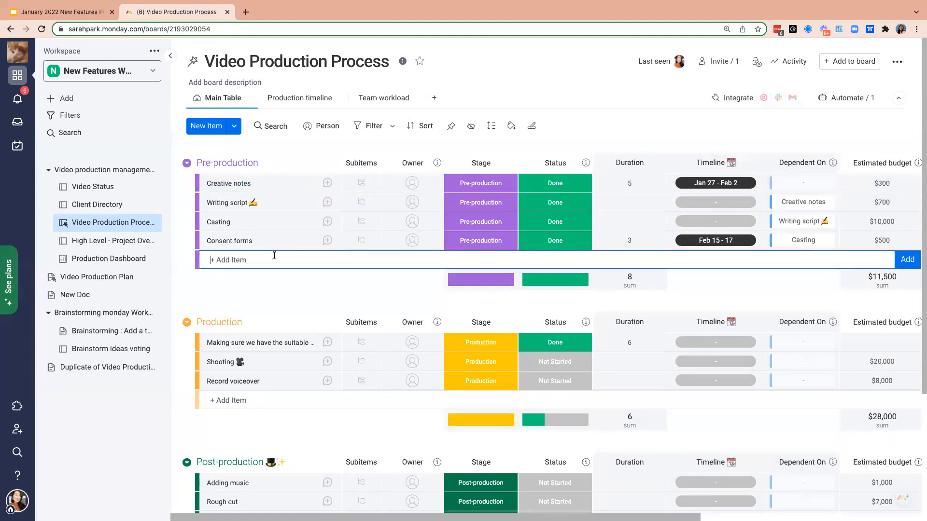
text(item)
key(Return)
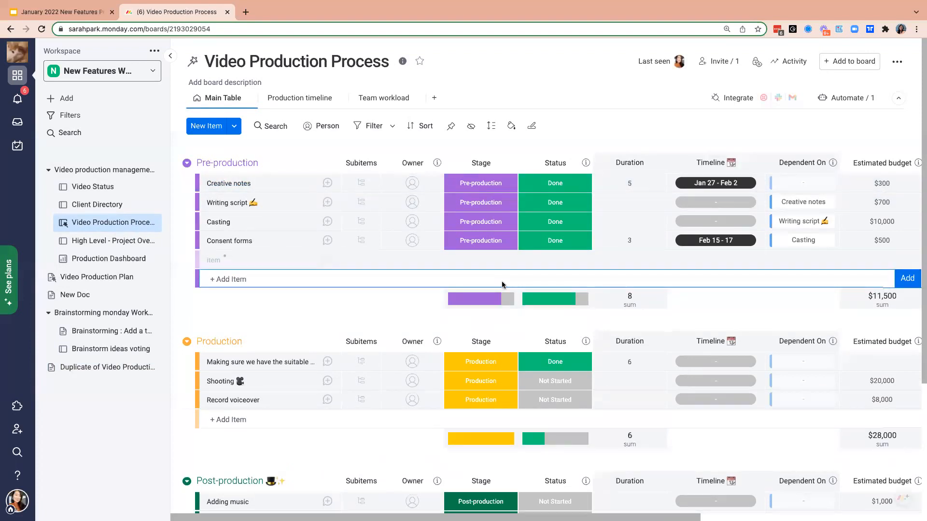
- Preview the file attached to Creative notes, and delete the item named "item" from the Pre-production group
scroll(502, 281, right, 10)
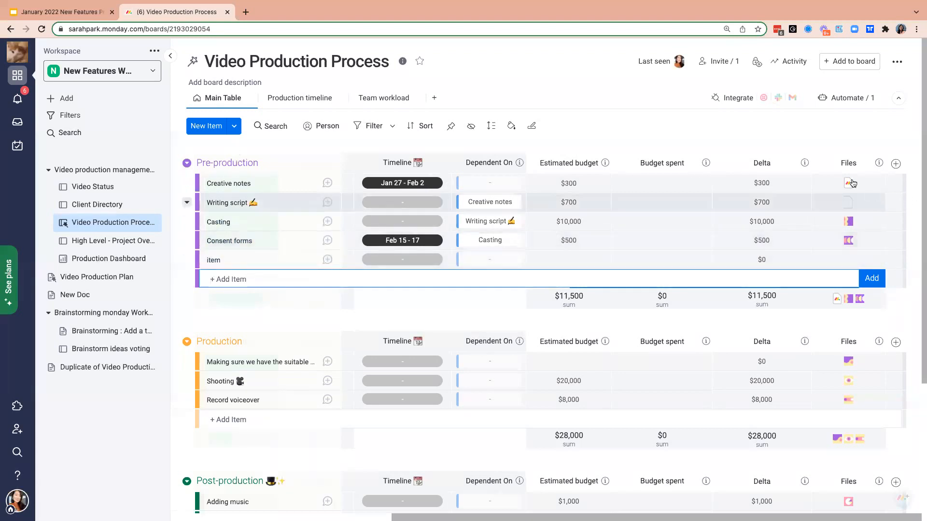
mouse_move(849, 184)
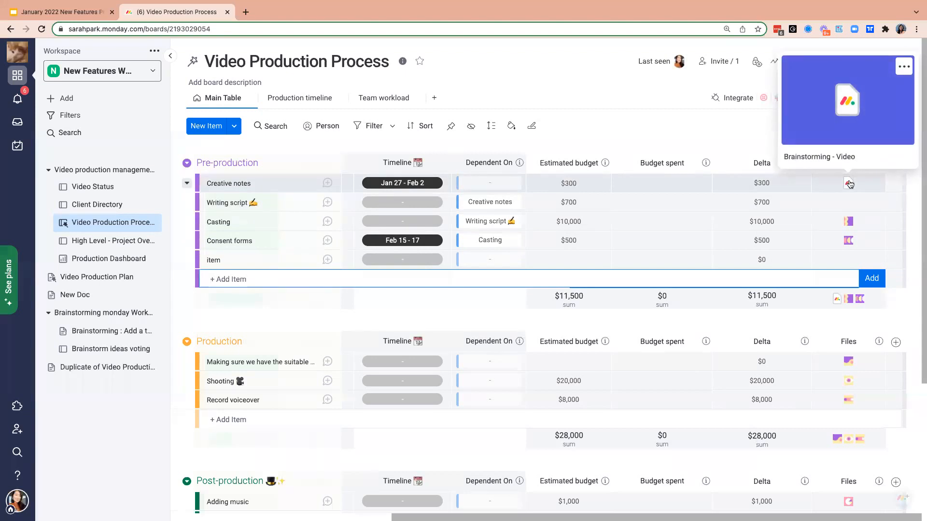
click(203, 262)
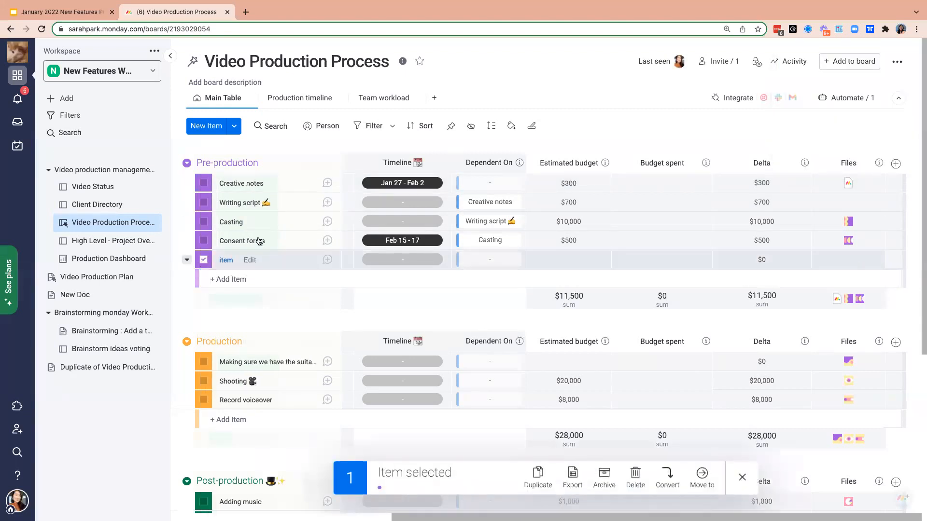
click(637, 477)
click(598, 126)
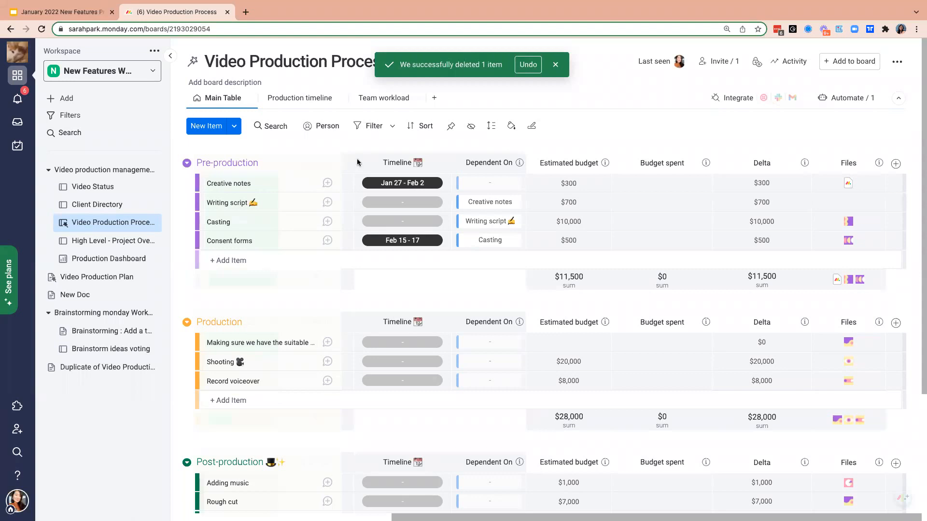
- Look at the Combos category of the Column Center for the Video Production Process board, and close it
scroll(432, 301, left, 1)
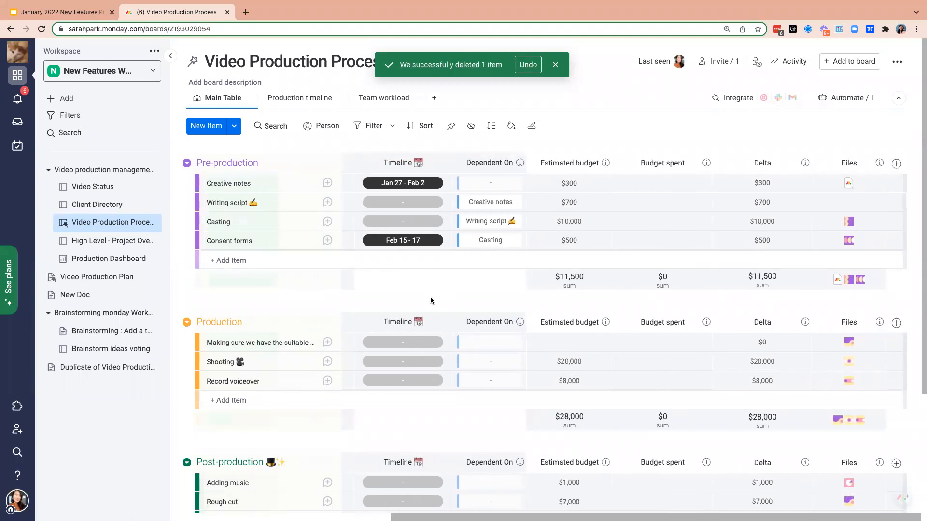
scroll(789, 229, right, 1)
click(896, 164)
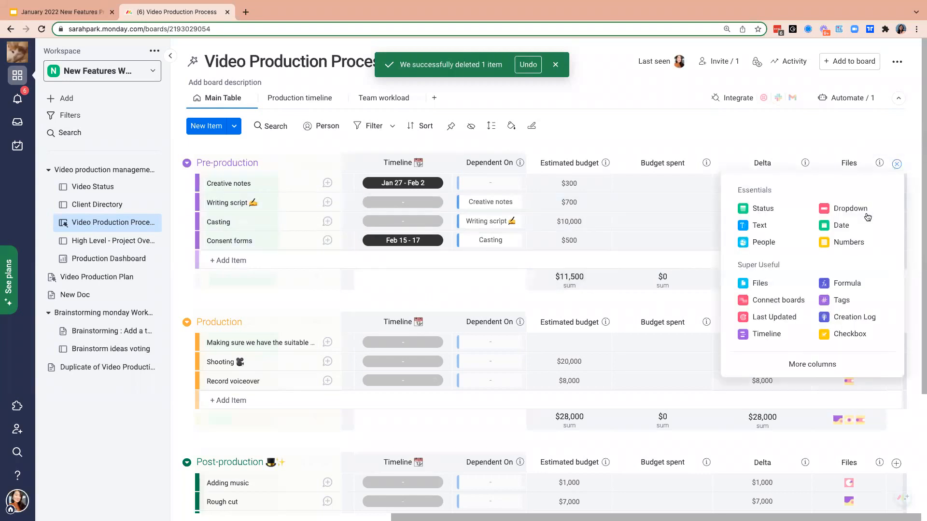
click(815, 364)
click(99, 240)
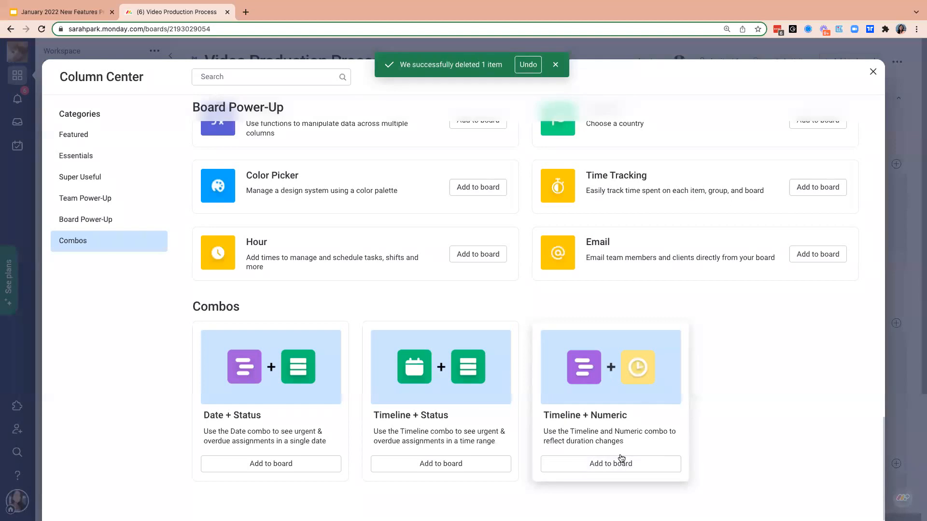
click(873, 72)
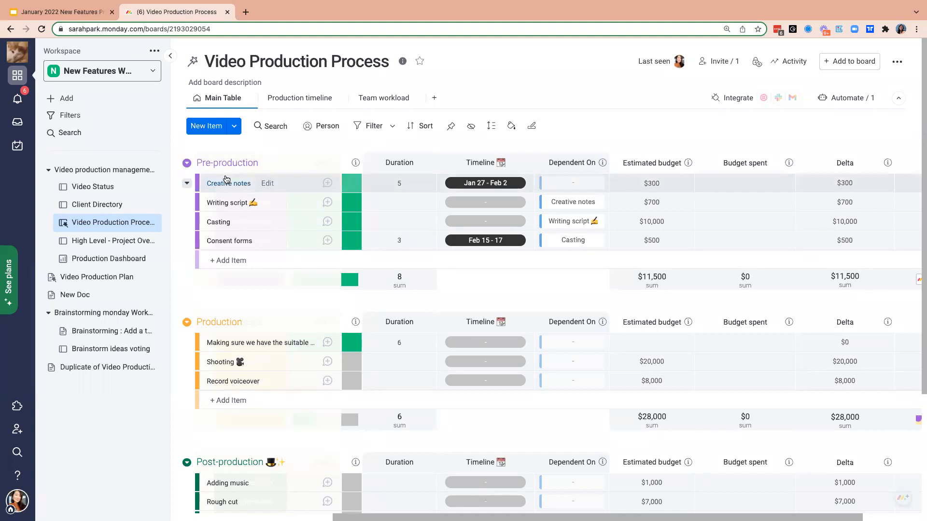
- Open the Video Production Plan doc and view its embedded timeline and the text below it
click(96, 277)
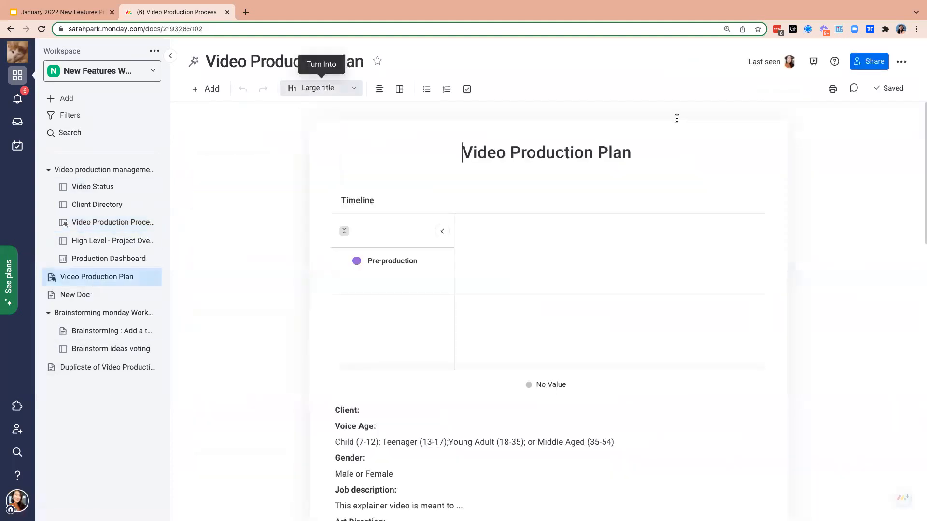
scroll(588, 375, down, 2)
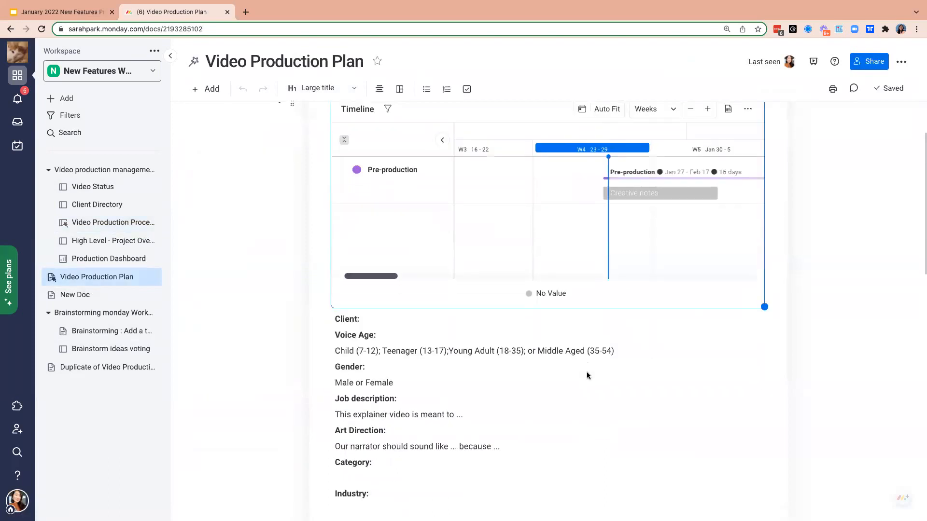
scroll(587, 375, up, 2)
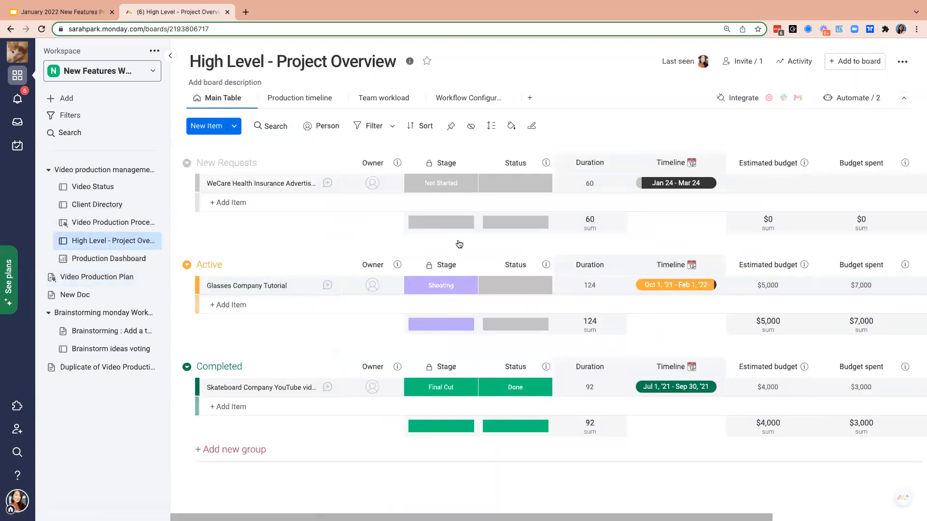
- Remove the restriction from the Stage column of the High Level - Project Overview board
click(471, 166)
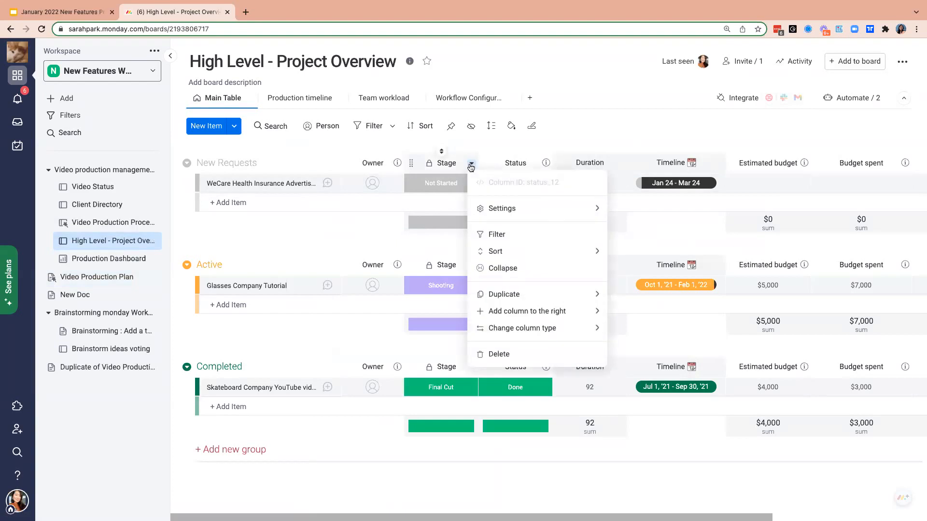
mouse_move(483, 208)
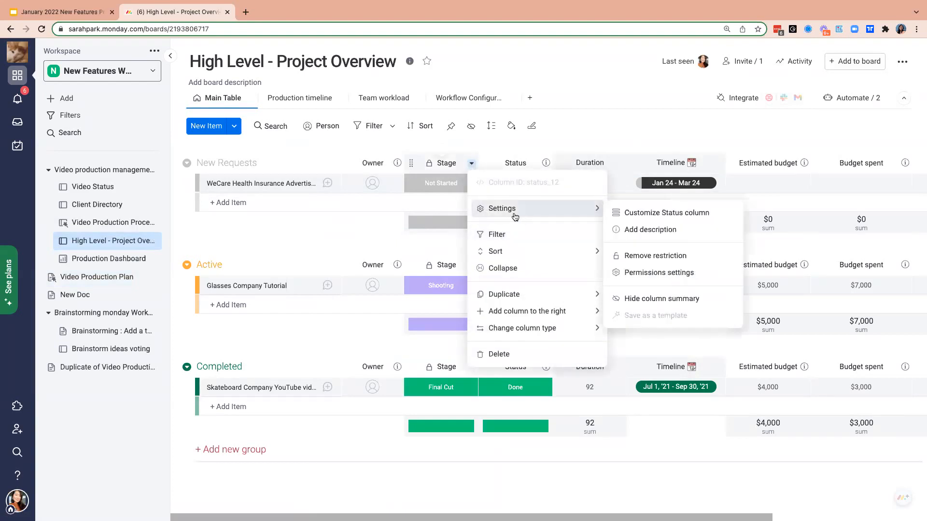
click(639, 255)
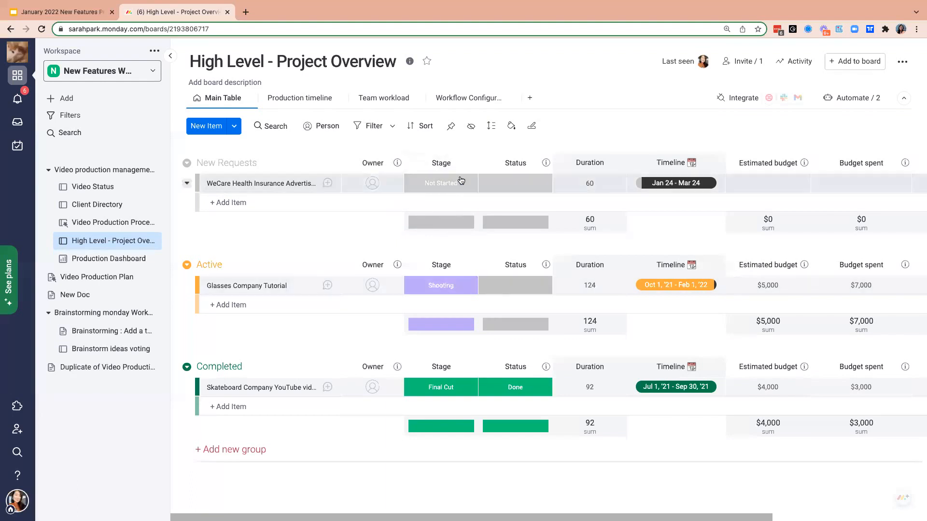
- View the Stage labels available for Glasses Company Tutorial and the WeCare item, check the Workflow Configuration view, and return to the Main Table
click(445, 284)
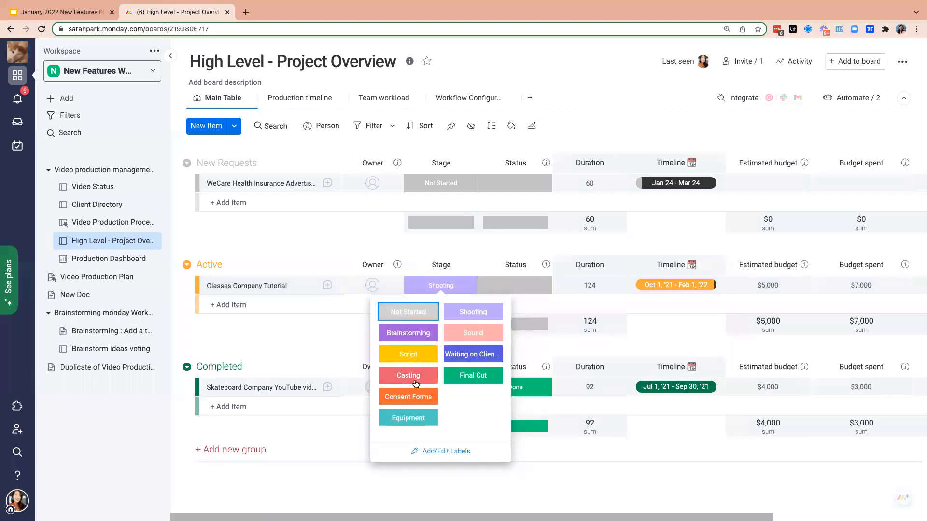
click(371, 233)
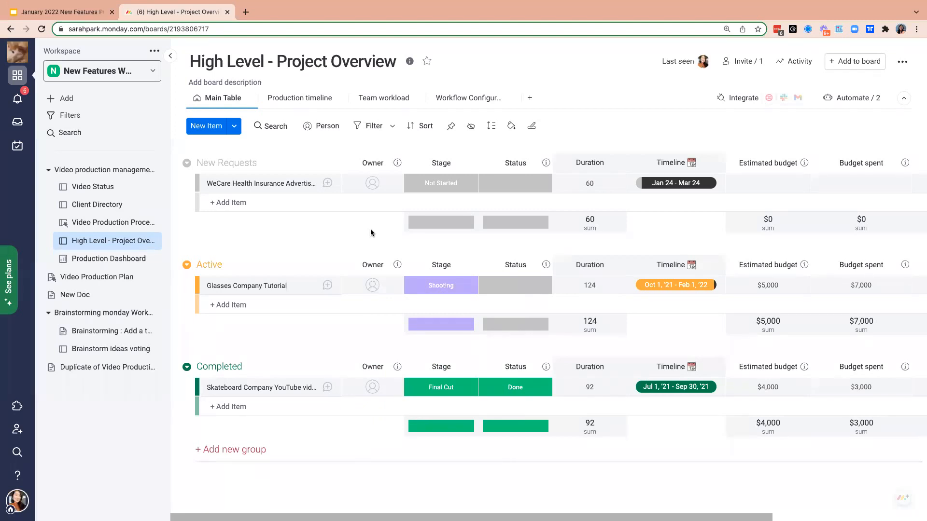
click(454, 185)
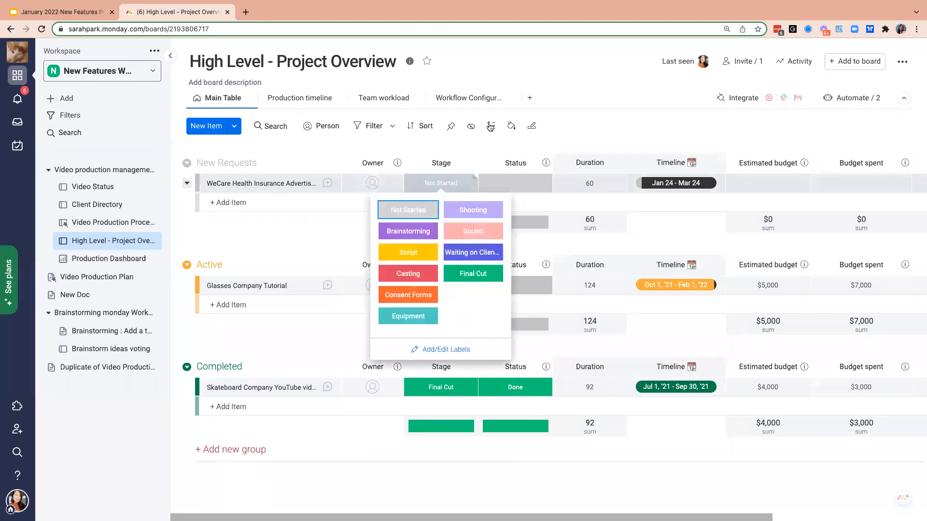
click(484, 97)
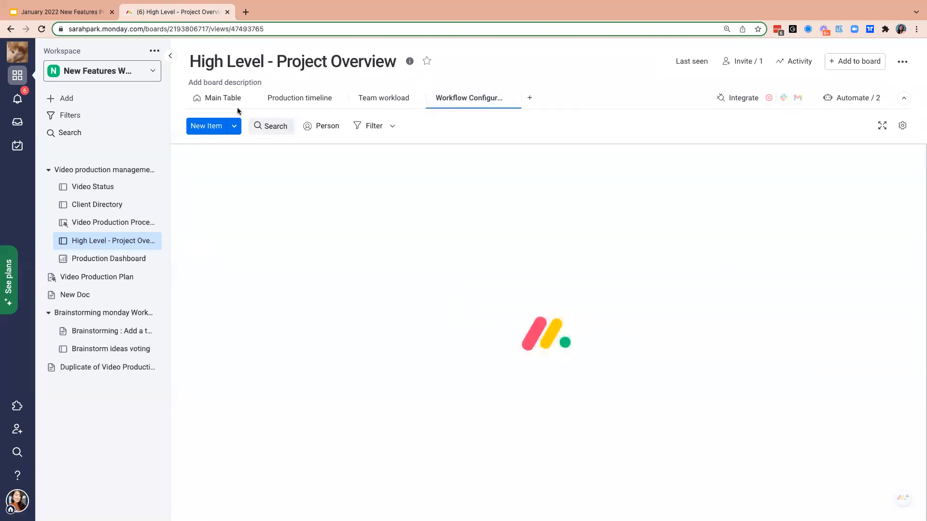
click(215, 98)
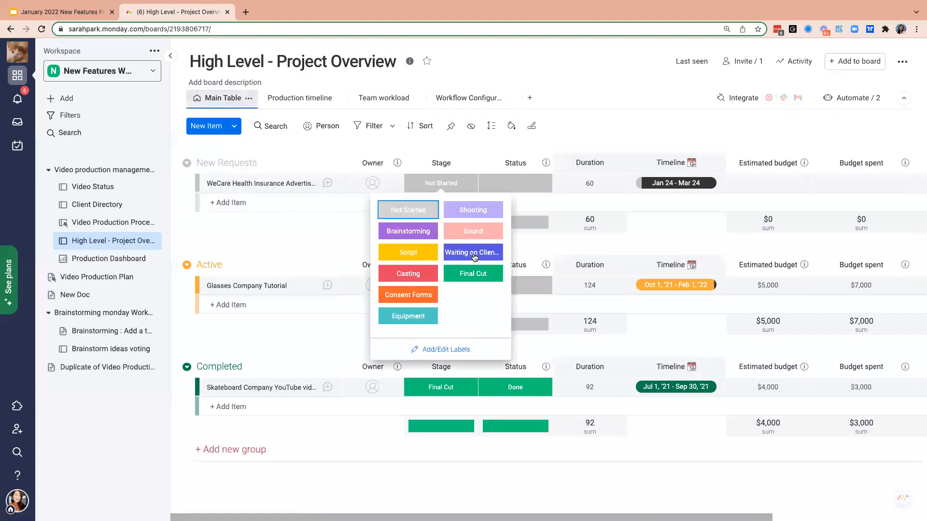
- Rename the Stage column to "DO NOT EDIT - Stage" and widen it to fit the full name
click(429, 164)
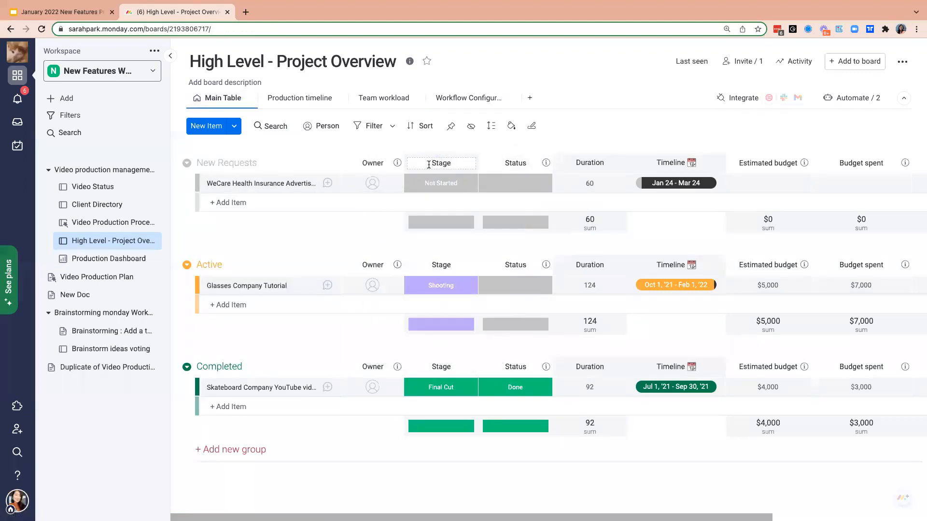
text(DO NOT EDIT -)
key(Return)
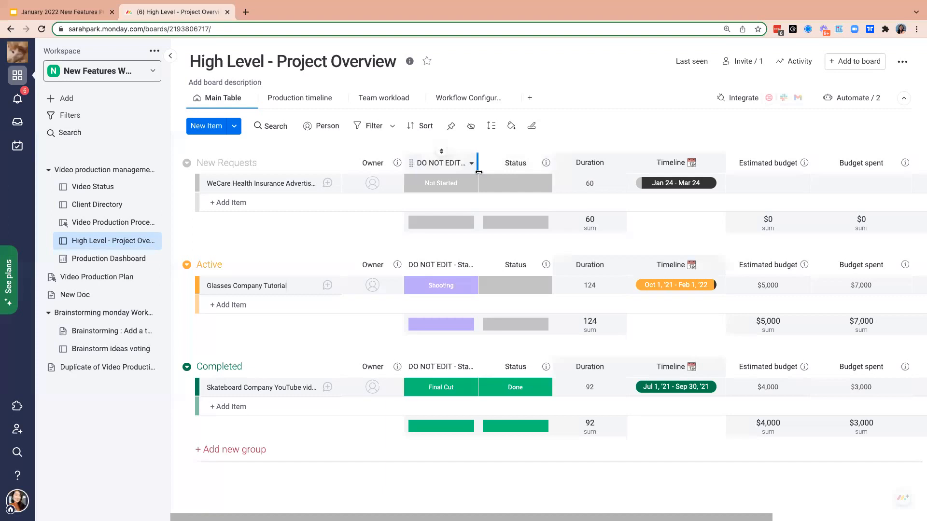
drag(478, 170, 499, 170)
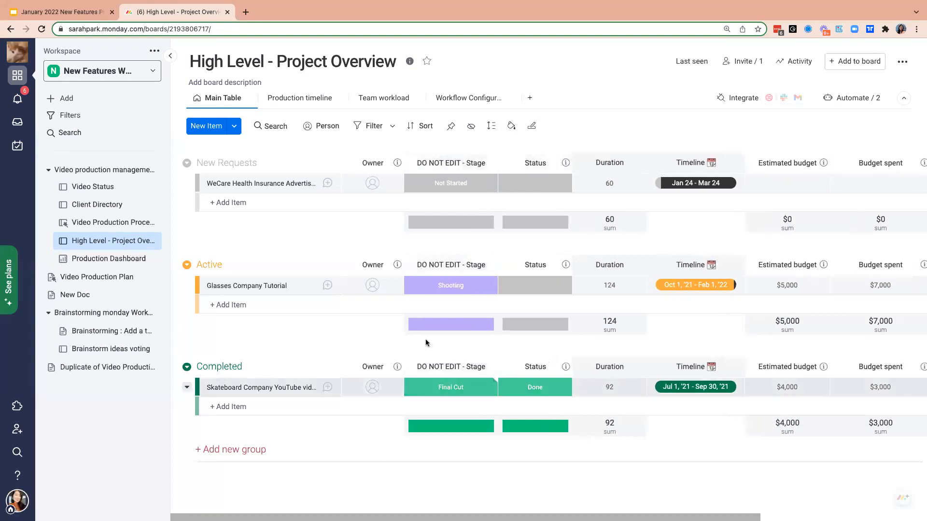
- View the Workflow app of the WeCare Health Insurance Advertisement item, and close the item
click(328, 184)
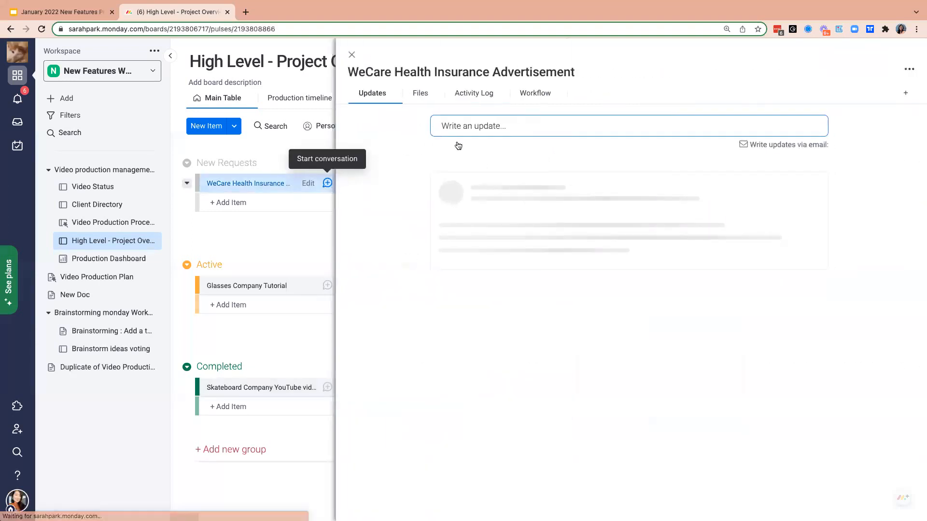
click(541, 93)
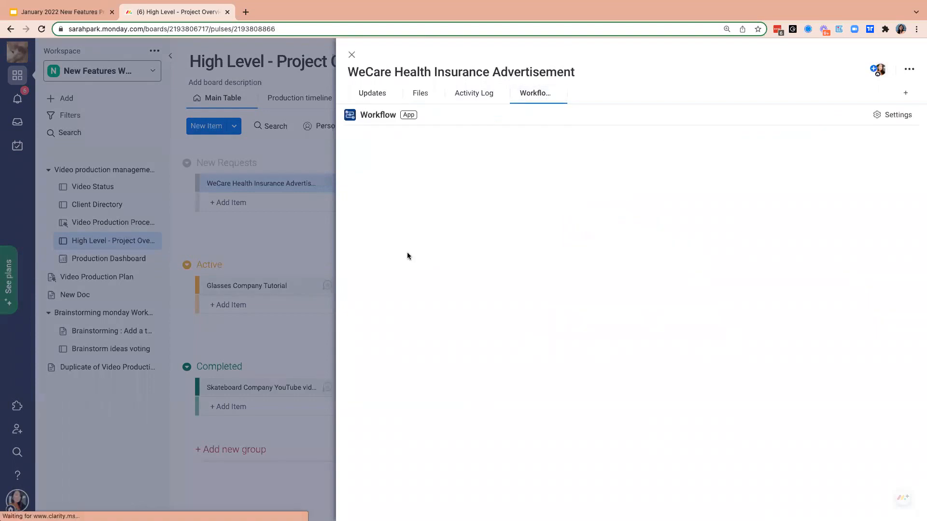
click(352, 54)
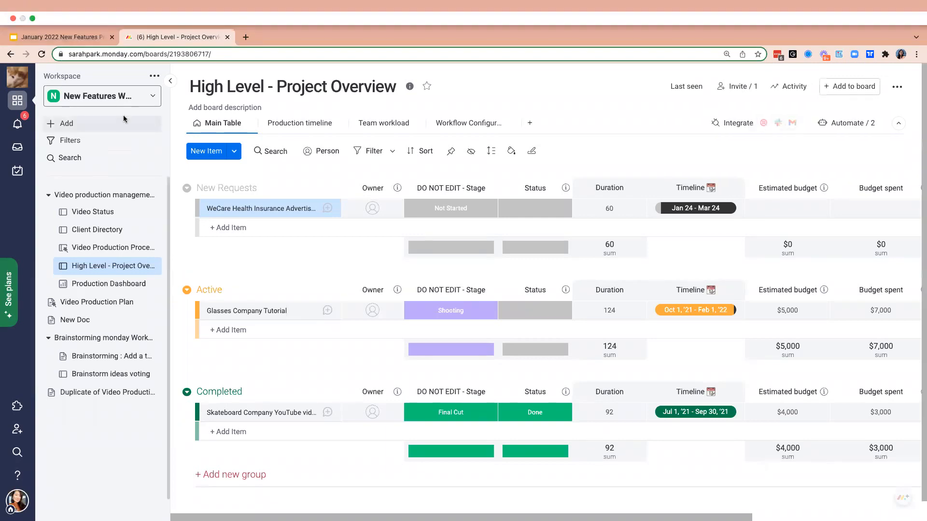
- View the content types that can be added to the workspace and the file sources for the WeCare item's Files column
click(120, 100)
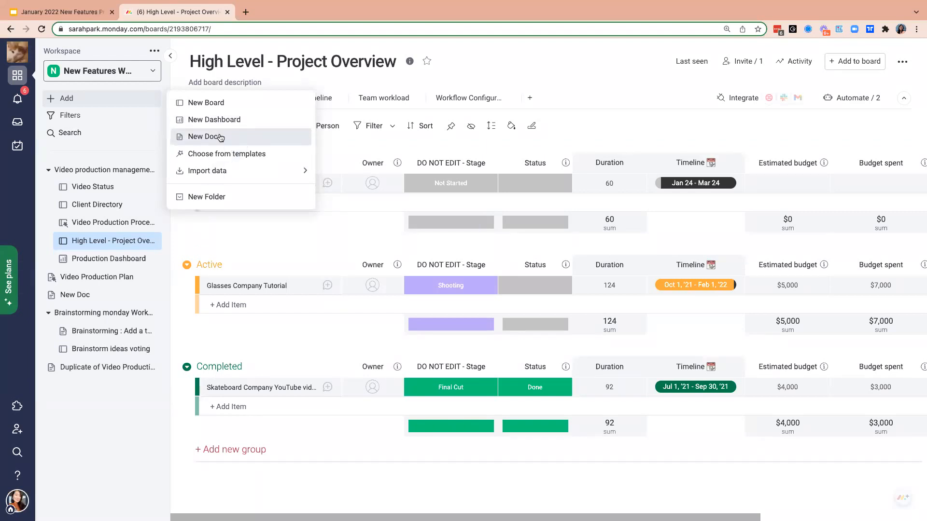
click(214, 231)
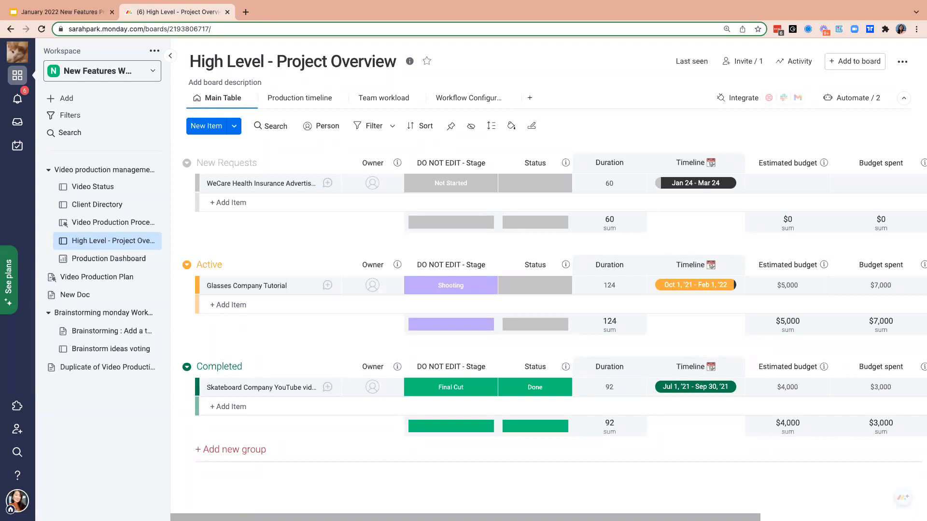
scroll(869, 188, right, 5)
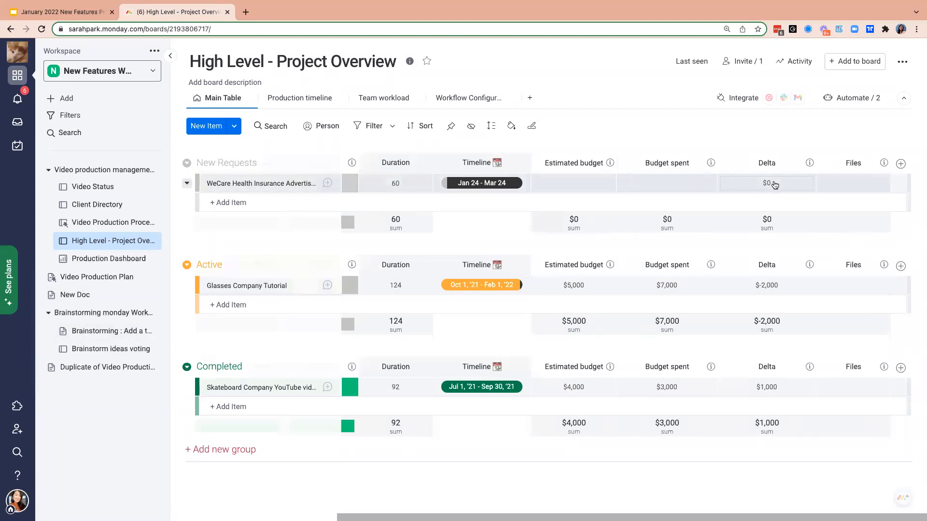
click(856, 187)
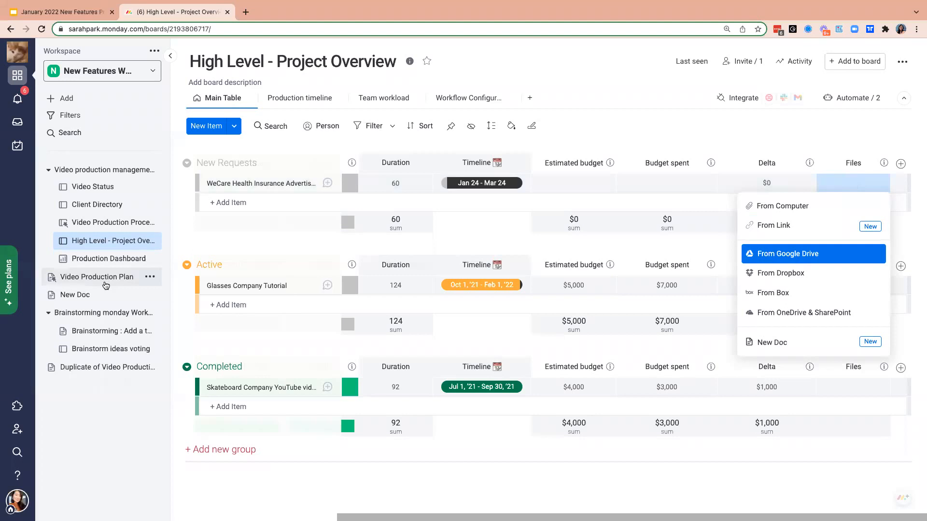
- Open the Video Production Plan doc, preview its printout as a PDF, and cancel the print
click(108, 281)
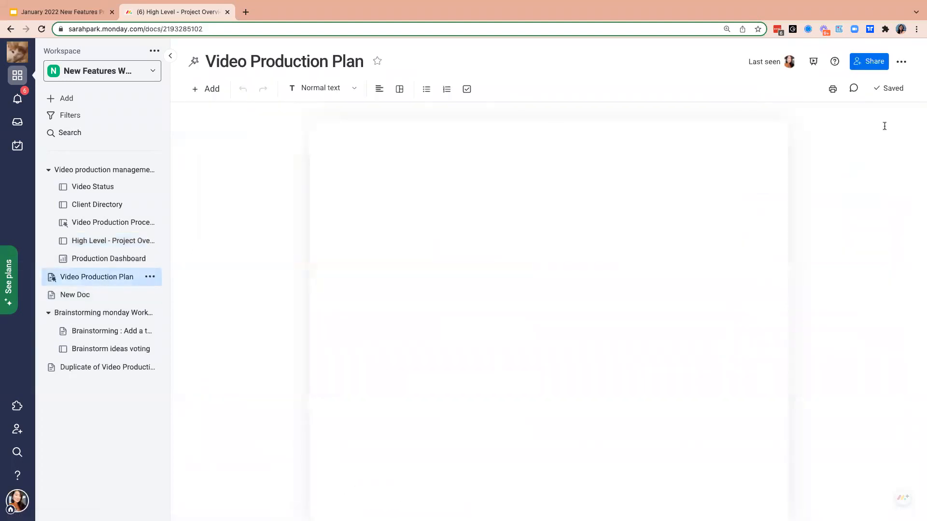
click(833, 92)
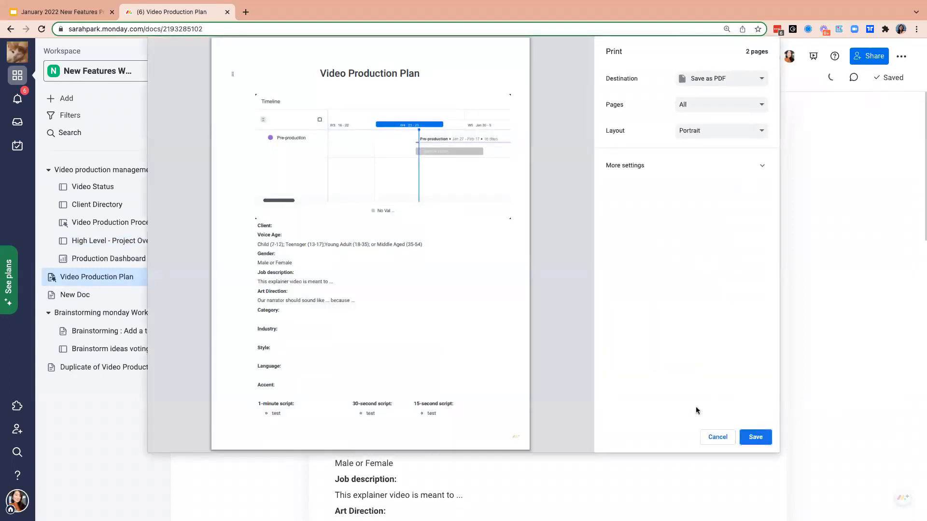
click(717, 437)
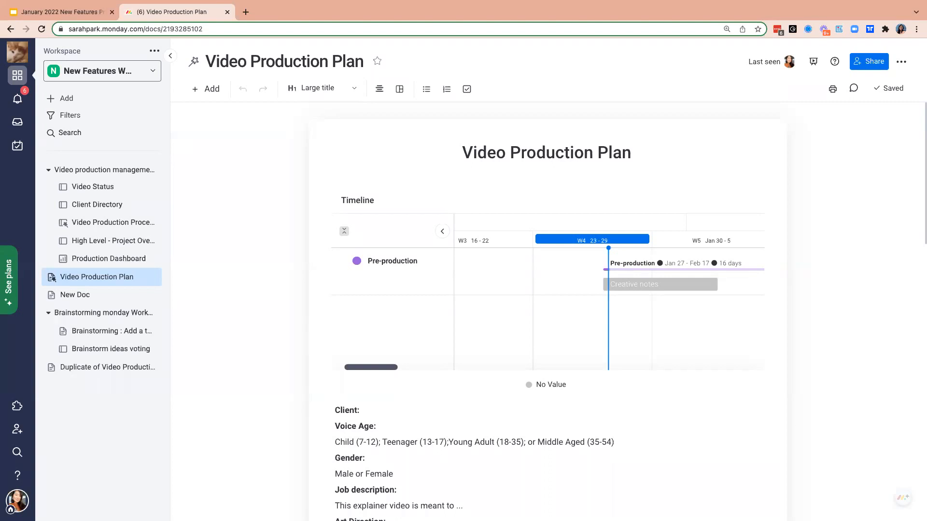
- Insert a blank line above the Video Production Plan title and view the text styles it can be turned into
click(372, 150)
click(464, 154)
key(Return)
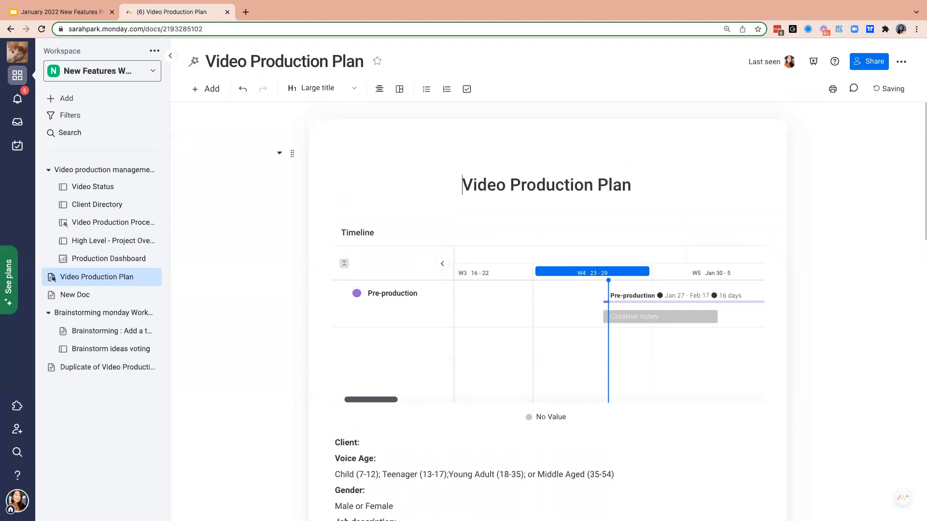
click(316, 93)
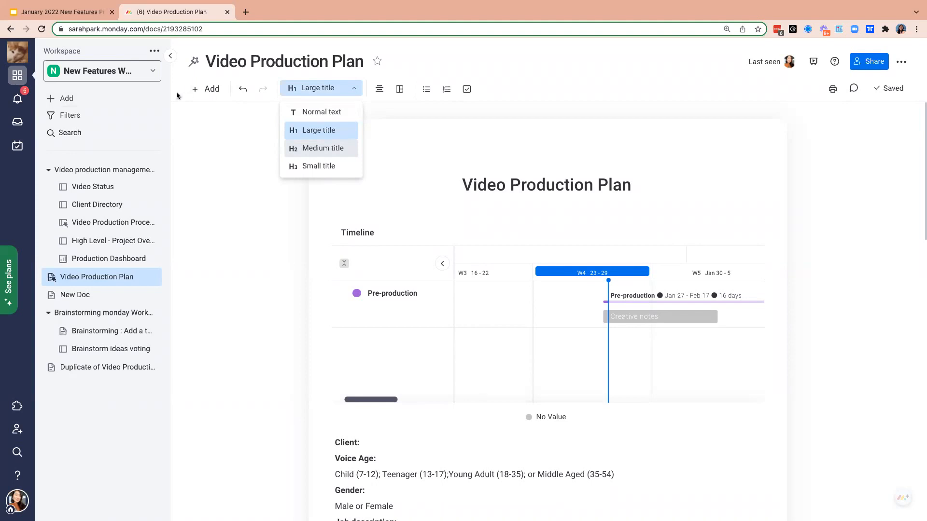
- Open the Video Production Process board, and load the monday.com website in a new browser tab
click(97, 223)
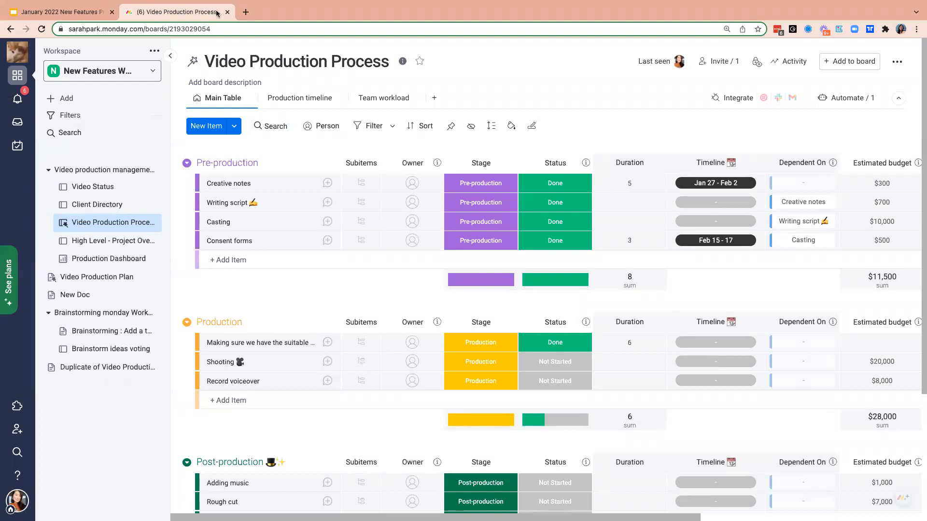
click(243, 10)
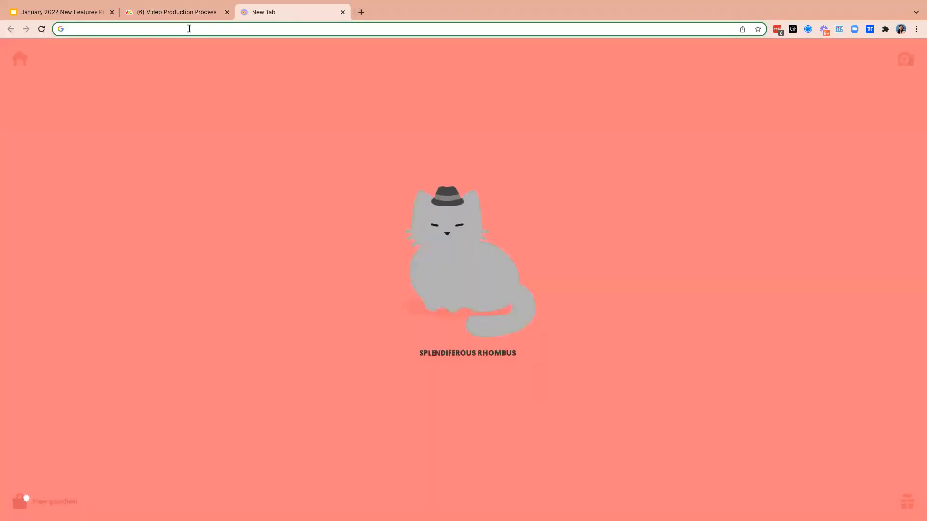
click(189, 28)
text(m)
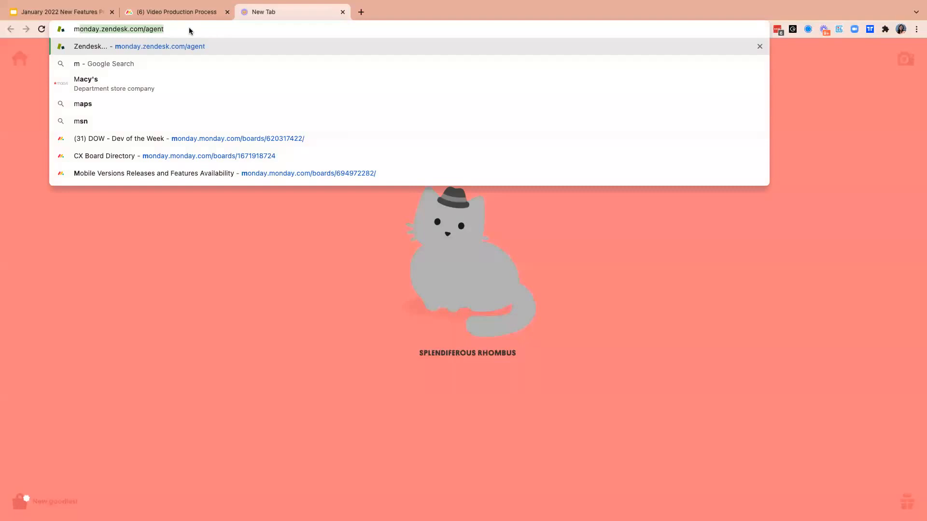
key(BackSpace)
key(BackSpace)
text(partners)
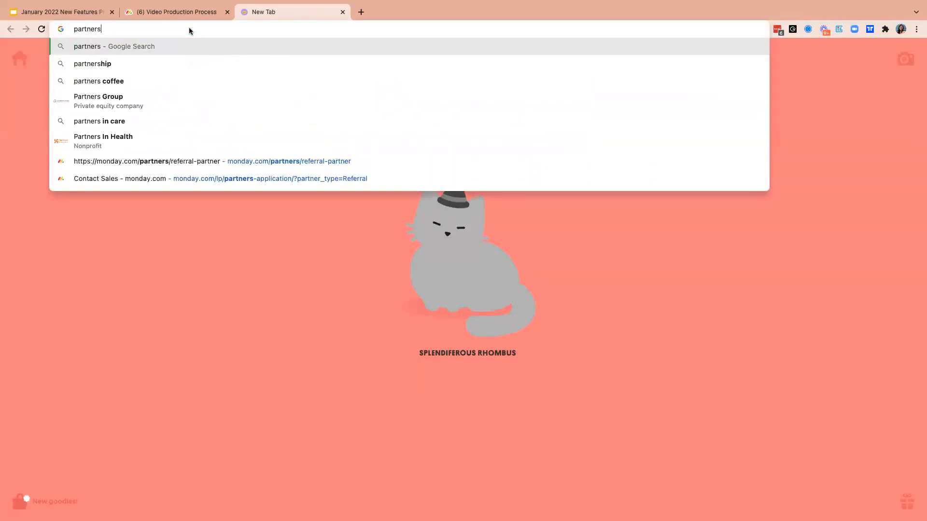
key(super+a)
text(monday.com\)
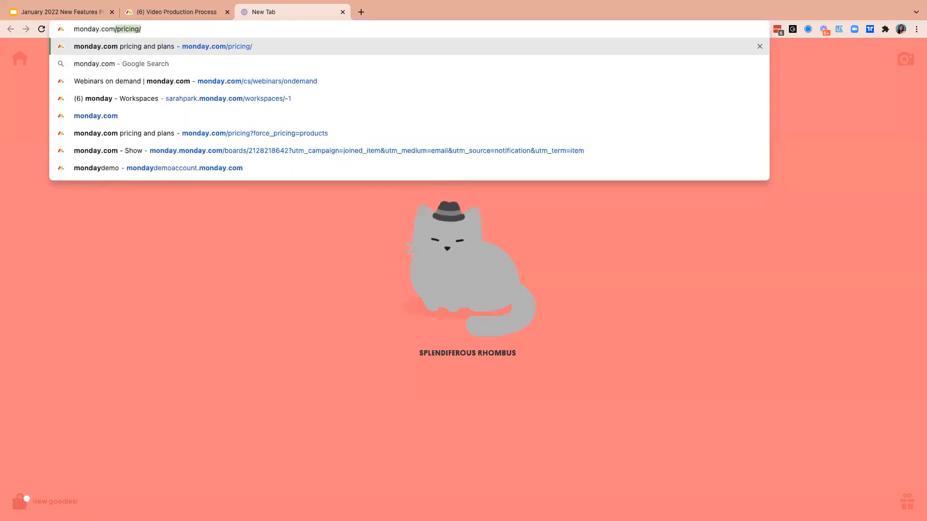
key(BackSpace)
key(Return)
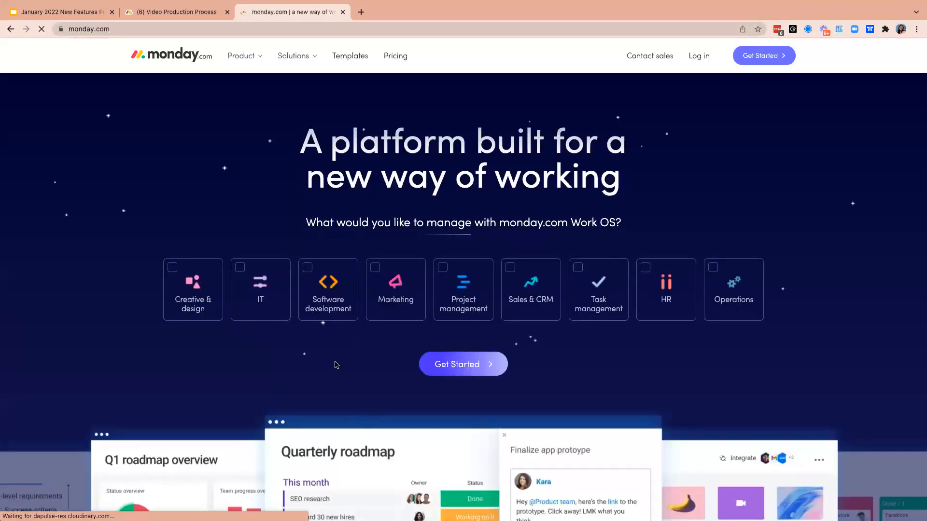
- Open the Find a partner page from the website's footer and review the directory's filters and listed partners
scroll(336, 366, down, 10)
scroll(474, 377, down, 20)
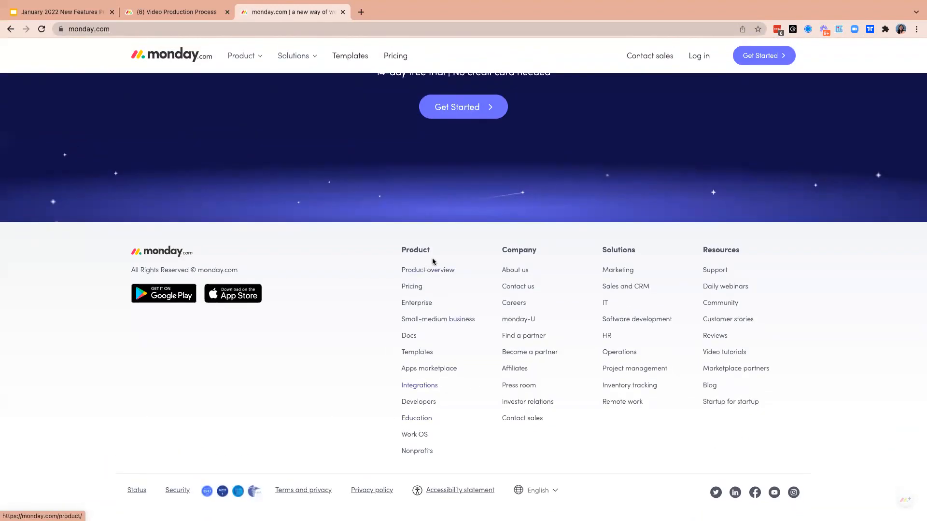
click(528, 338)
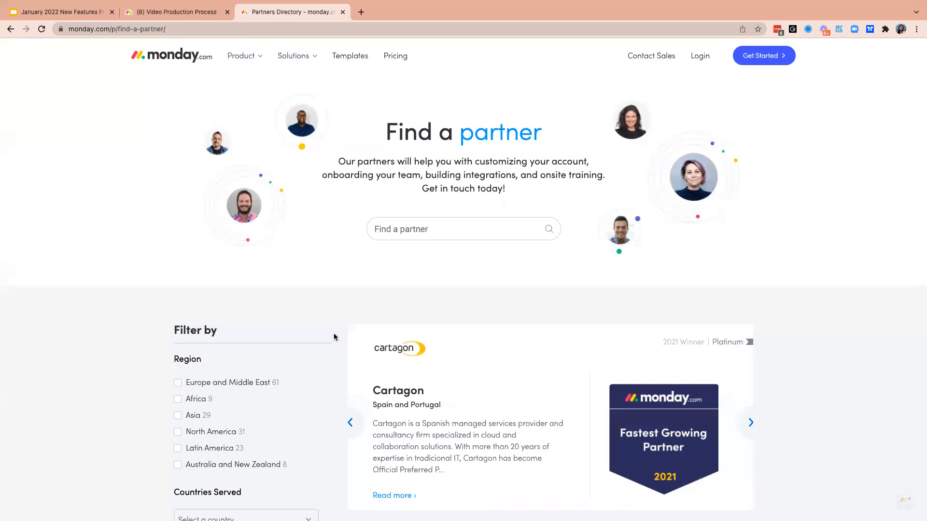
scroll(335, 334, down, 5)
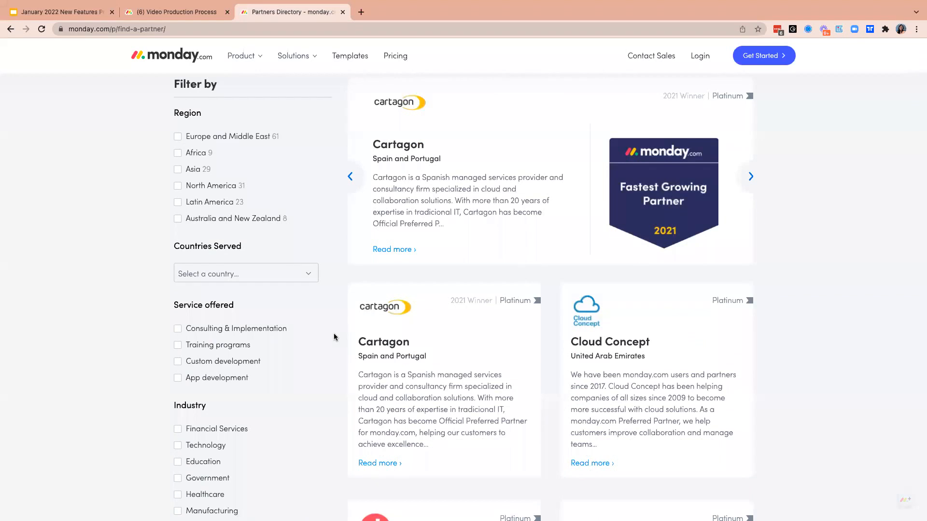
scroll(335, 337, down, 6)
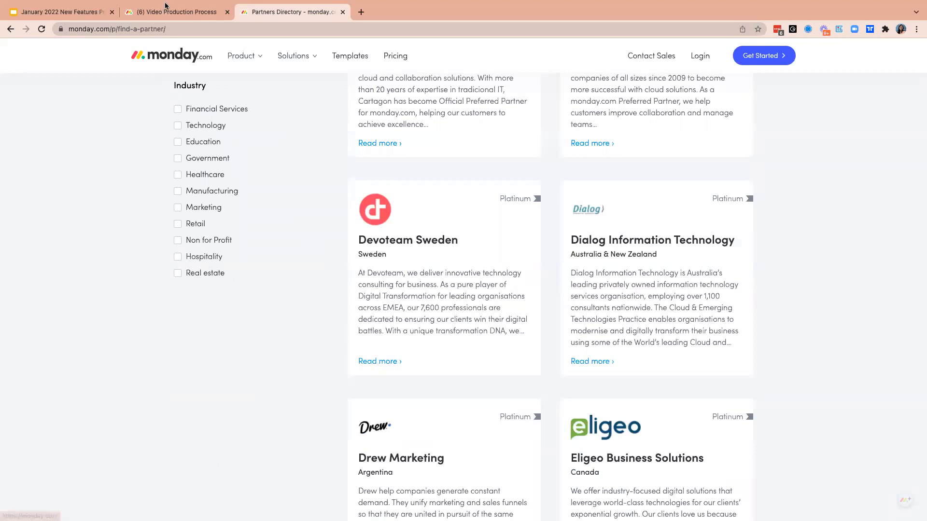
scroll(622, 334, up, 10)
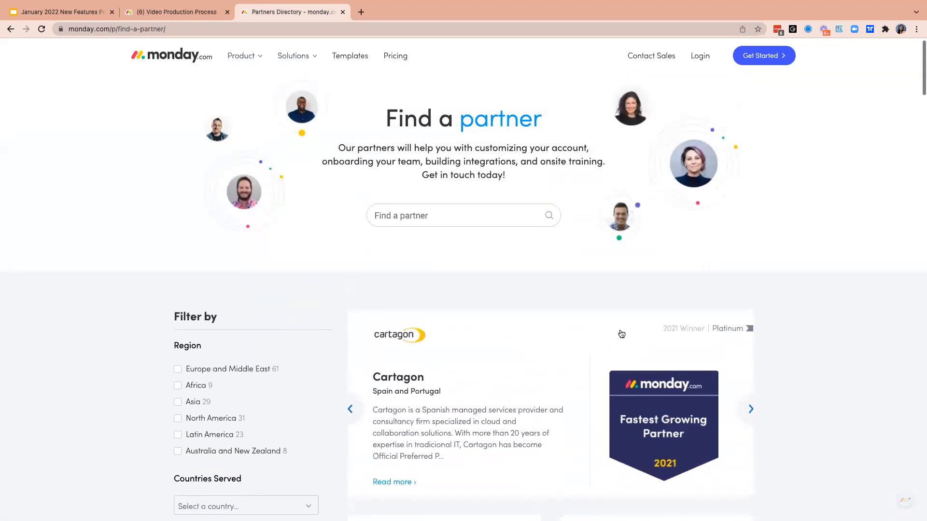
scroll(681, 339, down, 14)
scroll(681, 339, up, 15)
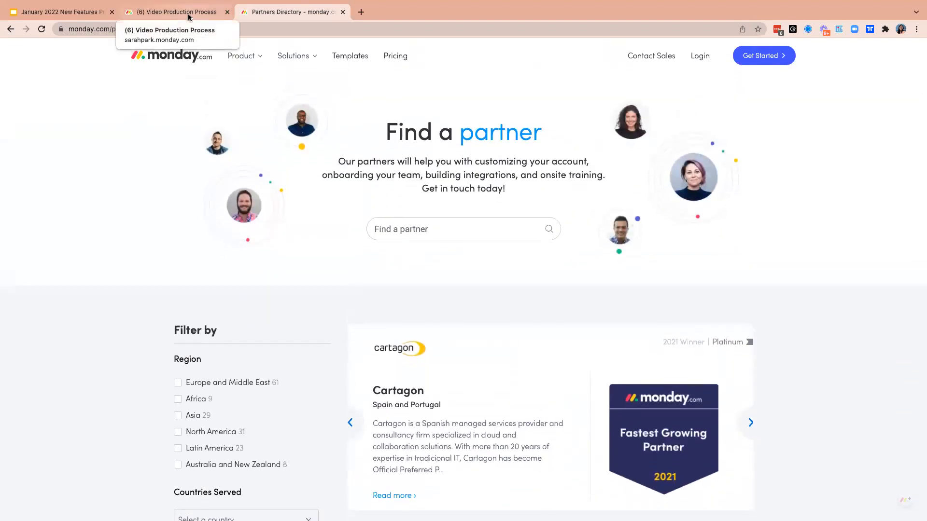
- Return to the Video Production Process board's browser tab, look at New Doc, and open the Video Production Plan doc
click(189, 17)
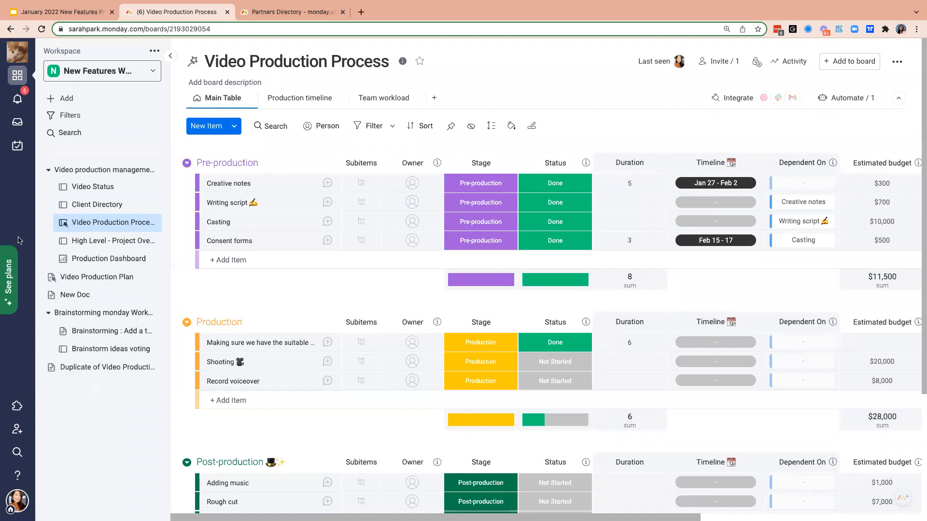
click(95, 284)
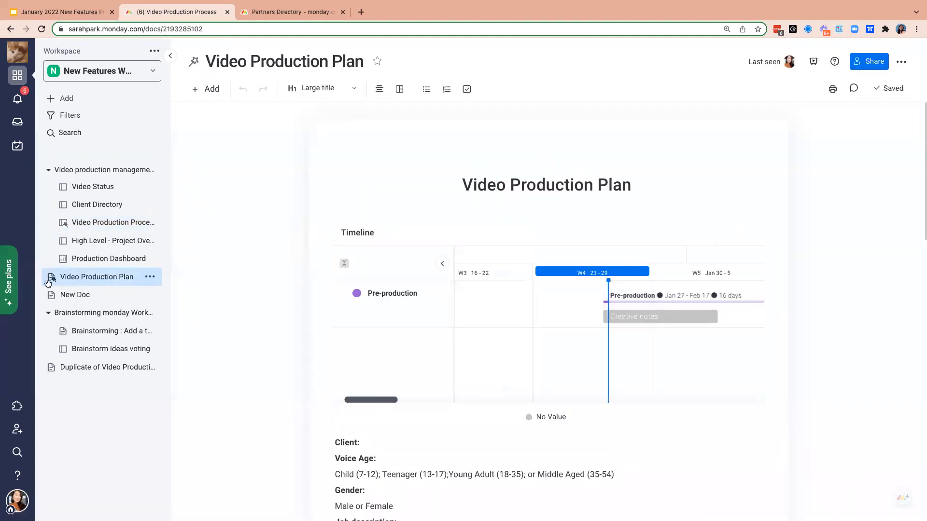
click(97, 295)
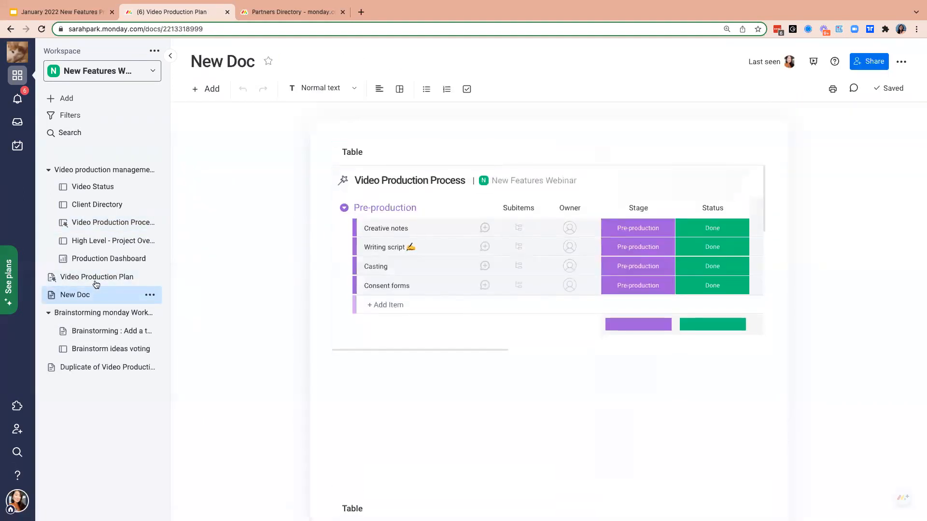
click(96, 280)
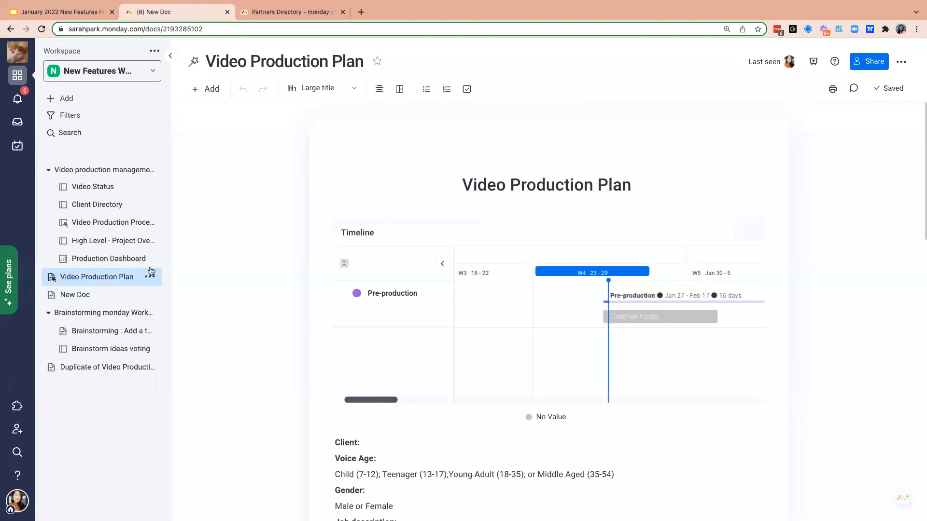
- Mention a team member below the code block at the end of the doc, followed by "Can you do"
scroll(535, 470, down, 7)
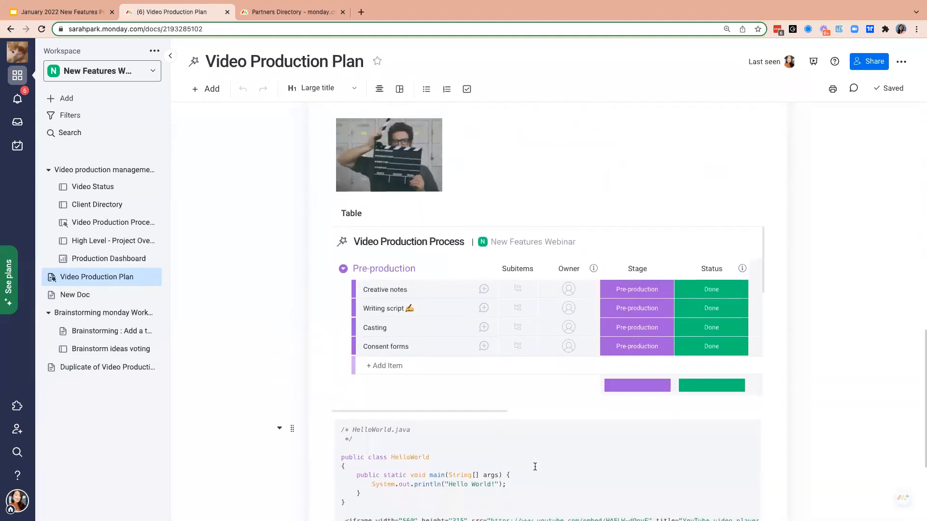
click(503, 446)
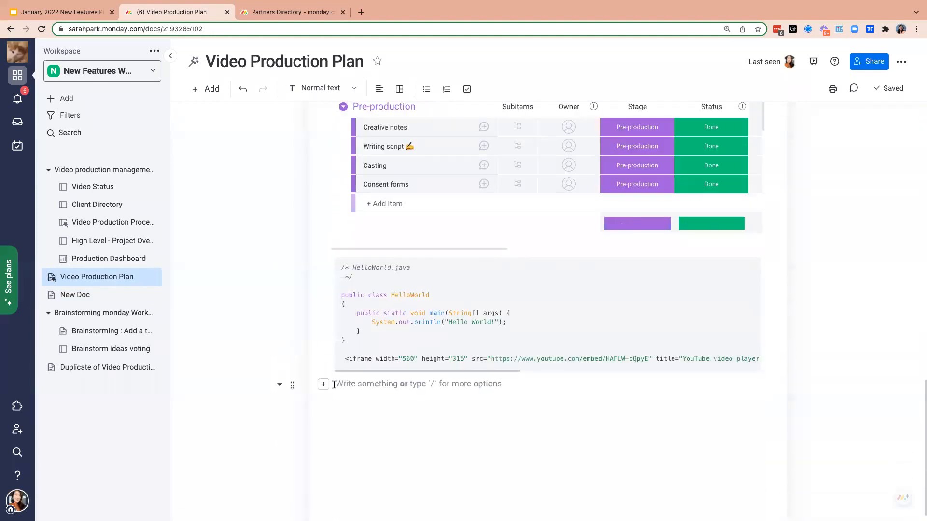
text(@)
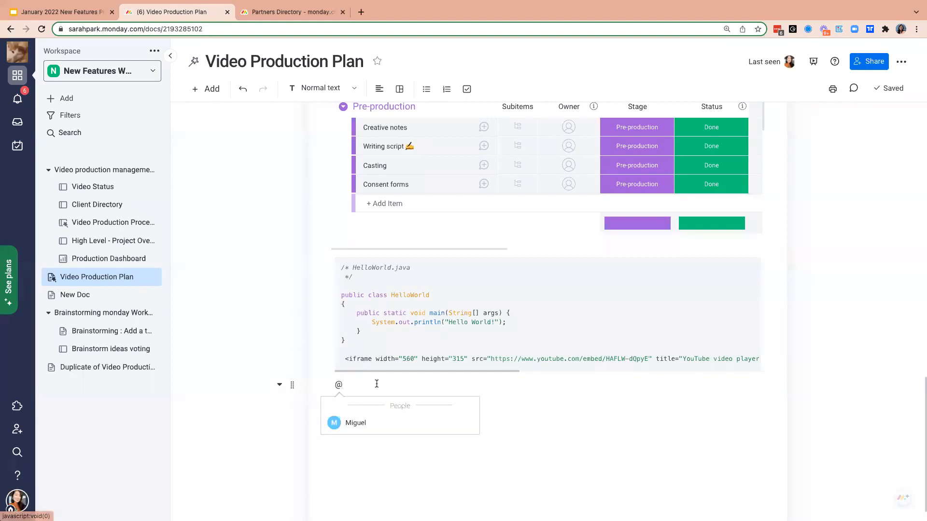
click(357, 422)
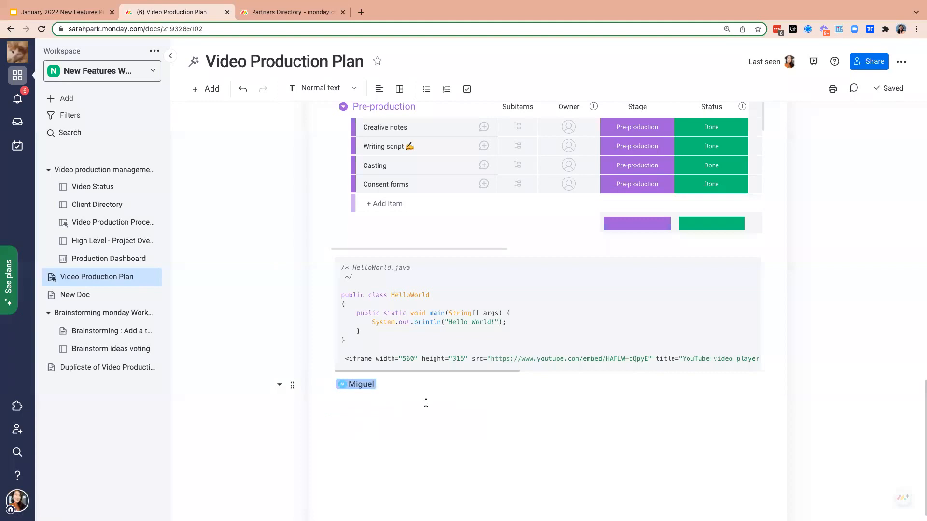
text(Can you do)
key(Return)
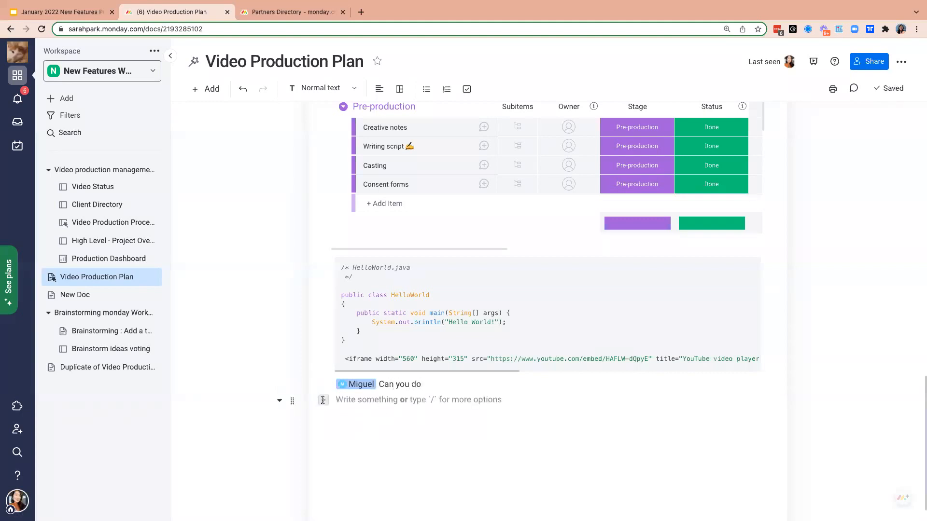
- Insert a bulleted list on the empty line below the mention
text(/)
scroll(398, 275, down, 2)
scroll(400, 282, down, 3)
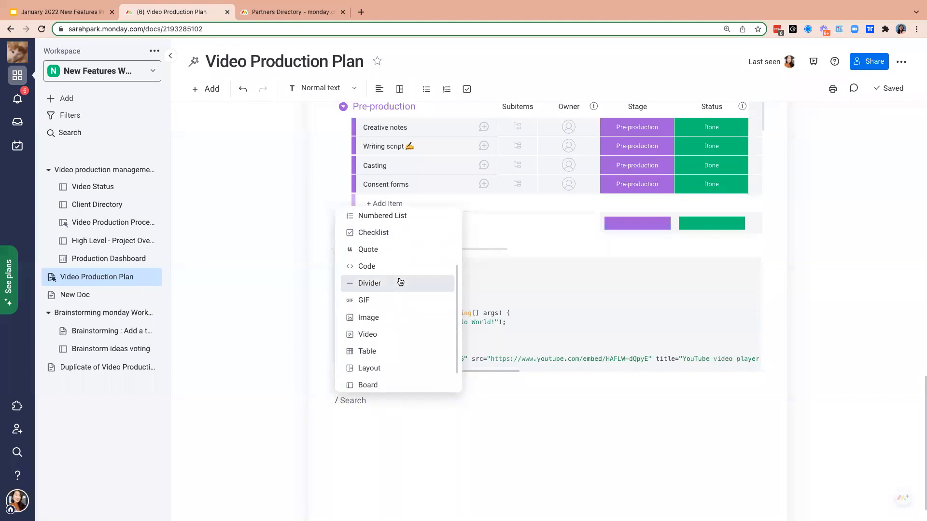
scroll(392, 374, up, 3)
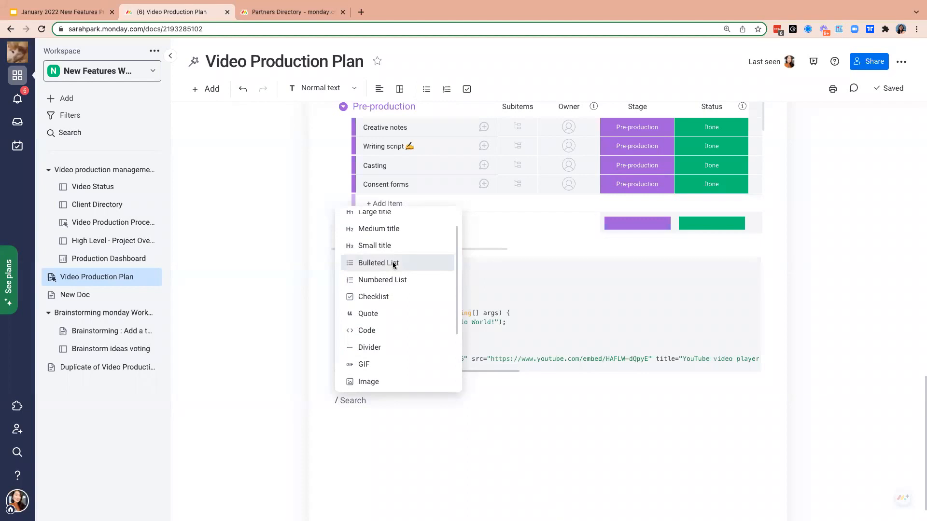
click(393, 263)
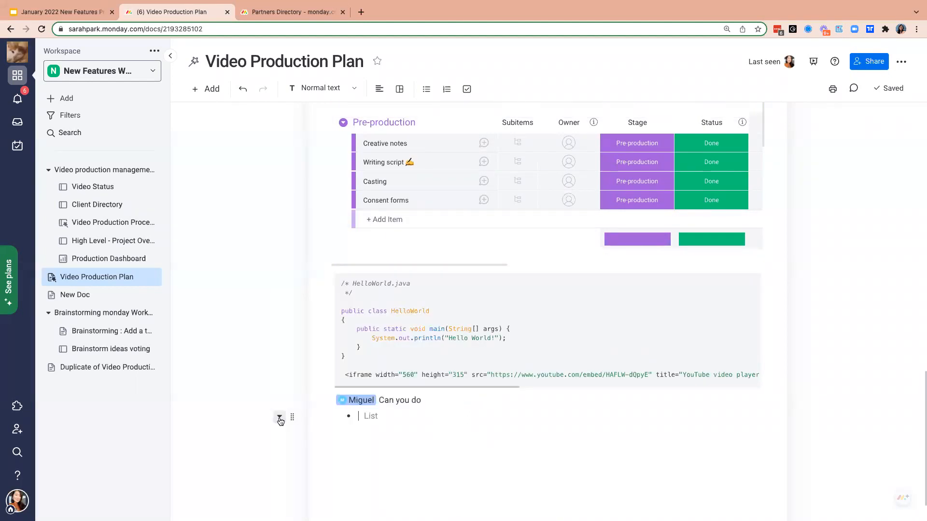
- Look at the conversion options for the empty bullet below the mention, and enter "Test" as its text
click(279, 417)
mouse_move(362, 296)
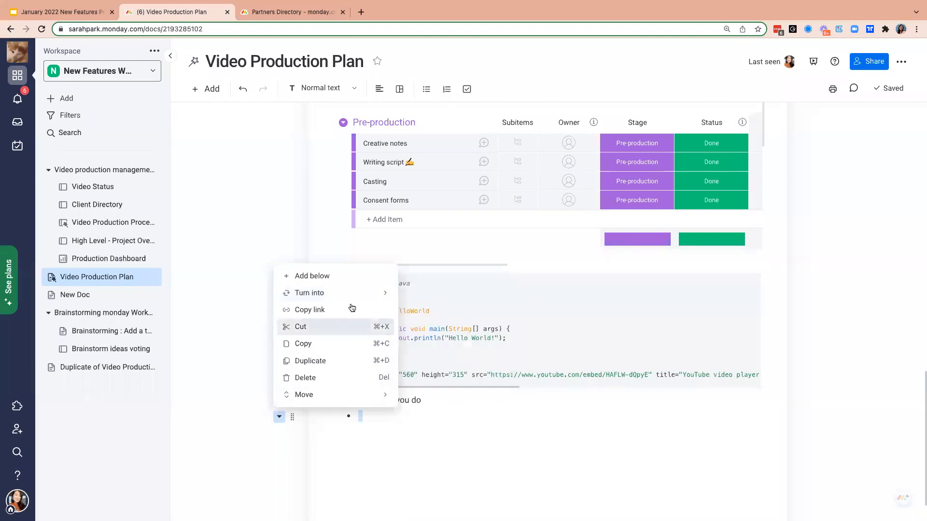
mouse_move(331, 394)
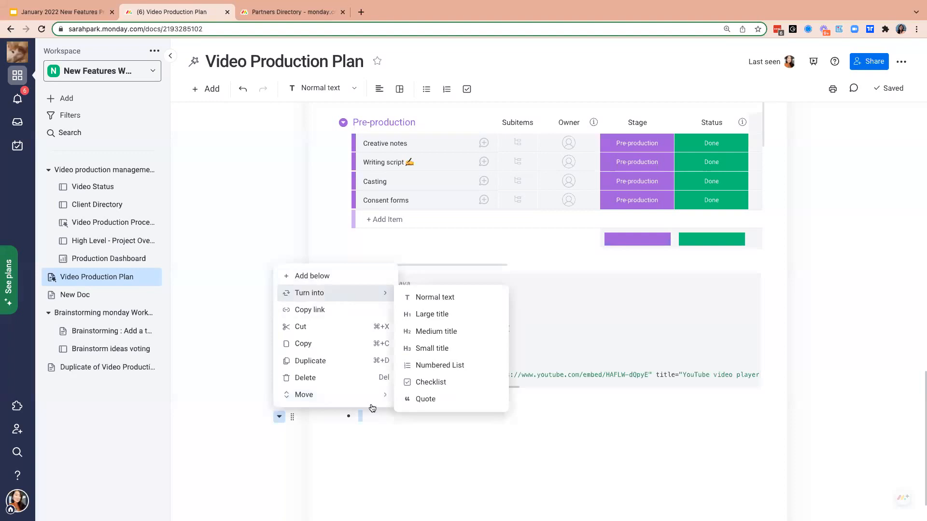
click(418, 428)
text(Test)
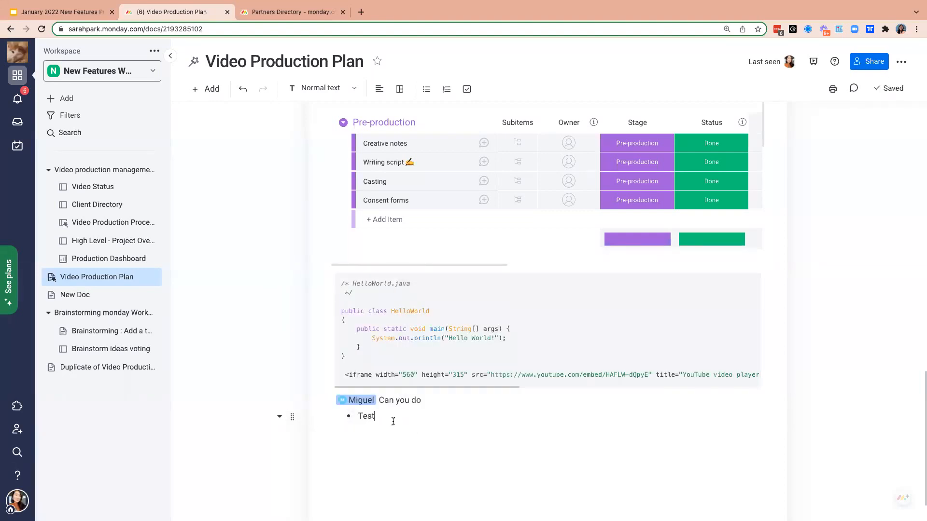
- Select the Test bullet and review its text style choices, additional block actions and the boards available for creating items
drag(389, 422, 346, 418)
click(286, 436)
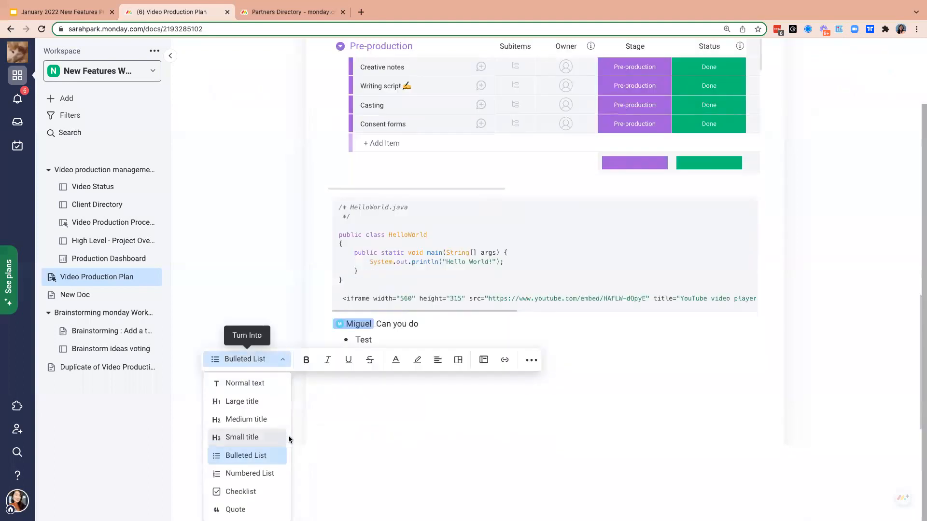
shift+click(527, 366)
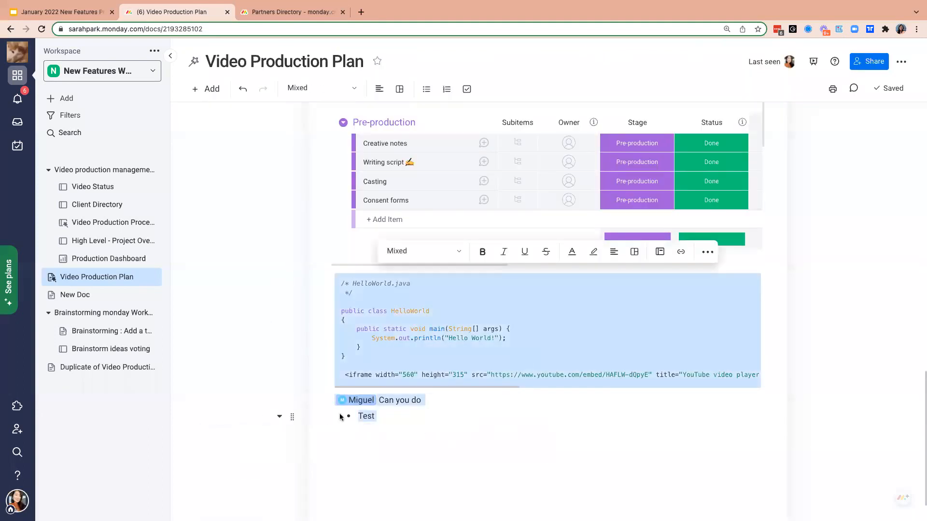
click(384, 416)
drag(384, 417, 343, 418)
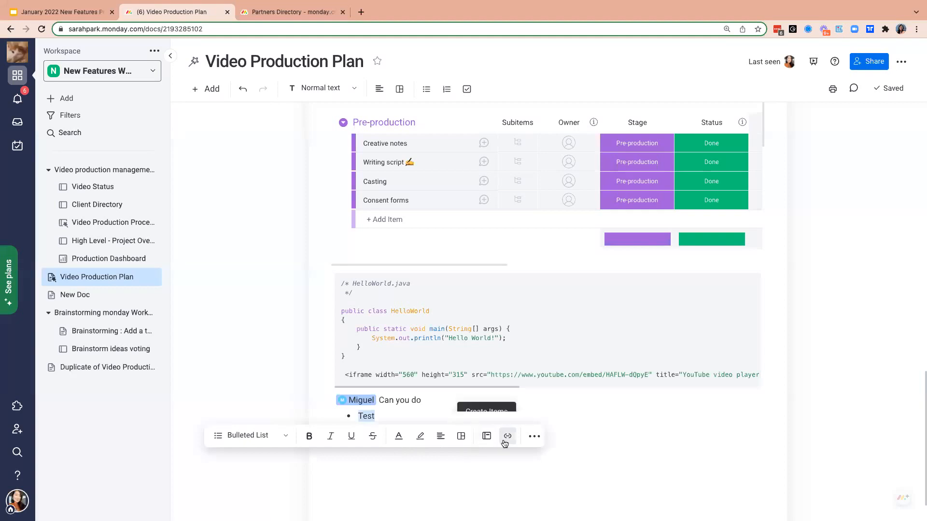
click(533, 437)
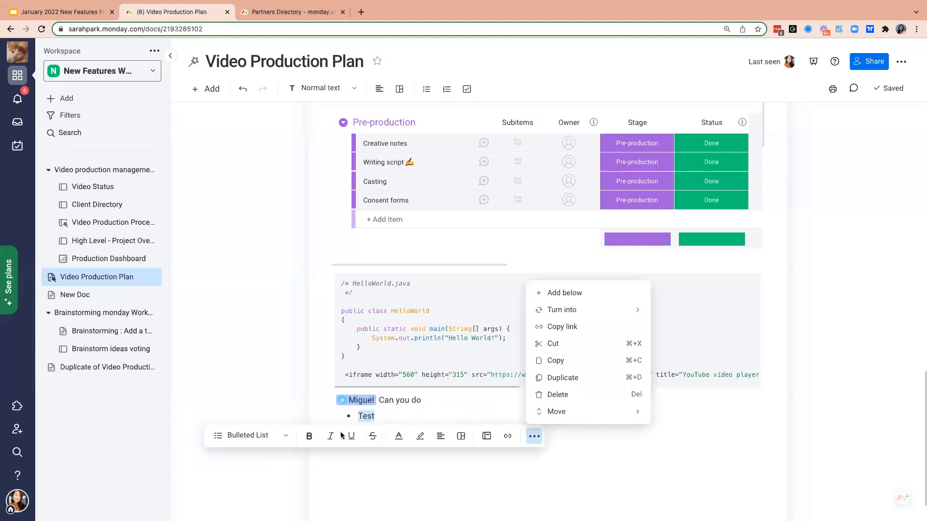
click(486, 438)
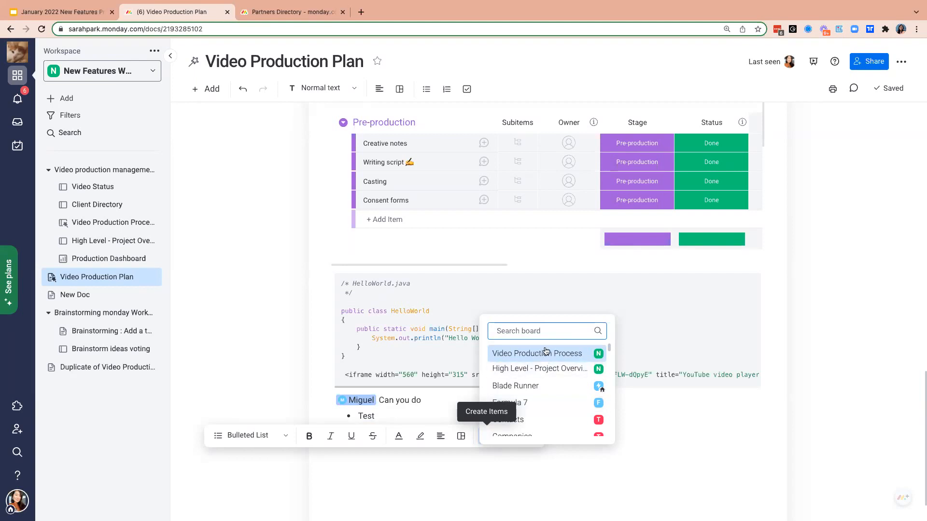
- Complete the mention line with "the following:" and create an item from the Test bullet in the Video Production Process board's Pre-production group
click(429, 405)
text(the following:)
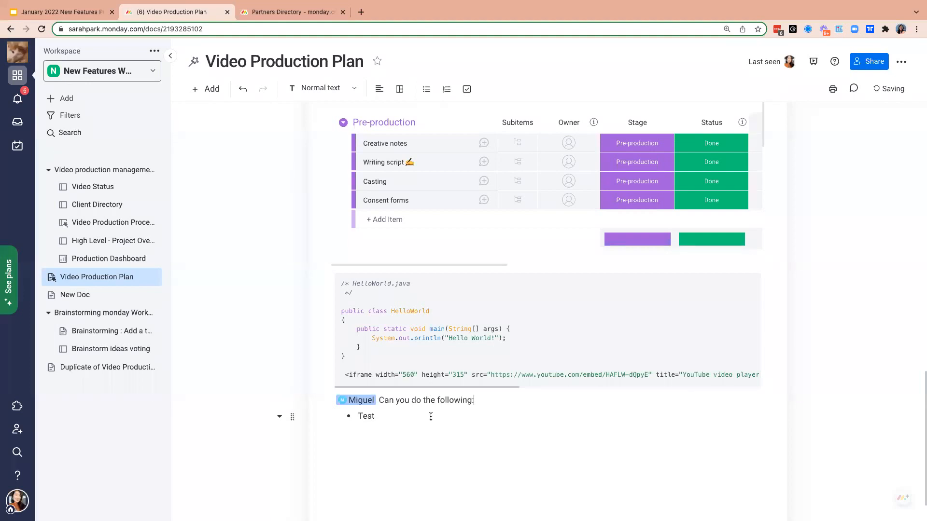
drag(398, 417, 353, 420)
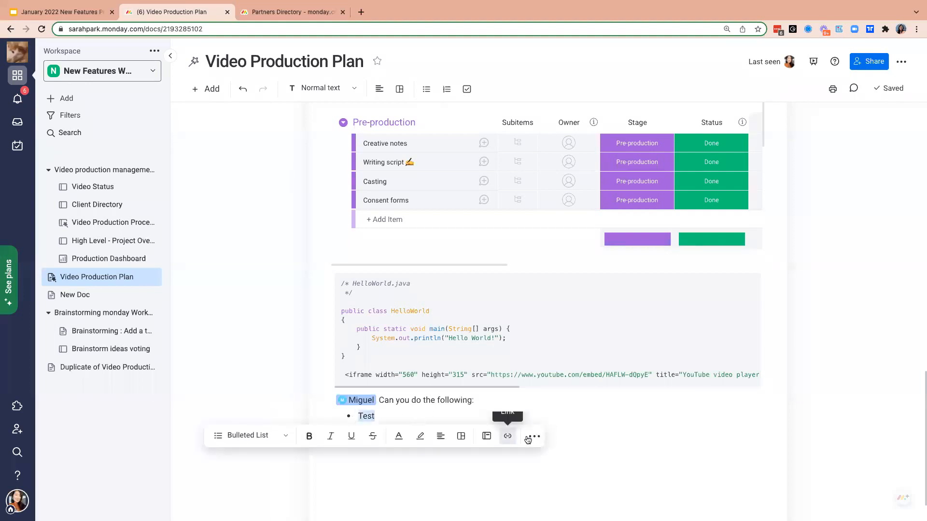
click(482, 435)
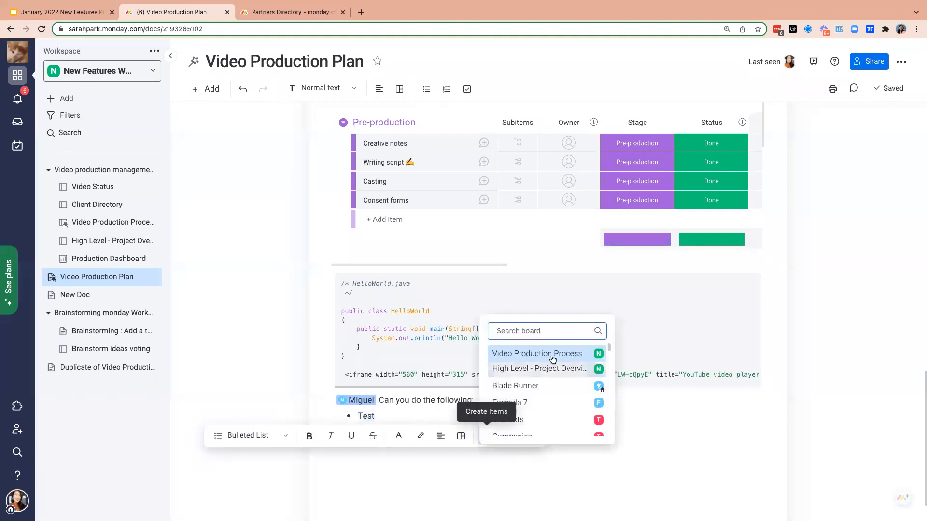
click(562, 354)
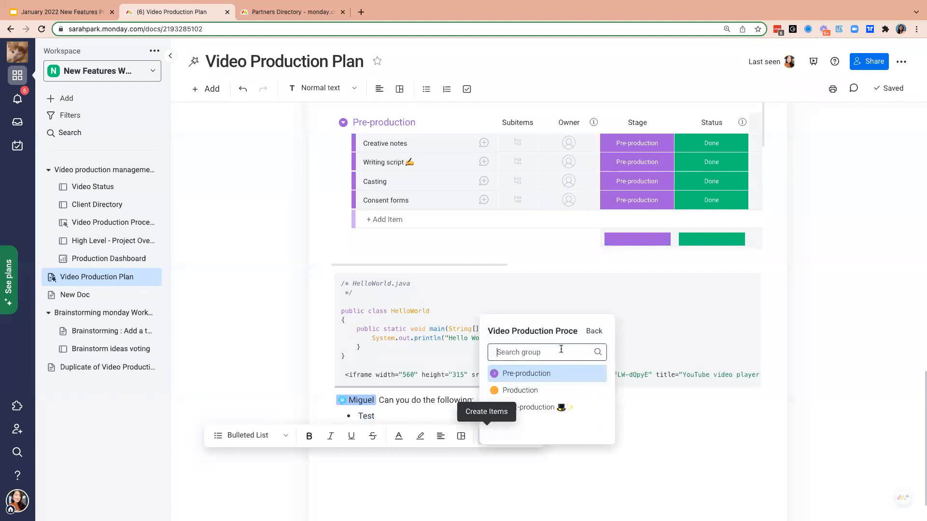
click(552, 377)
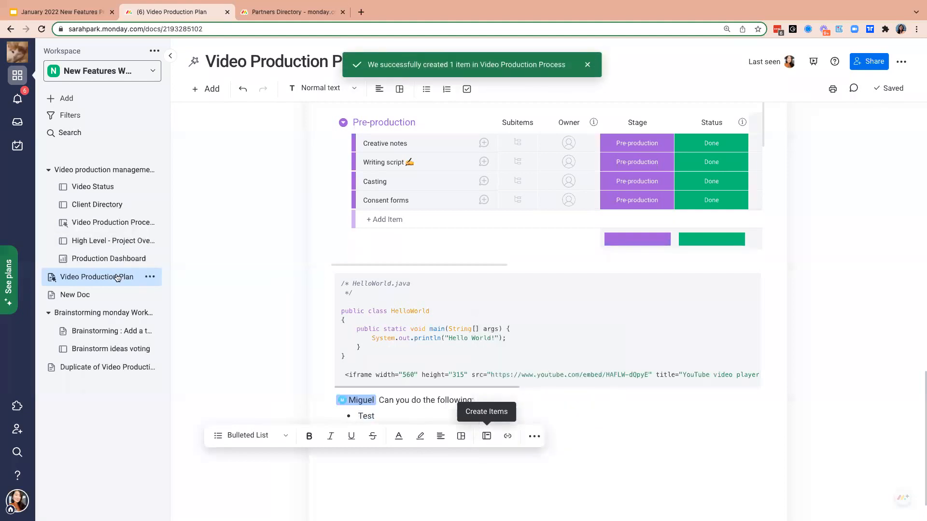
- Open the Video Production Process board and delete the Test item from the Pre-production group
click(112, 225)
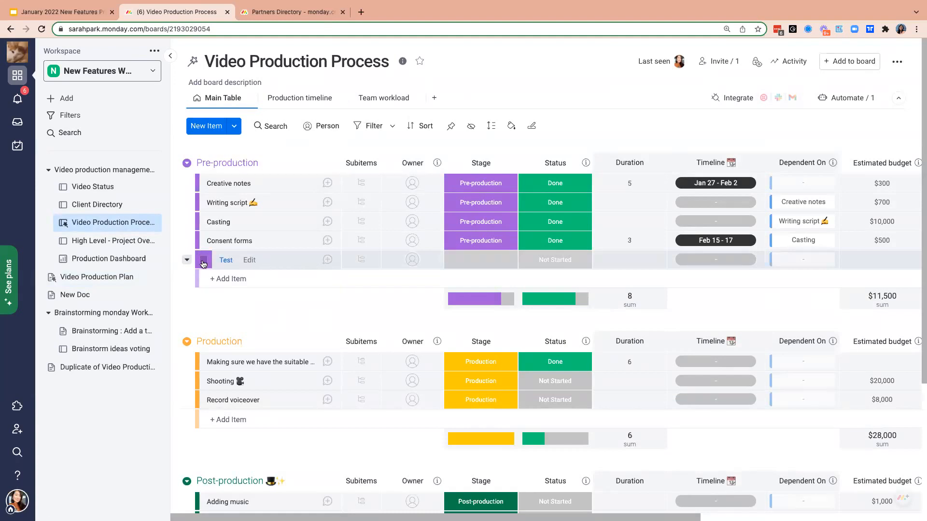
click(203, 262)
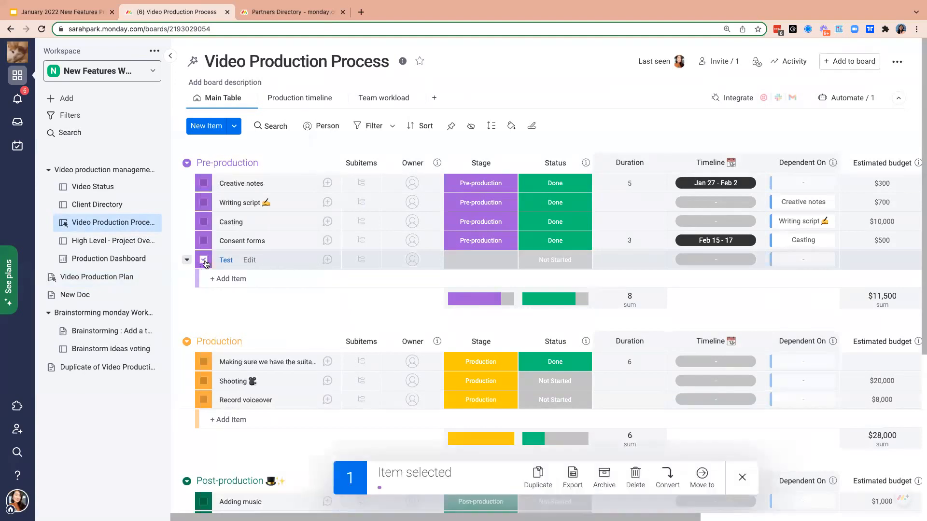
click(635, 477)
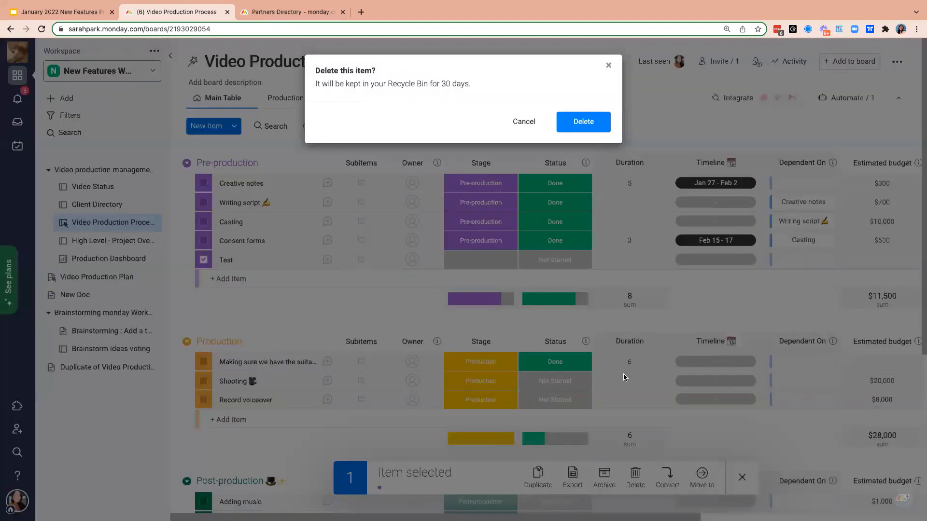
click(584, 122)
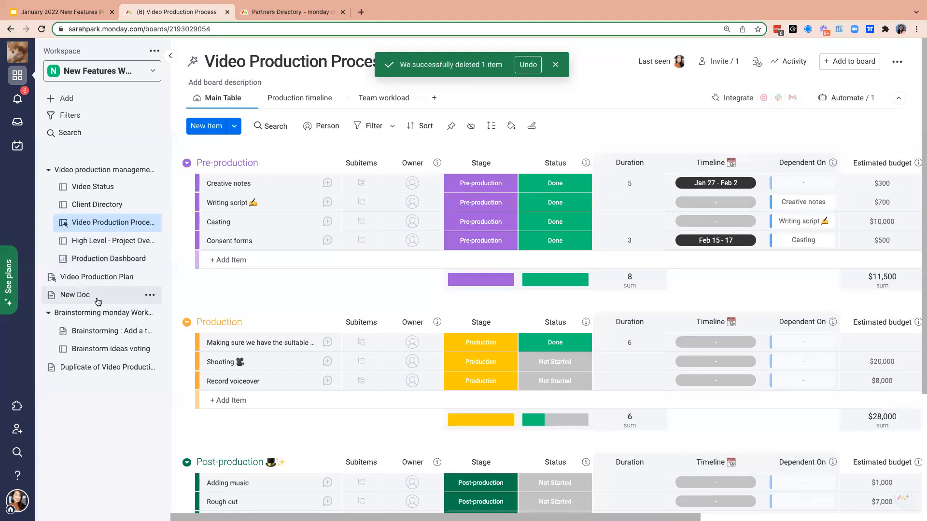
- Return to the Video Production Plan doc and check the embedded board and the Test bullet at its end
click(107, 278)
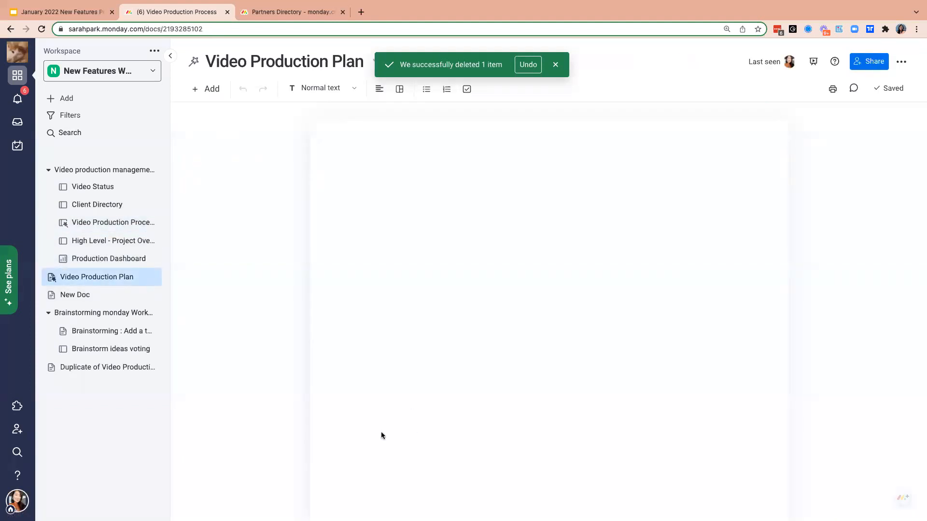
scroll(367, 434, down, 15)
scroll(362, 438, down, 3)
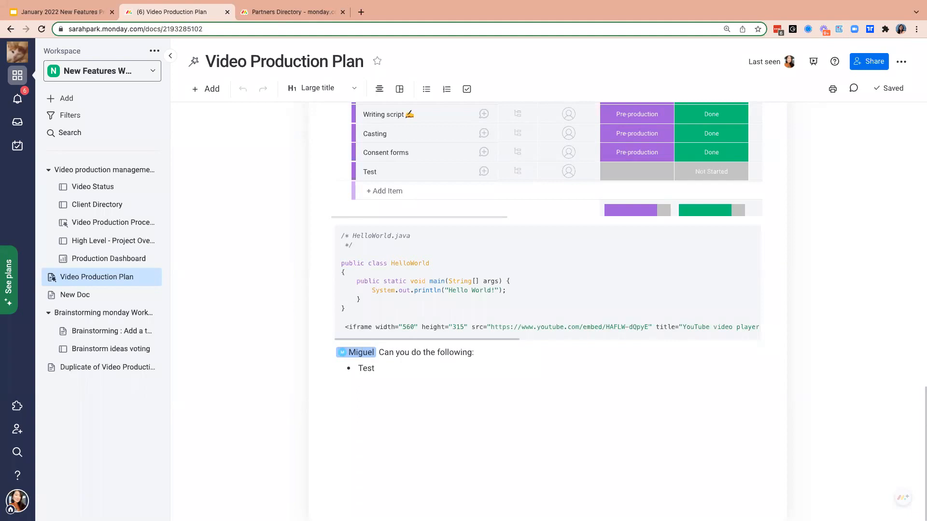
- Open the Video Production Process board and try a duration of 0.5 for the Writing script item
click(109, 223)
click(641, 185)
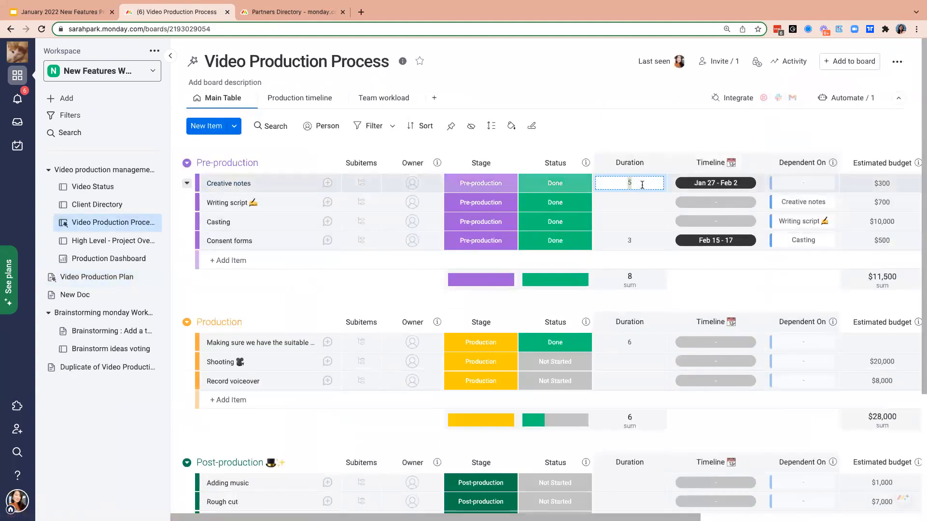
click(646, 202)
text(0.5)
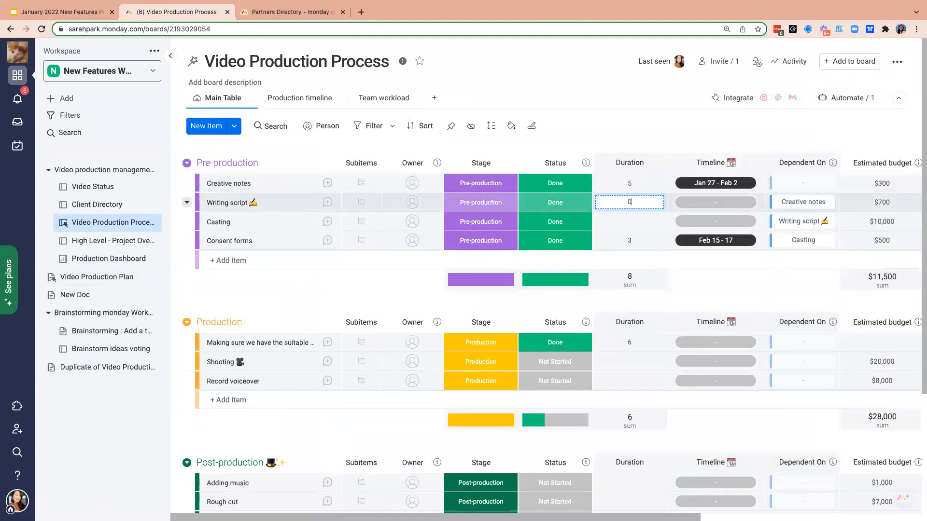
key(Return)
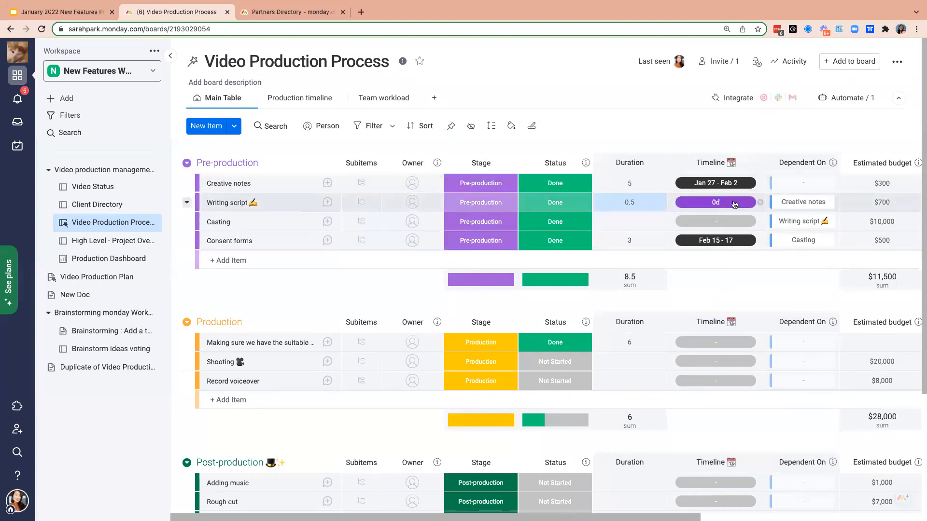
- Clear the Writing script item's timeline and enter its duration as 0.5 again
click(761, 204)
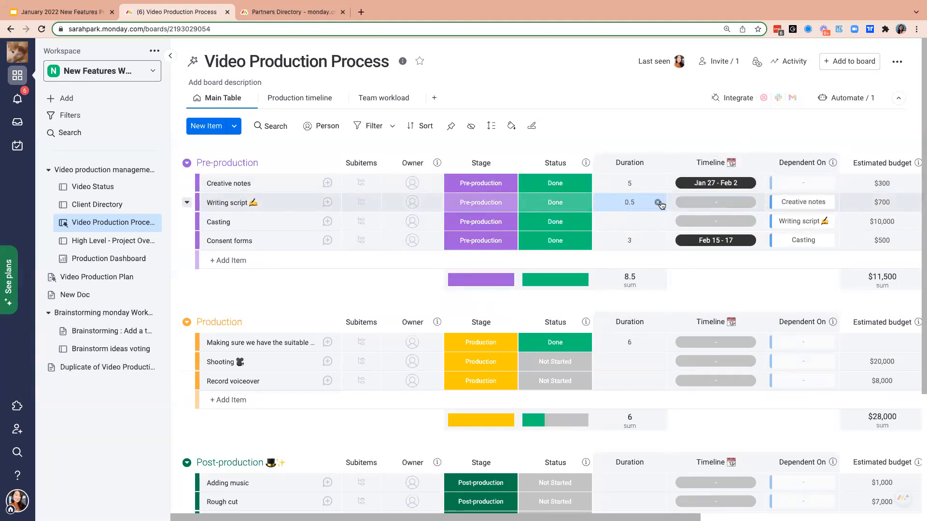
click(637, 203)
text(0.5)
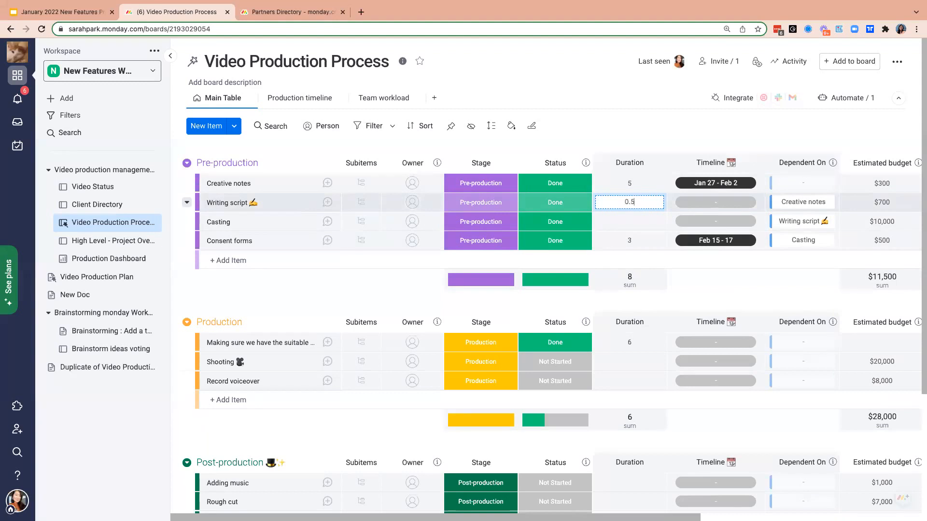
key(Return)
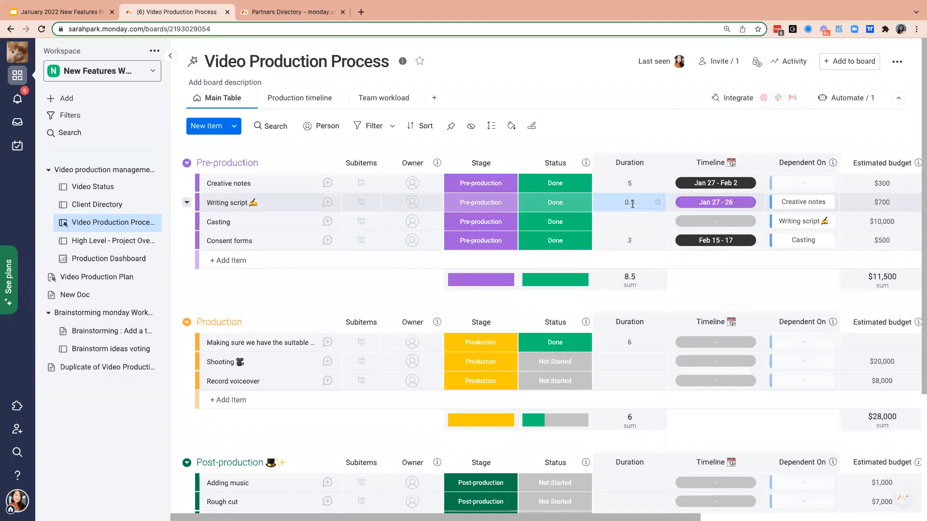
- Clear the Writing script item's duration and set it to 1
click(658, 202)
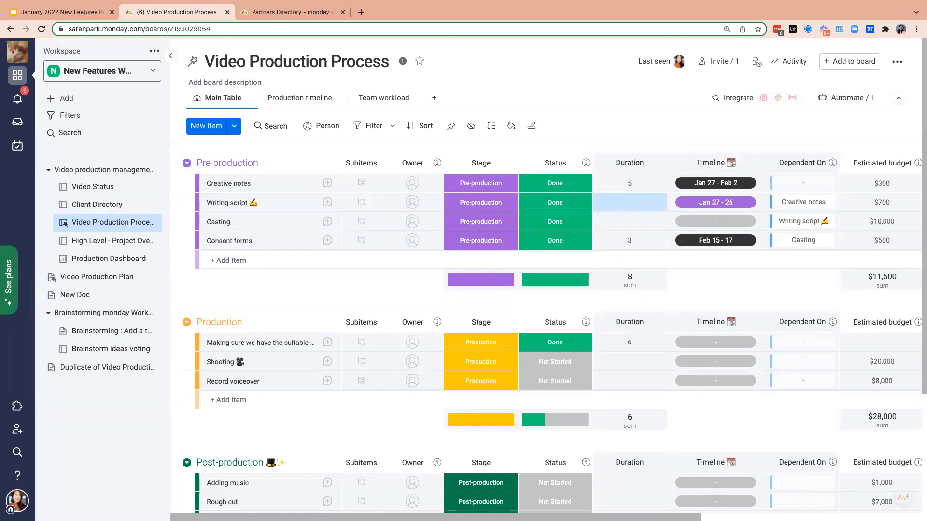
text(1)
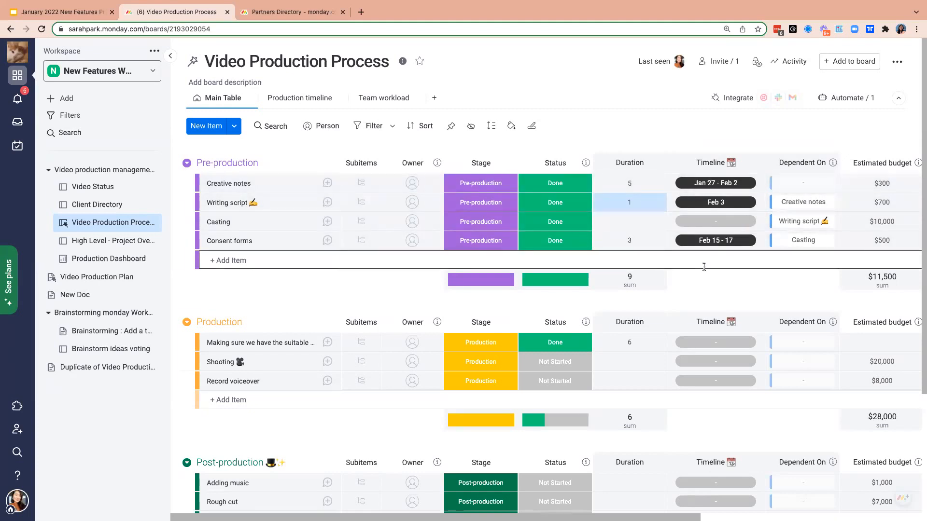
click(646, 202)
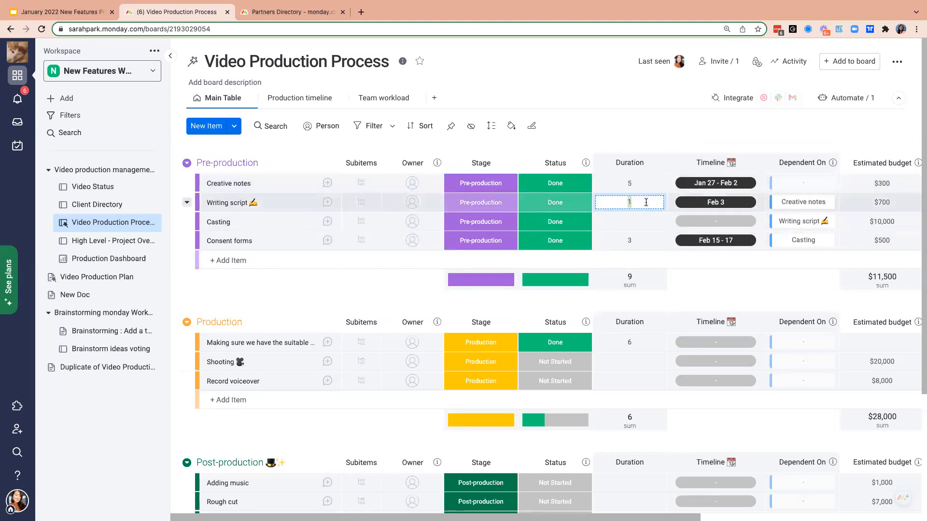
text(1)
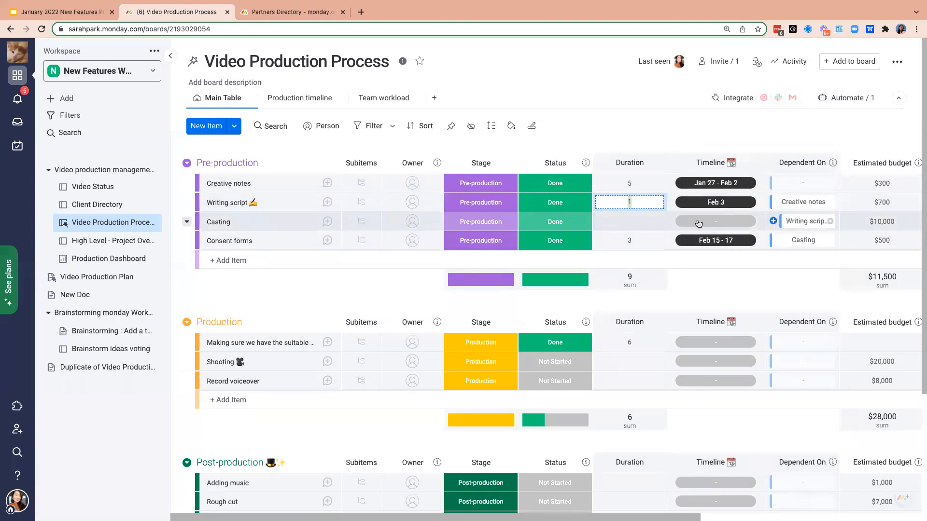
key(Return)
- Set the duration of the Casting item in the Pre-production group to 2
click(635, 216)
text(2)
key(Return)
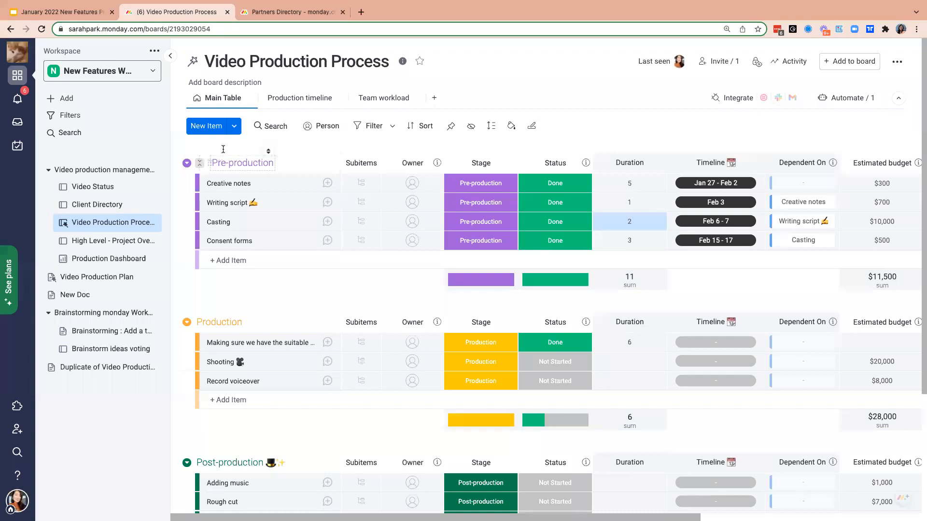
- Look at the High Level - Project Overview board, and view the timeline at the start of the Video Production Plan doc
click(100, 246)
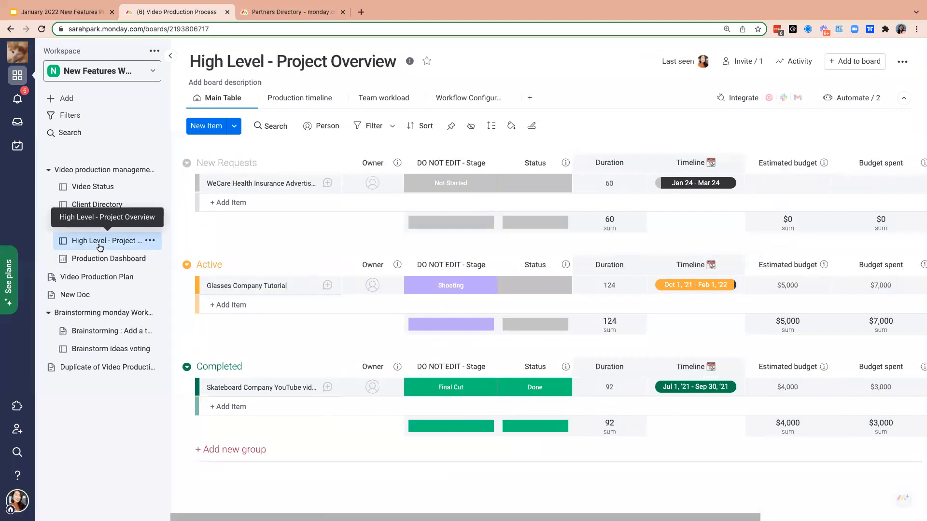
click(102, 277)
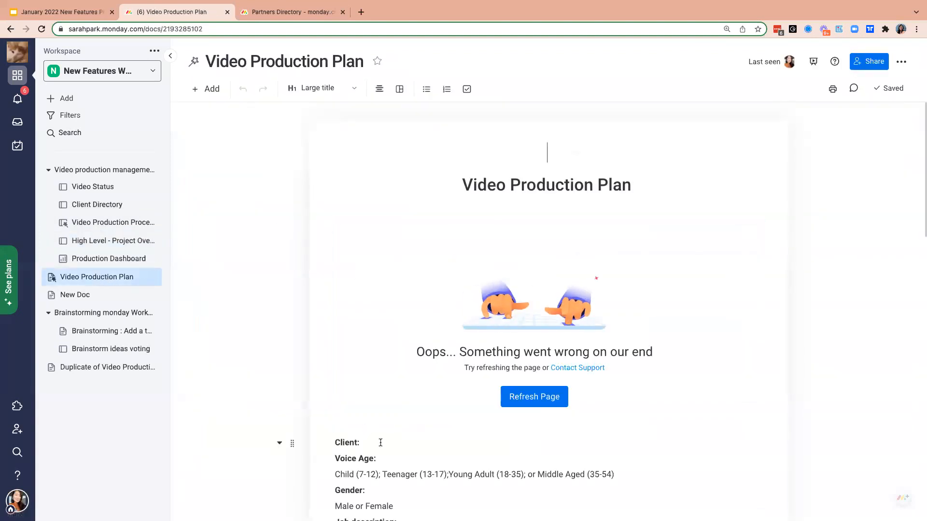
scroll(360, 401, down, 2)
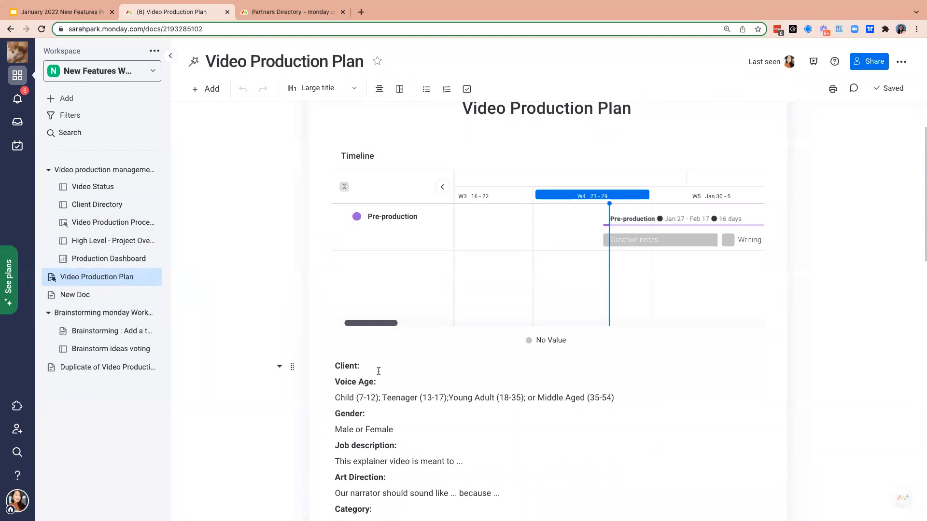
- Switch to the January 2022 New Features presentation in Google Slides and start the slideshow from the "Thank you!" slide
click(91, 14)
click(52, 318)
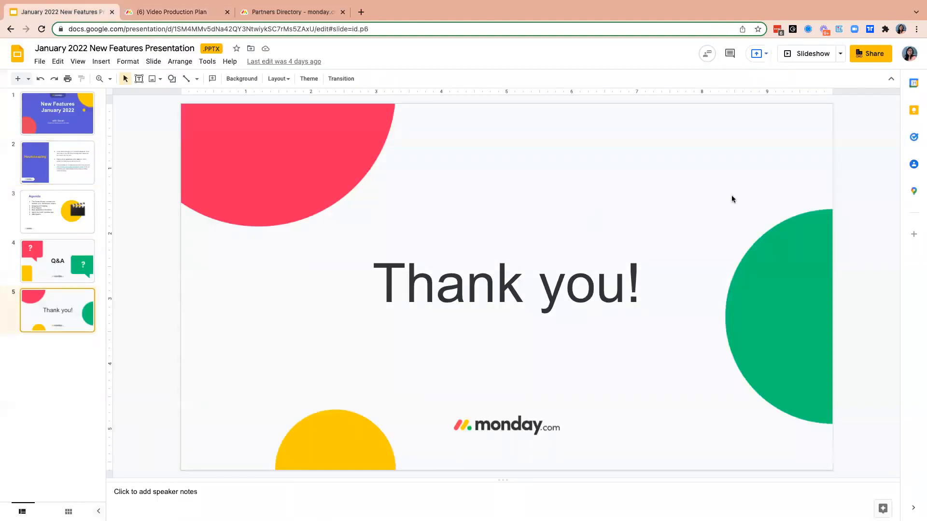
click(808, 55)
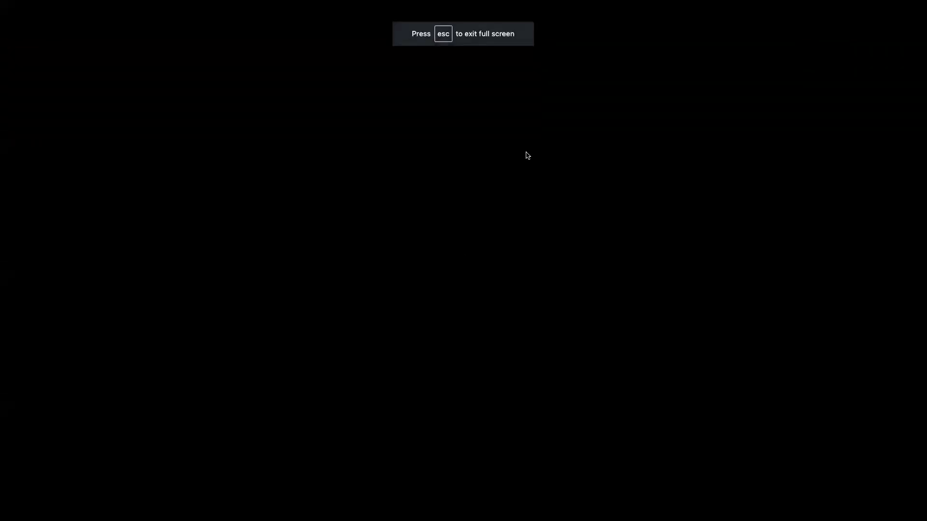